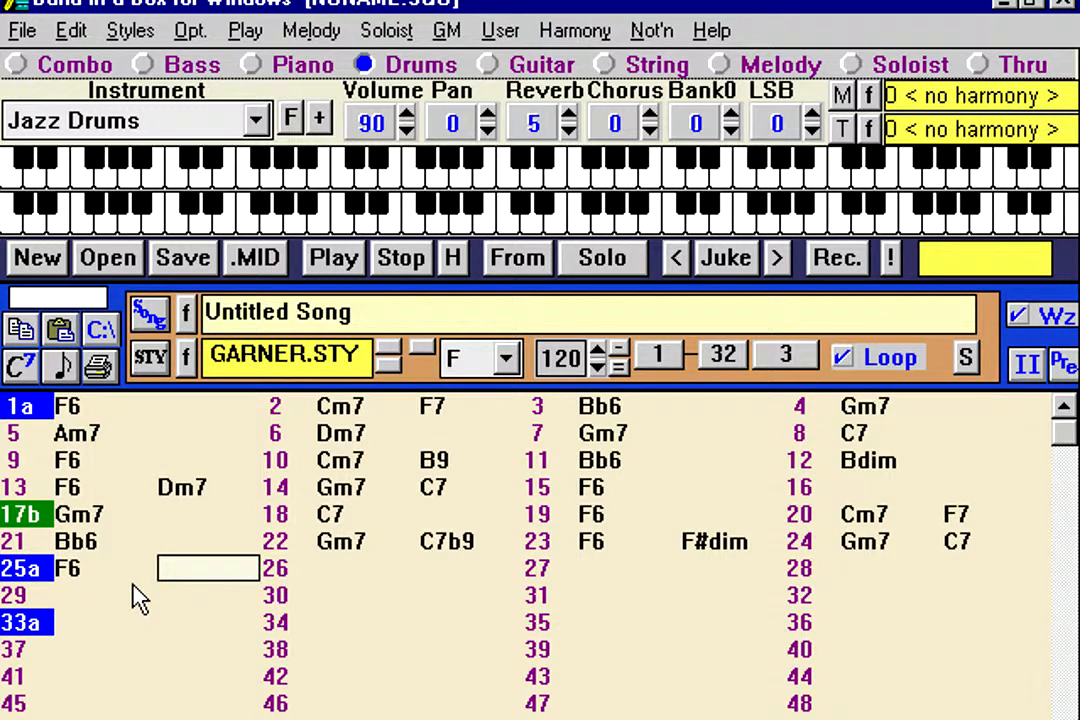
# - Enter the chords Cm7 and F7 in bar 26, Bb6 in bar 27 and Bdim in bar 28
pyautogui.press('Right')
pyautogui.write('cm7')
pyautogui.press('Return')
pyautogui.write('f7')
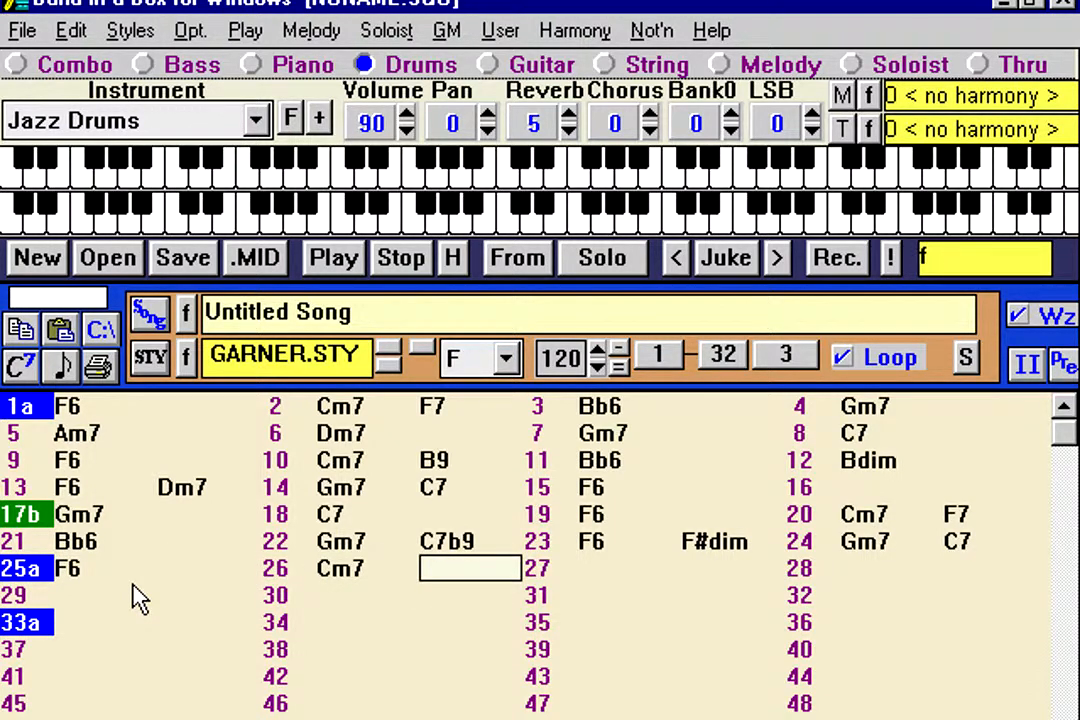
pyautogui.press('Return')
pyautogui.write('bb6')
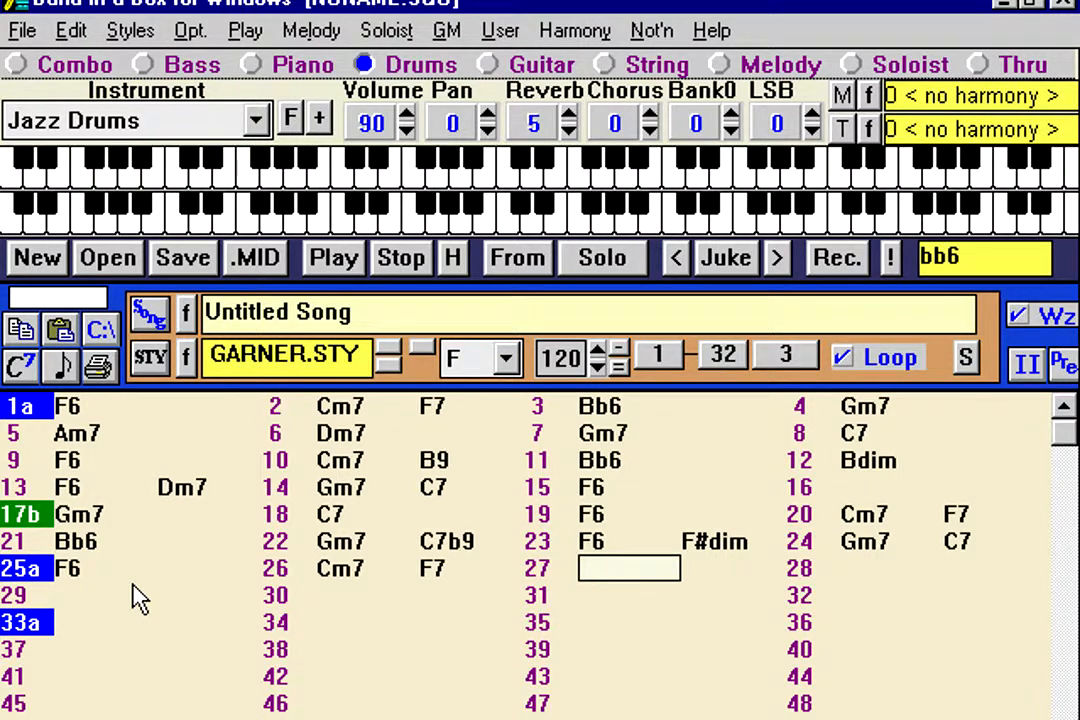
pyautogui.press('Return')
pyautogui.write('bdim')
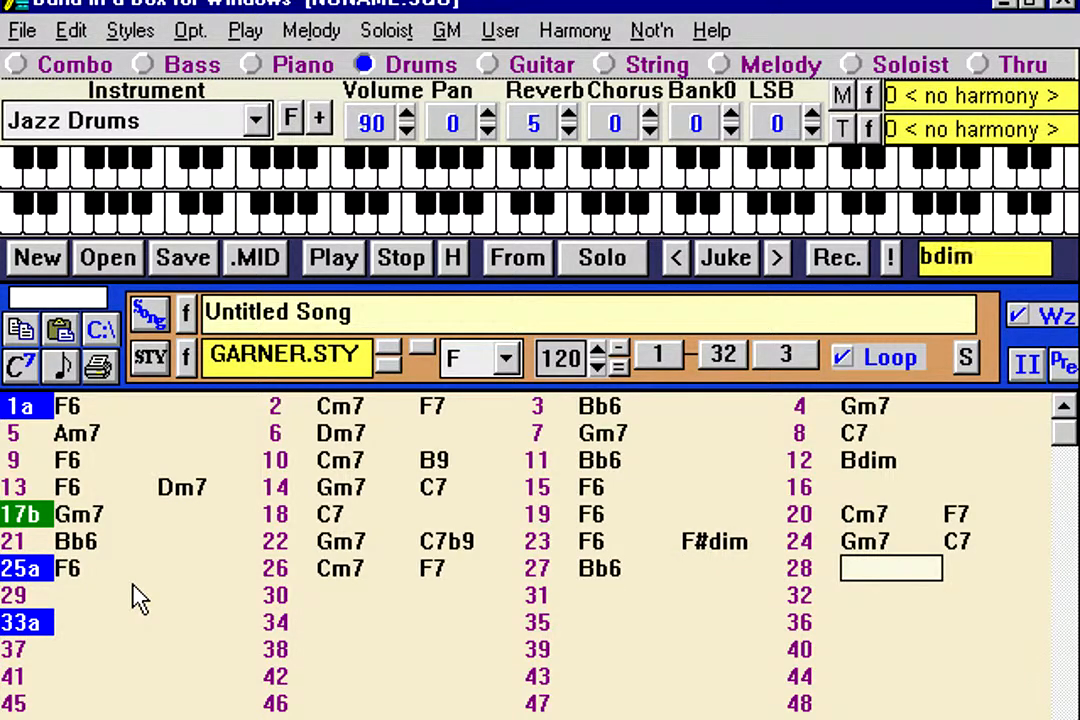
pyautogui.press('Return')
# - Enter F6 and Dm7 in bar 29, Gm7 and C7 in bar 30, and F6 in bar 31
pyautogui.click(140, 598)
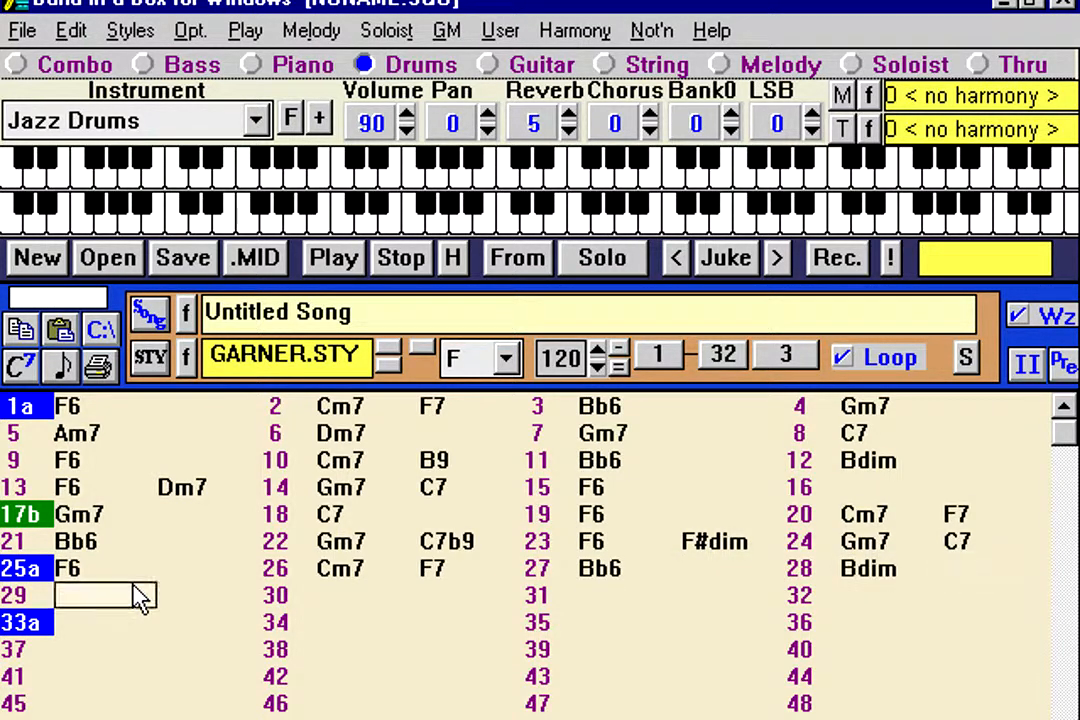
pyautogui.write('f6')
pyautogui.press('Return')
pyautogui.write('dm7')
pyautogui.press('Return')
pyautogui.write('gm7')
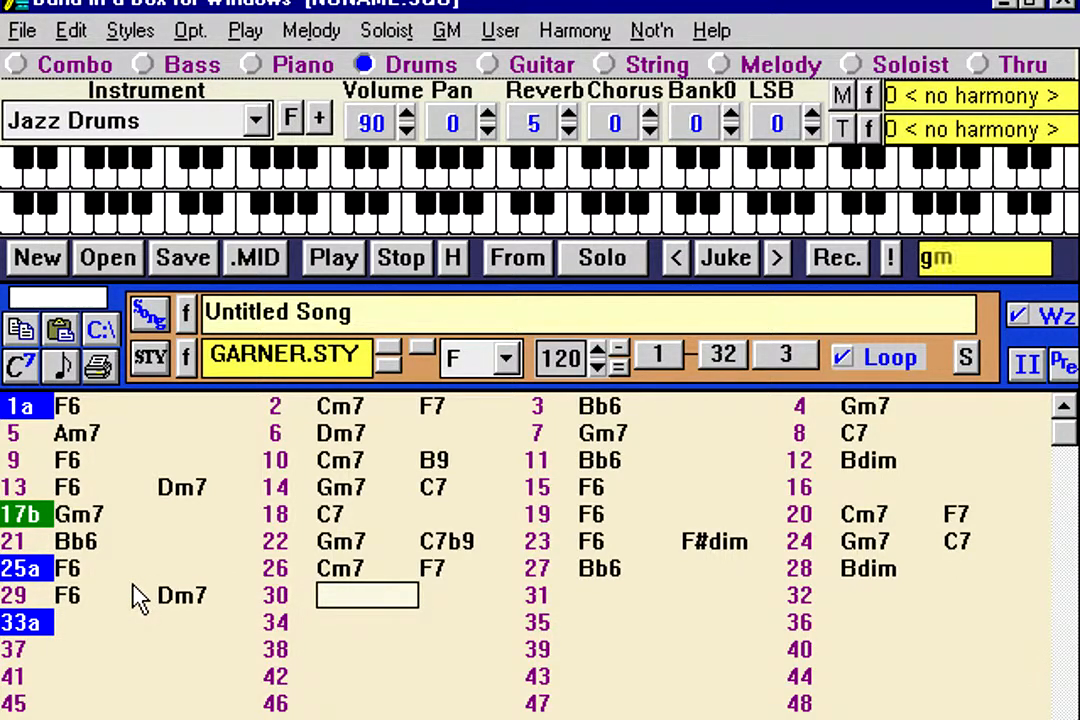
pyautogui.press('Return')
pyautogui.write('c7')
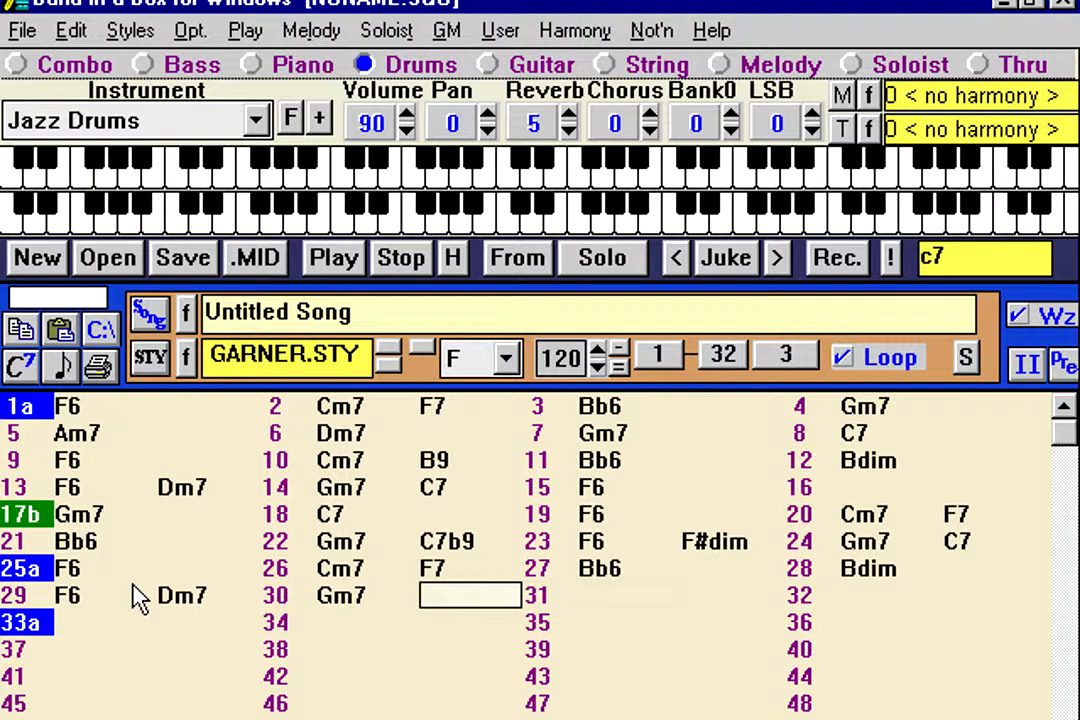
pyautogui.press('Return')
pyautogui.write('f6')
pyautogui.press('Return')
# - Enter an F6 chord at the start of bar 33
pyautogui.press('Up')
pyautogui.press('Down')
pyautogui.press('Down')
pyautogui.press('Left')
pyautogui.press('Left')
pyautogui.press('Left')
pyautogui.press('Left')
pyautogui.press('Left')
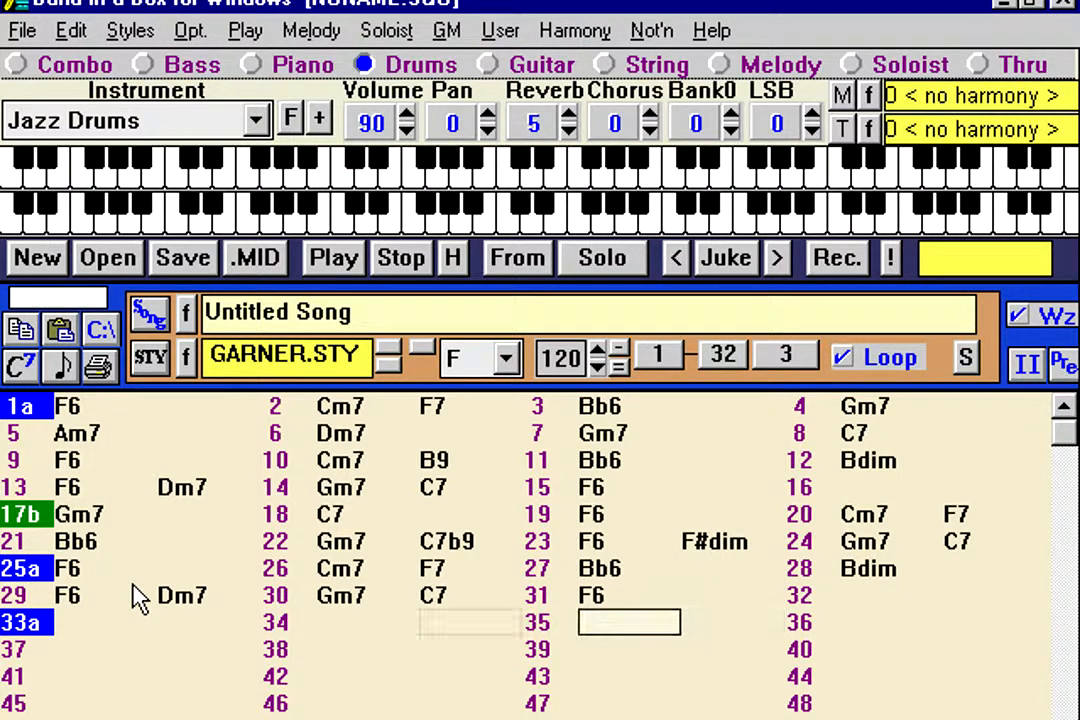
pyautogui.write('f6')
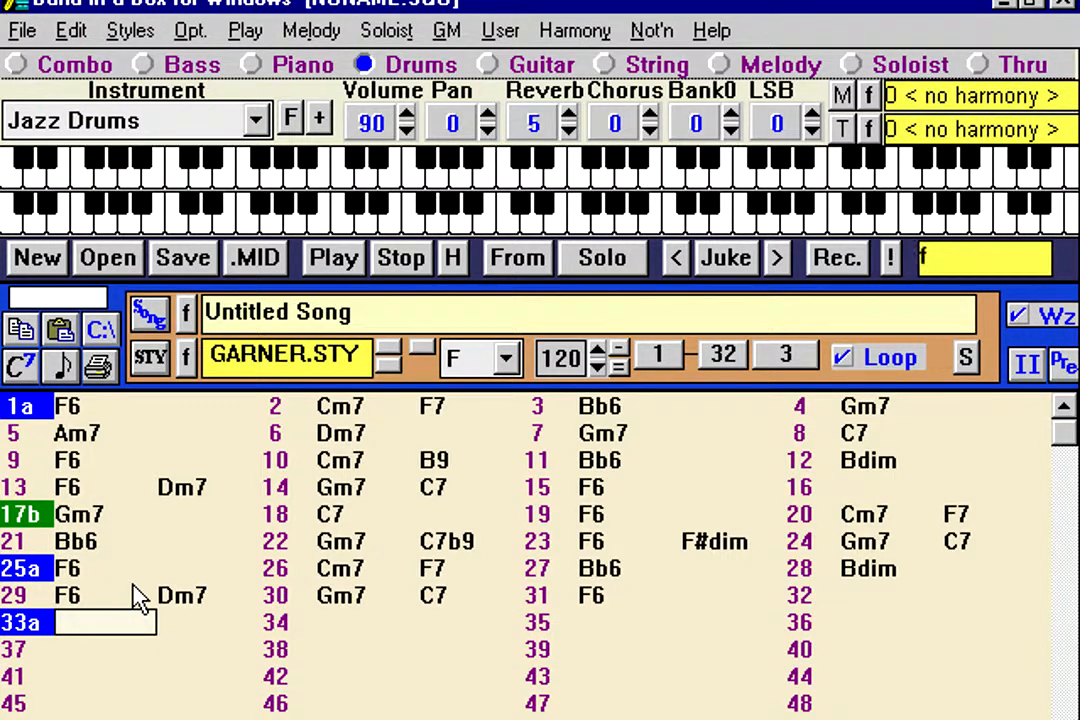
pyautogui.press('Return')
pyautogui.press('Up')
pyautogui.press('Up')
pyautogui.press('Up')
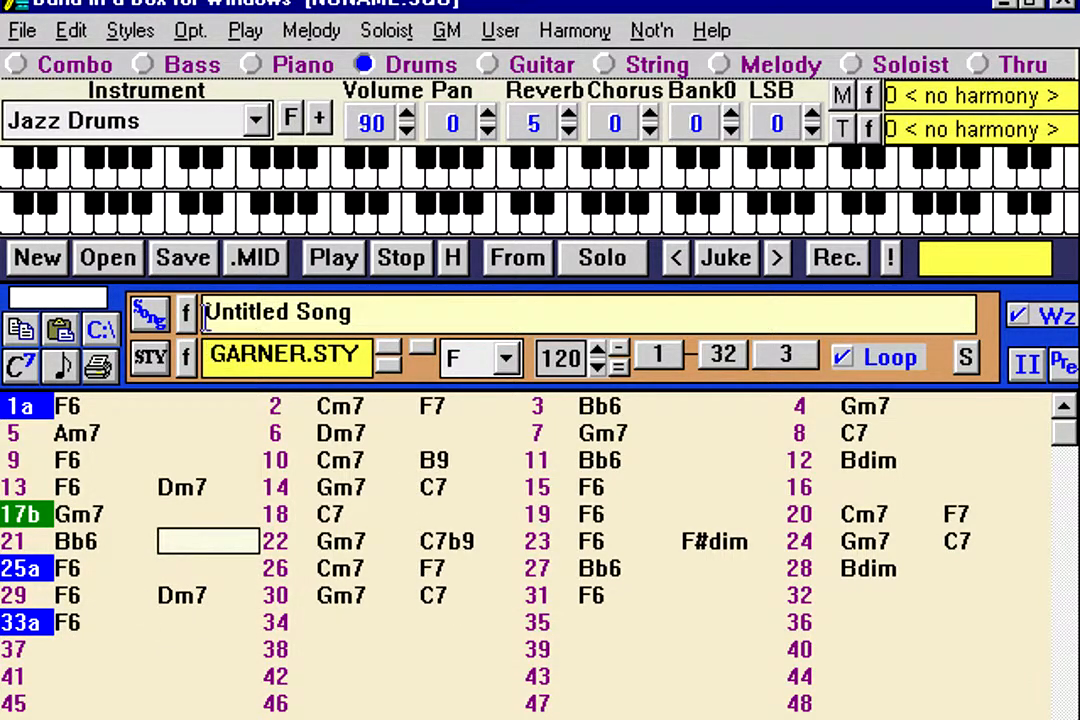
# - Replace the song title with "Old Folks at Home"
pyautogui.moveTo(205, 311); pyautogui.dragTo(378, 312)
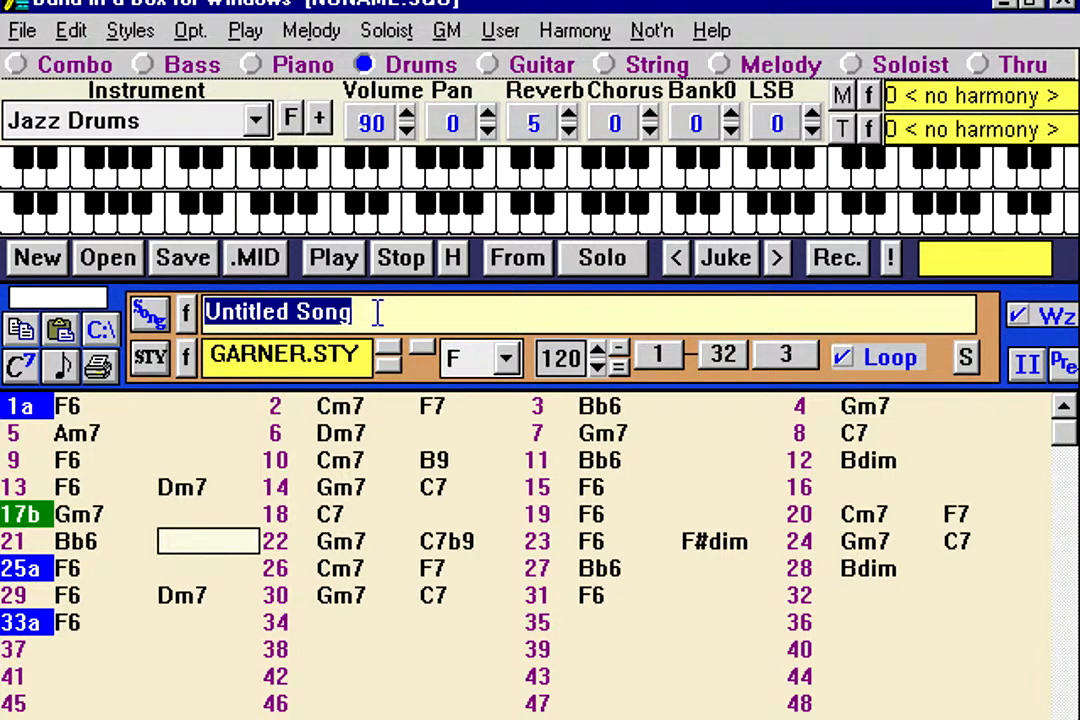
pyautogui.write('Old Folks')
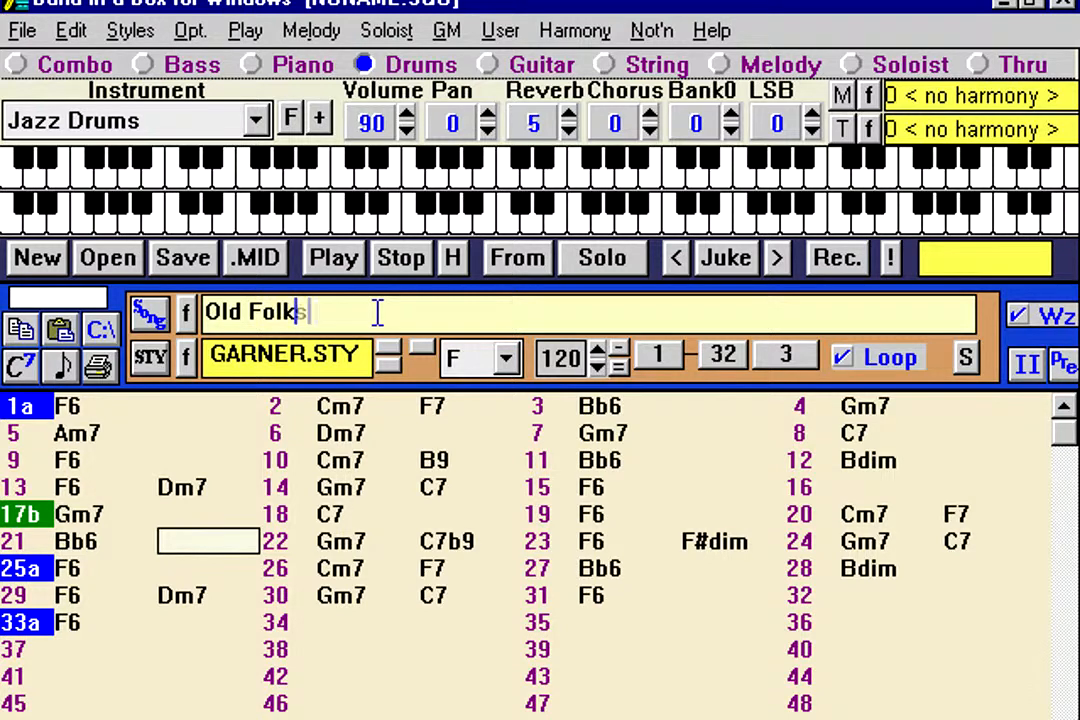
pyautogui.write(' at Home')
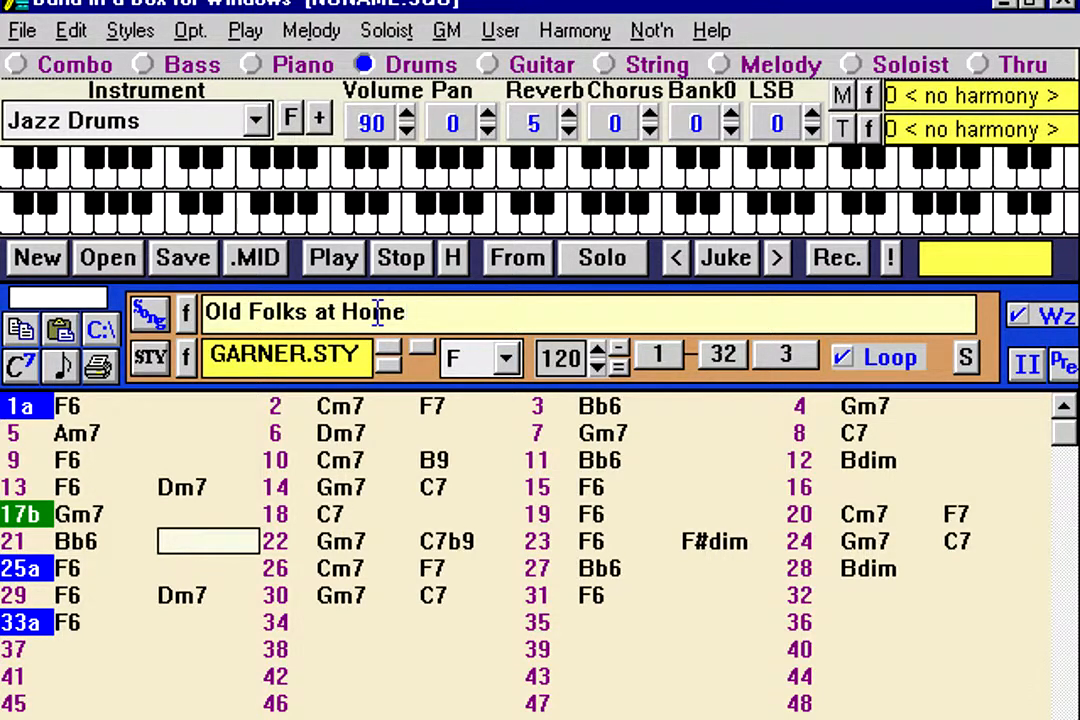
pyautogui.click(148, 466)
pyautogui.click(118, 496)
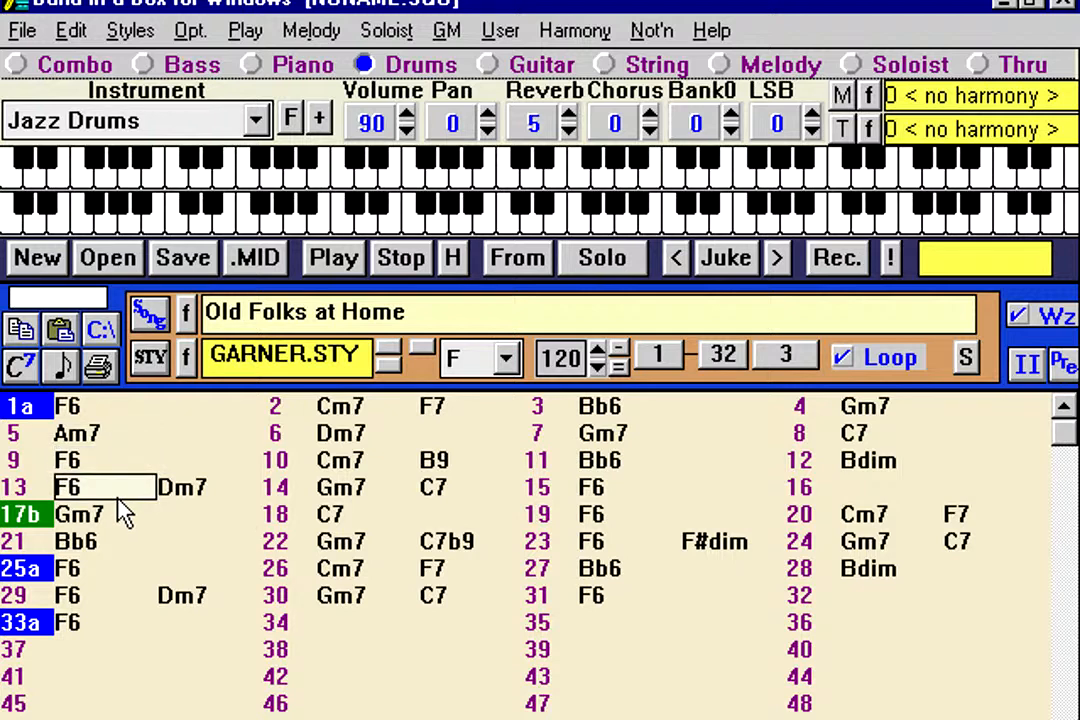
# - Adjust the song tempo up and down in increments
pyautogui.click(596, 350)
pyautogui.click(596, 350)
pyautogui.doubleClick(600, 364)
pyautogui.click(600, 364)
pyautogui.click(600, 350)
pyautogui.doubleClick(600, 350)
pyautogui.click(600, 350)
pyautogui.click(598, 352)
# - Tap in a song tempo with a four-beat count
pyautogui.click(618, 350)
pyautogui.click(618, 350)
pyautogui.press('-')
pyautogui.press('-')
pyautogui.press('-')
pyautogui.press('-')
# - Tap in a tempo of 185 so that playback starts, and stop the song after listening
pyautogui.press('=')
pyautogui.press('=')
pyautogui.press('=')
pyautogui.press('=')
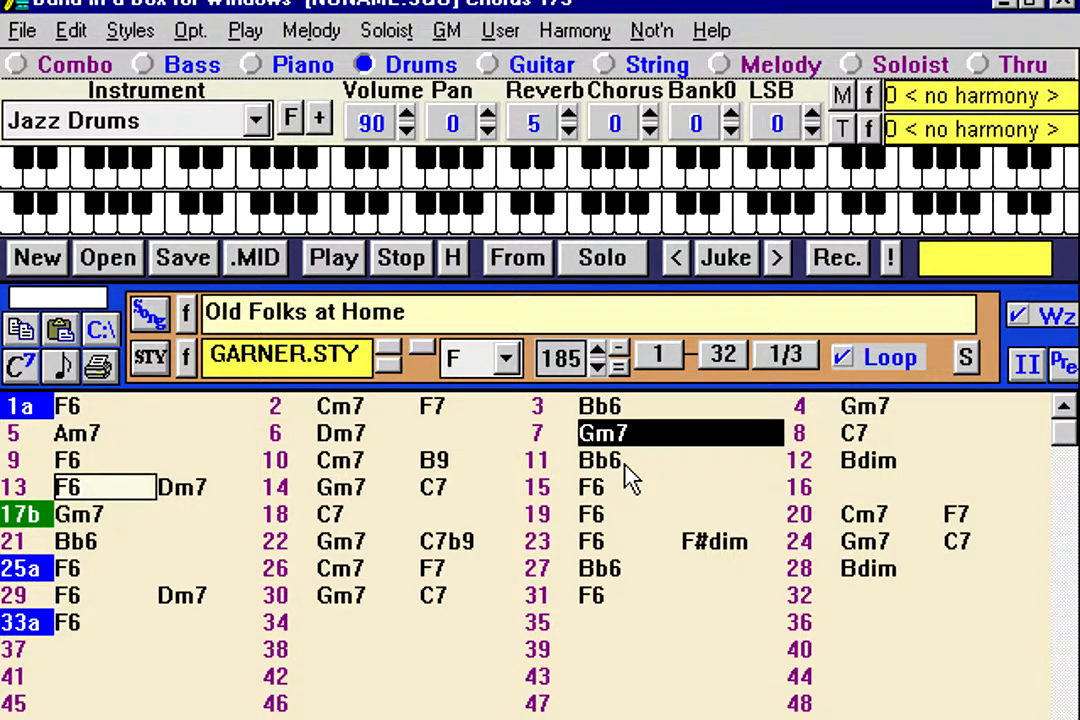
pyautogui.click(414, 262)
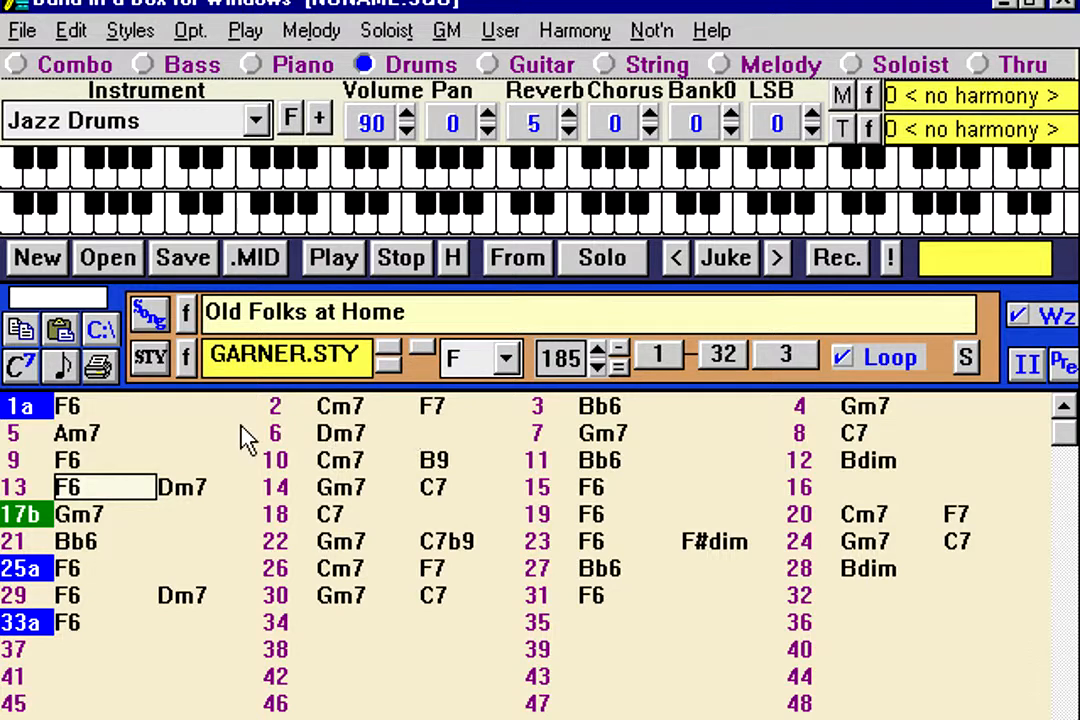
# - Record a melody from the start of the song and stop the recording in the second chorus
pyautogui.click(139, 417)
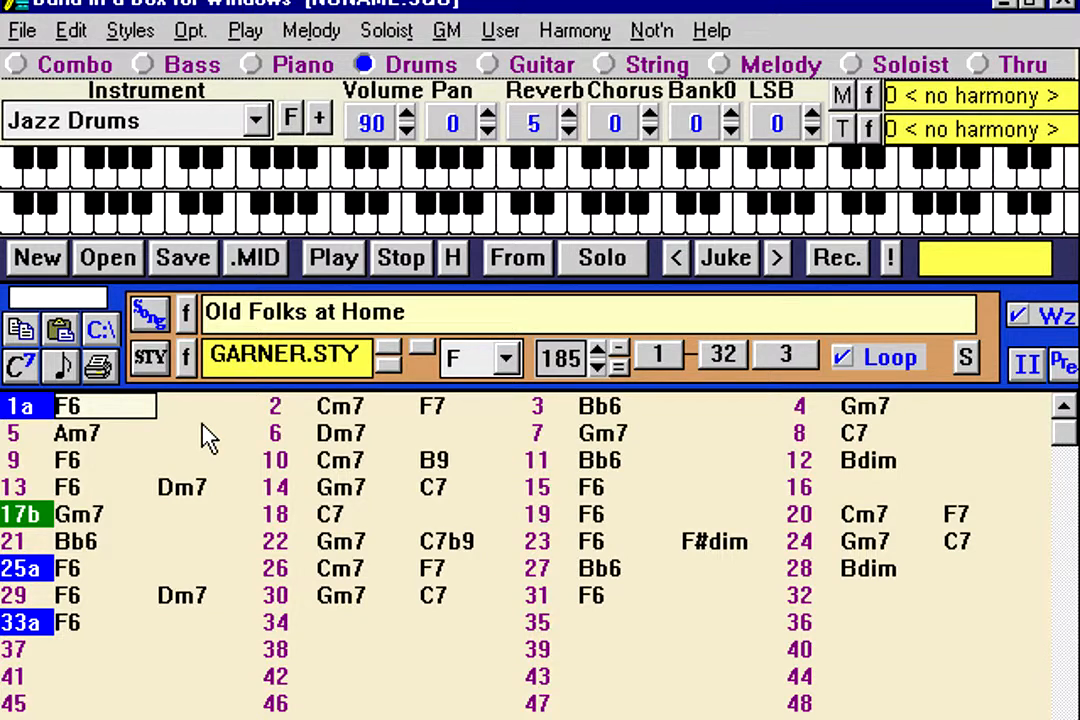
pyautogui.press('r')
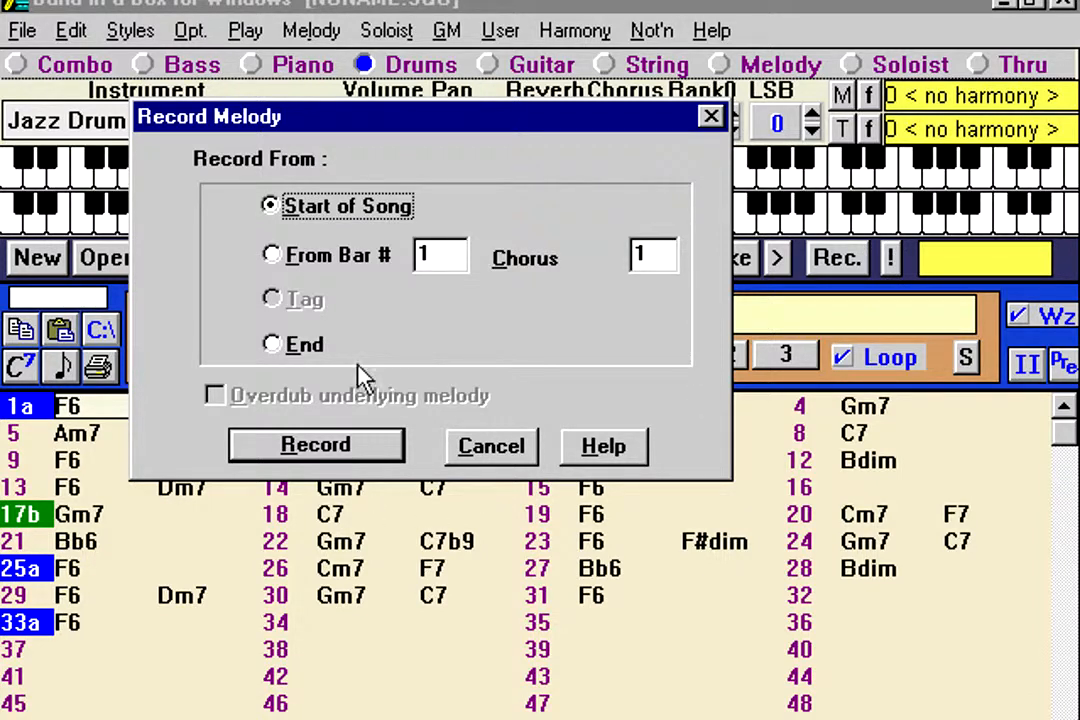
pyautogui.click(340, 455)
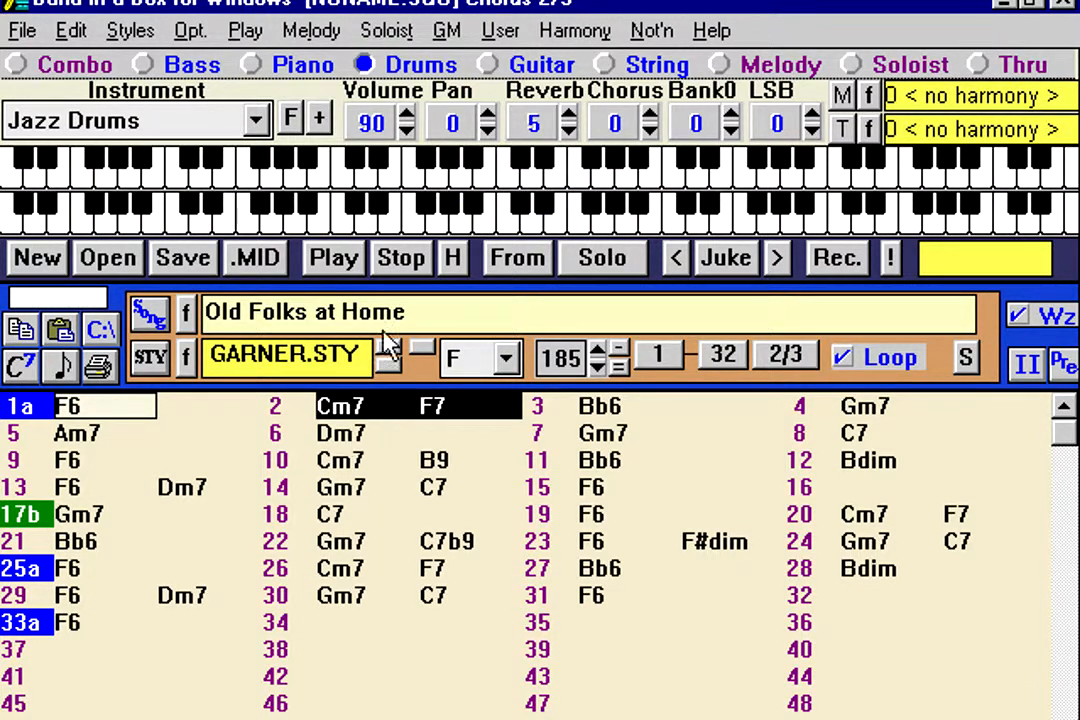
pyautogui.click(406, 268)
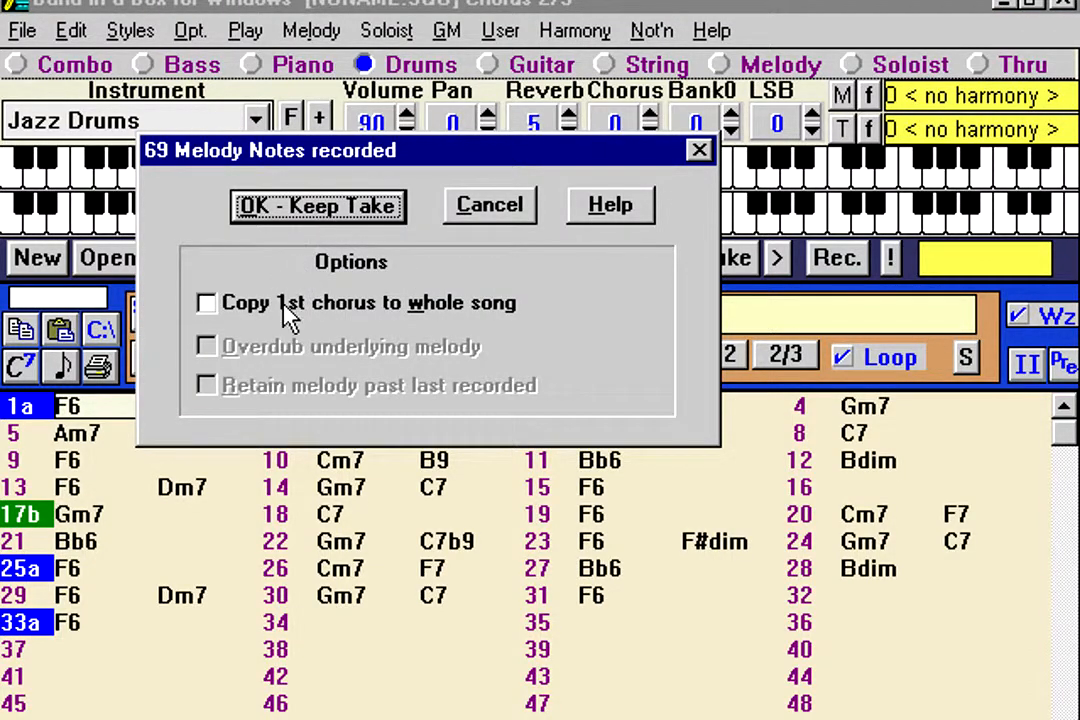
# - Keep the recorded melody take and copy its first chorus to the whole song
pyautogui.click(345, 310)
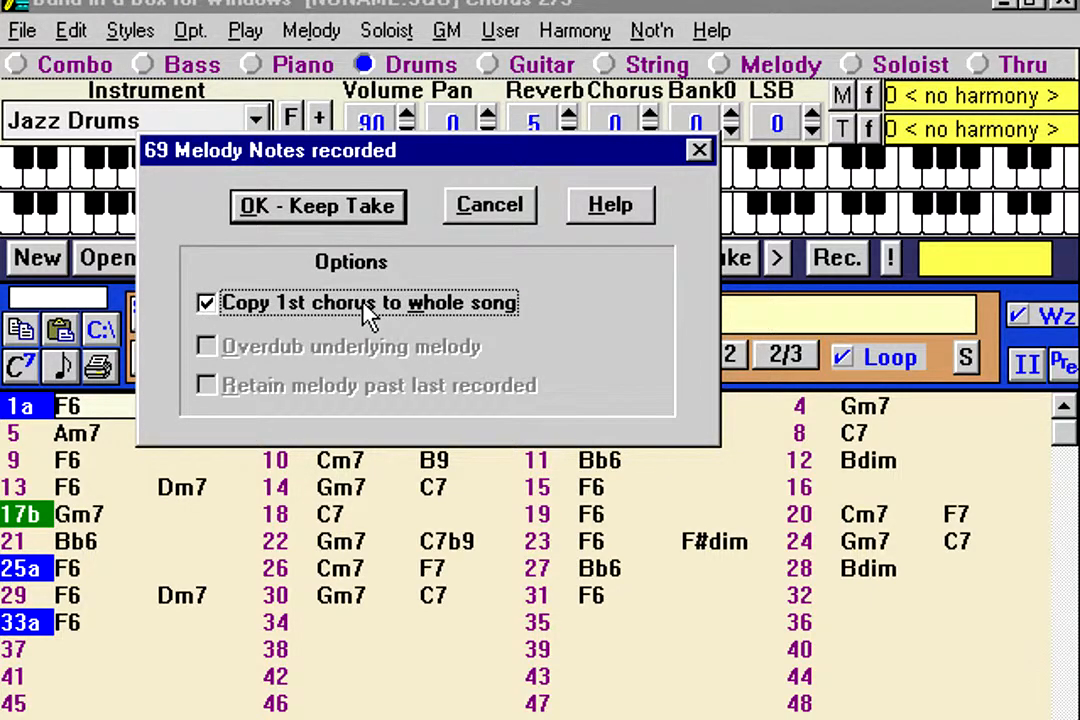
pyautogui.click(326, 217)
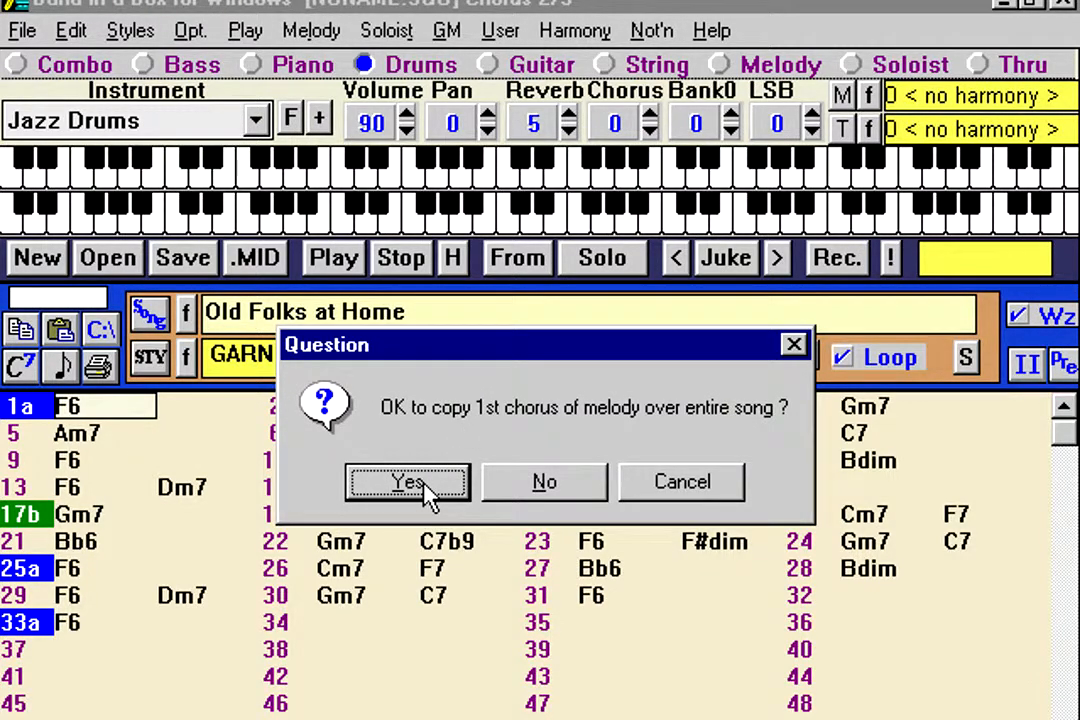
pyautogui.click(427, 492)
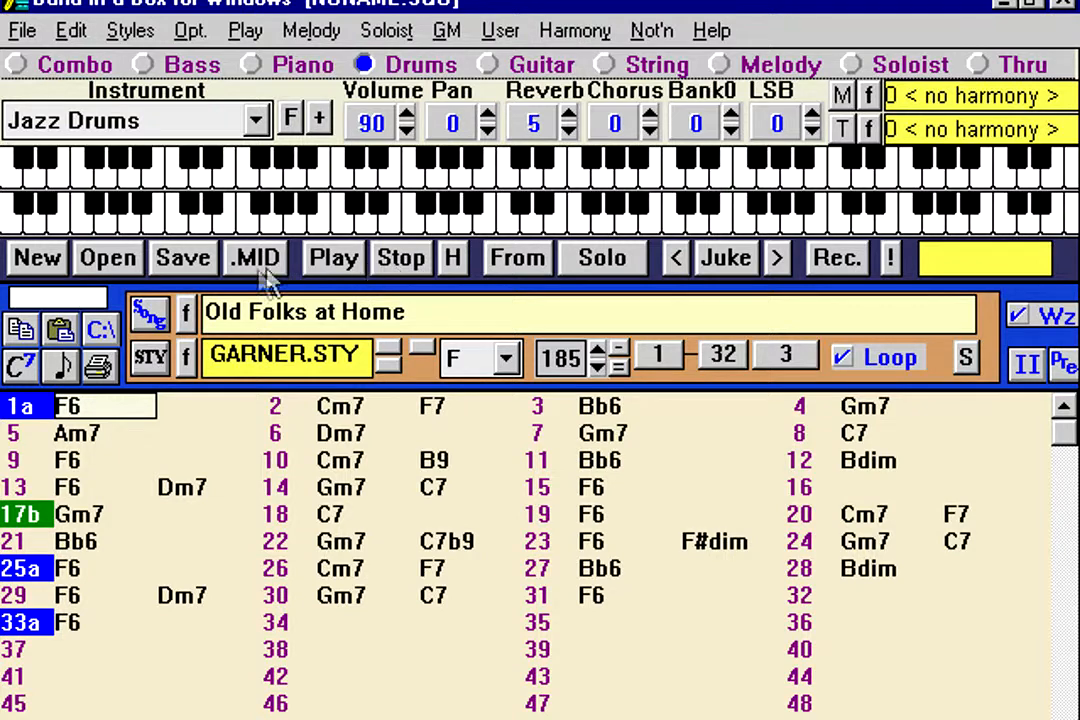
# - Show the song as notation and examine the recorded melody across the choruses, returning to the lead-in bar
pyautogui.click(60, 366)
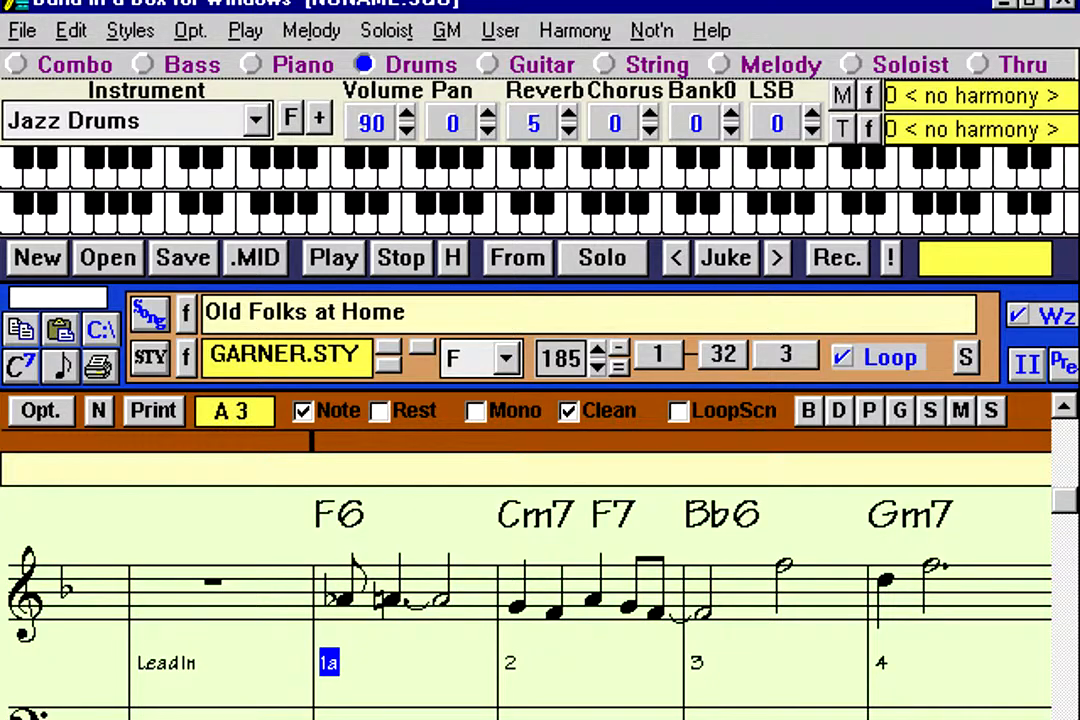
pyautogui.press('Down')
pyautogui.press('Down')
pyautogui.press('Down')
pyautogui.press('Down')
pyautogui.press('Down')
pyautogui.press('Down')
pyautogui.press('Down')
pyautogui.press('Down')
pyautogui.press('Down')
pyautogui.press('Down')
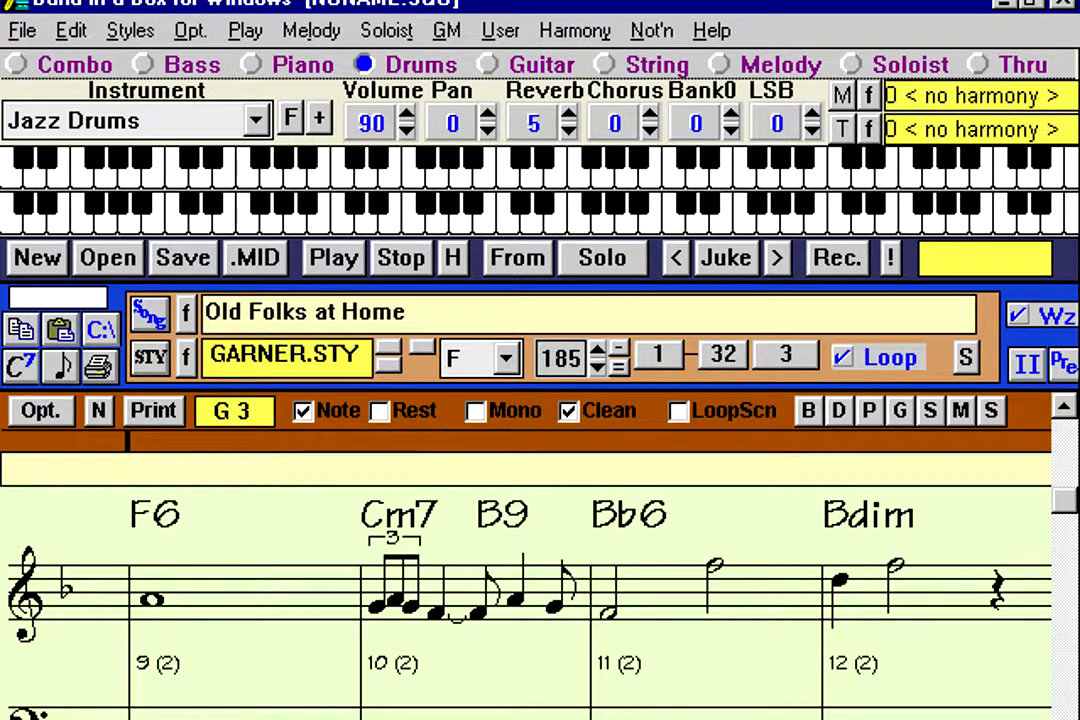
pyautogui.press('Up')
pyautogui.press('Up')
pyautogui.press('Up')
pyautogui.press('Up')
pyautogui.press('Up')
pyautogui.press('Up')
pyautogui.press('Up')
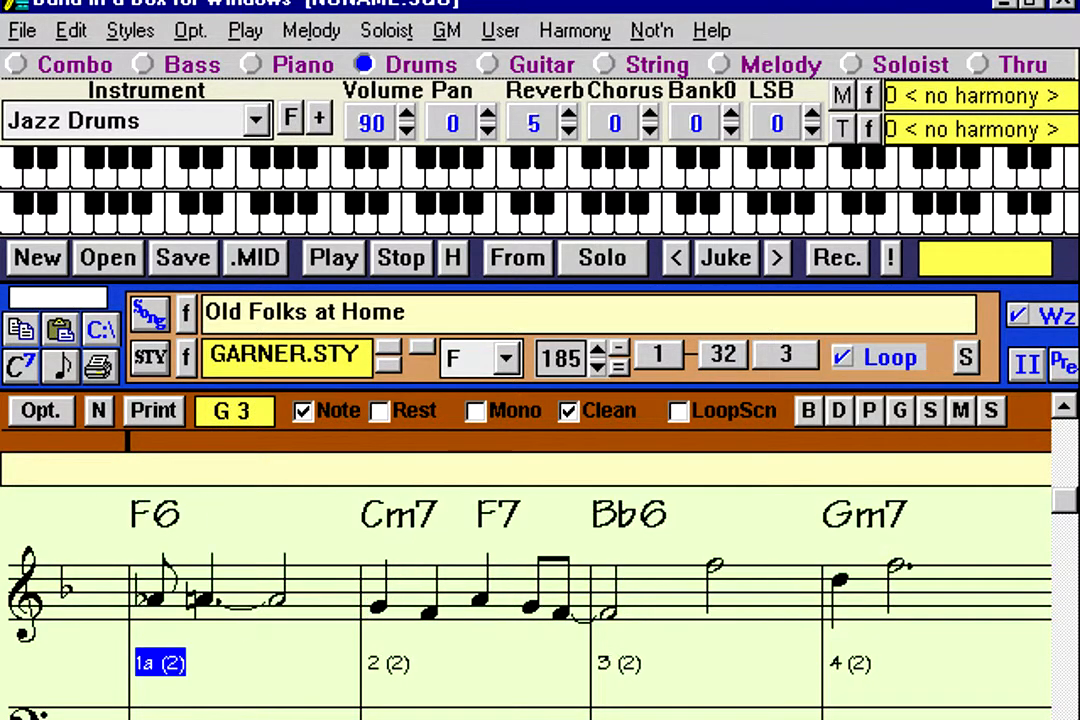
pyautogui.press('Up')
pyautogui.press('Up')
pyautogui.press('Up')
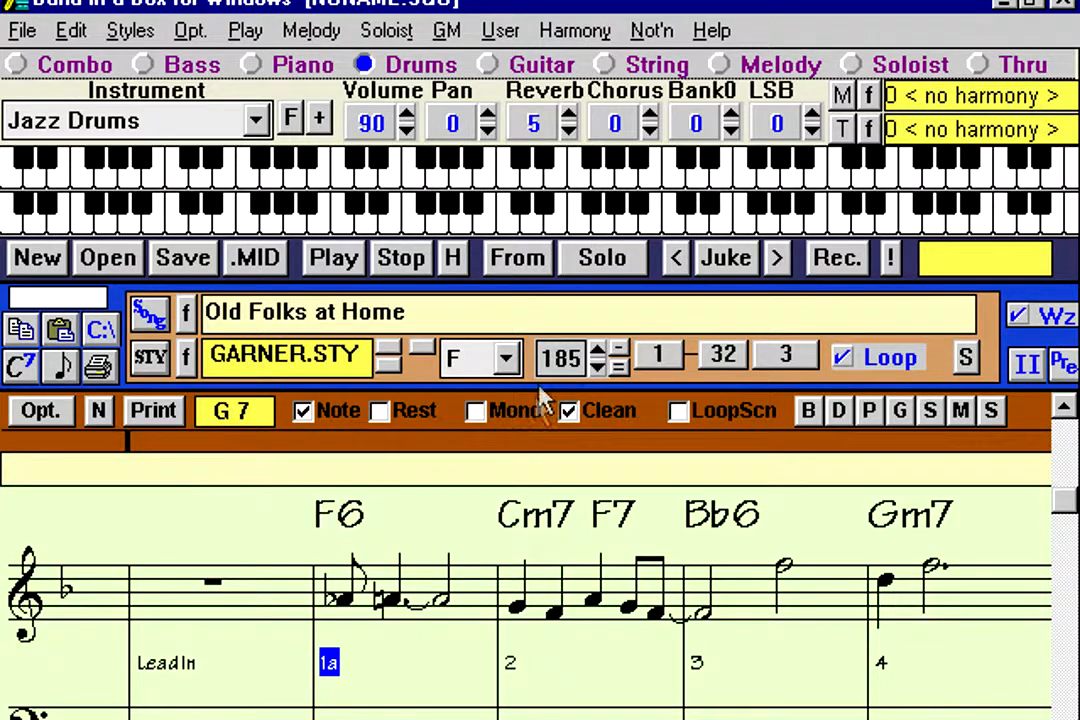
# - In the print options, fill in the tempo as 185 and the copyright as "© PG Music Inc.", without printing
pyautogui.click(158, 413)
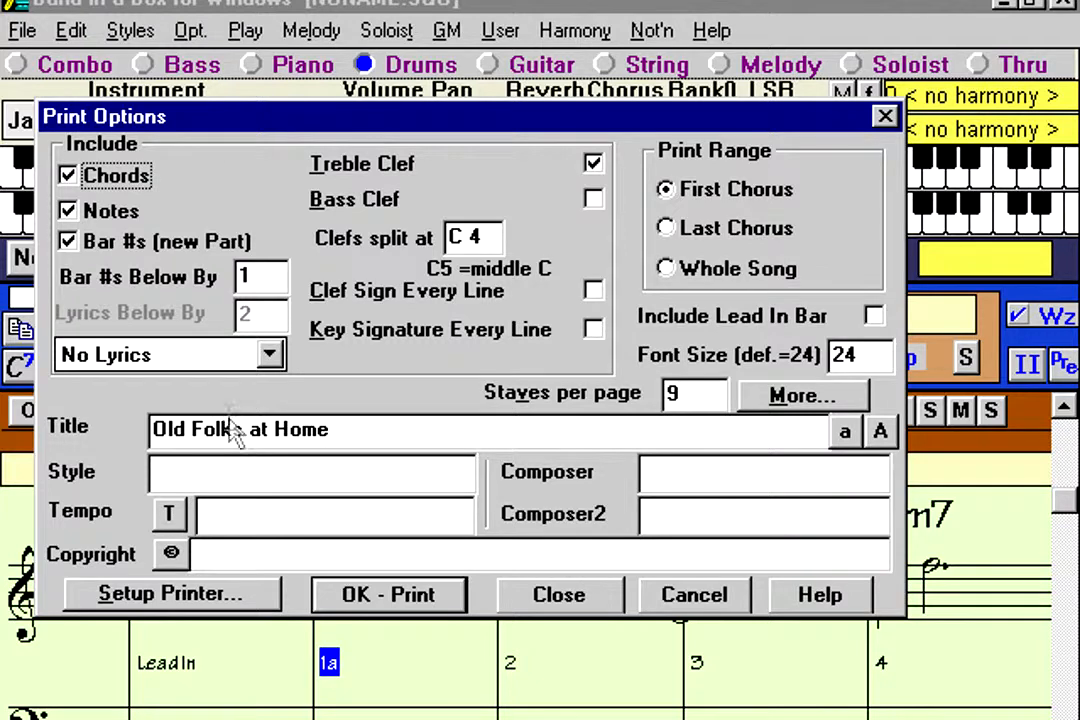
pyautogui.click(168, 512)
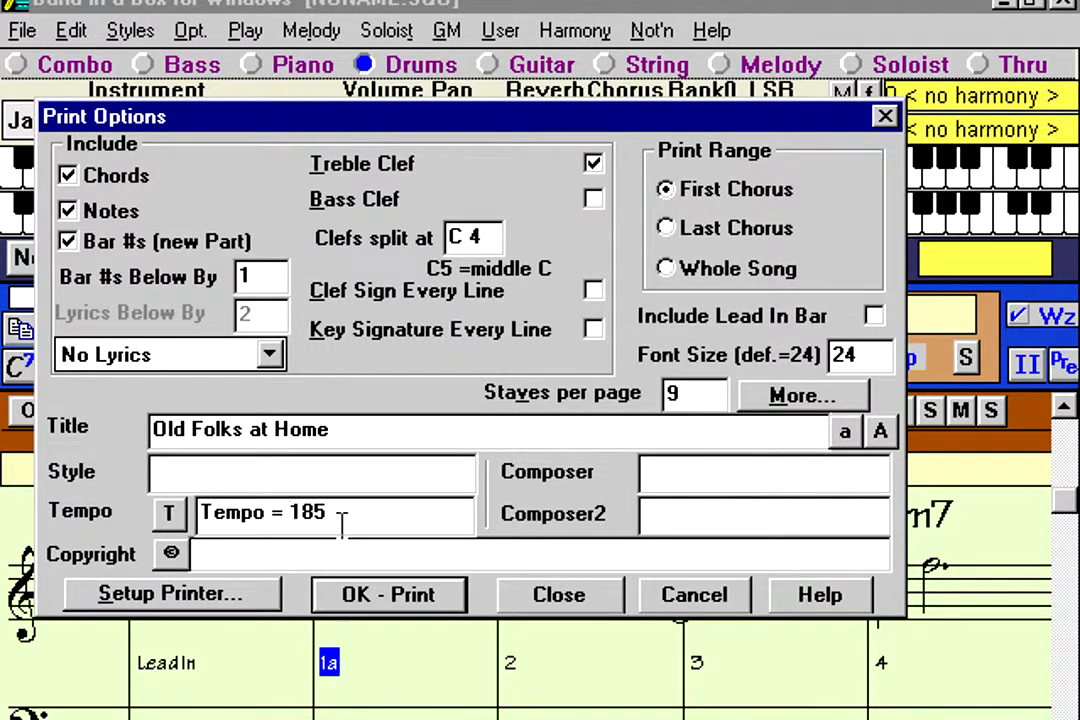
pyautogui.click(171, 555)
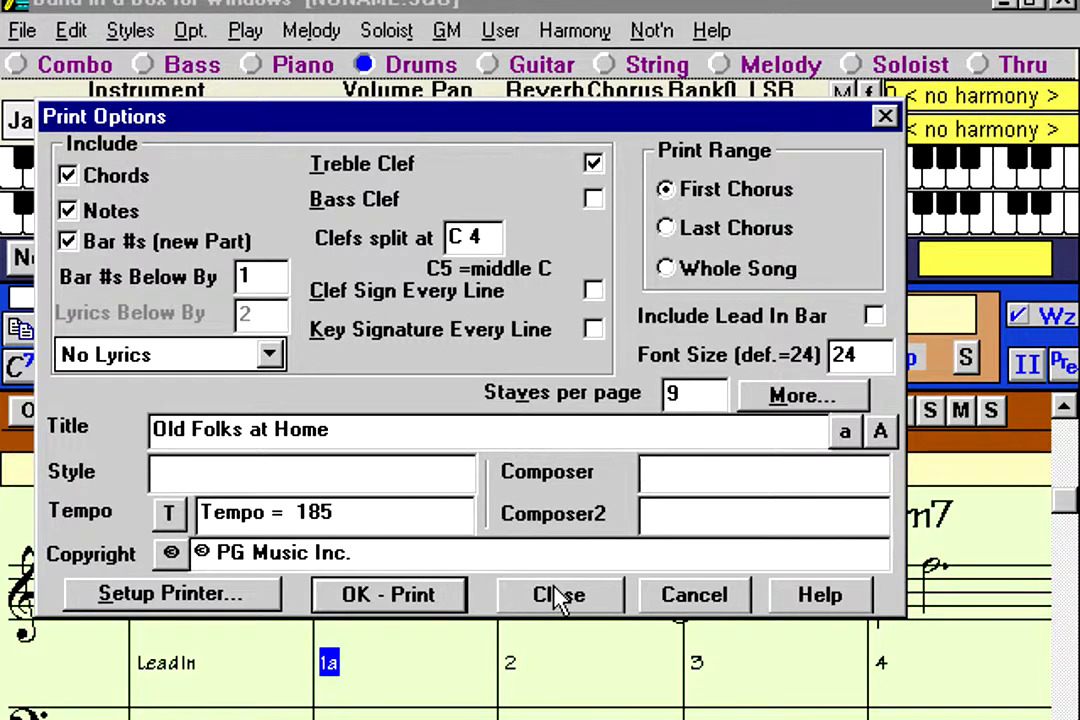
pyautogui.click(218, 593)
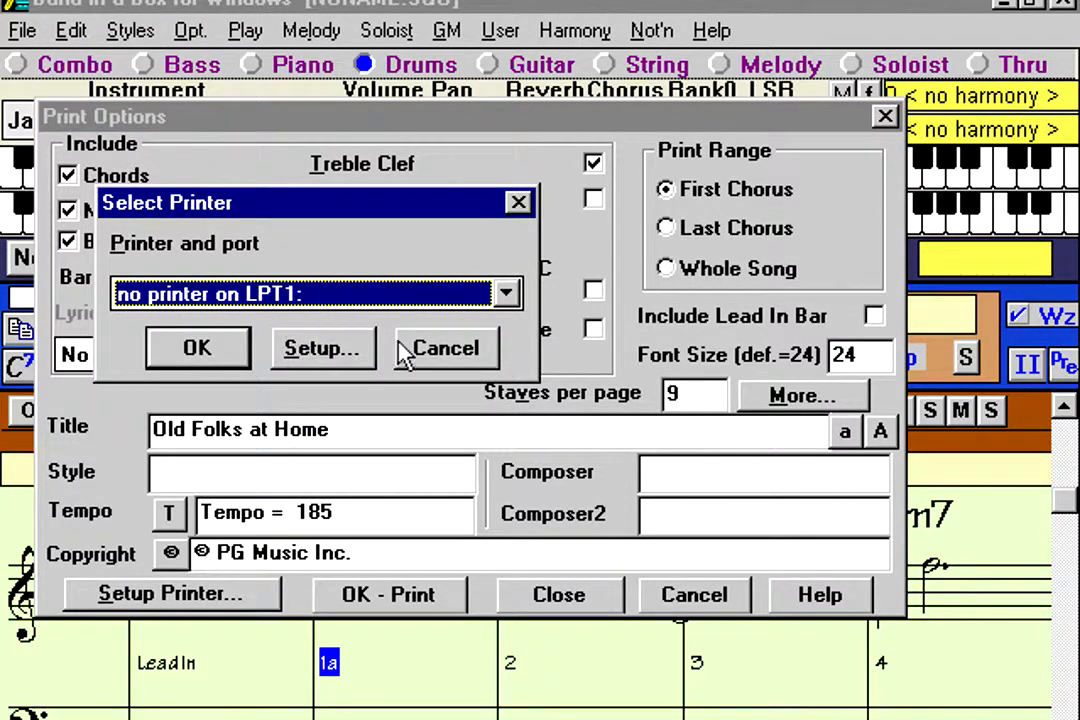
pyautogui.click(428, 347)
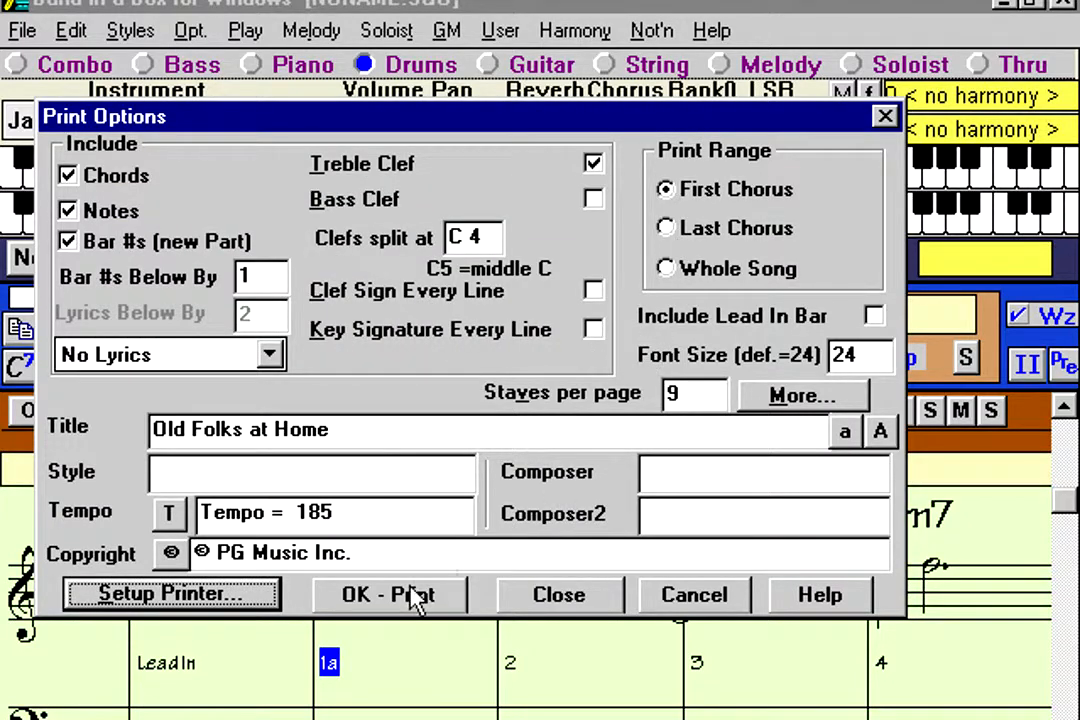
pyautogui.click(565, 595)
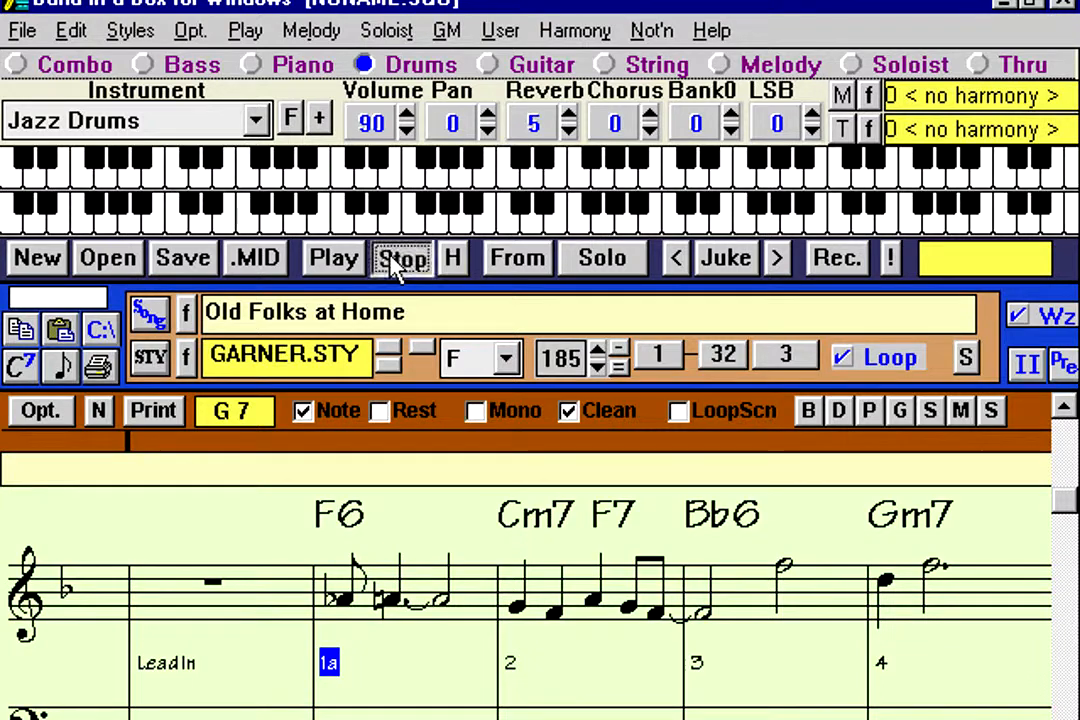
# - Save the song as old_demo in the c:\bb folder
pyautogui.click(184, 258)
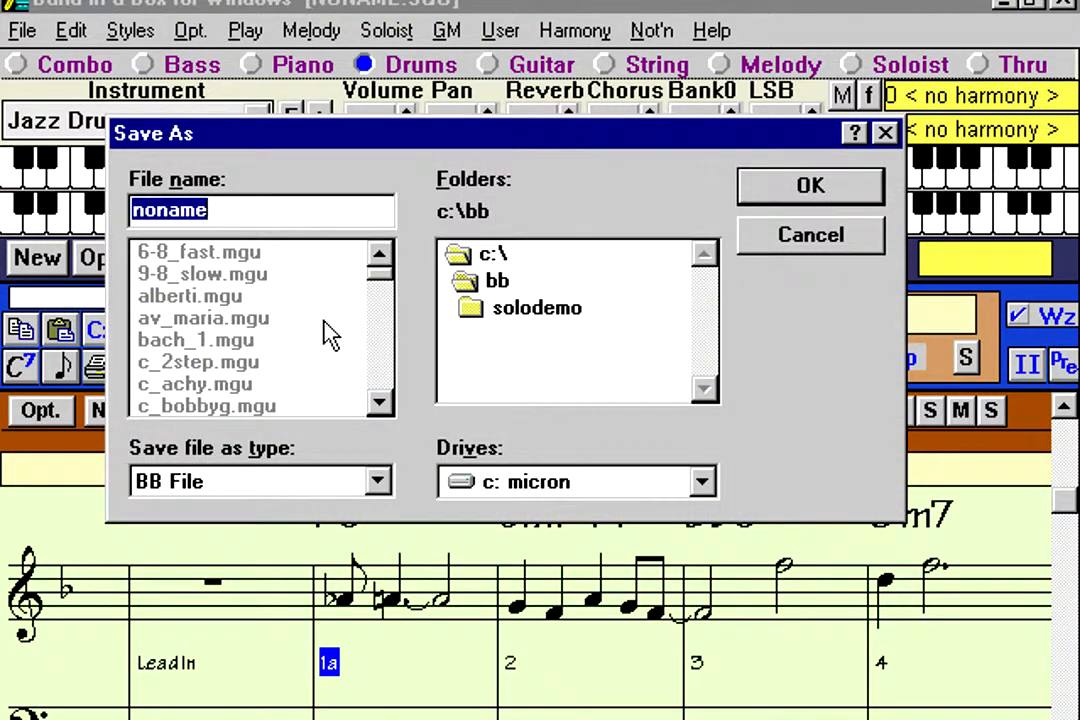
pyautogui.write('old_demo')
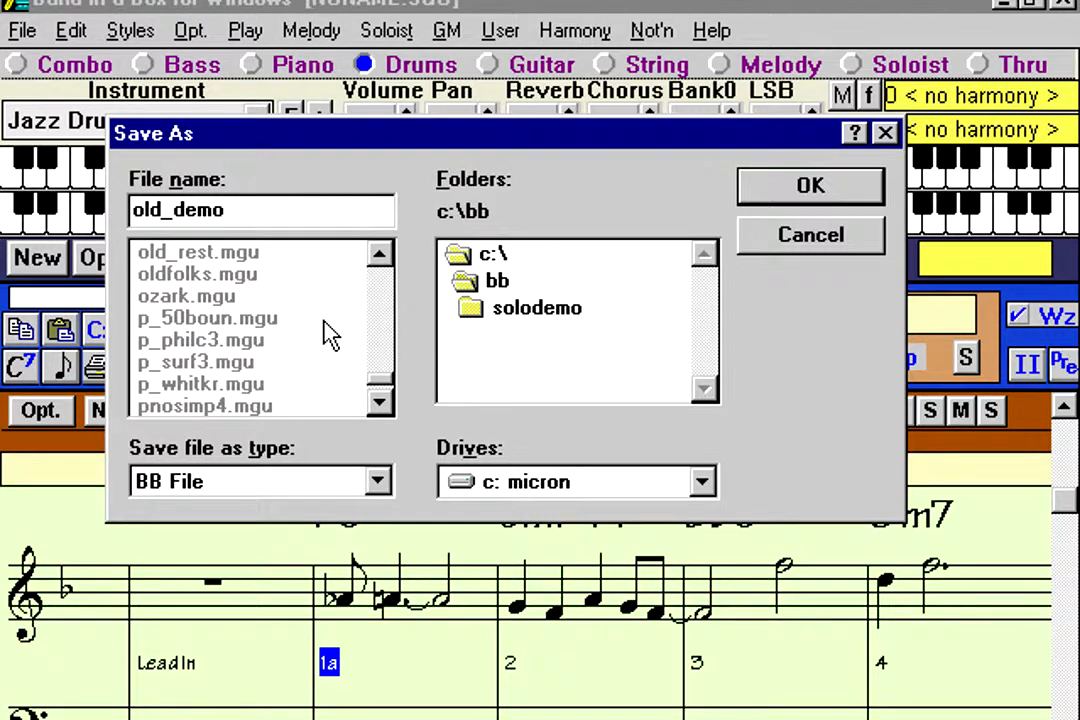
pyautogui.press('Return')
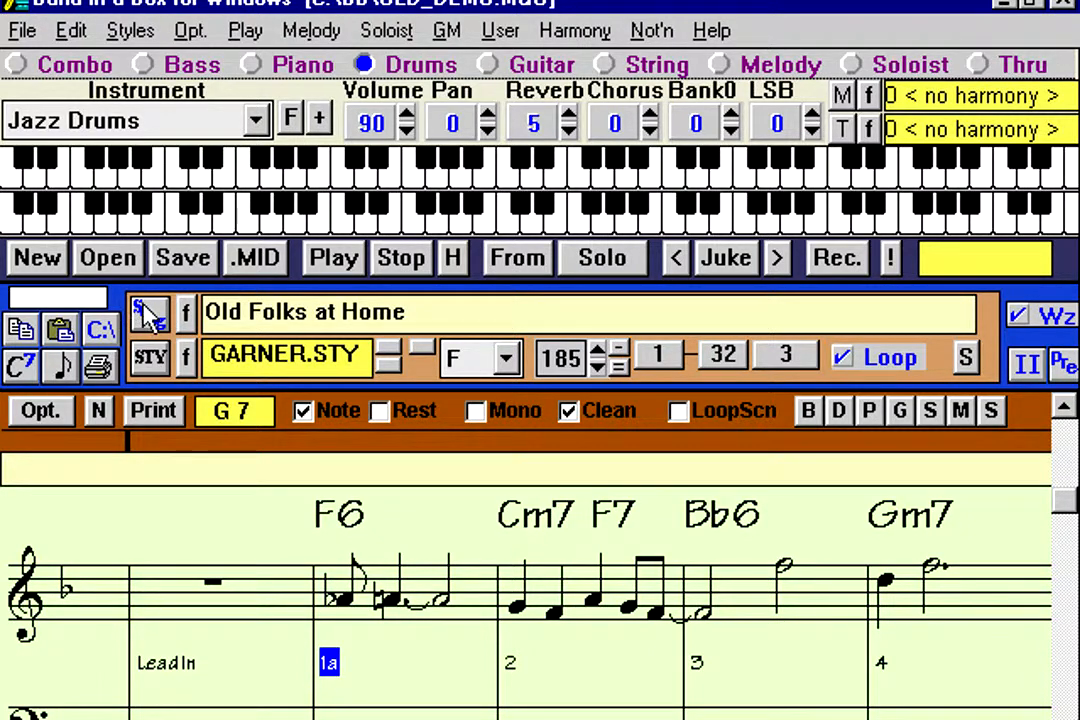
# - View the list of favorite songs without loading one, and play the current song
pyautogui.click(186, 312)
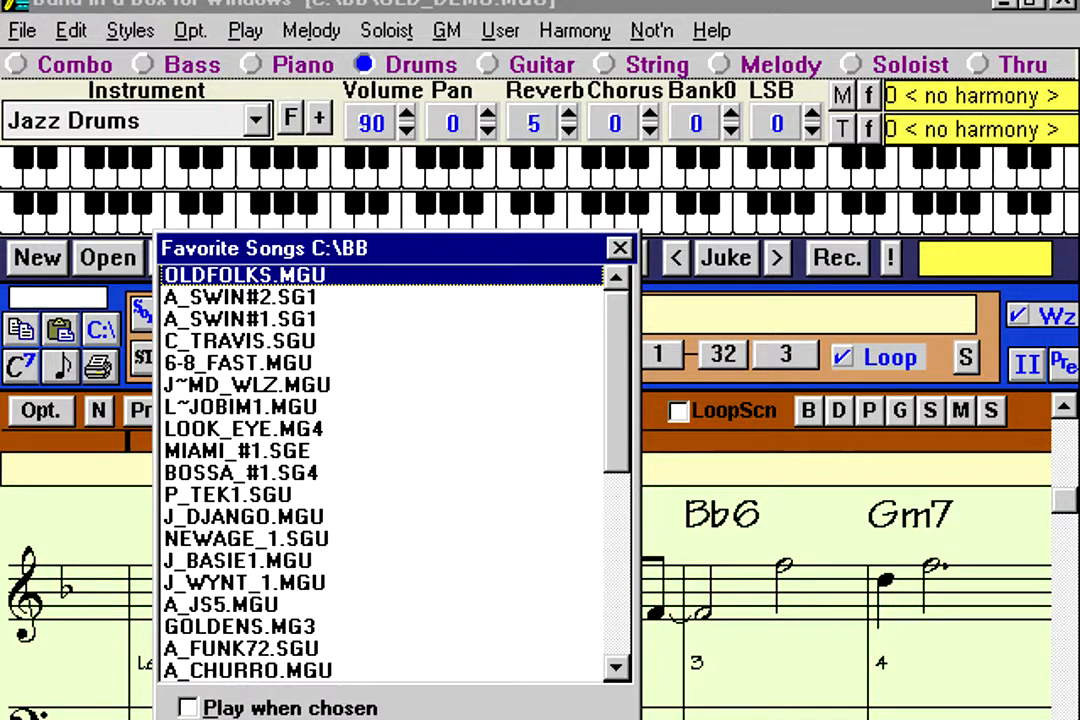
pyautogui.click(320, 717)
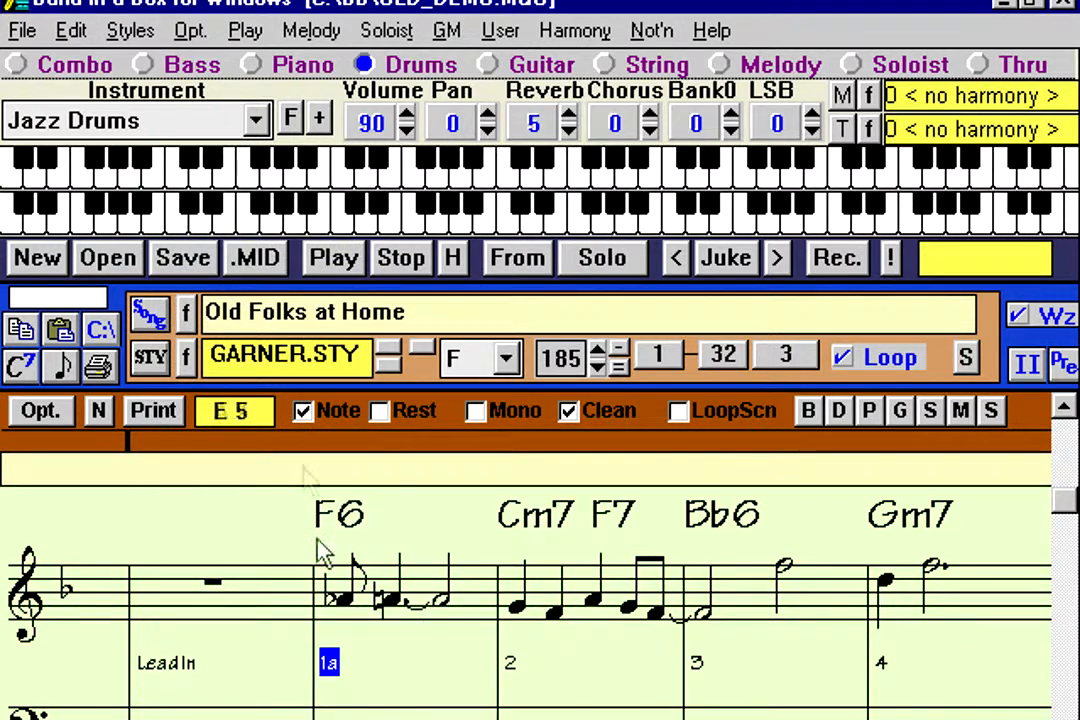
pyautogui.click(332, 260)
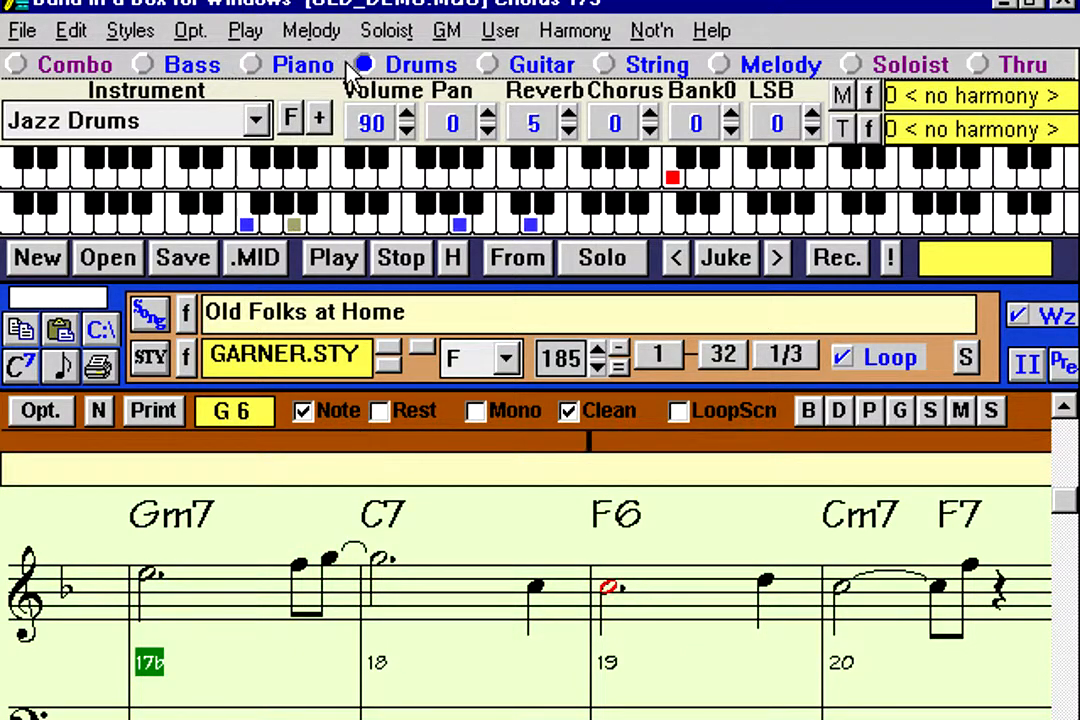
# - Raise the volume of the Melody part to 110 during playback
pyautogui.click(755, 66)
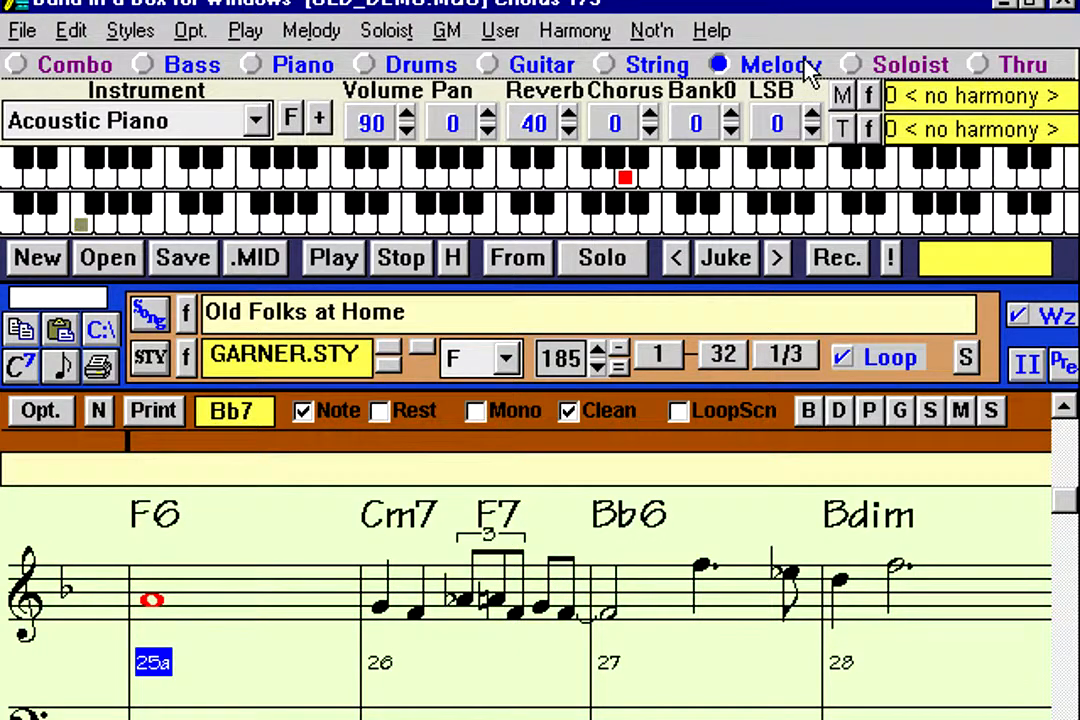
pyautogui.moveTo(405, 117); pyautogui.dragTo(405, 117)
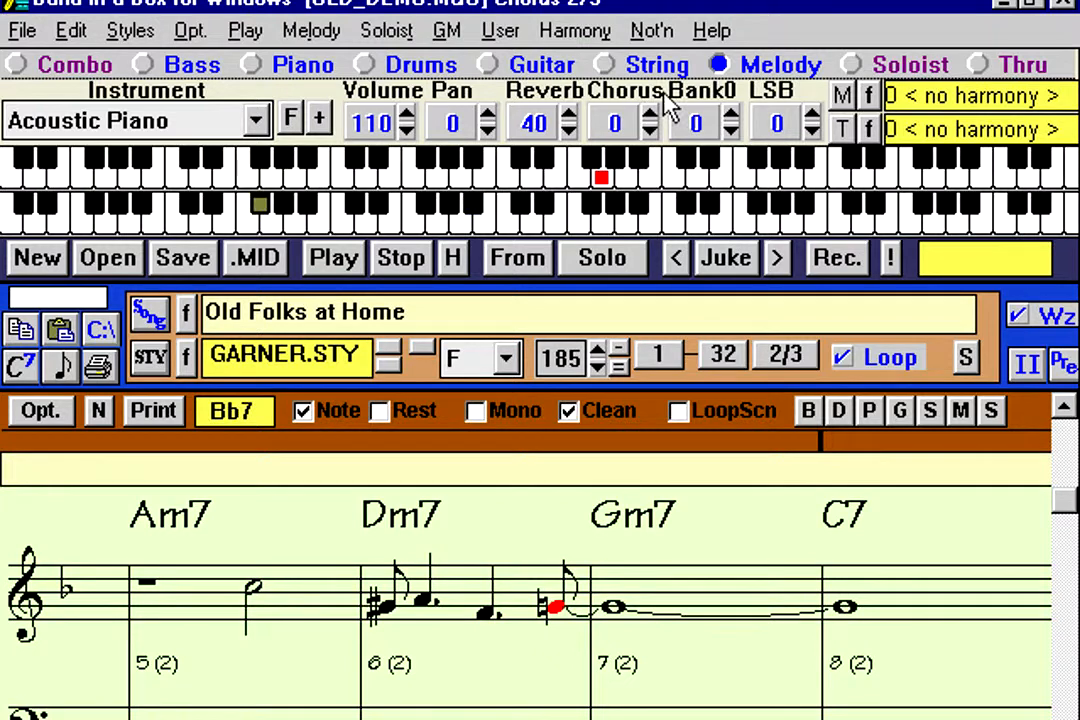
# - Try Vibes, Jazz Electric Guitar and Rhodes Electric Piano in turn as the melody instrument during playback
pyautogui.click(258, 122)
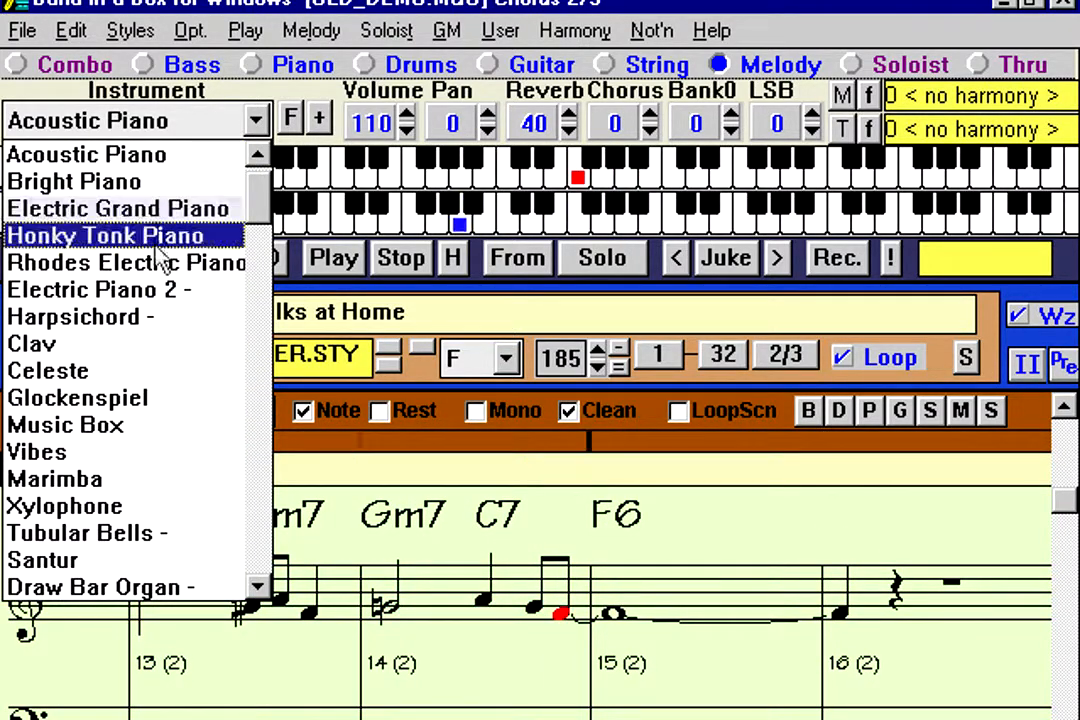
pyautogui.click(157, 460)
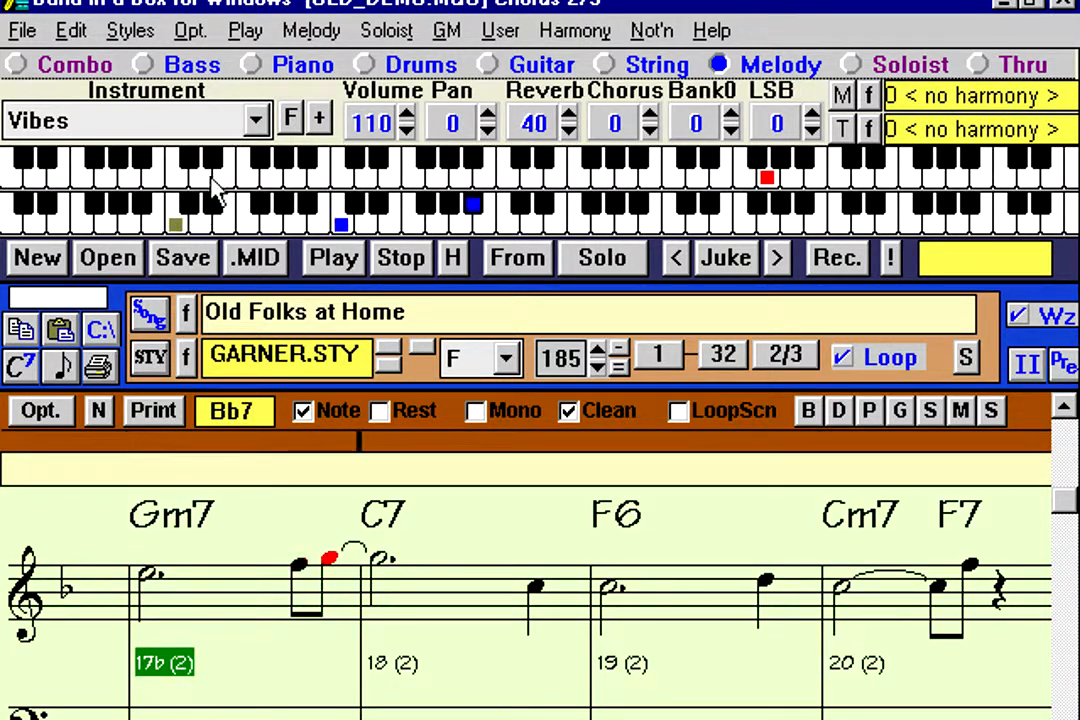
pyautogui.click(186, 120)
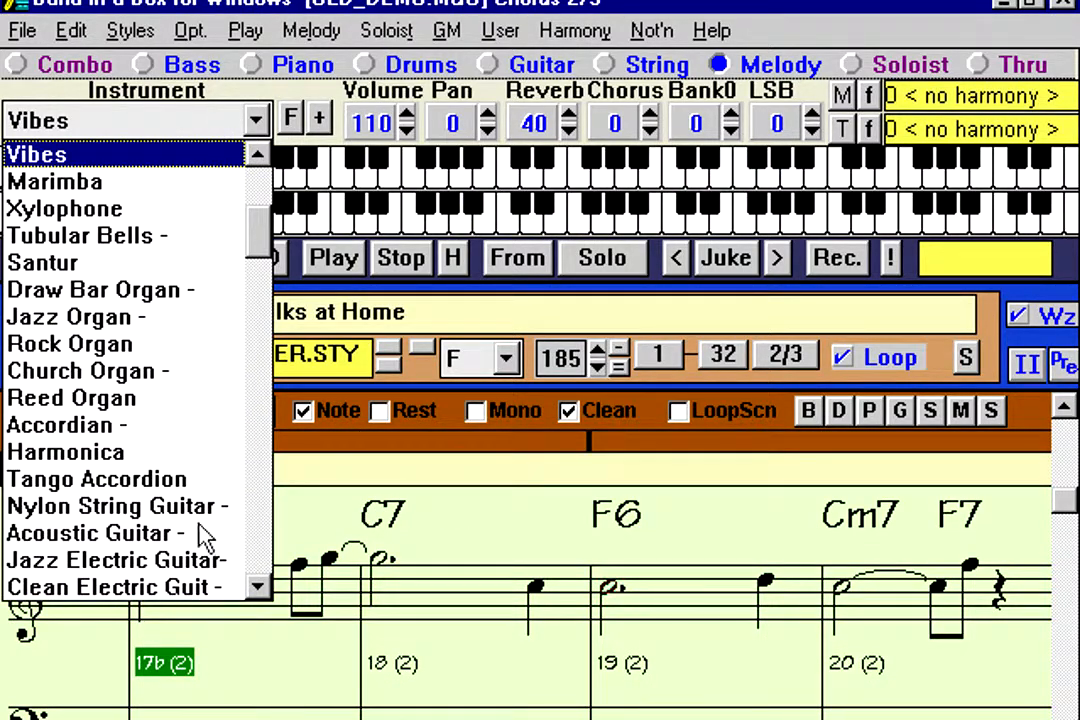
pyautogui.click(206, 562)
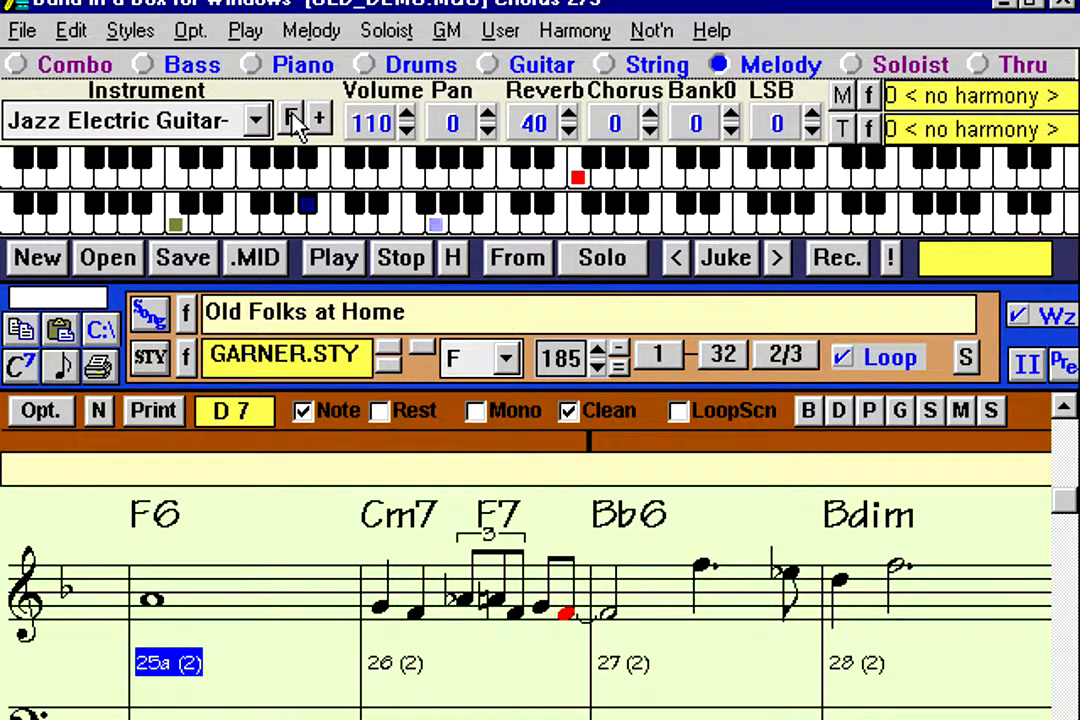
pyautogui.click(292, 119)
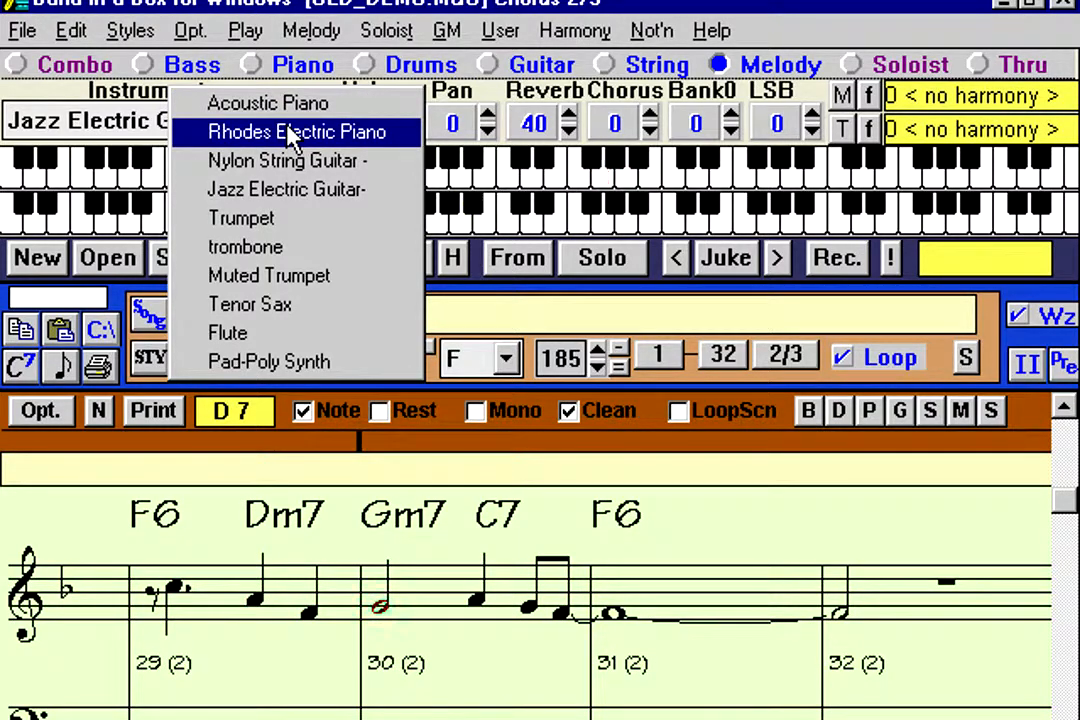
pyautogui.click(288, 131)
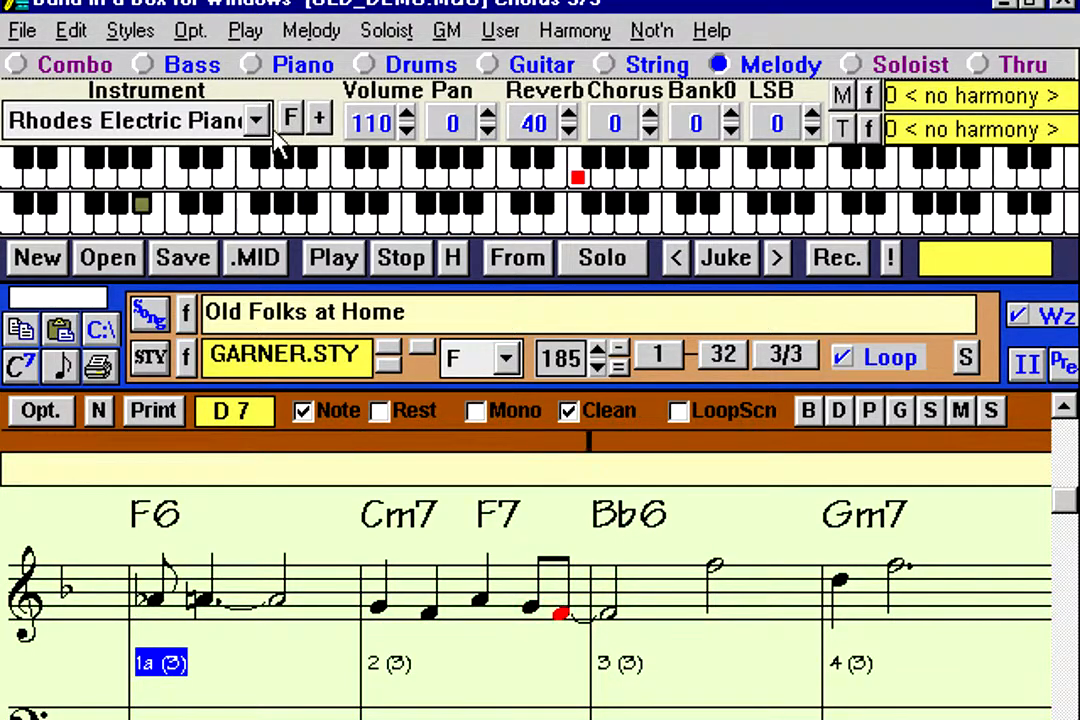
# - Try Rhodes Electric Piano on the Piano part and restore that part to its favorite Acoustic Piano
pyautogui.click(309, 66)
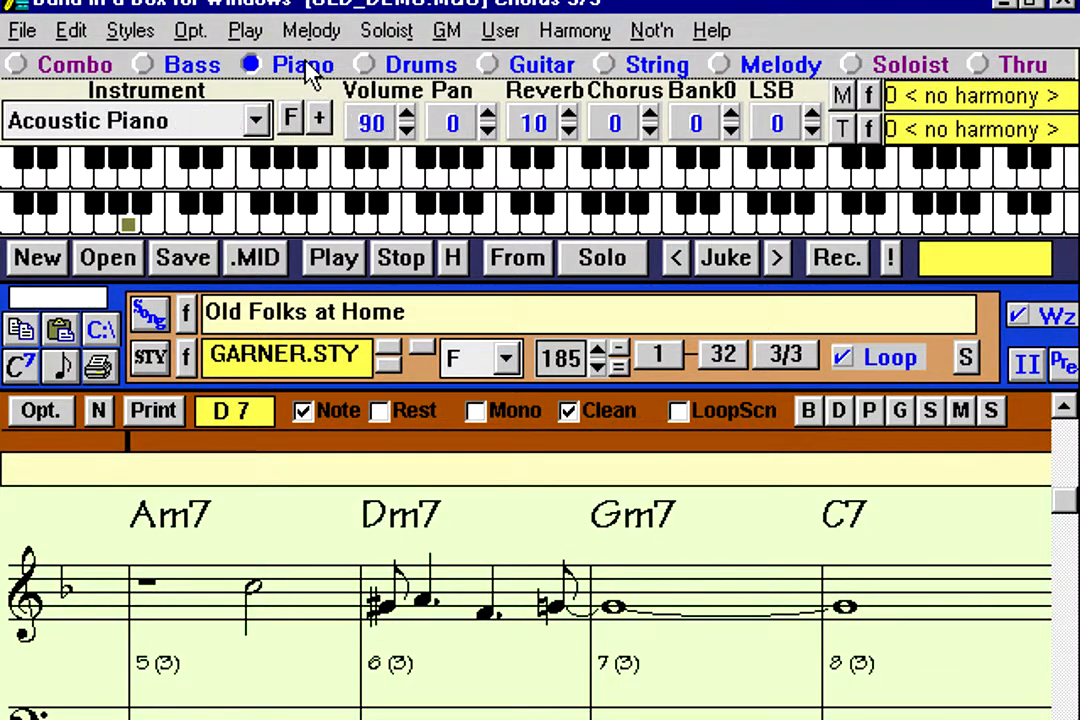
pyautogui.click(257, 120)
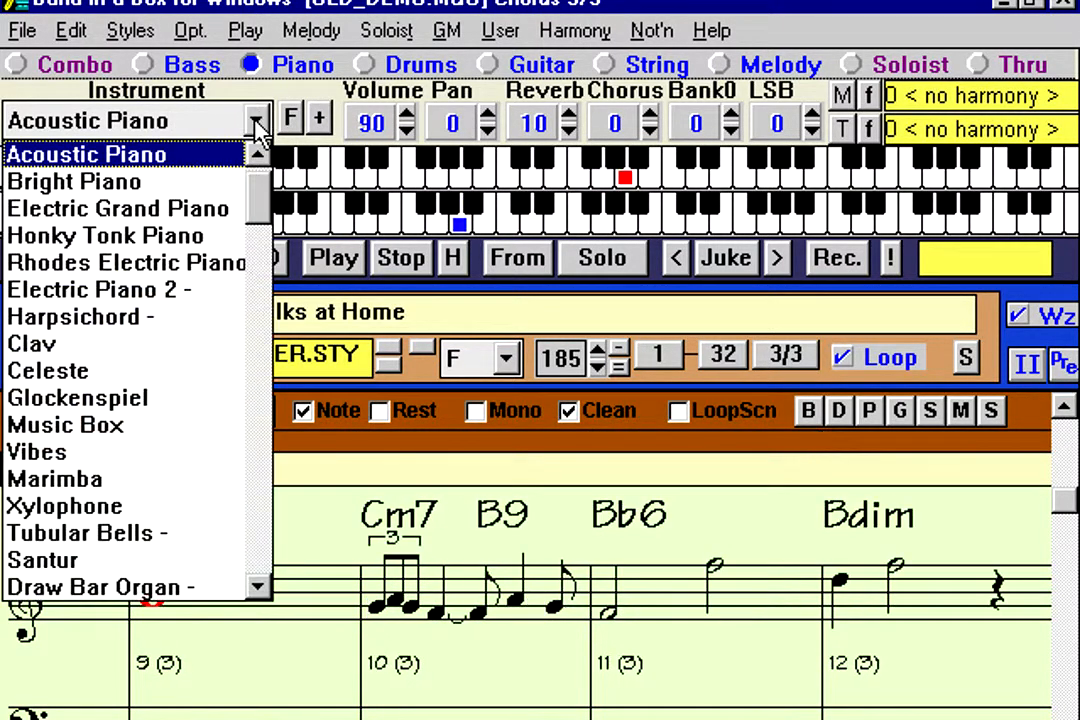
pyautogui.click(205, 264)
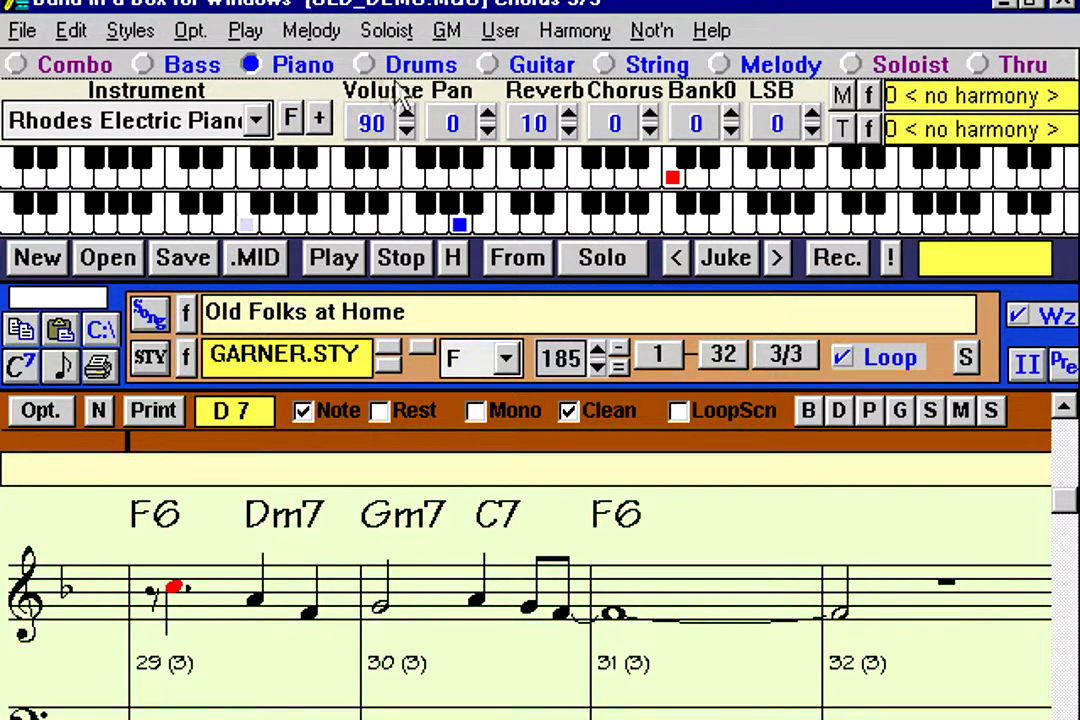
pyautogui.click(290, 118)
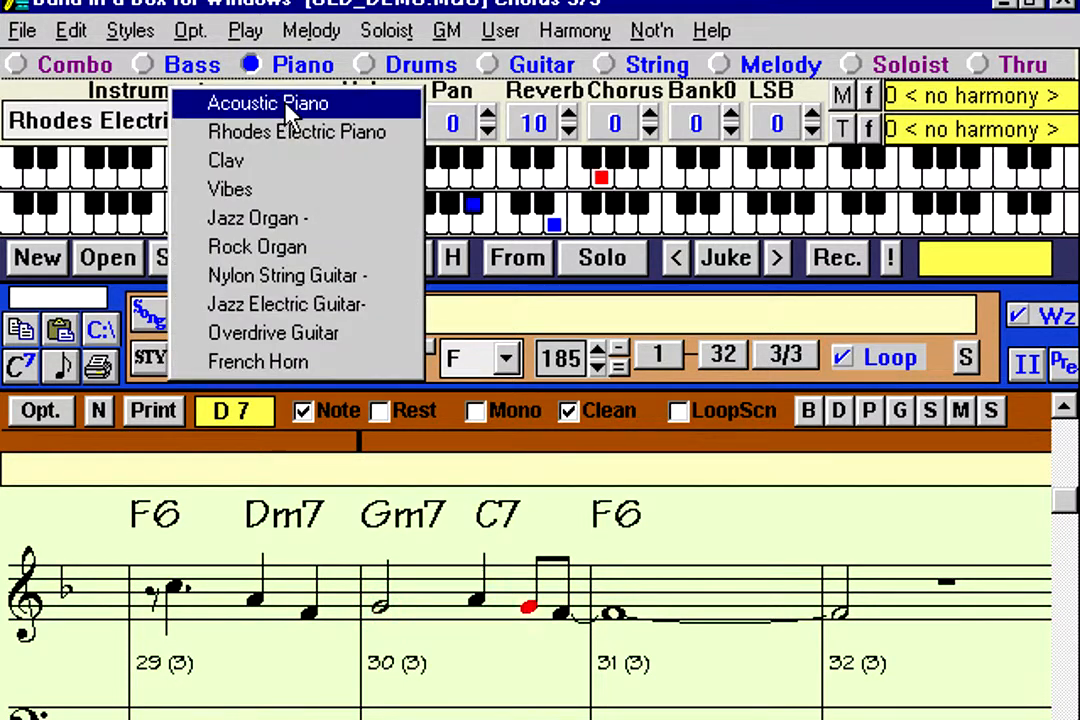
pyautogui.click(286, 104)
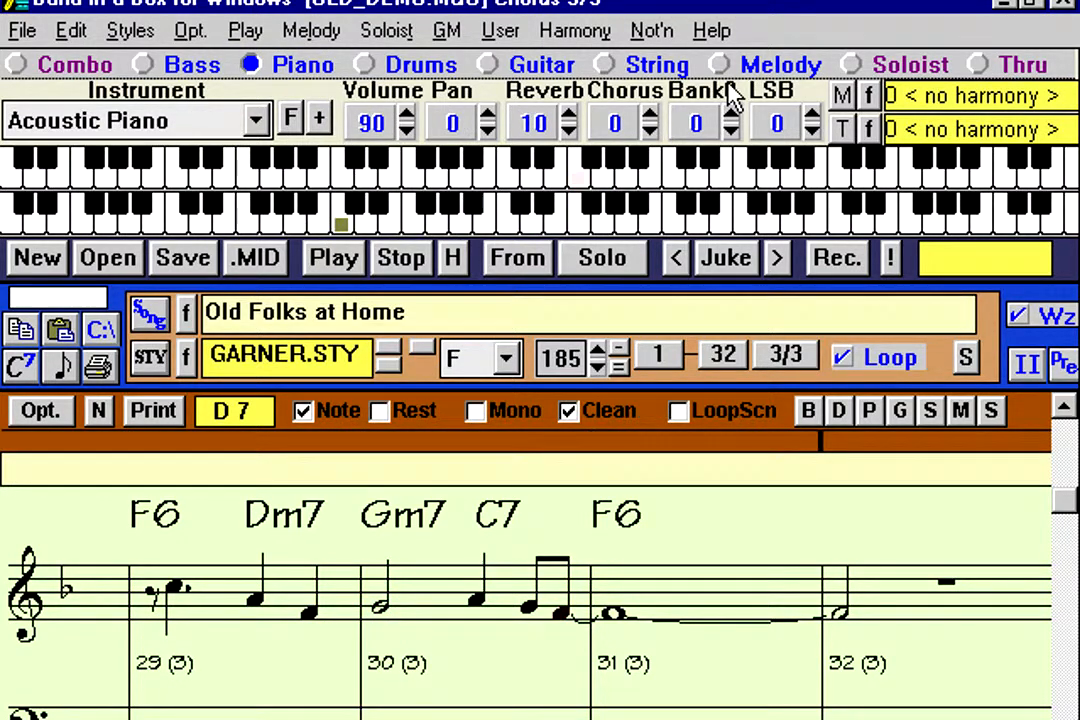
# - Switch the Melody part's instrument back to Acoustic Piano
pyautogui.click(760, 66)
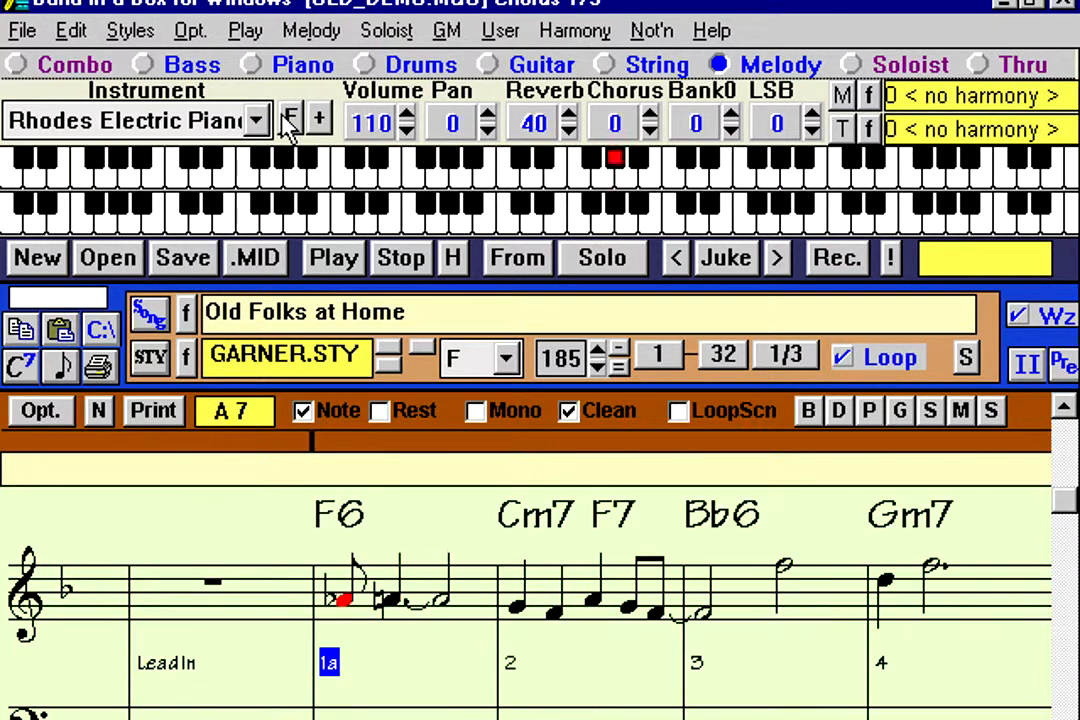
pyautogui.click(252, 121)
pyautogui.click(245, 105)
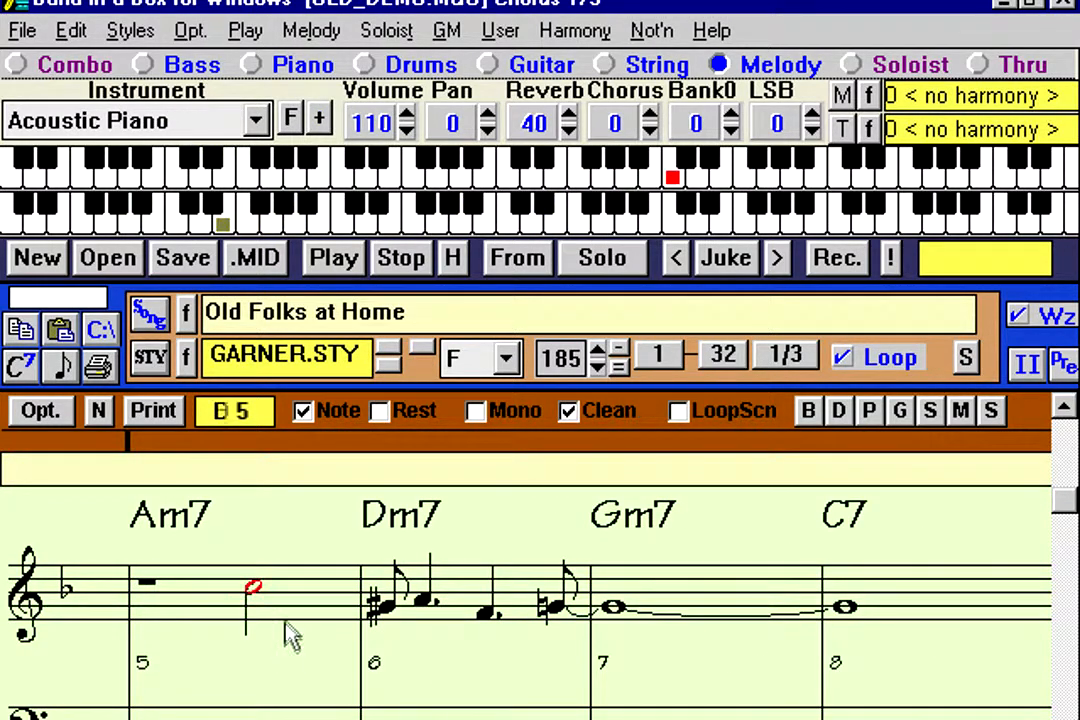
# - Loop playback of the notation screen and slow the tempo to 135
pyautogui.click(702, 420)
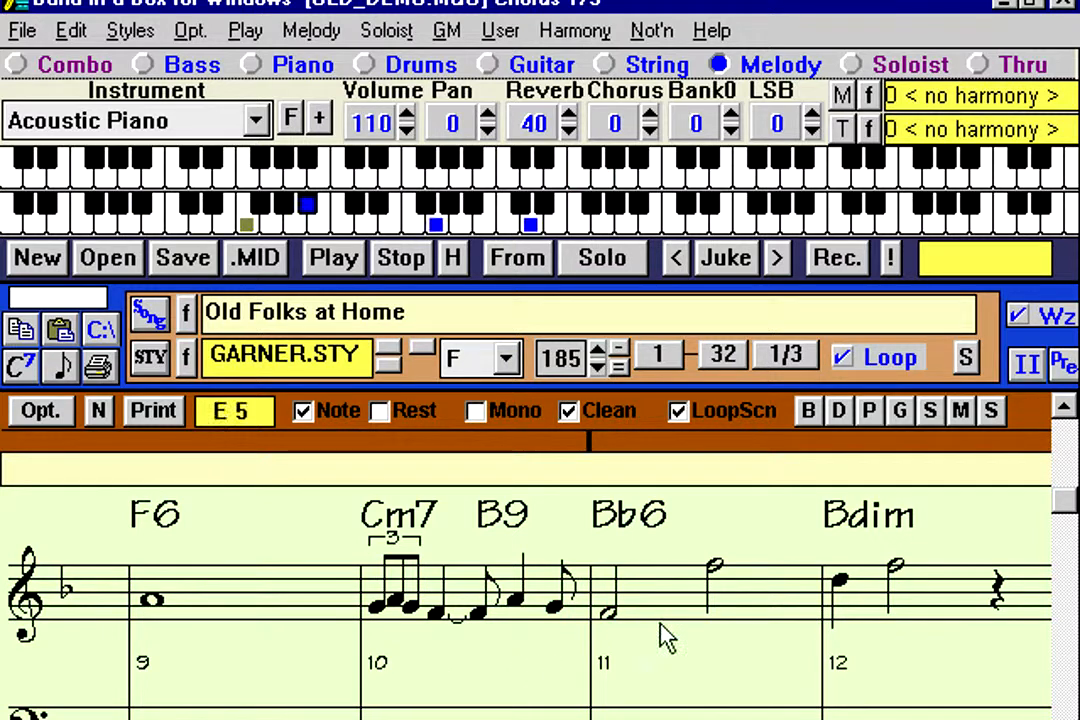
pyautogui.click(597, 366)
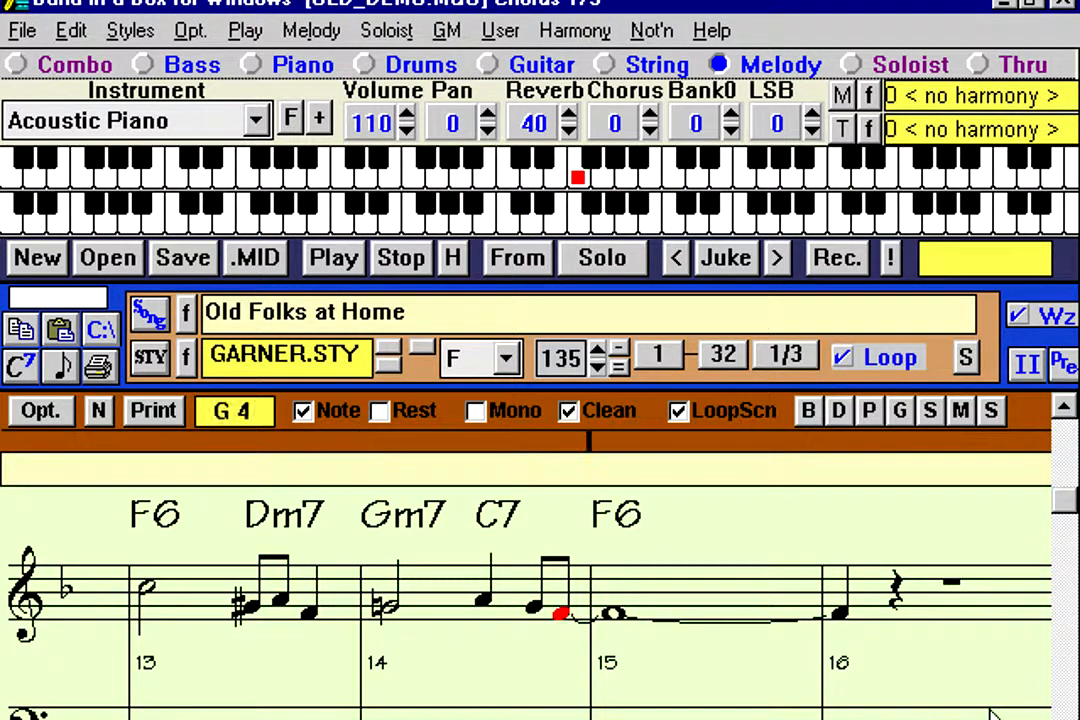
# - Compare the notation of bars 13 to 16 with and without the Clean option, leaving it enabled
pyautogui.click(612, 418)
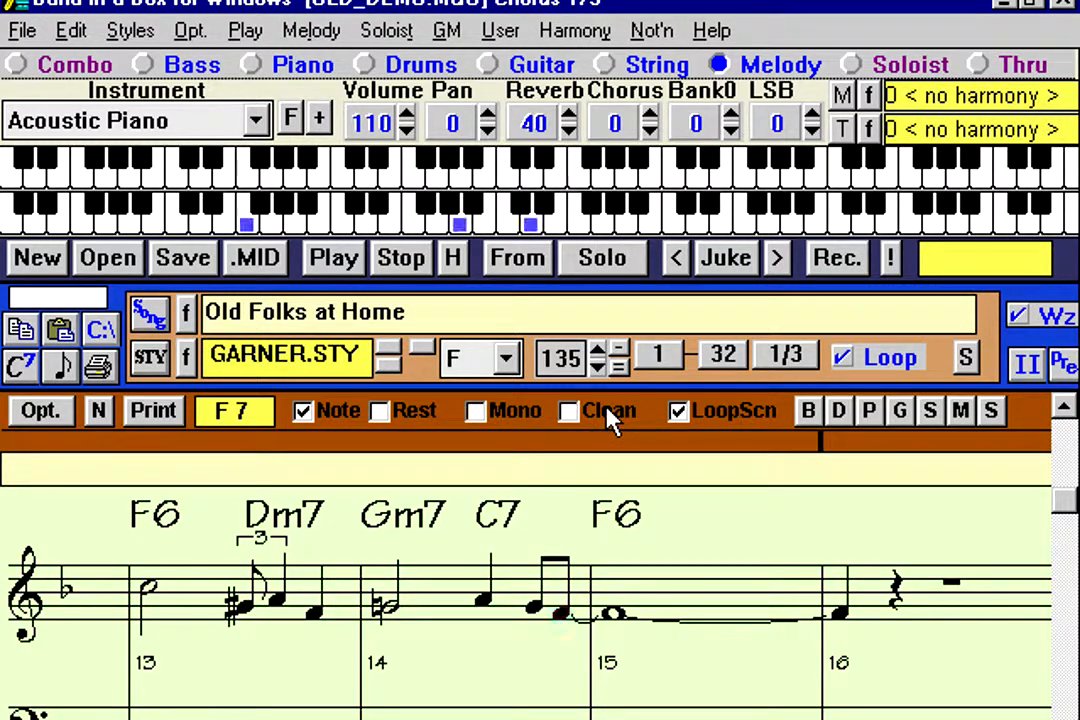
pyautogui.click(612, 418)
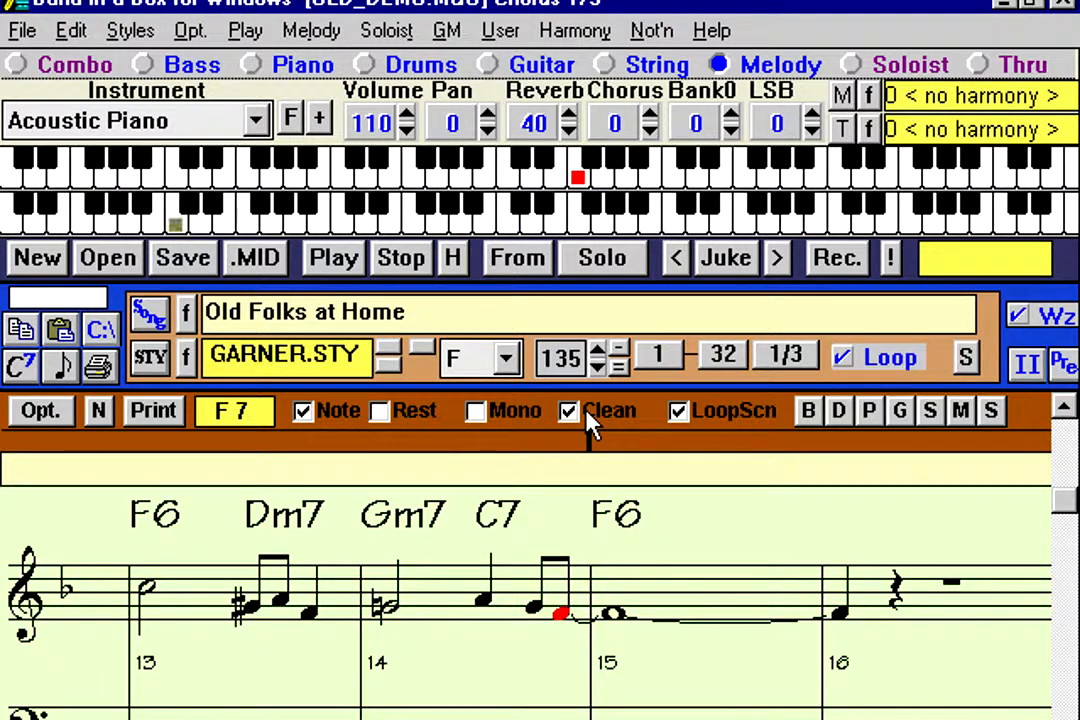
pyautogui.click(589, 418)
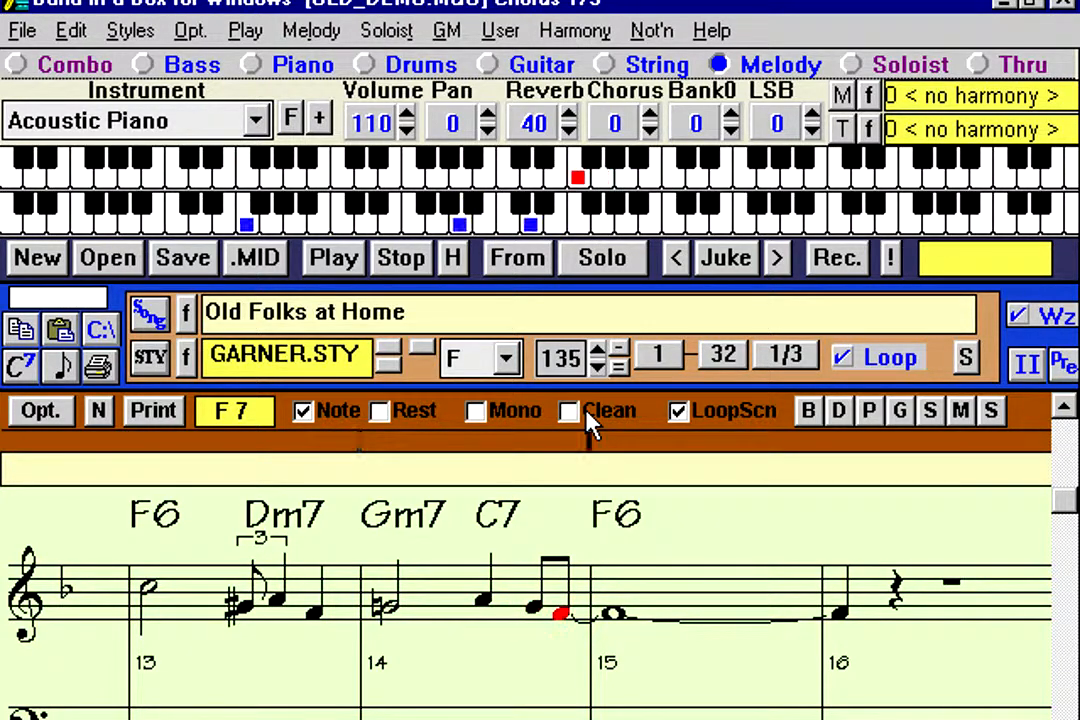
pyautogui.click(590, 418)
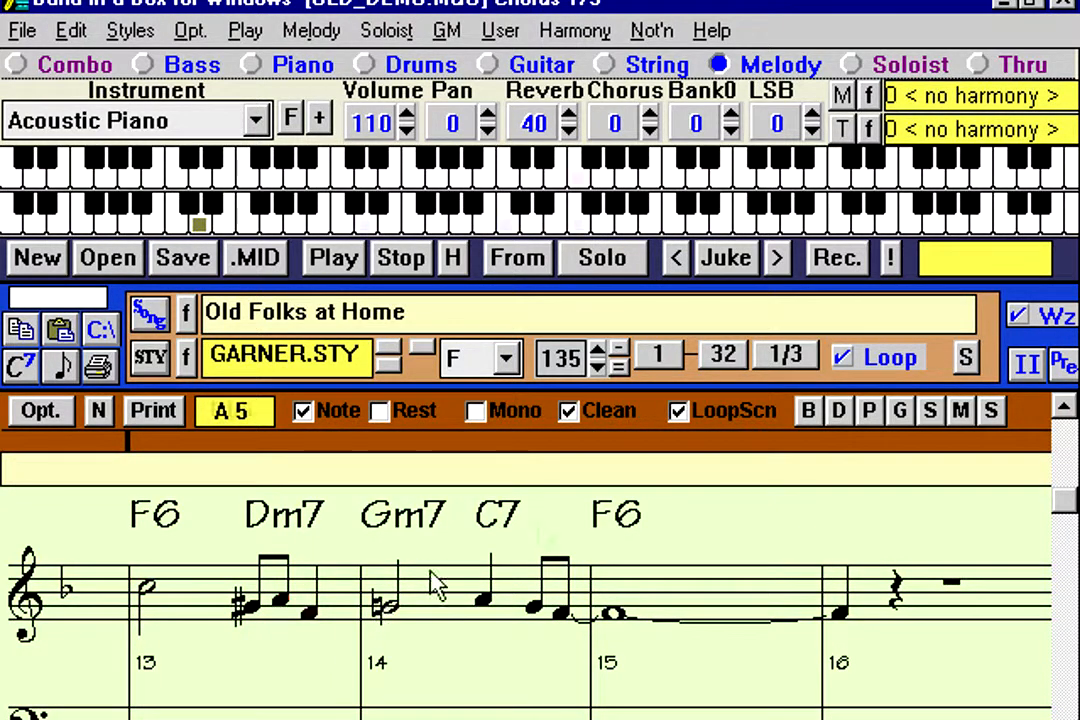
# - Turn off the screen looping and set the tempo to 170
pyautogui.click(703, 418)
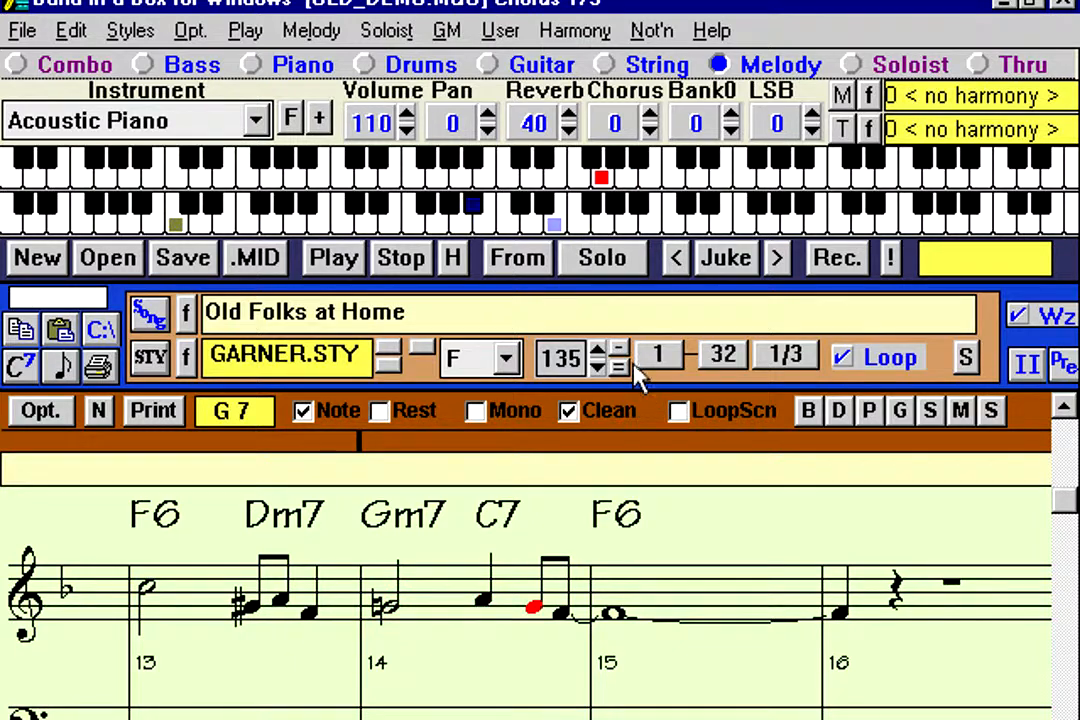
pyautogui.click(601, 351)
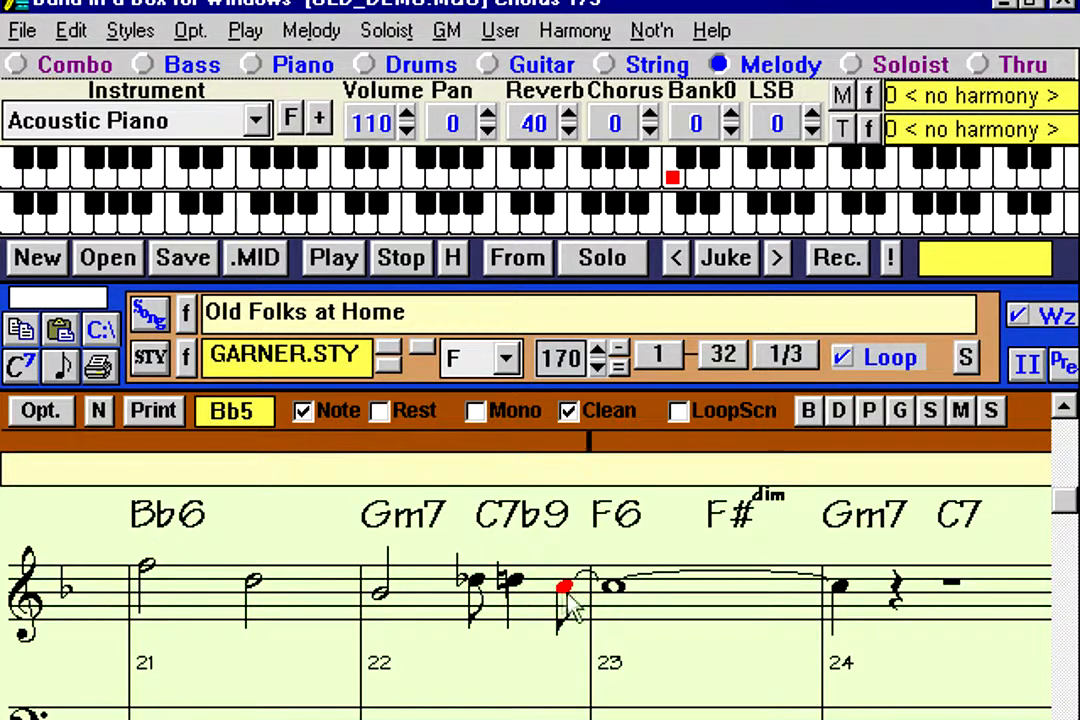
# - Apply harmony 17 SuperSax (4+1) to the melody, uncovering the piano keyboards by moving the harmony selection dialog down
pyautogui.click(841, 95)
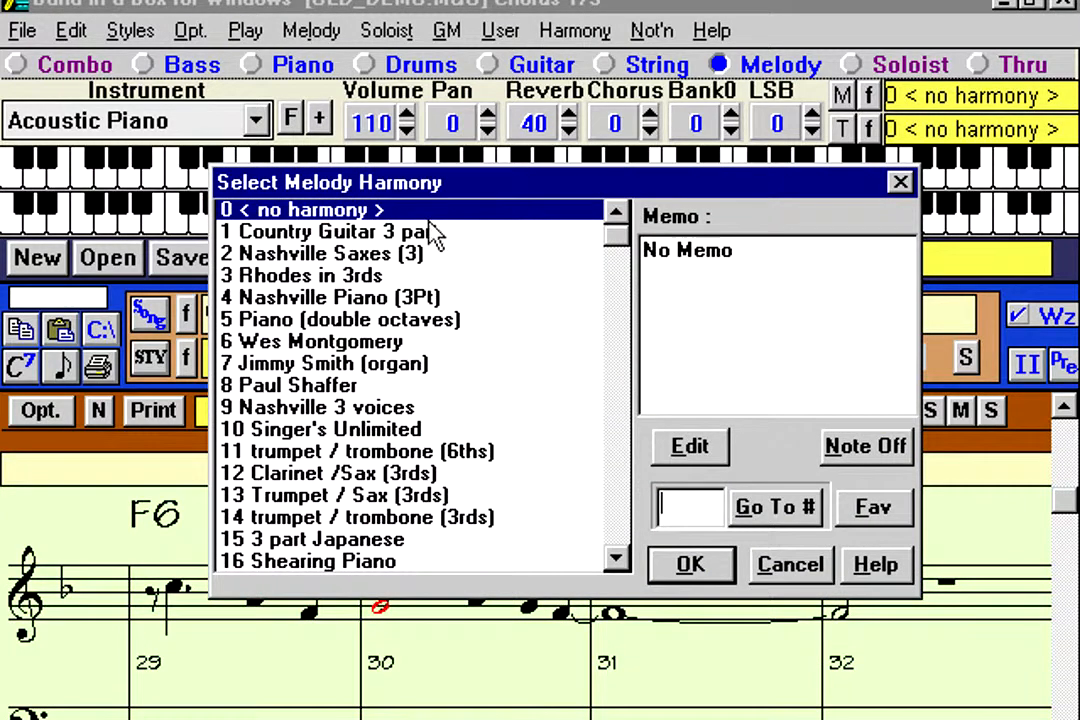
pyautogui.click(617, 563)
pyautogui.tripleClick(617, 563)
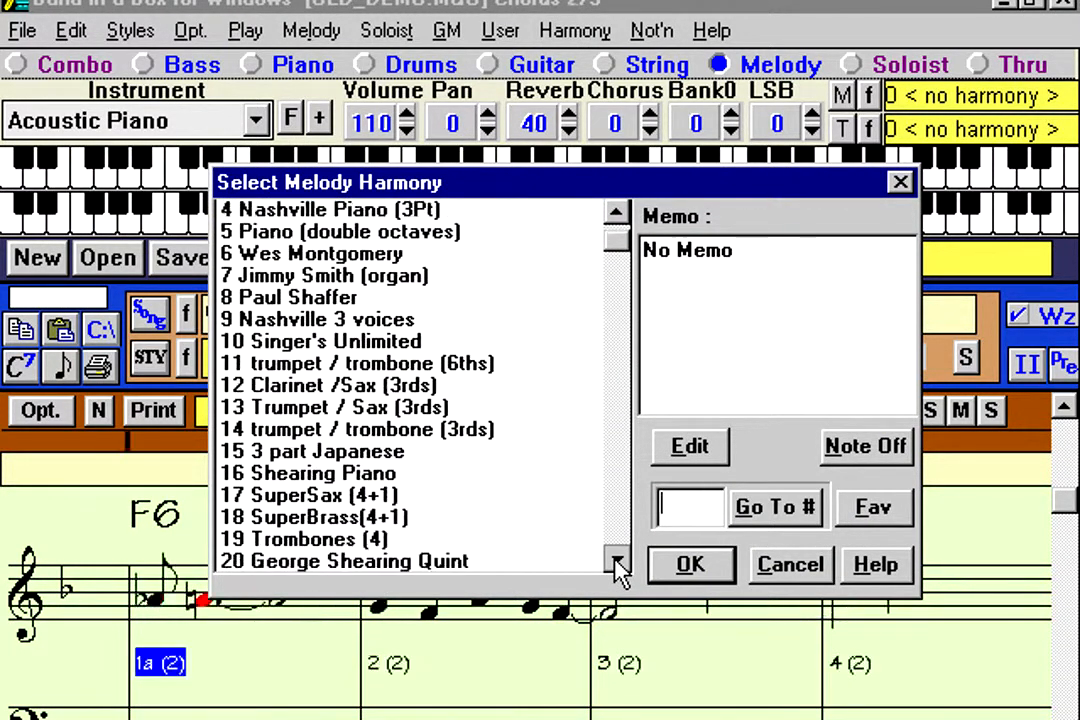
pyautogui.doubleClick(617, 563)
pyautogui.click(617, 563)
pyautogui.click(617, 563)
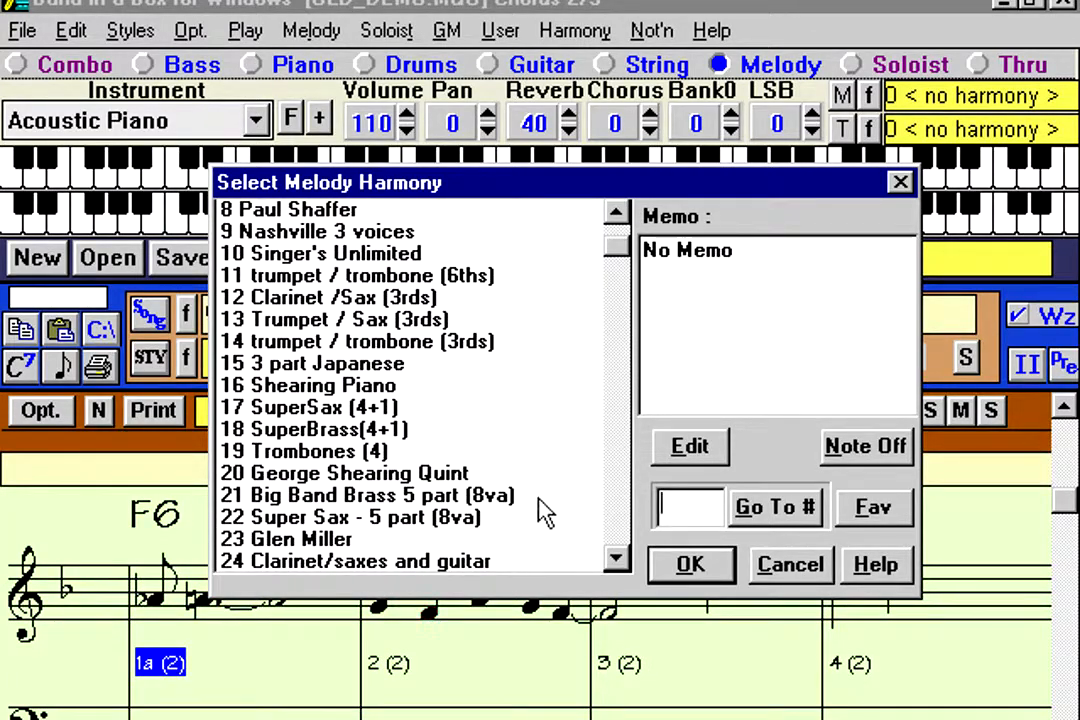
pyautogui.click(322, 408)
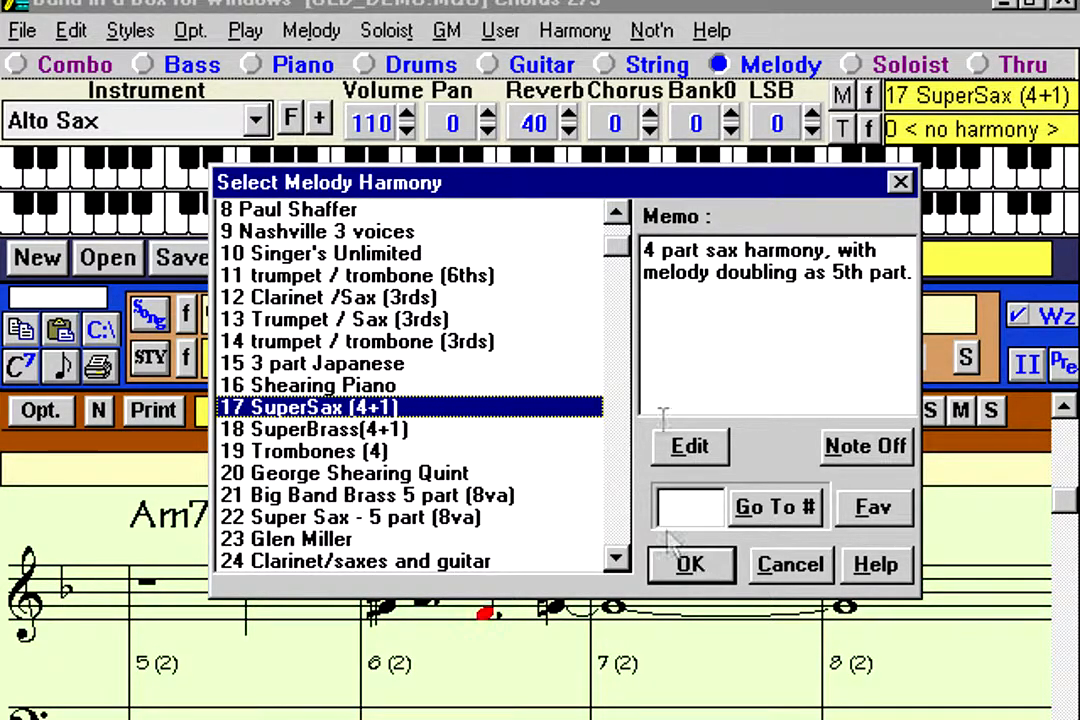
pyautogui.moveTo(640, 183); pyautogui.dragTo(626, 270)
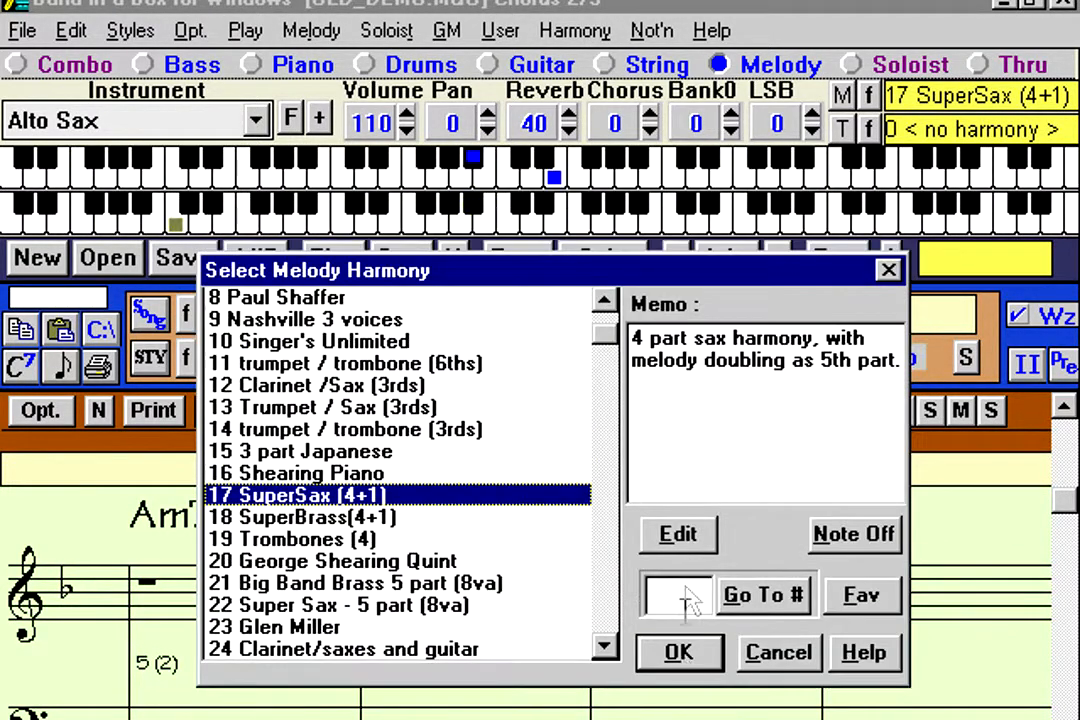
pyautogui.click(690, 662)
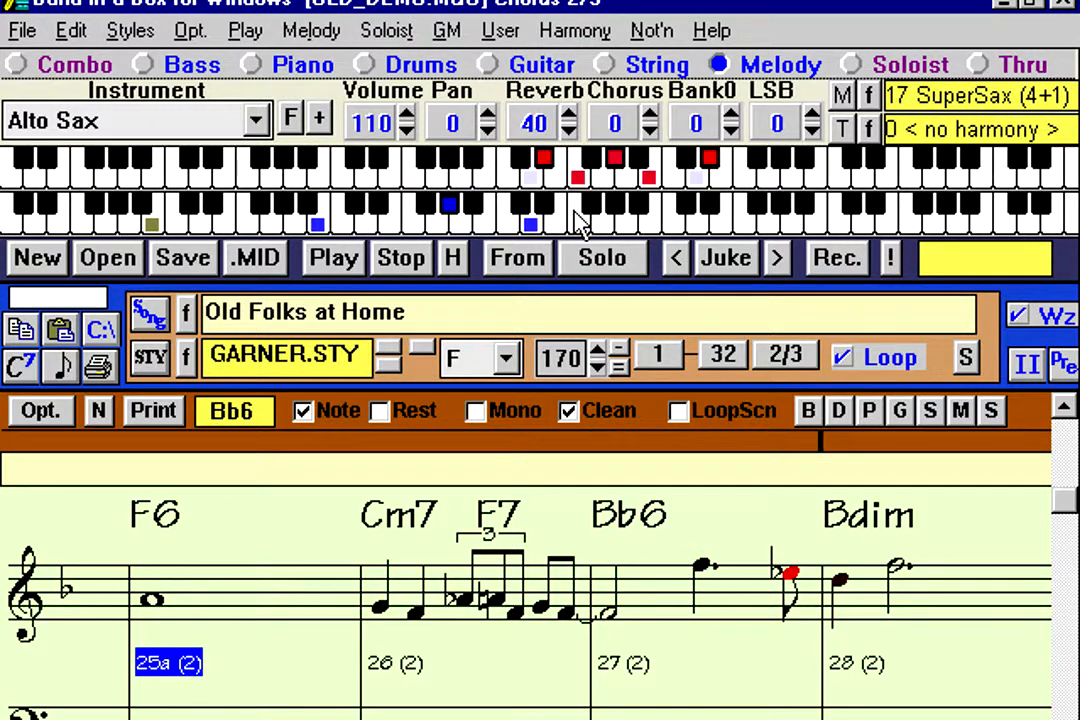
# - Switch the melody harmony to 20 George Shearing Quint during playback, moving the harmony selection dialog down to uncover the piano keyboards
pyautogui.click(868, 95)
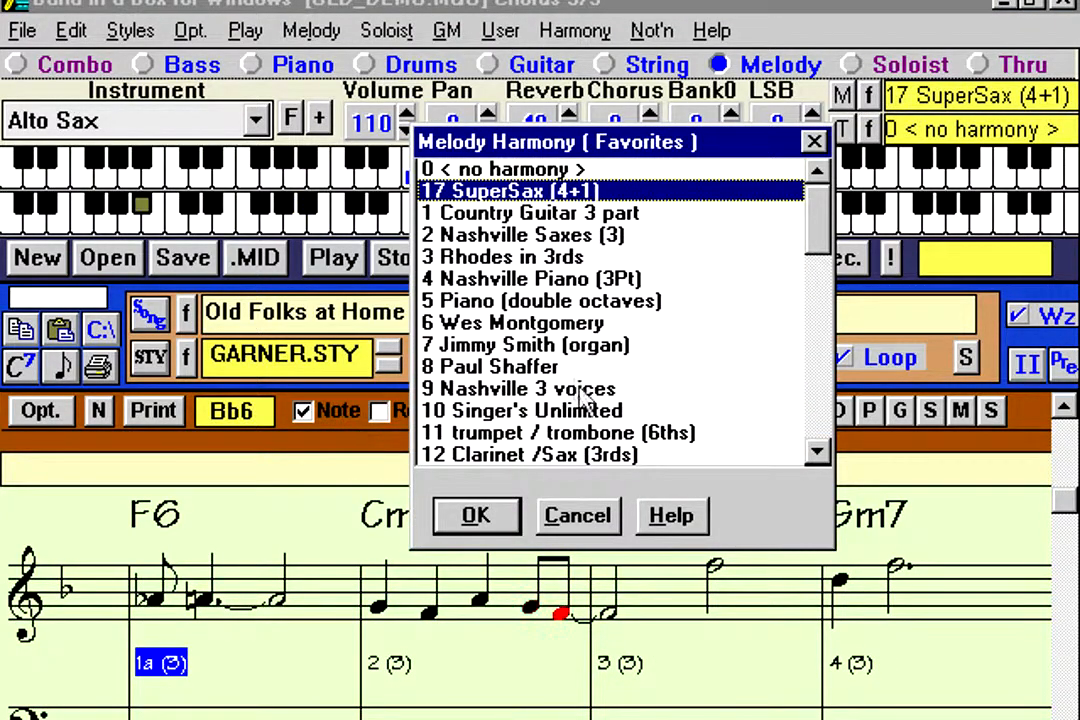
pyautogui.click(818, 452)
pyautogui.click(818, 452)
pyautogui.click(818, 452)
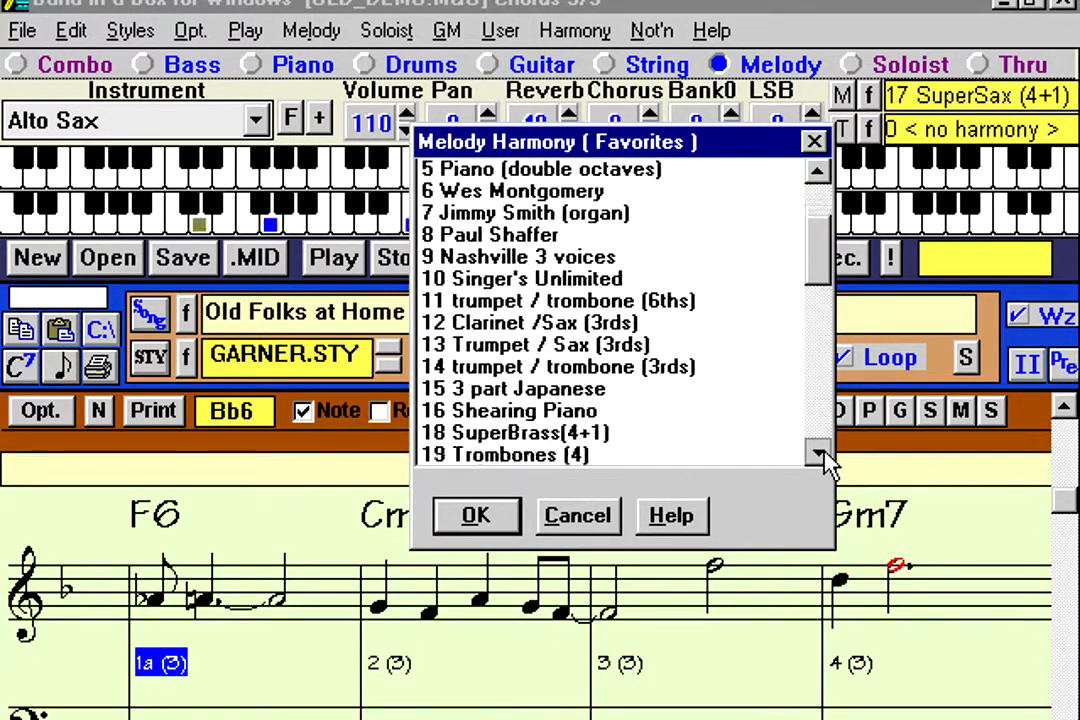
pyautogui.click(818, 452)
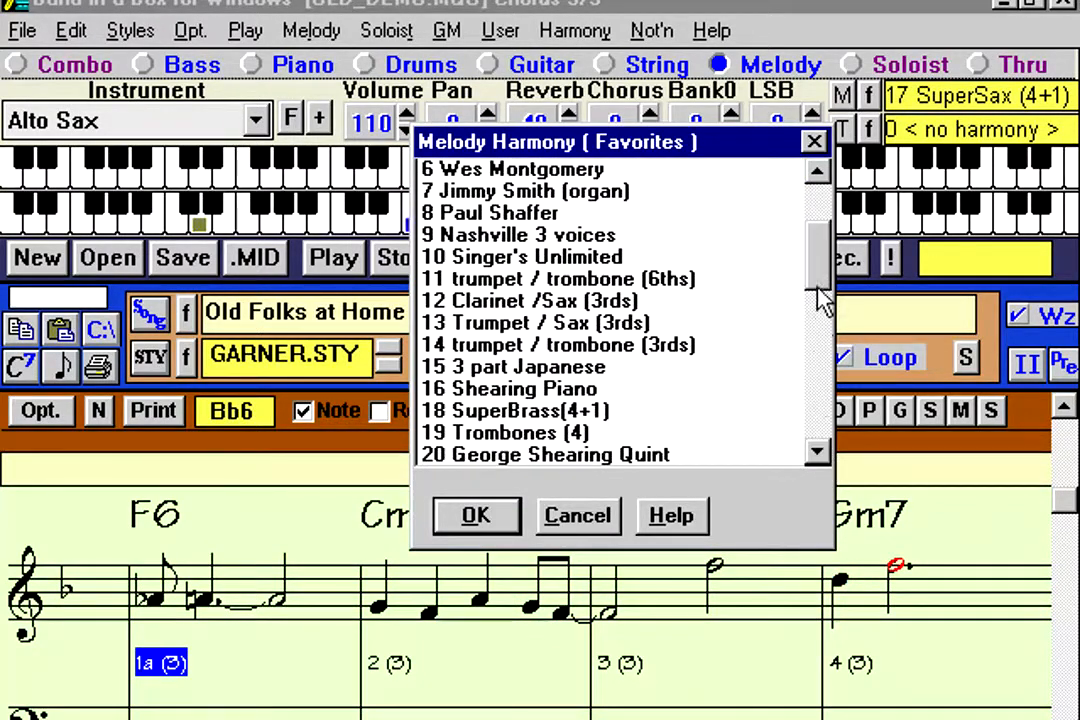
pyautogui.click(638, 418)
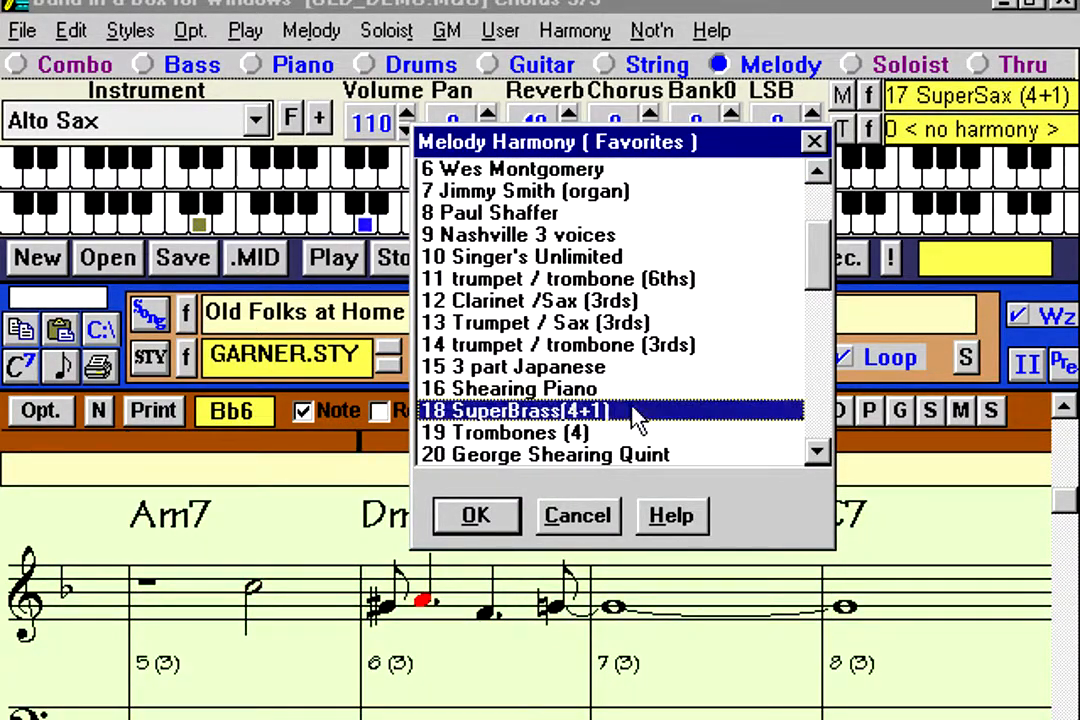
pyautogui.click(620, 462)
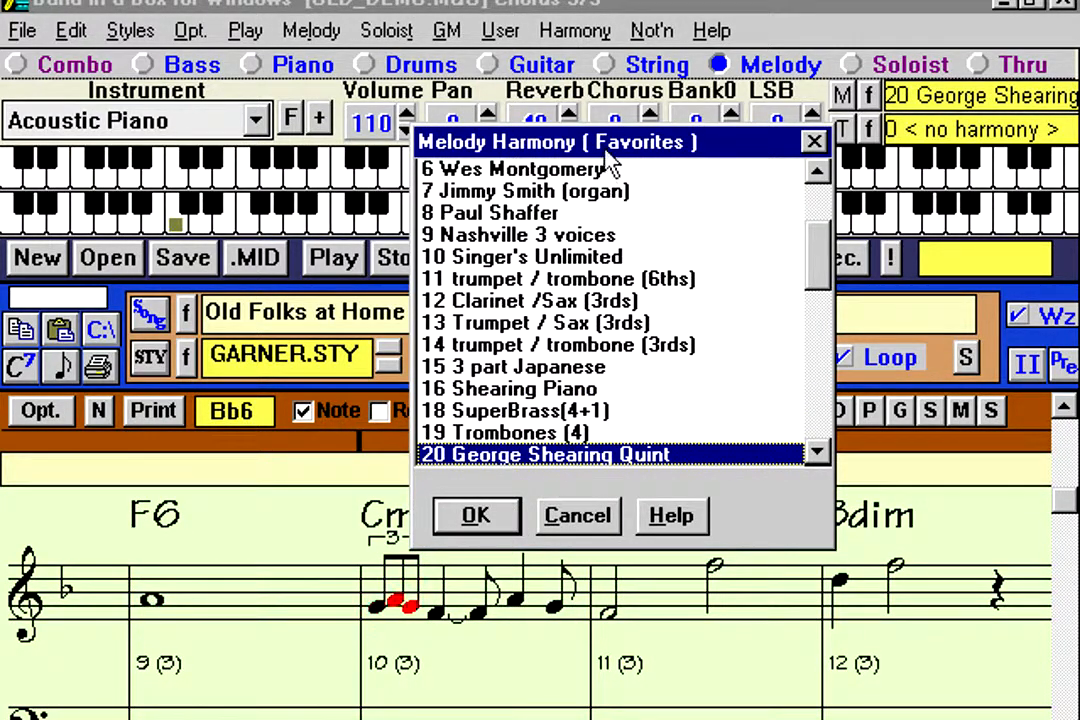
pyautogui.moveTo(597, 155); pyautogui.dragTo(575, 334)
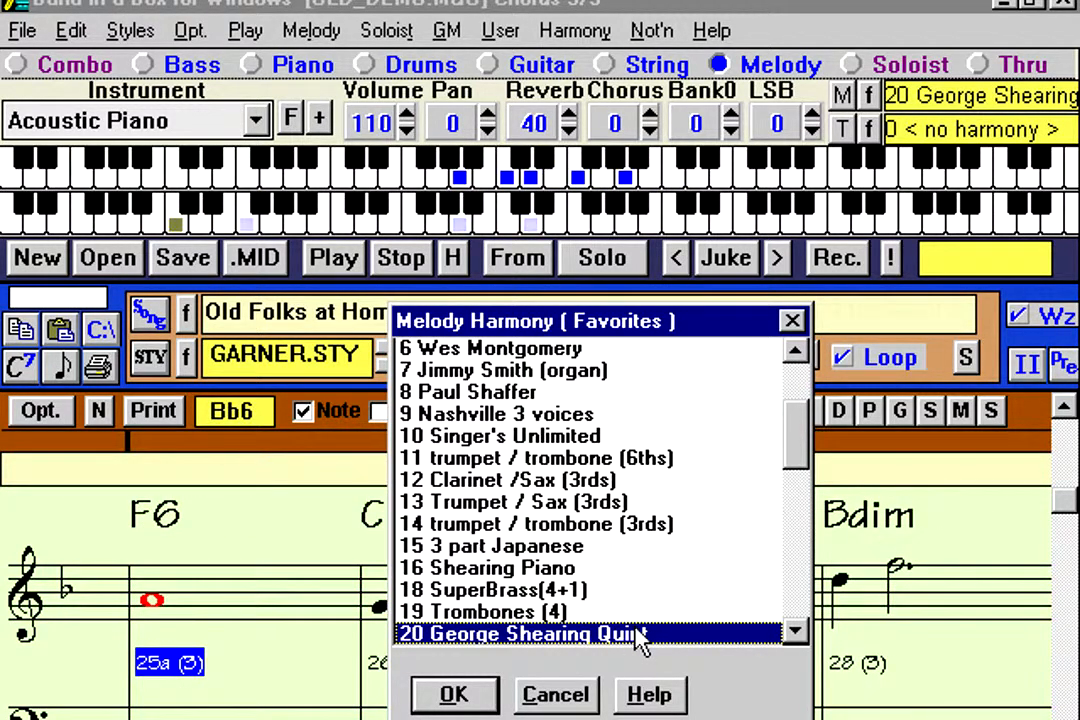
# - Apply harmony 21 Big Band Brass 5 part (8va) to the melody and listen to the song with it
pyautogui.click(796, 632)
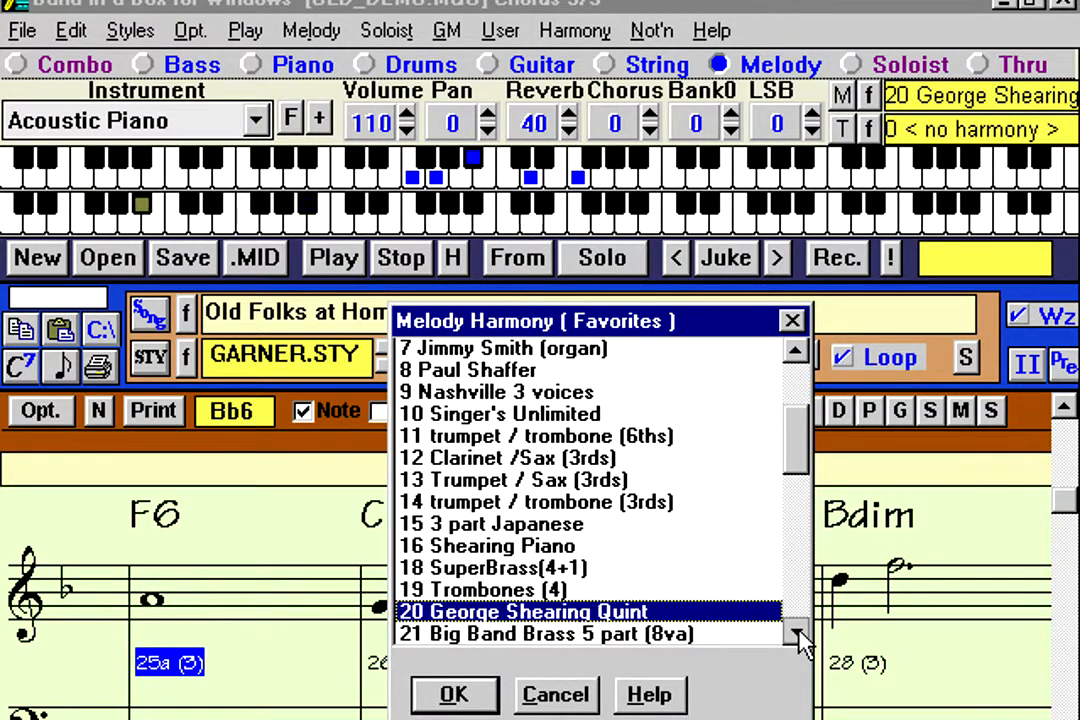
pyautogui.click(796, 632)
pyautogui.click(796, 632)
pyautogui.click(796, 632)
pyautogui.click(797, 633)
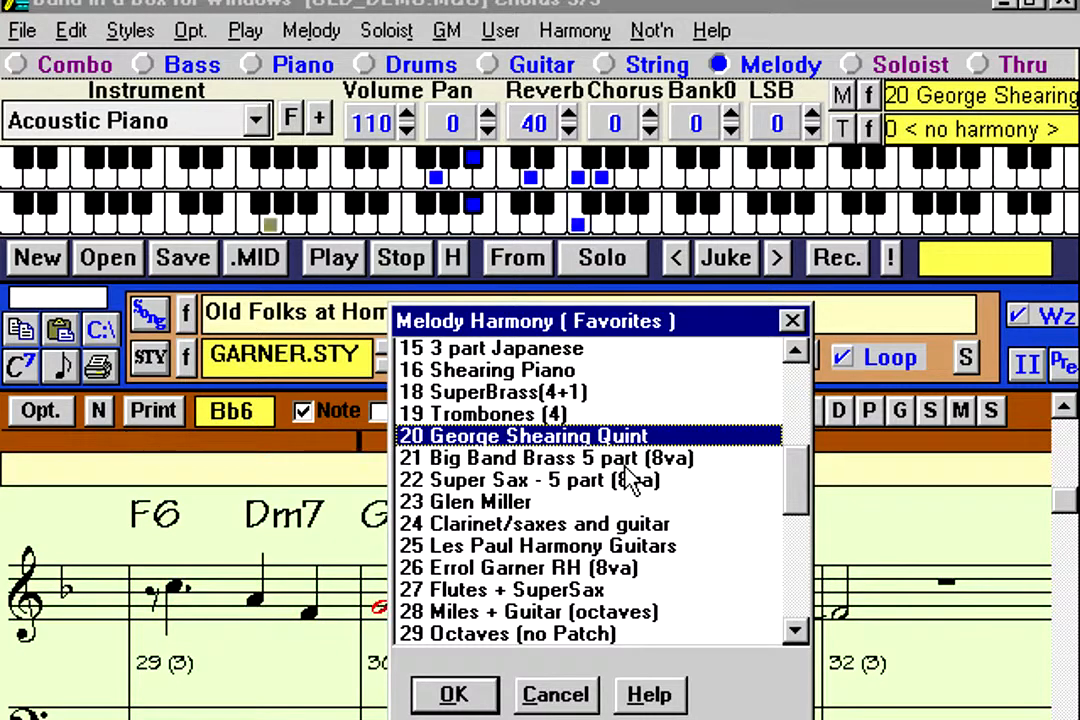
pyautogui.press('Down')
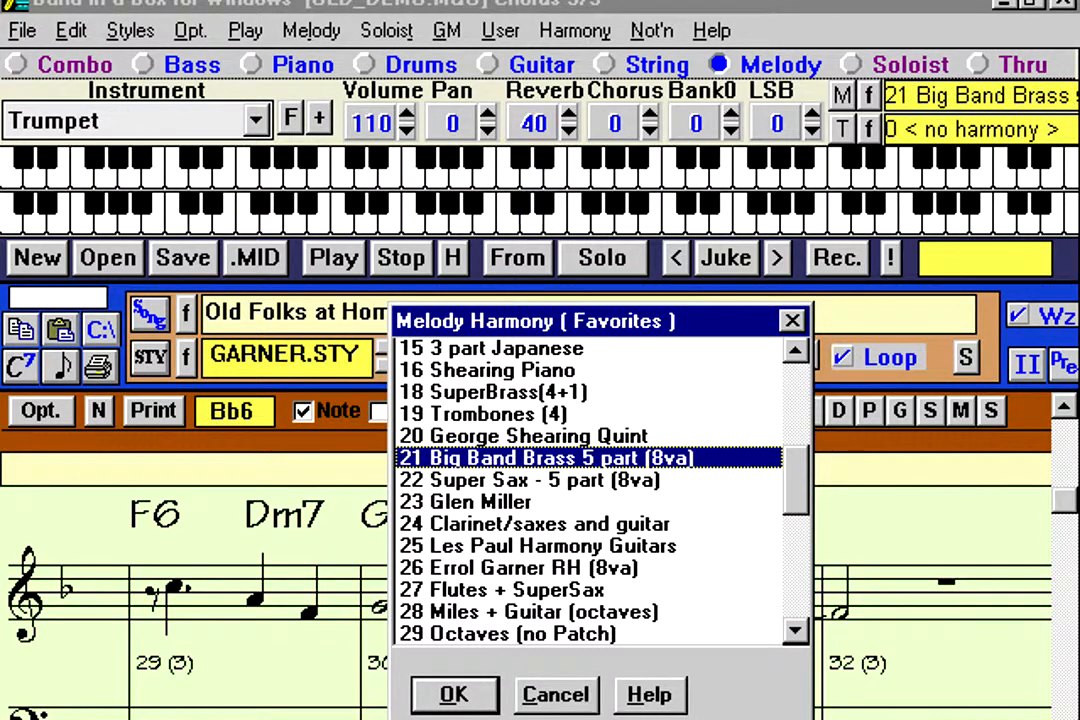
pyautogui.click(452, 694)
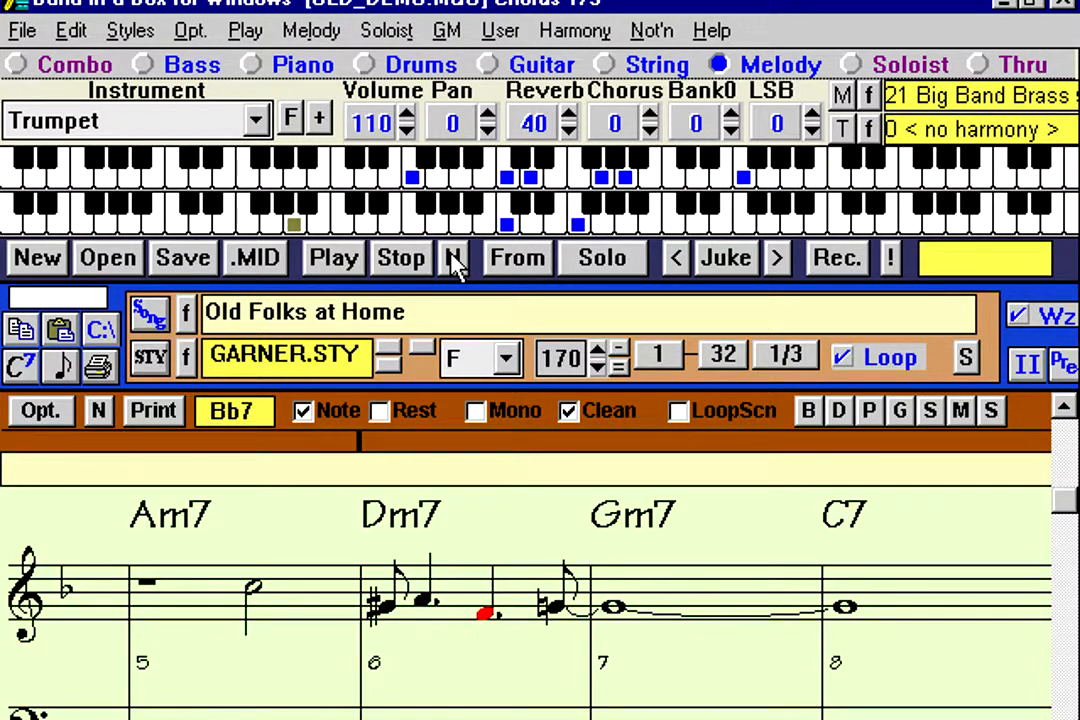
pyautogui.click(453, 258)
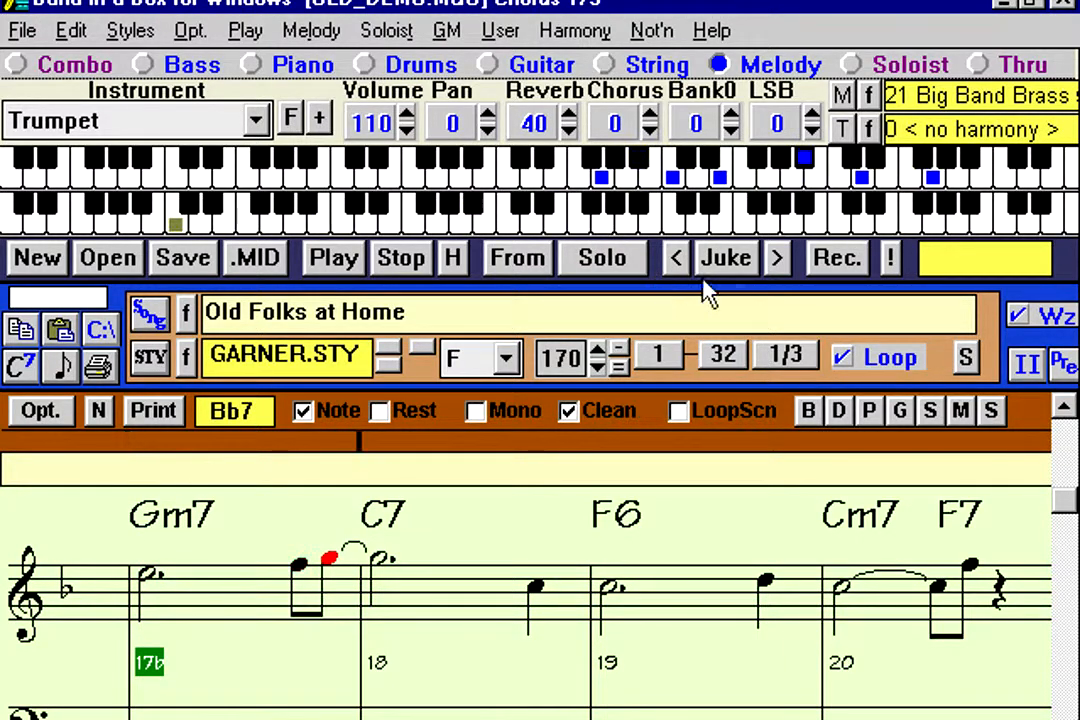
# - Set the melody harmony back to 0 < no harmony > and stop playback
pyautogui.click(868, 95)
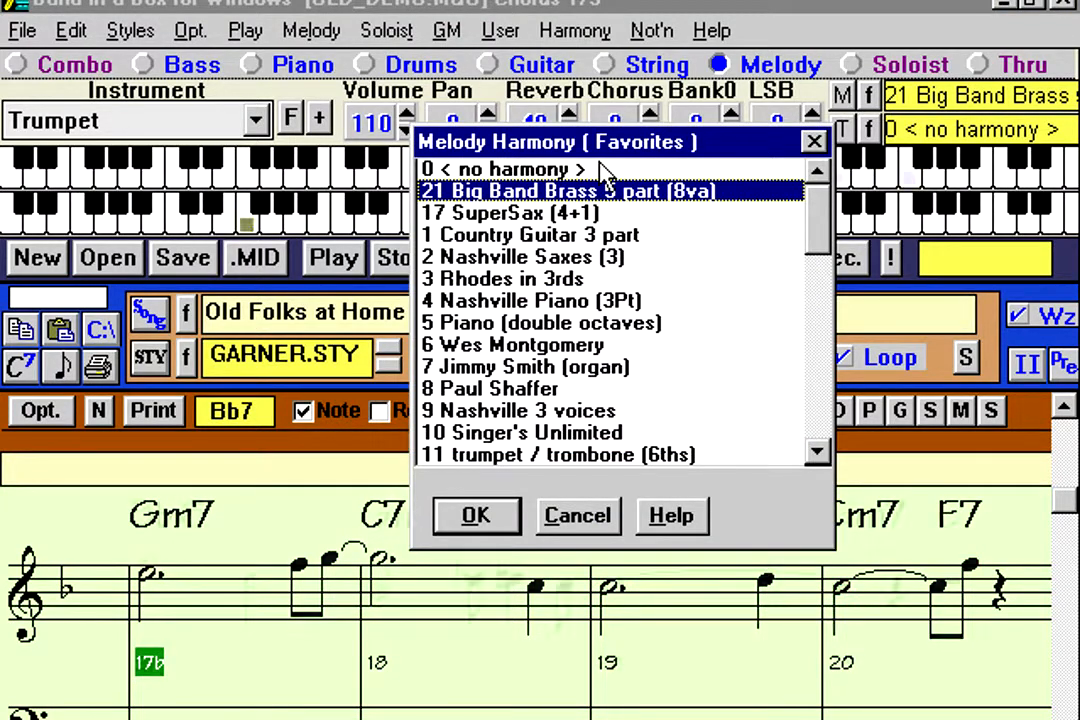
pyautogui.click(500, 169)
pyautogui.click(502, 527)
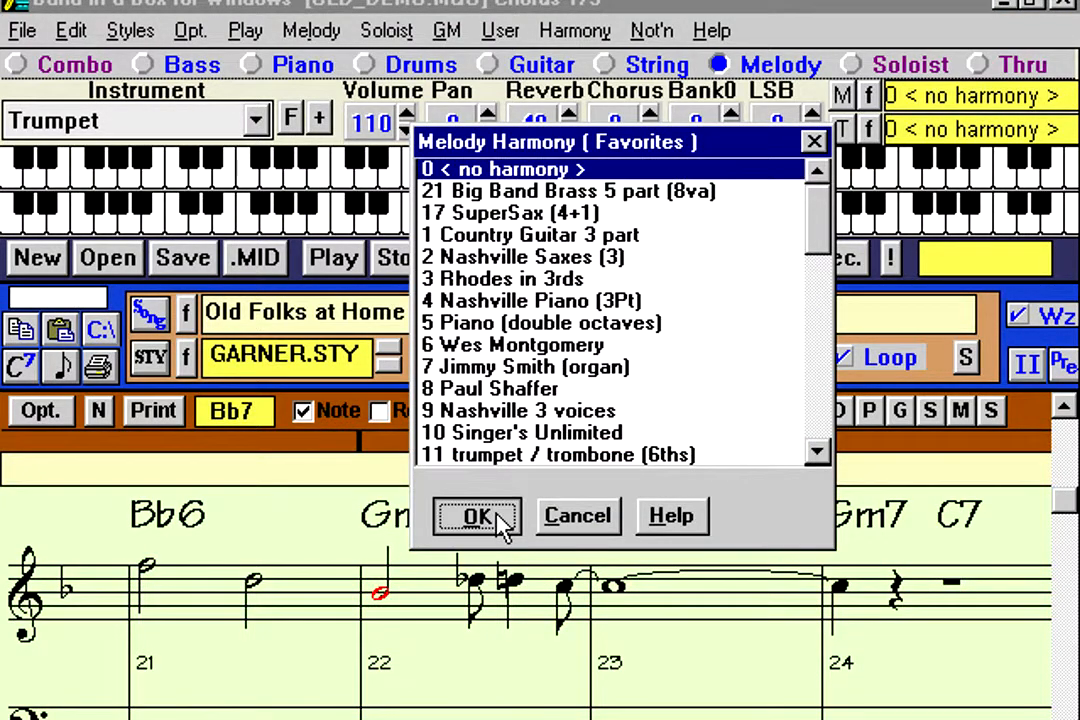
pyautogui.click(398, 259)
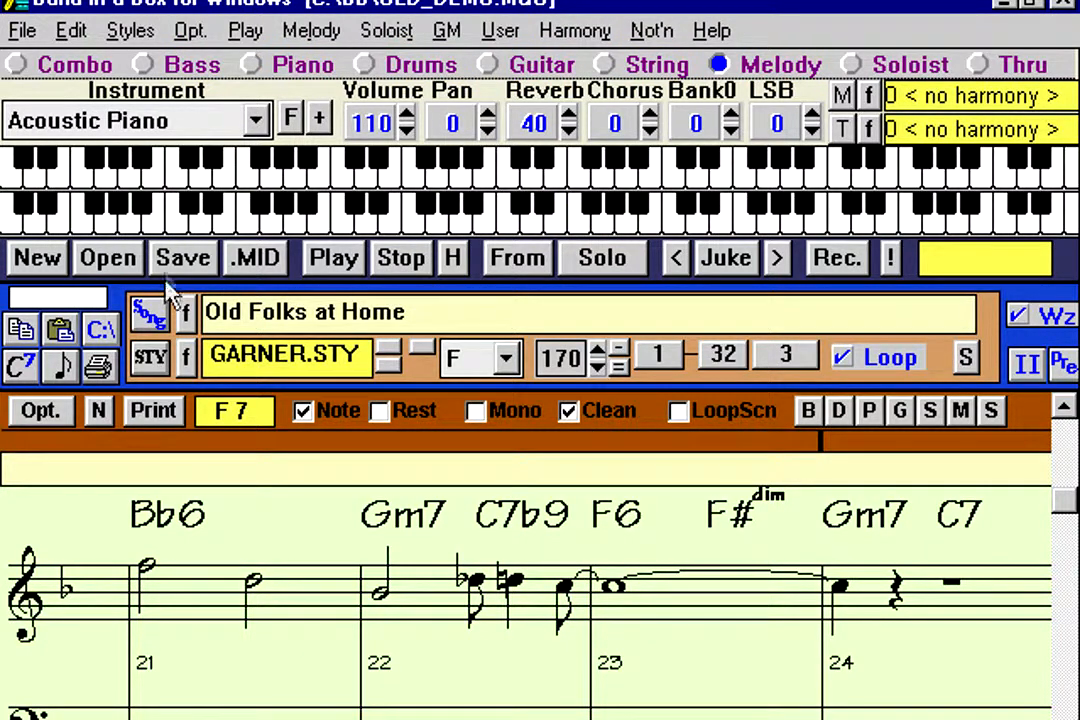
# - Change the song's style to J_WYNT_K.STY from the favorite styles
pyautogui.moveTo(410, 313); pyautogui.dragTo(210, 313)
pyautogui.click(249, 312)
pyautogui.click(192, 366)
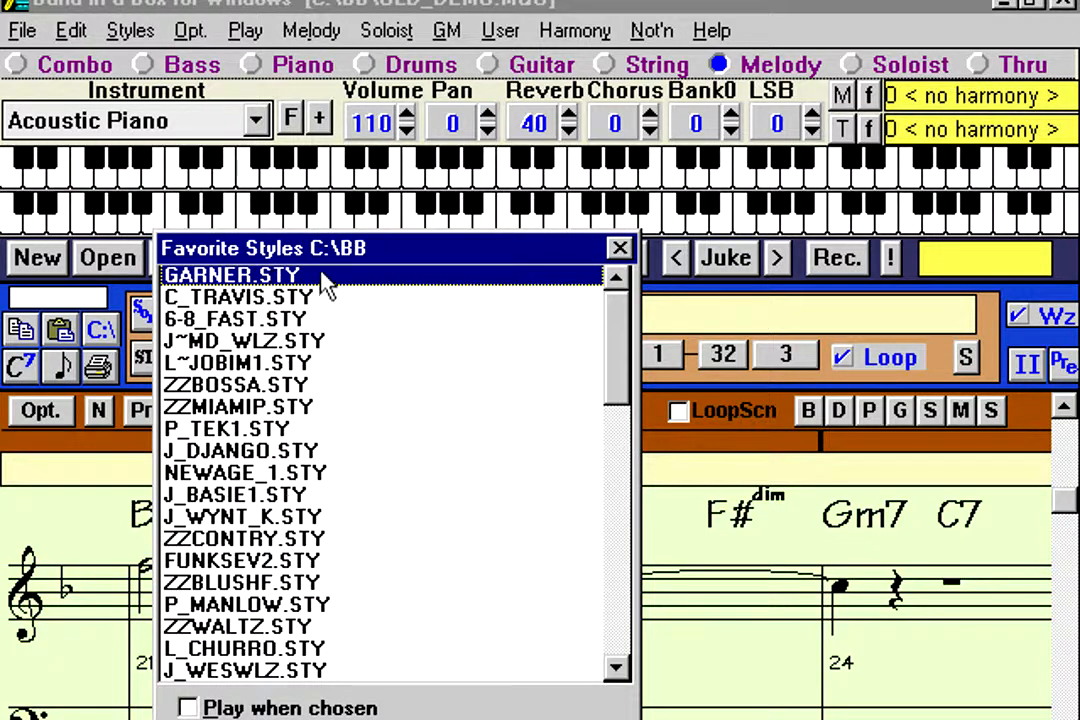
pyautogui.doubleClick(293, 517)
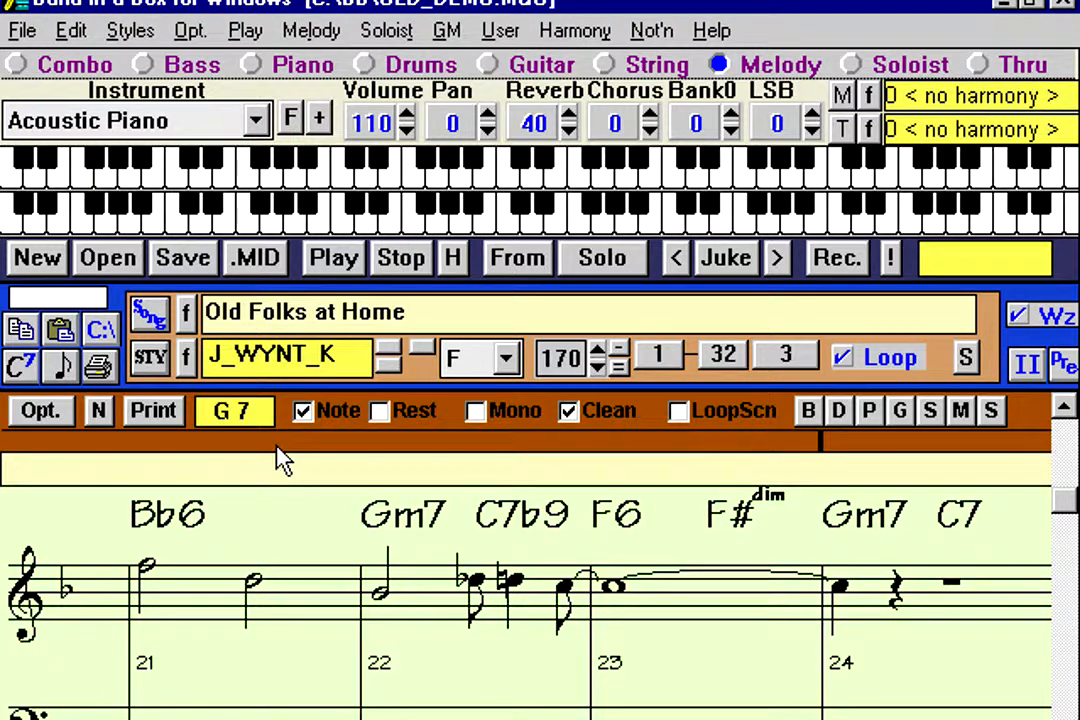
# - Return to the chord sheet, play the opening bars in the J_WYNT_K style and stop playback
pyautogui.click(385, 264)
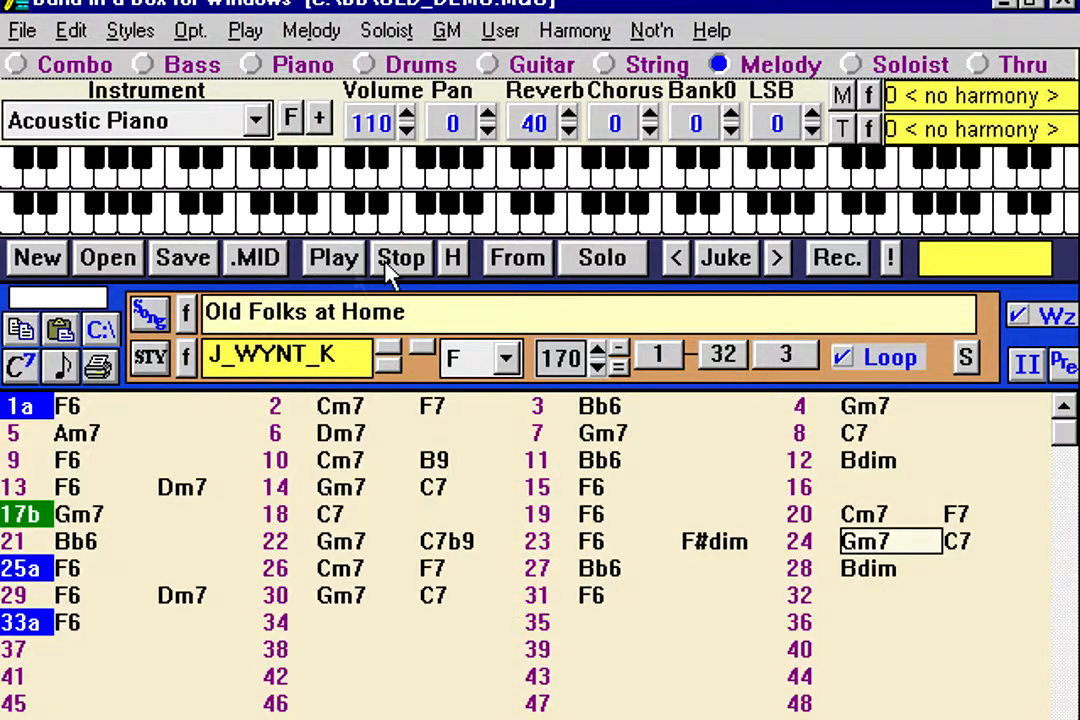
pyautogui.click(168, 461)
pyautogui.click(160, 411)
pyautogui.click(122, 411)
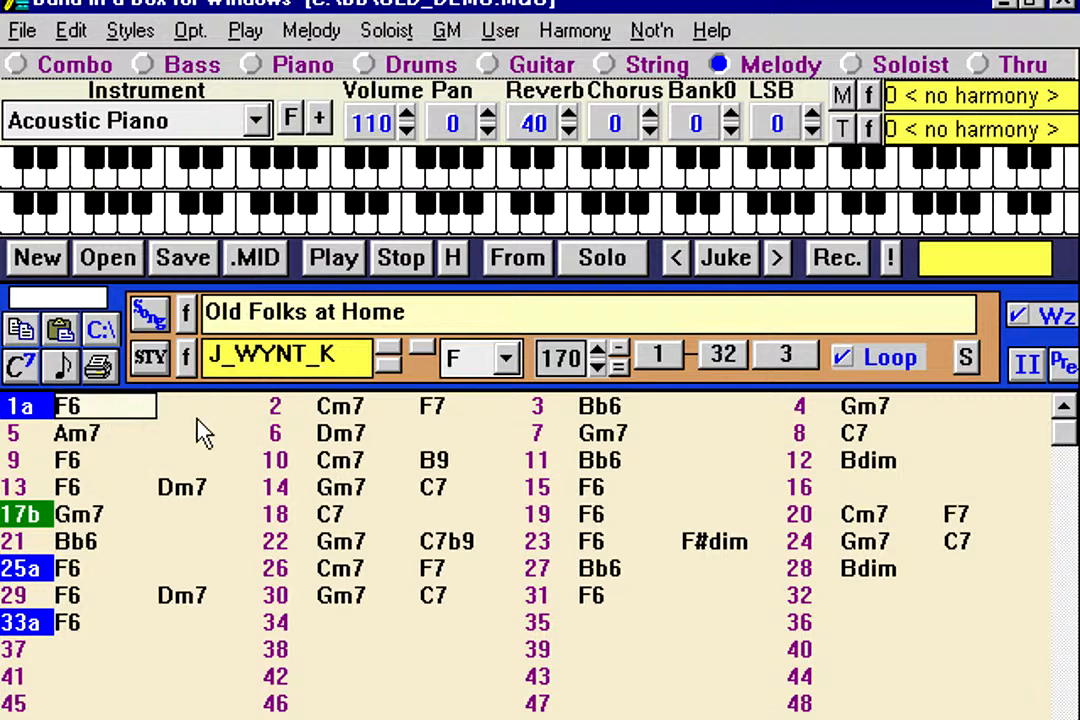
pyautogui.click(365, 424)
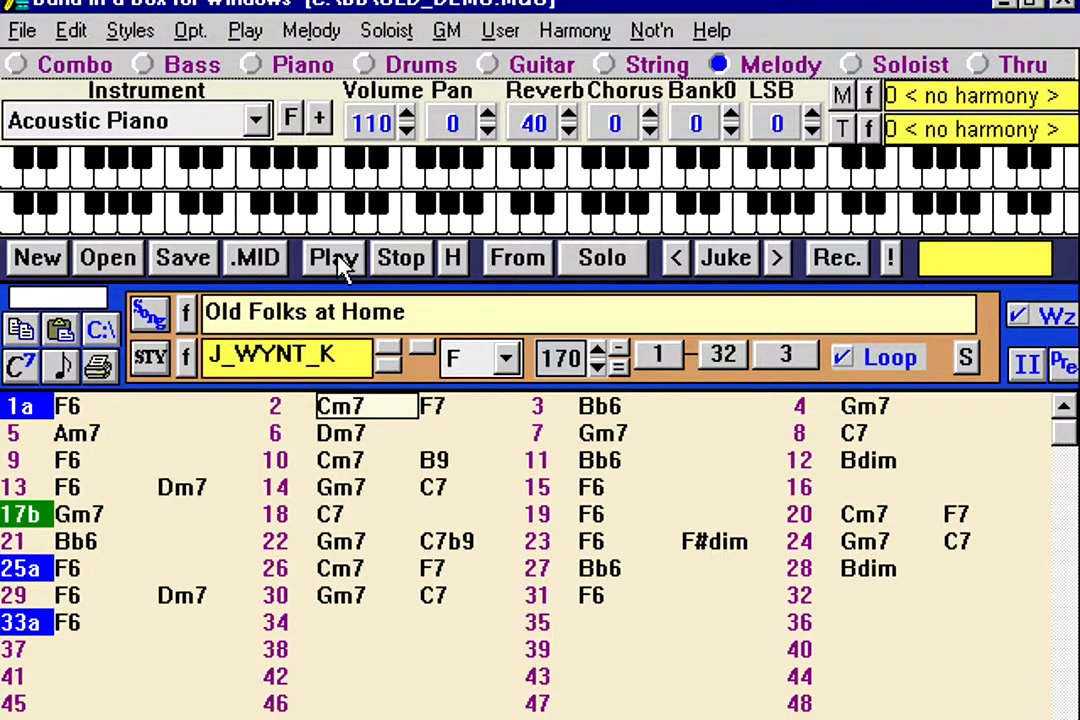
pyautogui.click(148, 411)
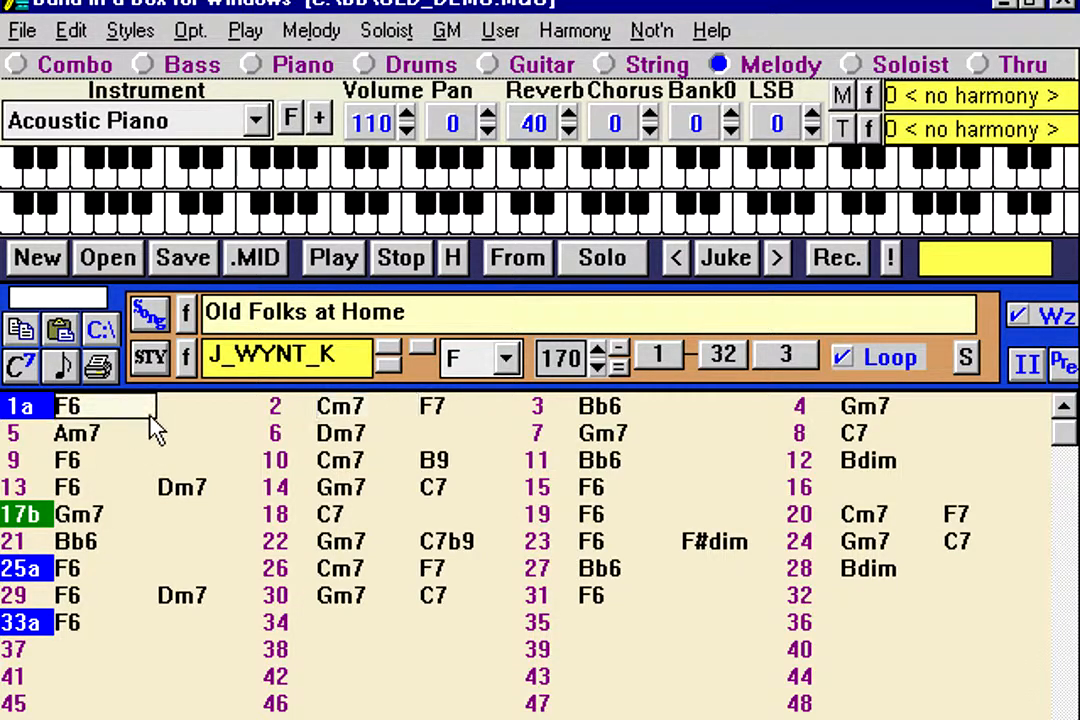
pyautogui.click(240, 31)
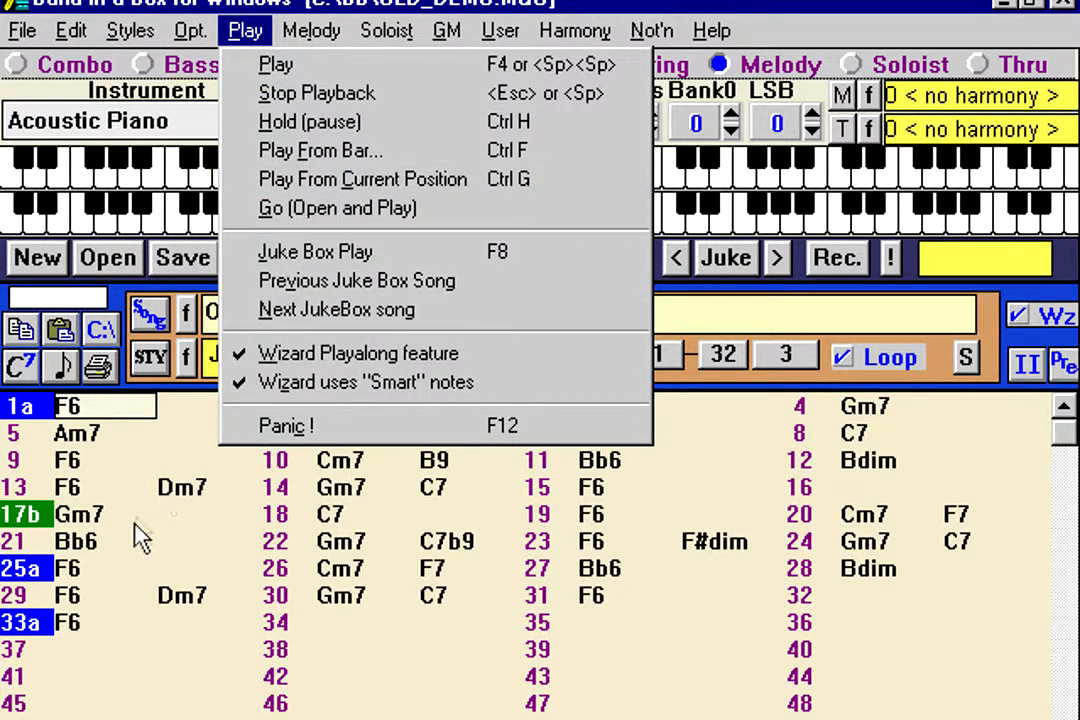
pyautogui.click(170, 522)
pyautogui.press('F4')
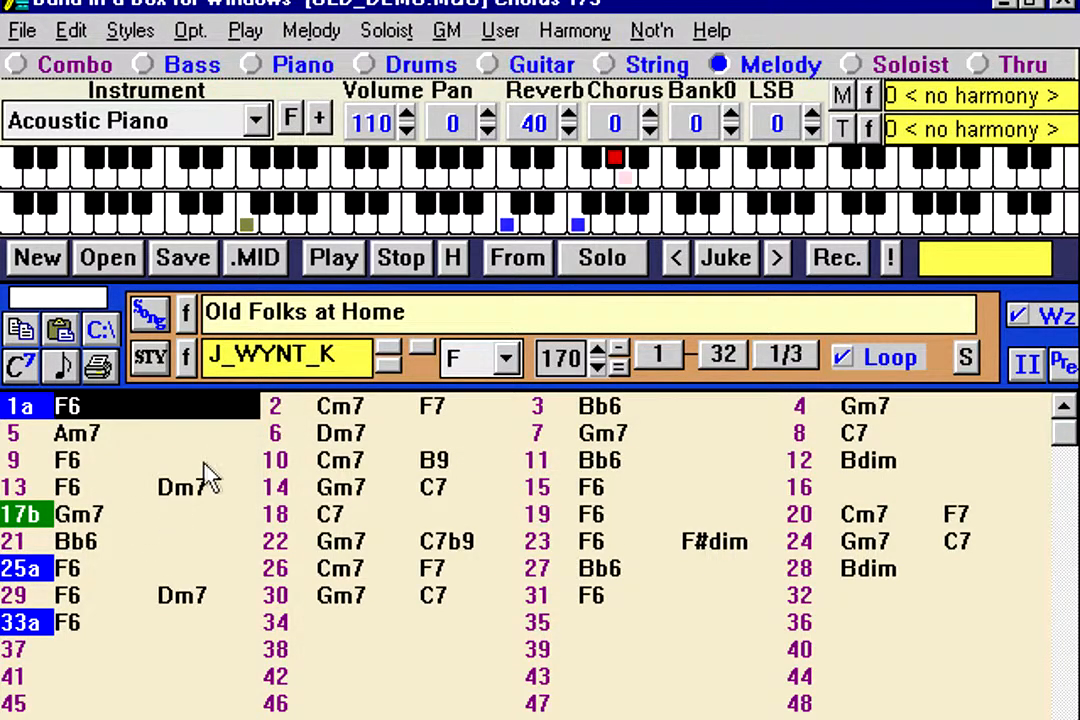
pyautogui.click(398, 264)
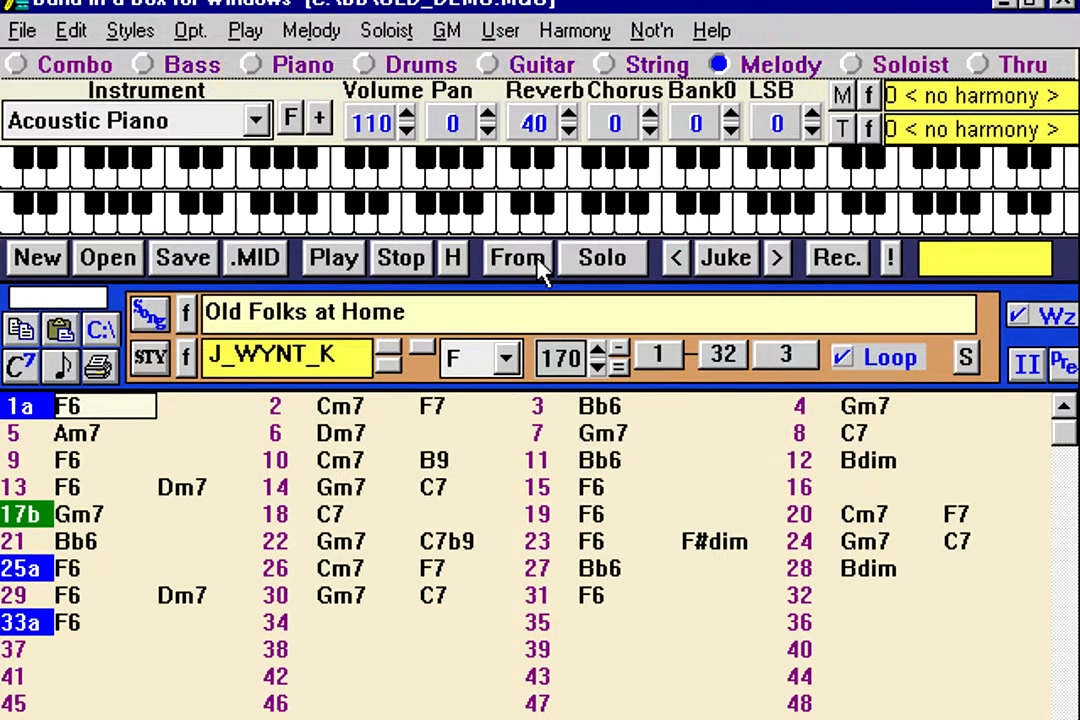
# - Open the soloist selection, go through several suggested soloists and choose 36 Freddie H. Trumpet
pyautogui.click(604, 259)
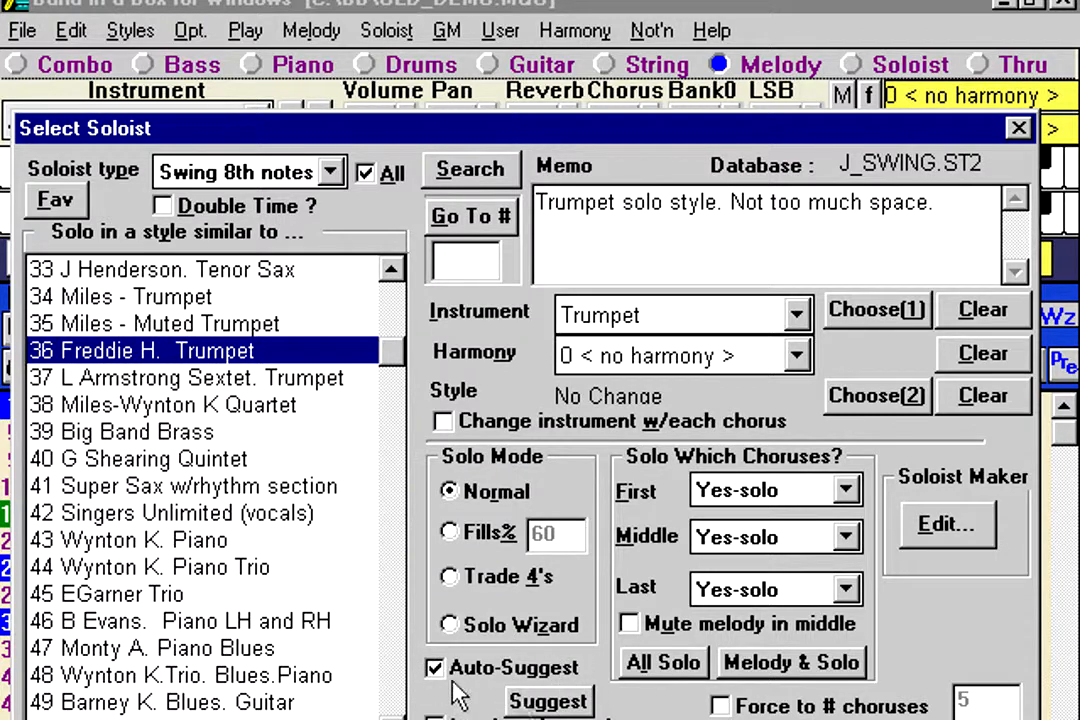
pyautogui.click(548, 701)
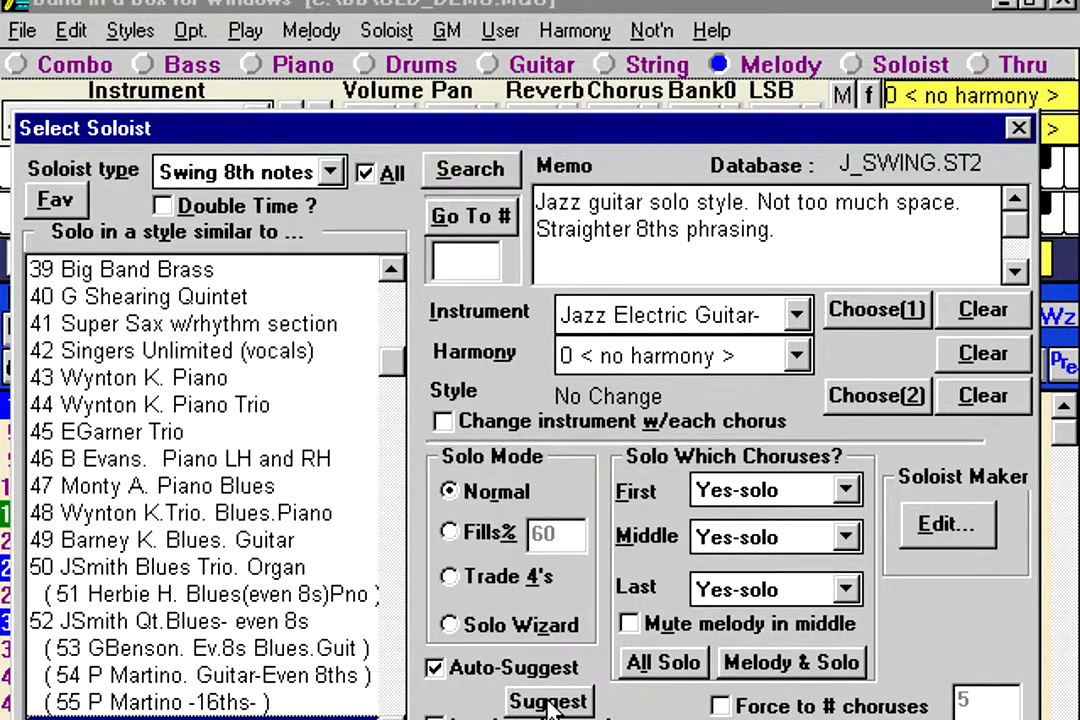
pyautogui.click(548, 701)
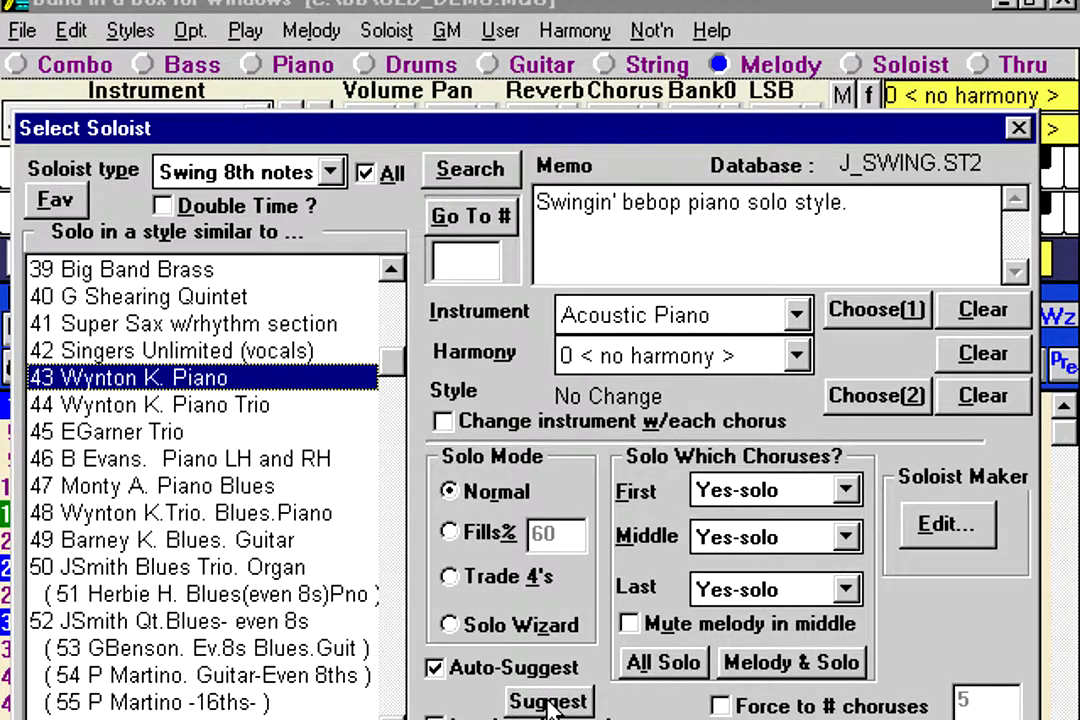
pyautogui.click(548, 701)
pyautogui.click(548, 701)
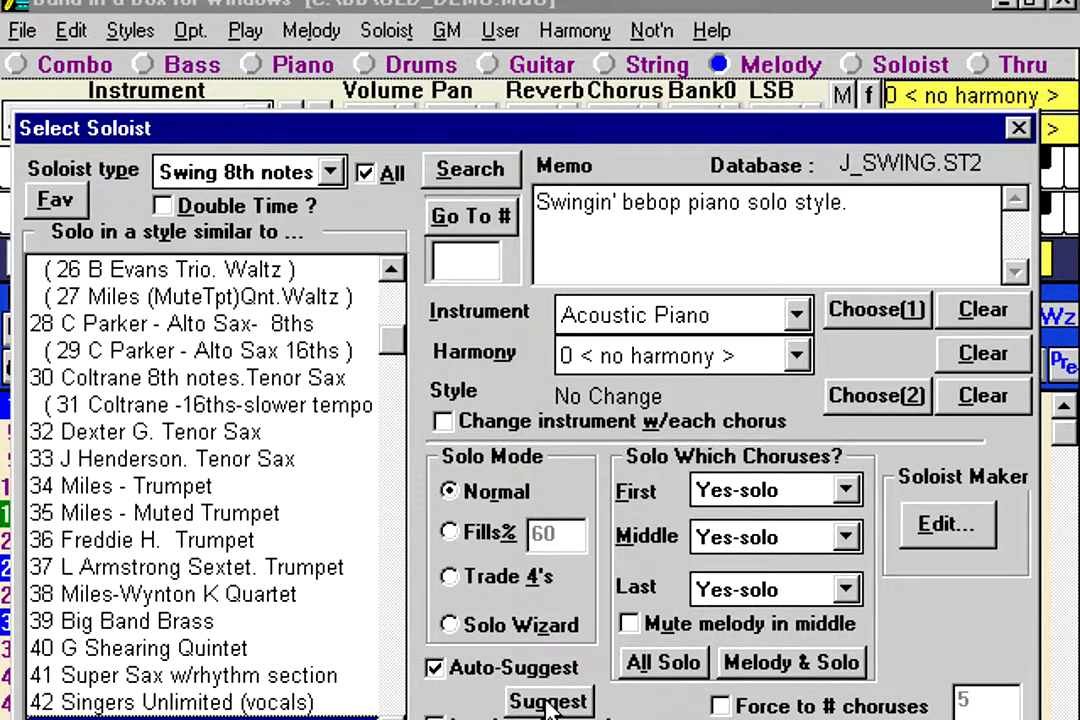
pyautogui.click(548, 701)
pyautogui.click(548, 701)
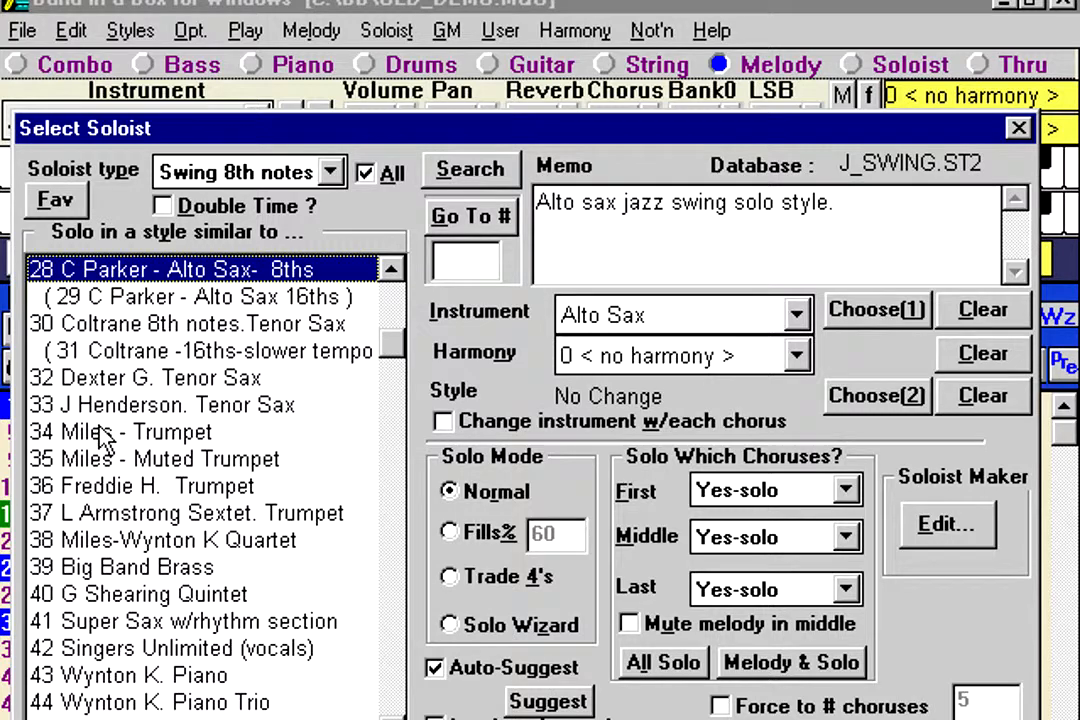
pyautogui.click(175, 488)
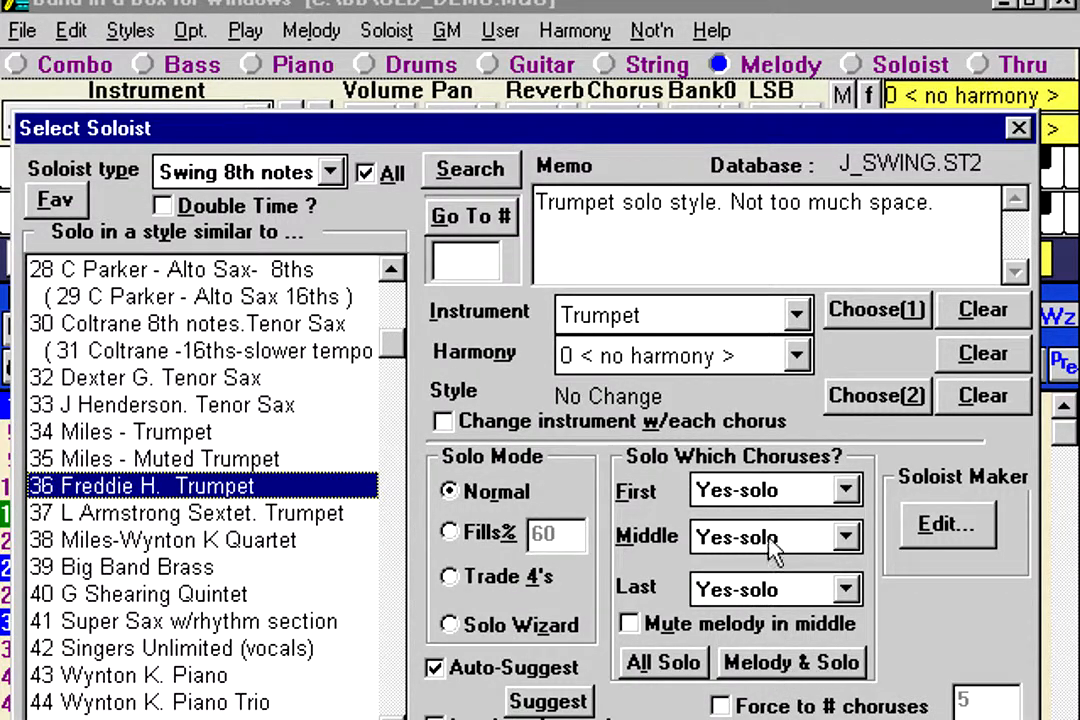
# - Compare the Melody & Solo preset with All Solo, keep soloing in all choruses, and generate the solo
pyautogui.click(803, 664)
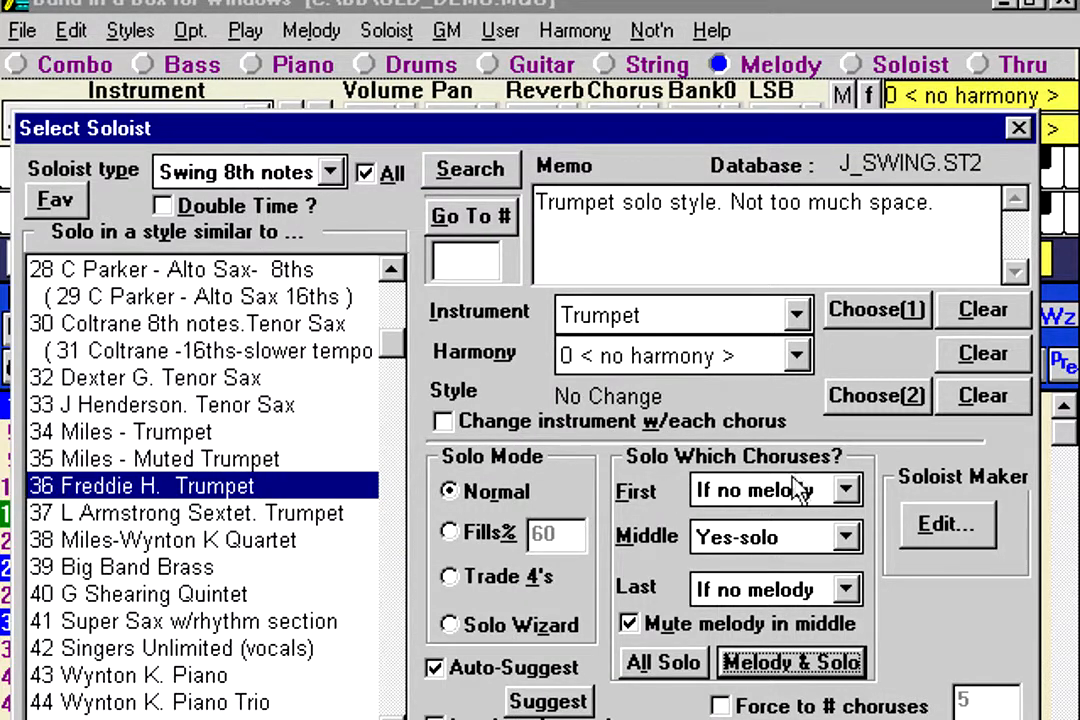
pyautogui.click(664, 663)
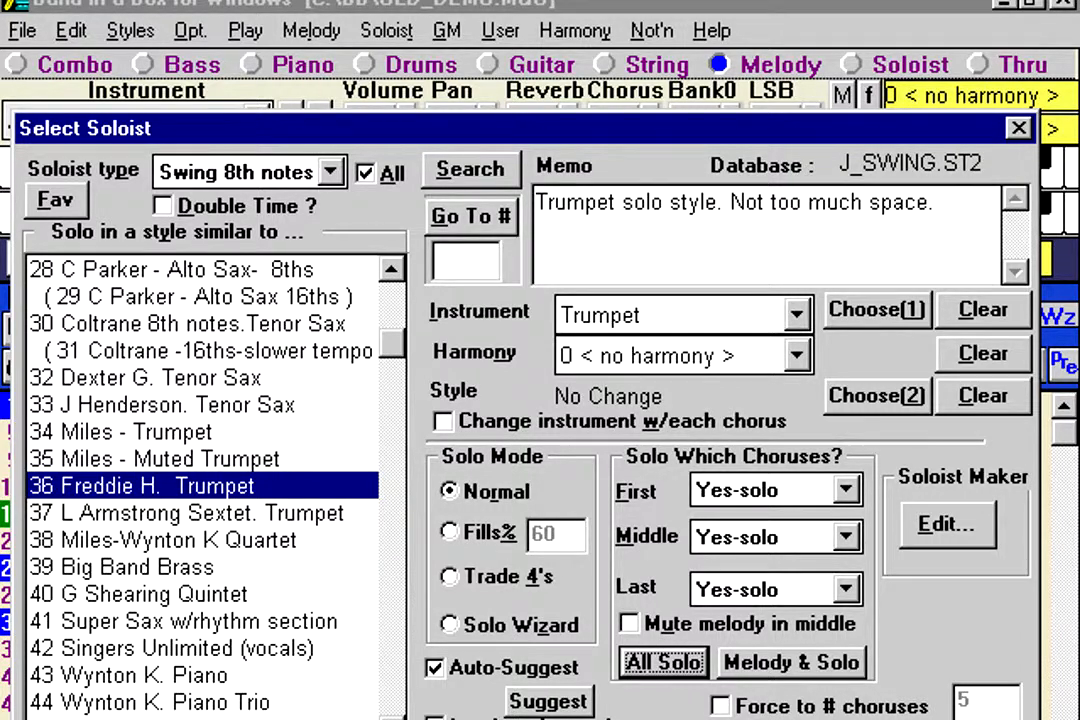
pyautogui.click(663, 662)
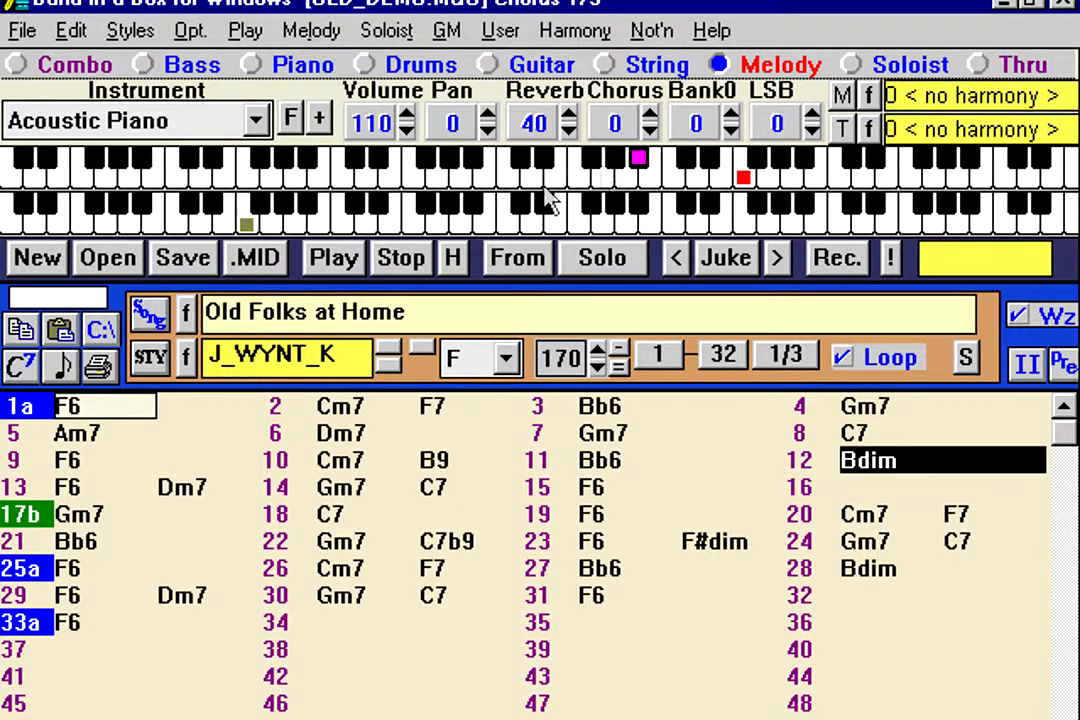
# - Select the Soloist part and display its generated trumpet solo in the notation view during playback
pyautogui.click(850, 64)
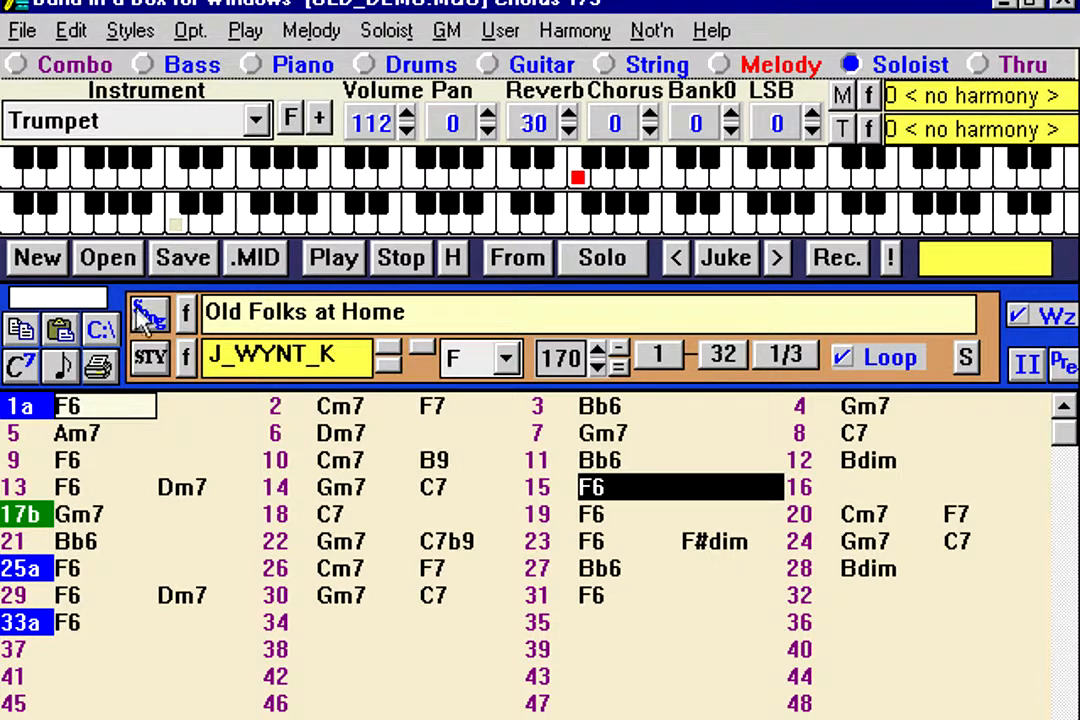
pyautogui.click(62, 367)
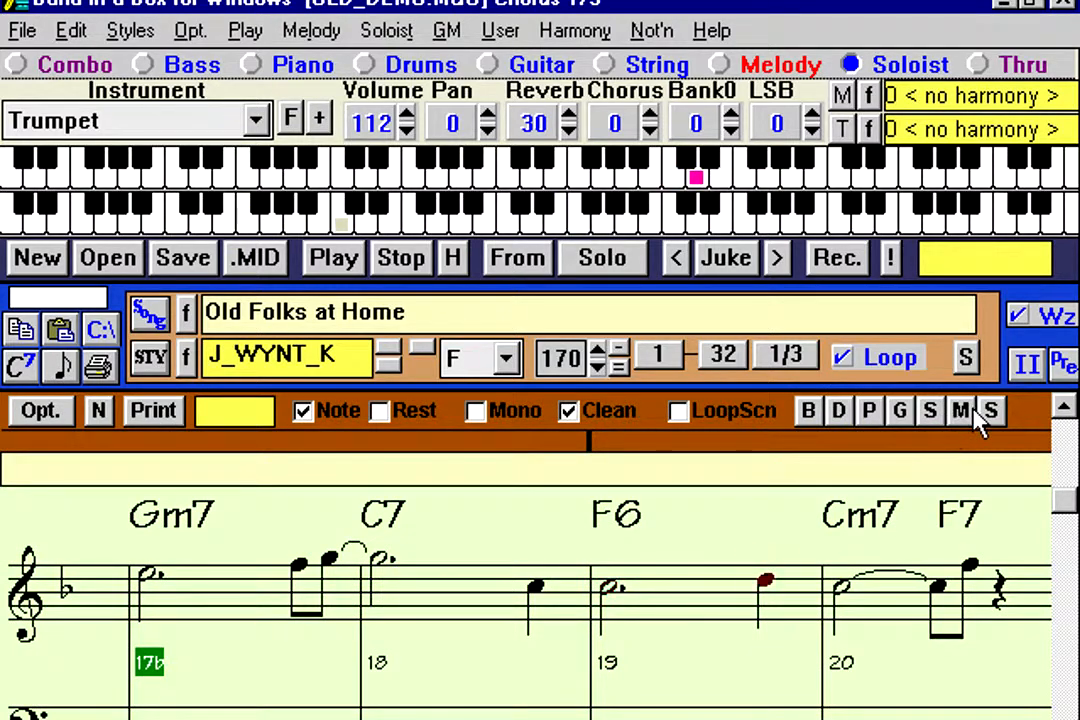
pyautogui.click(989, 411)
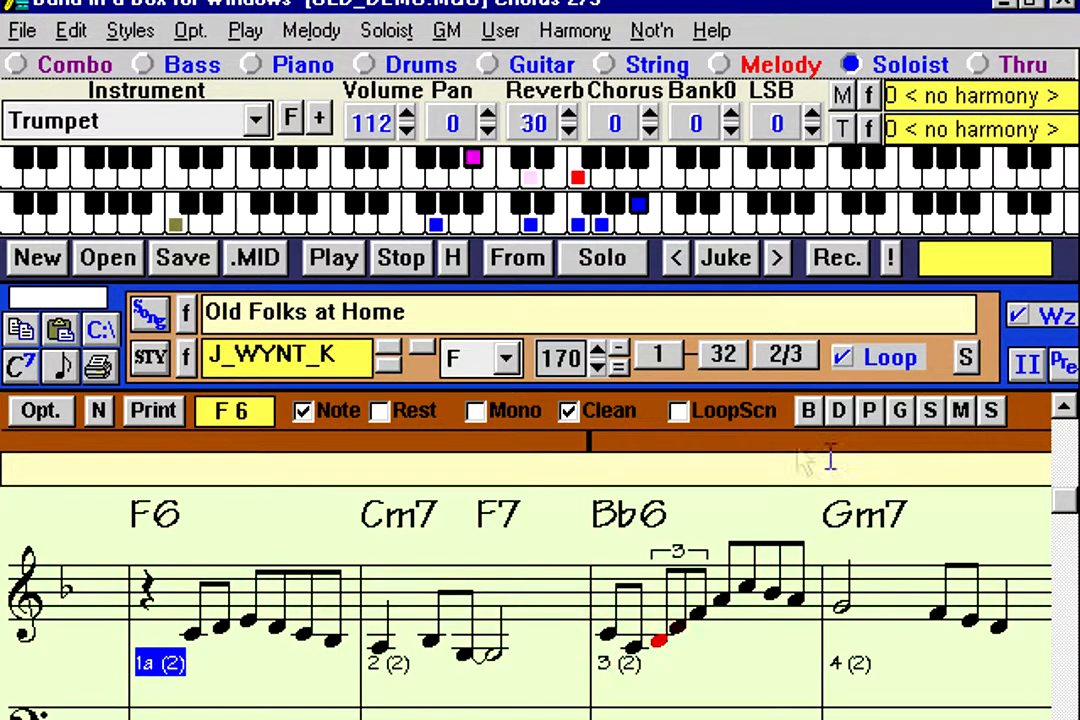
# - Hold the playing trumpet solo on a sounding chord, examine the Notation Window Options and close them
pyautogui.click(735, 416)
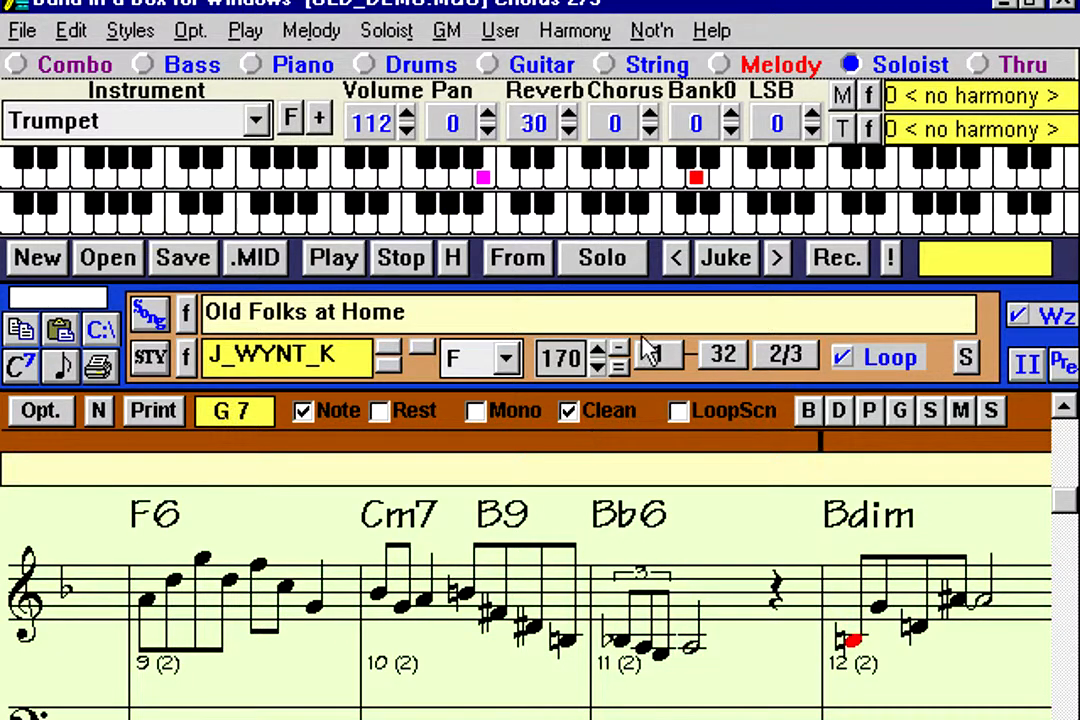
pyautogui.click(451, 261)
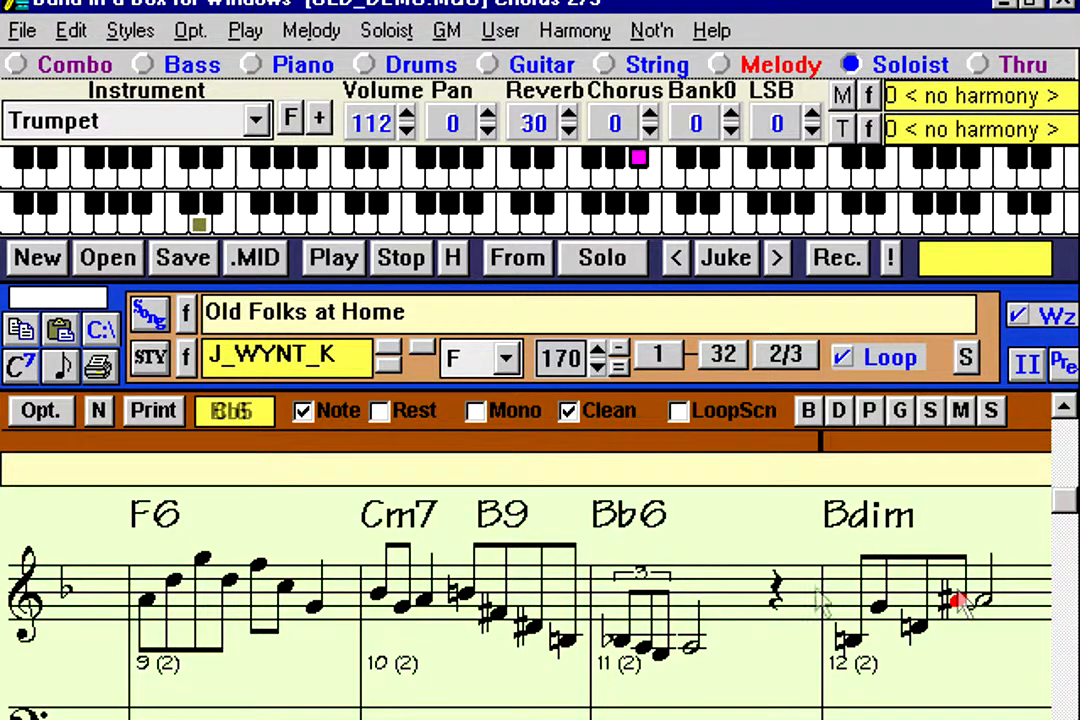
pyautogui.click(60, 425)
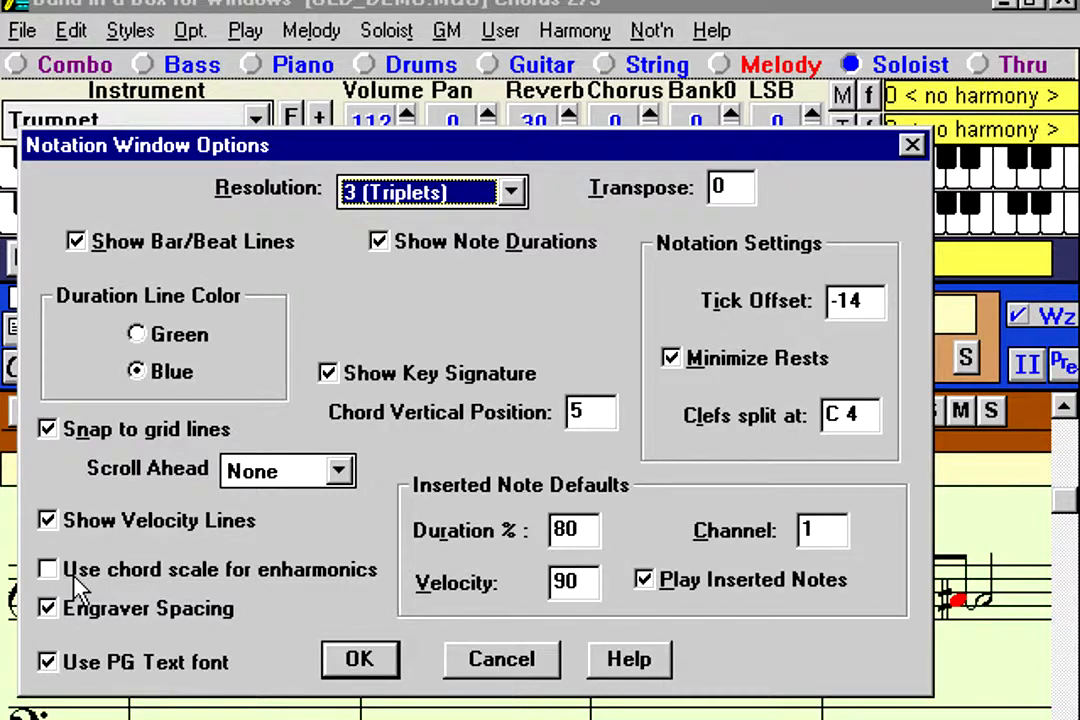
pyautogui.click(489, 668)
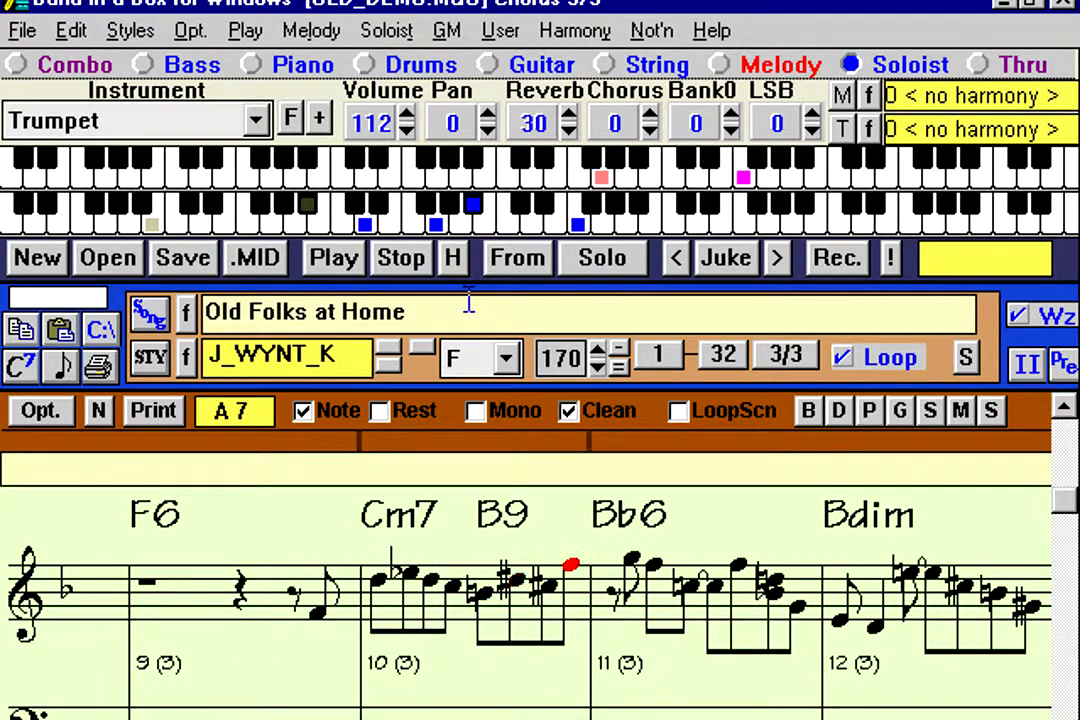
# - Change the soloist's instrument to the favorite Jazz Electric Guitar and return to the chord sheet during playback
pyautogui.click(292, 119)
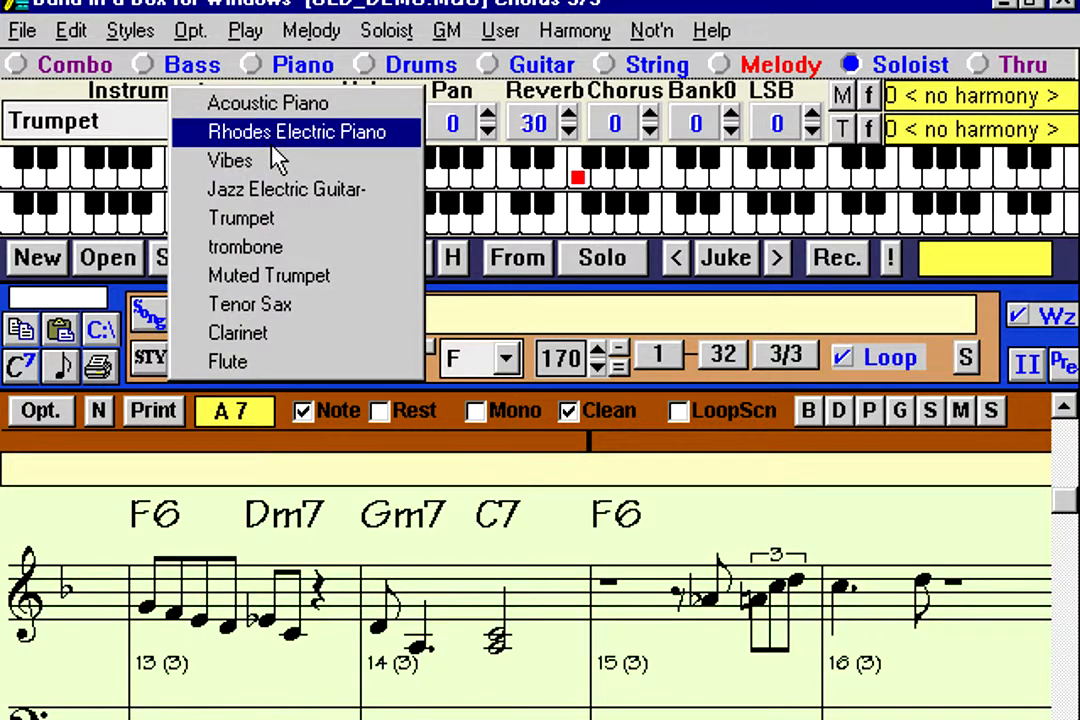
pyautogui.click(278, 195)
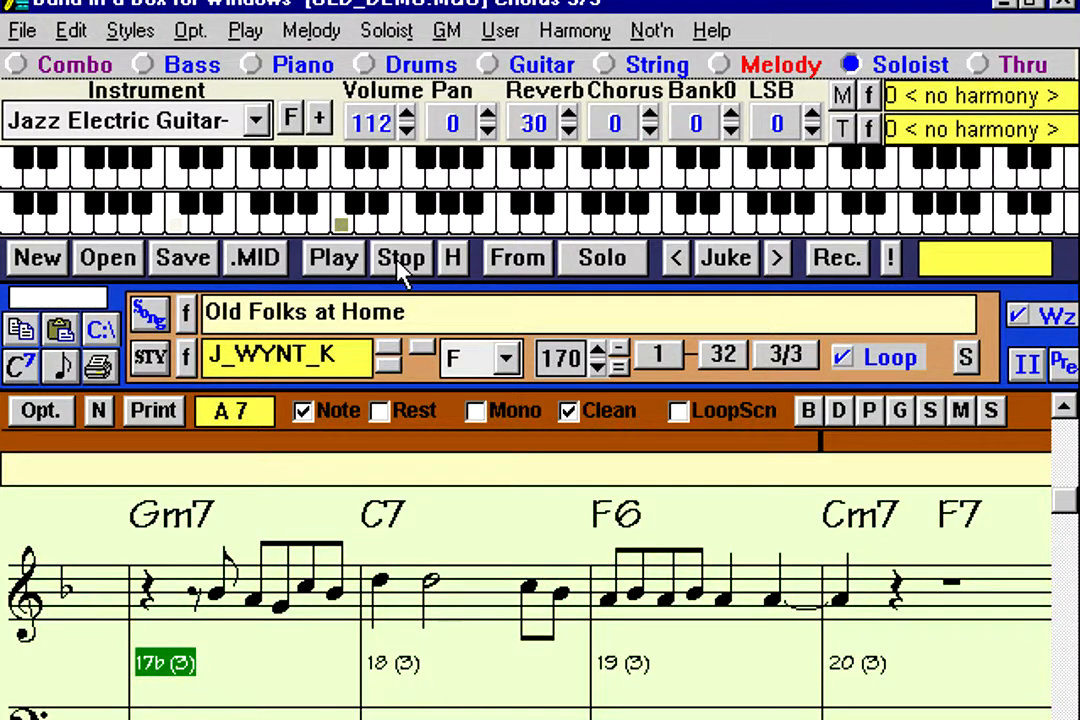
pyautogui.click(62, 366)
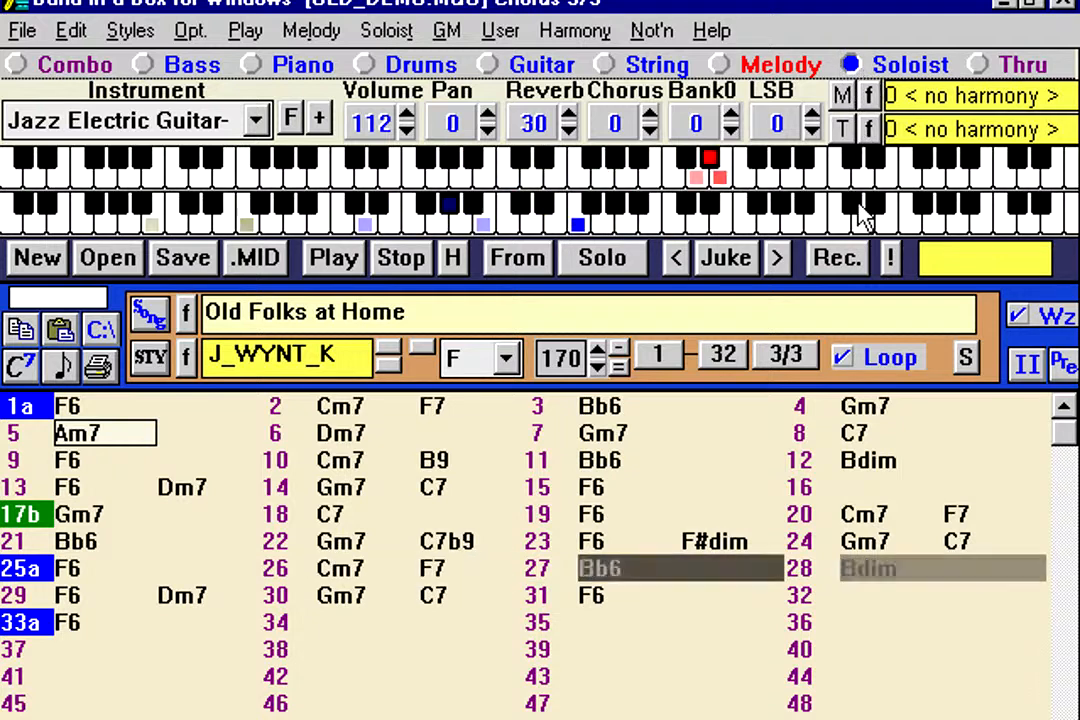
# - Add the favorite Thru harmony 21 Big Band Brass 5 part (8va) to the solo
pyautogui.click(871, 130)
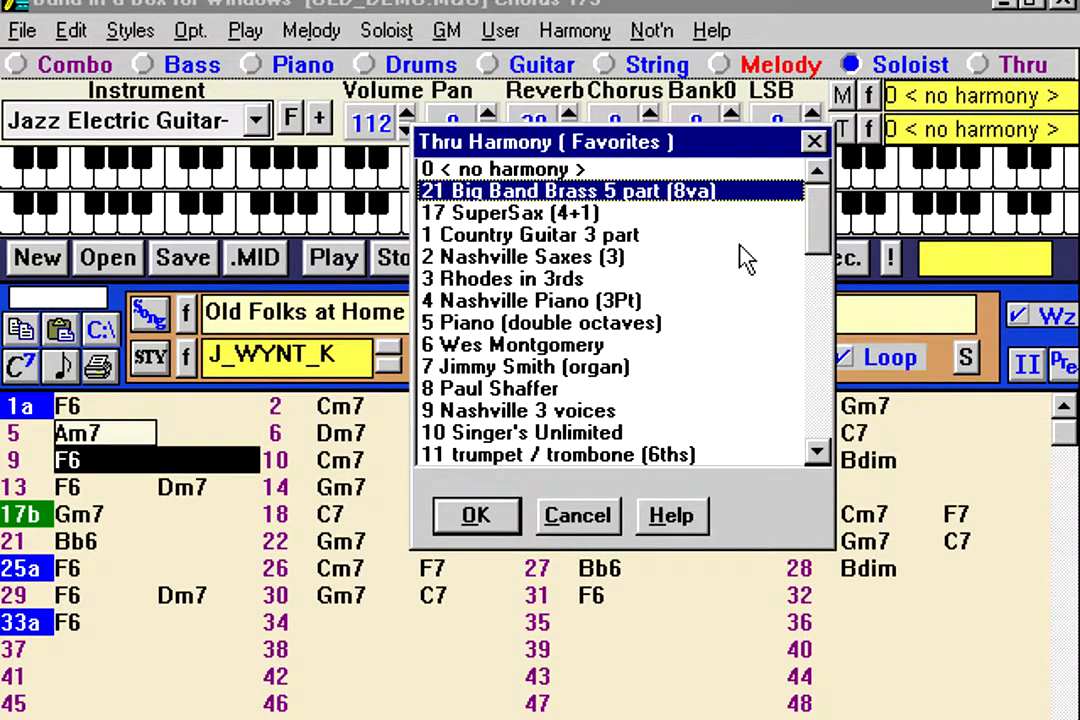
pyautogui.click(597, 193)
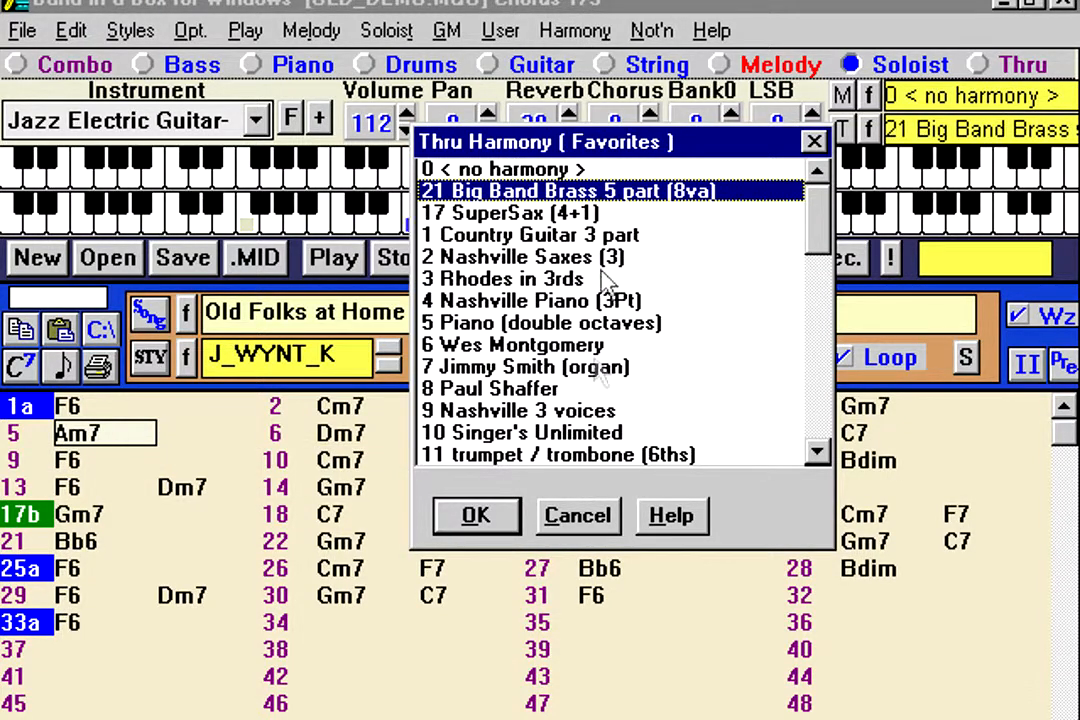
pyautogui.click(476, 515)
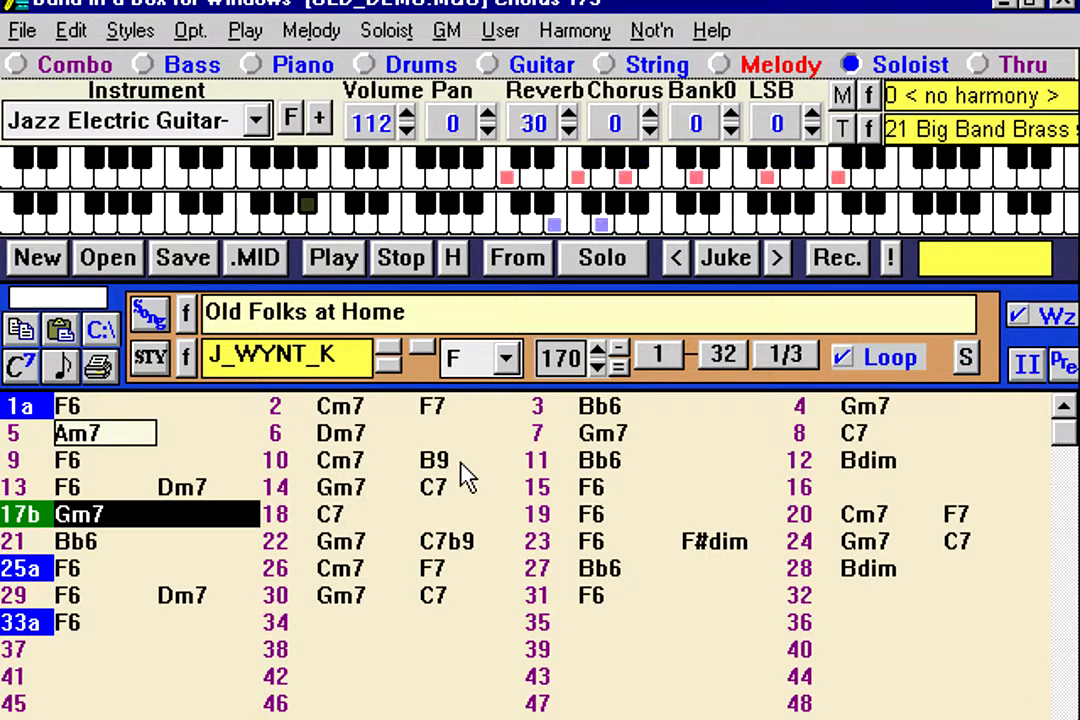
# - Follow the harmonized solo in notation, stop playback, and compare bars 19 and 20 in the chord sheet with their notation
pyautogui.click(60, 363)
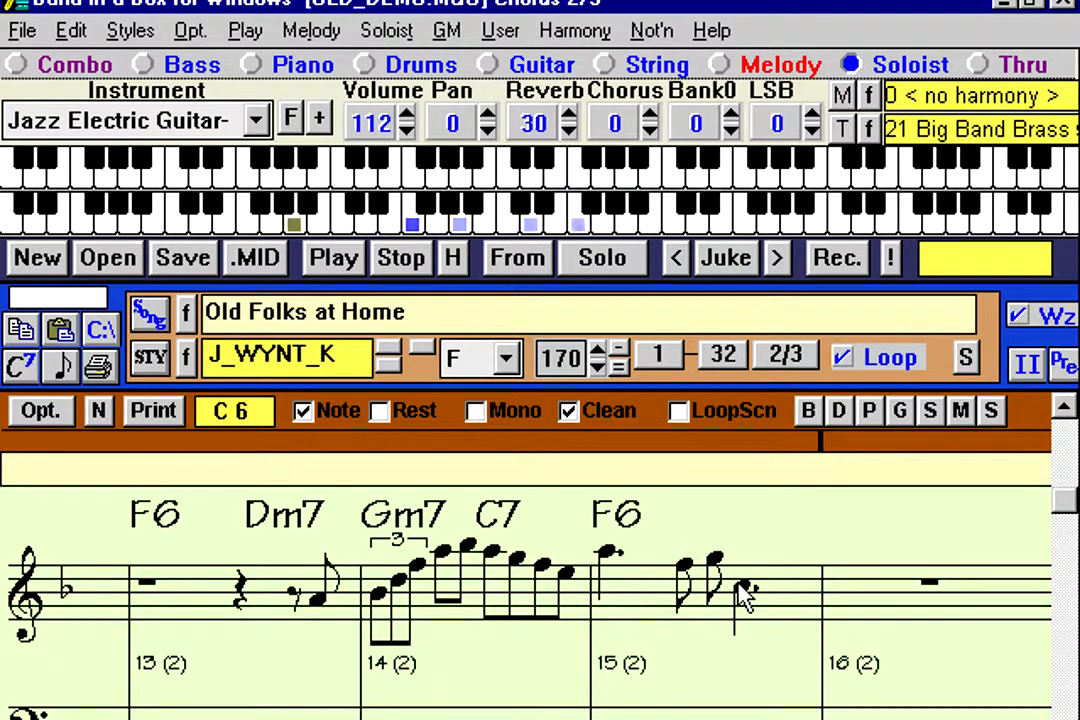
pyautogui.click(423, 254)
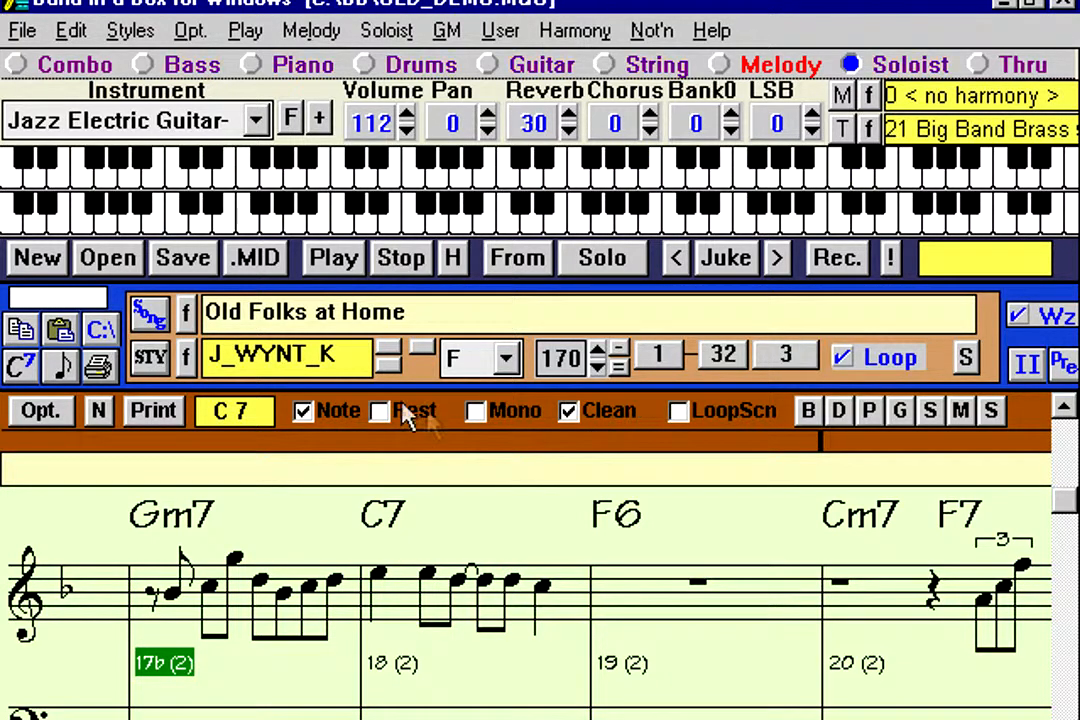
pyautogui.click(62, 364)
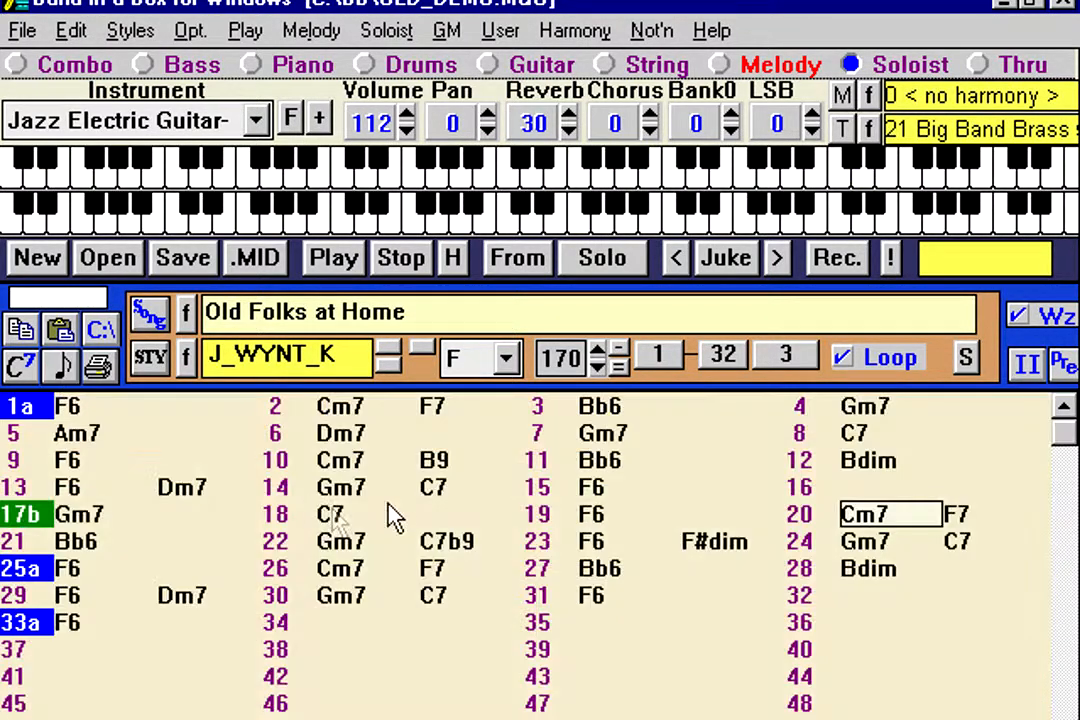
pyautogui.click(693, 524)
pyautogui.click(912, 525)
pyautogui.click(62, 366)
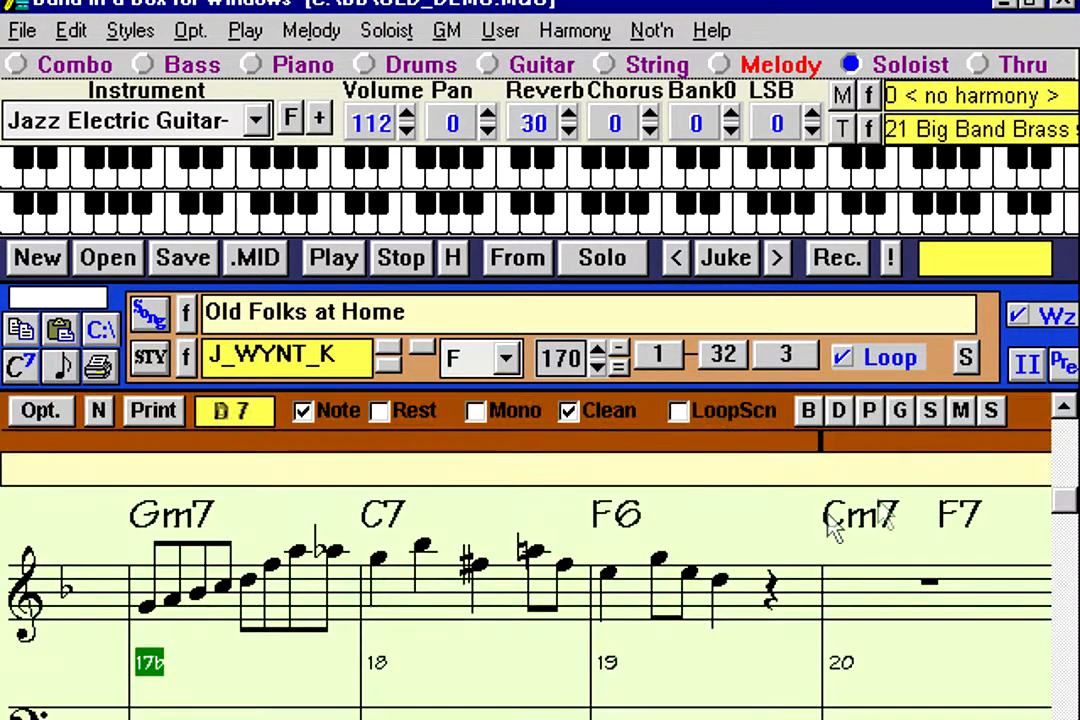
# - View the notation of the melody, soloist, bass, piano, guitar and string parts in turn, ending on the melody
pyautogui.click(964, 415)
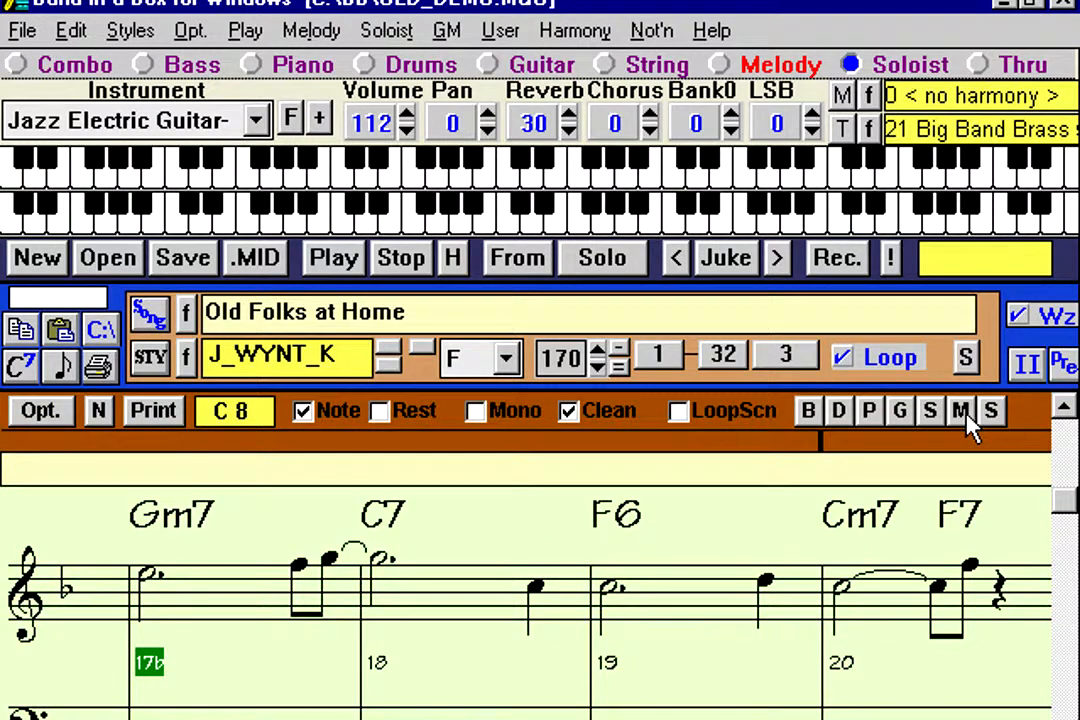
pyautogui.click(990, 412)
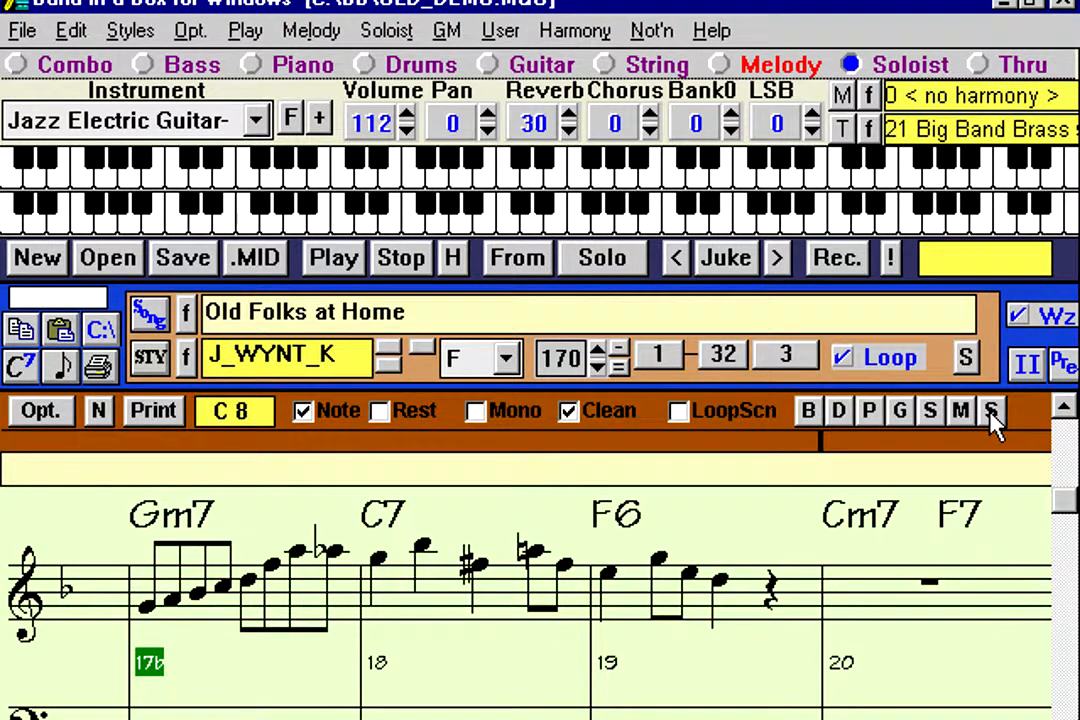
pyautogui.click(810, 413)
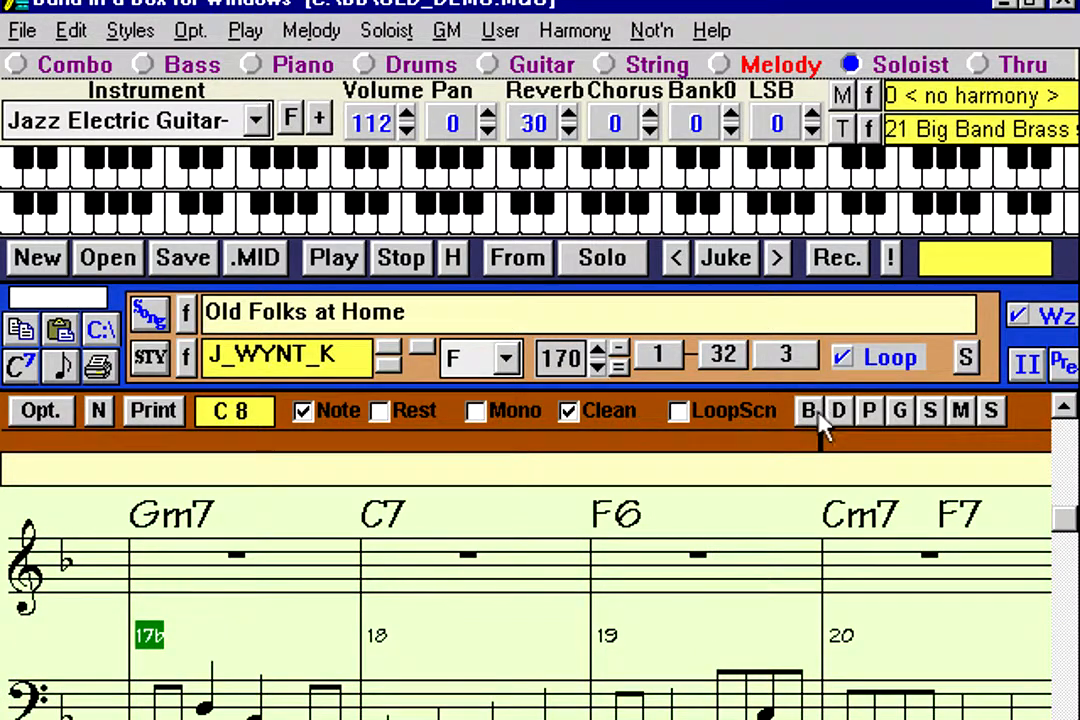
pyautogui.click(866, 413)
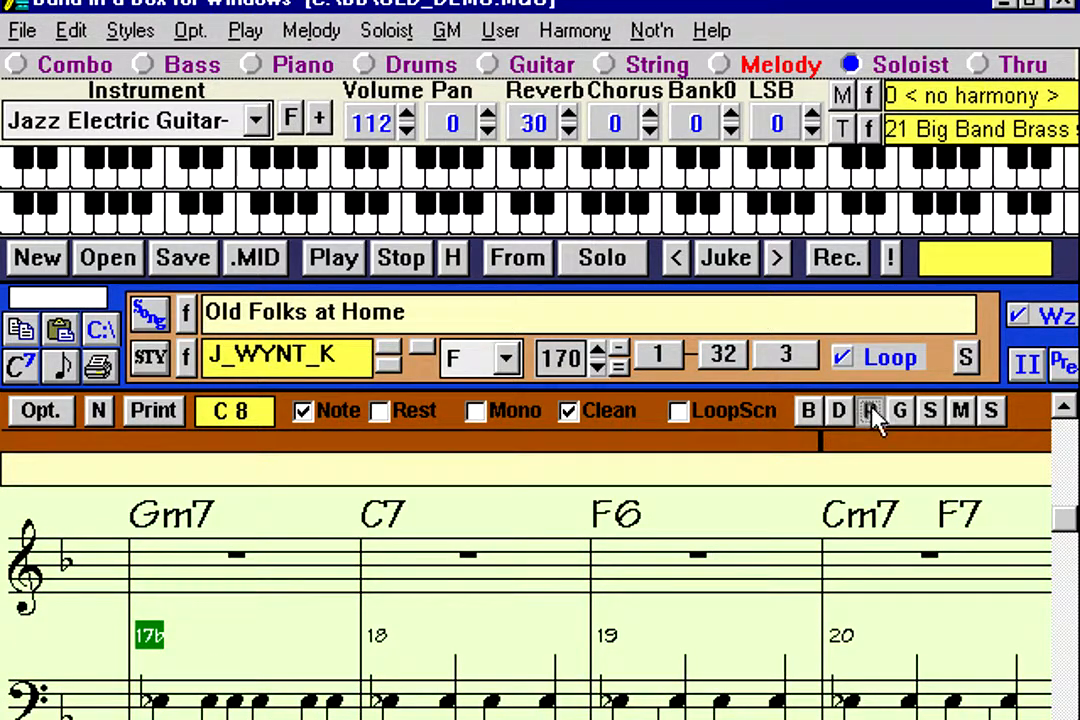
pyautogui.click(901, 413)
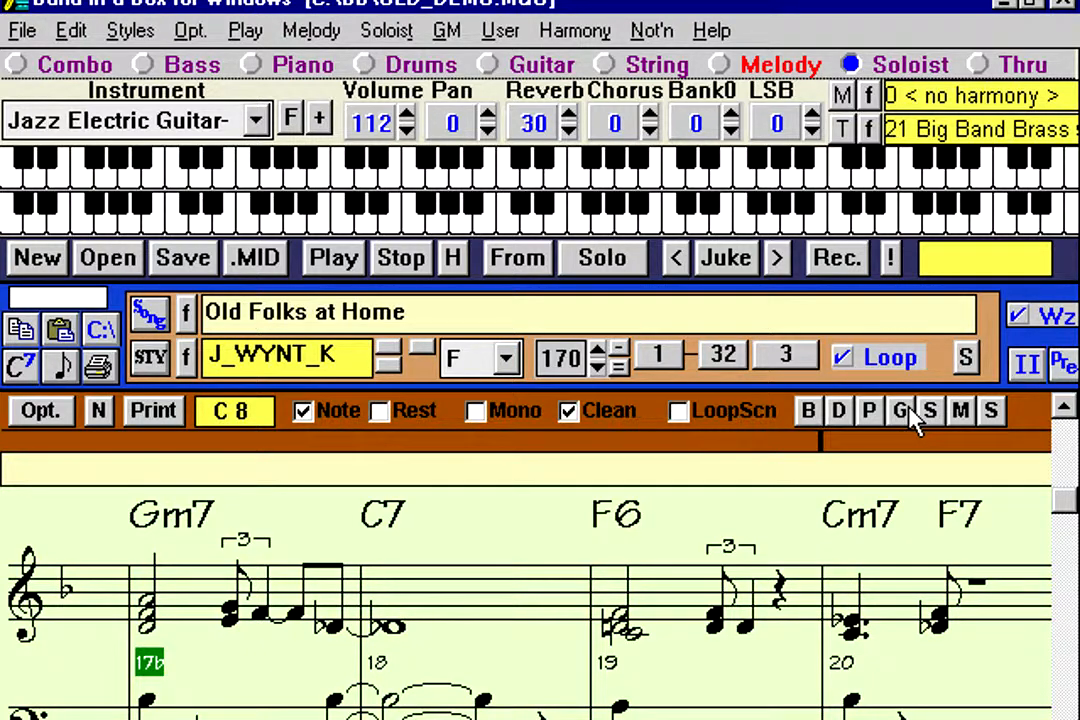
pyautogui.click(918, 411)
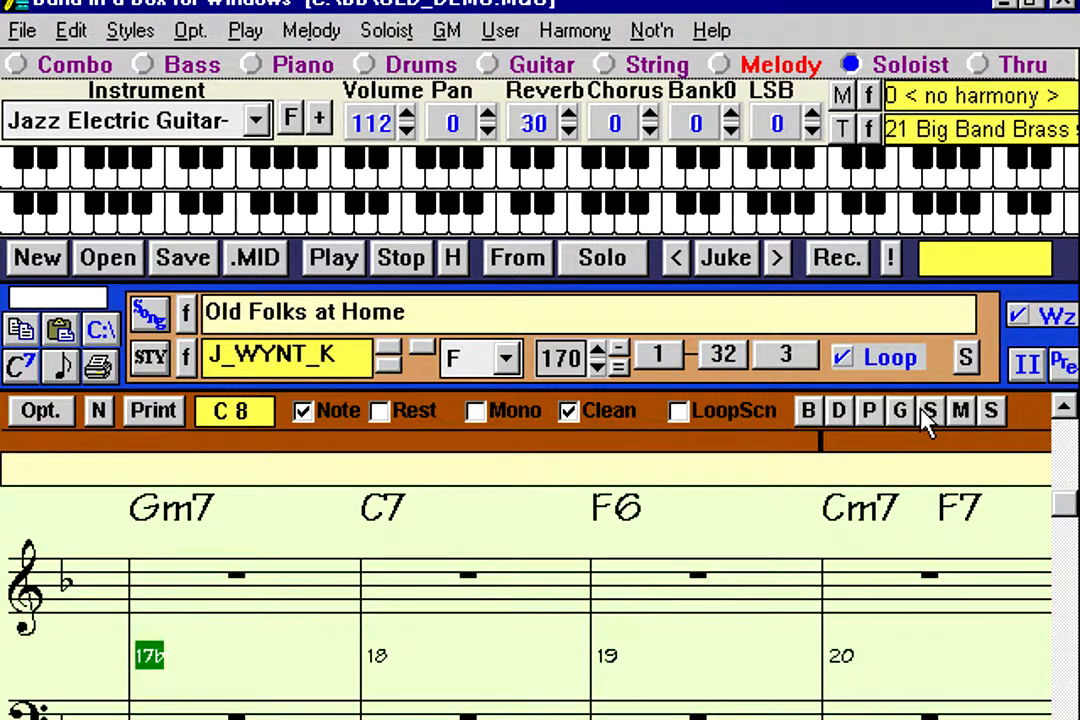
pyautogui.click(960, 413)
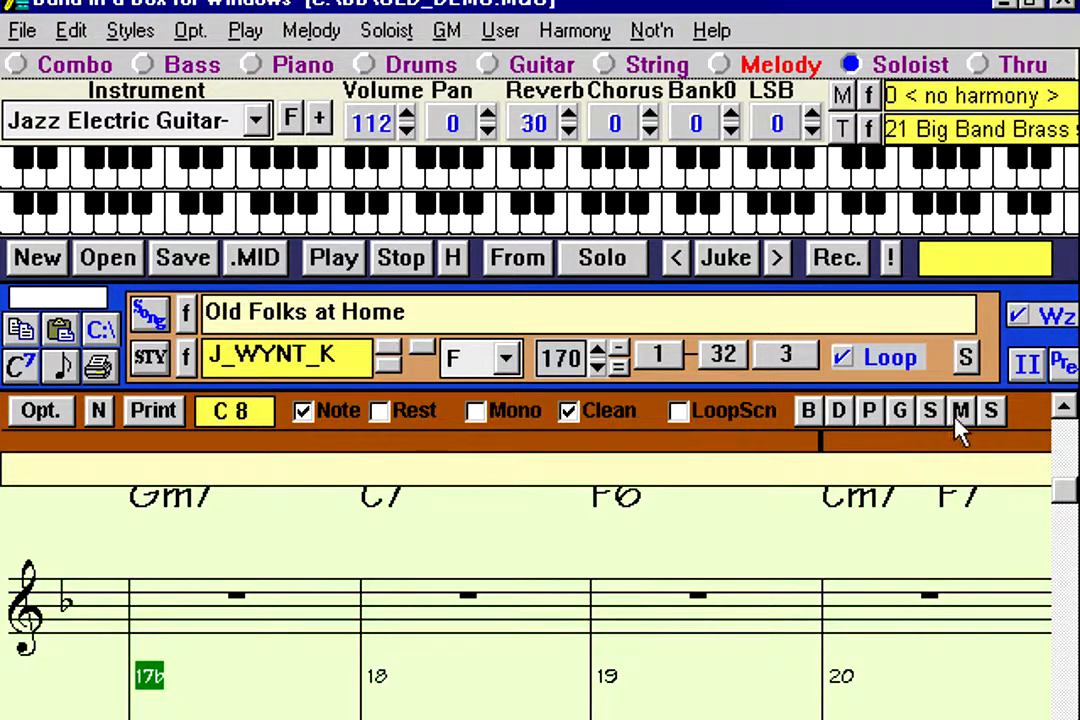
pyautogui.click(979, 418)
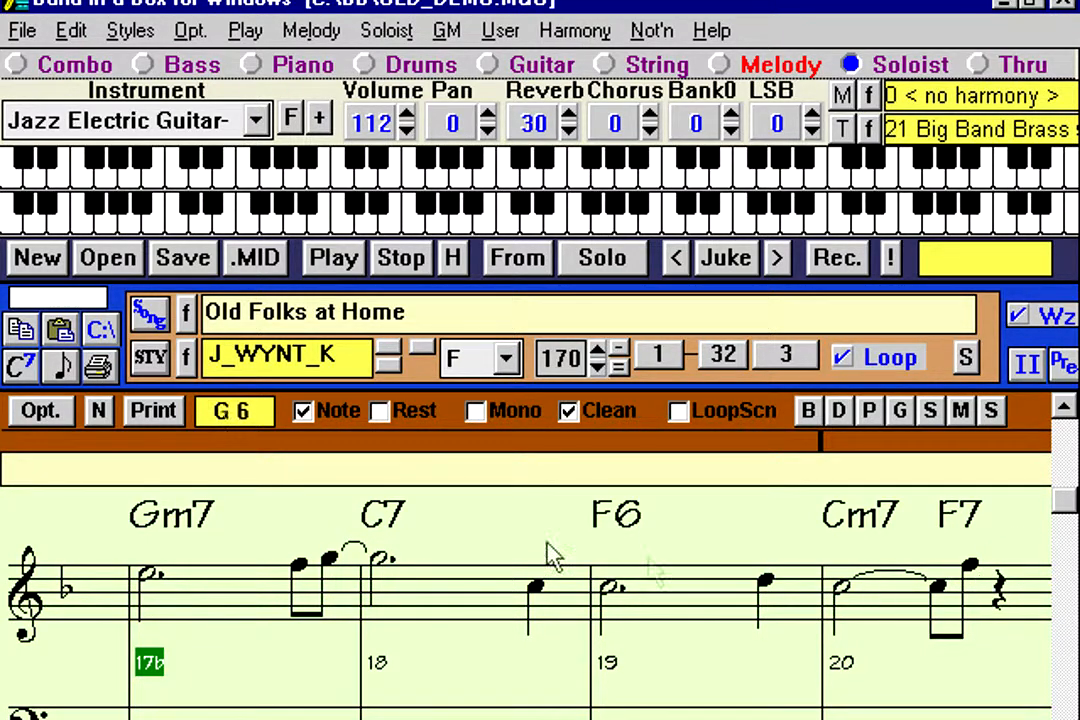
# - Erase the entire Soloist part from the song and confirm the deletion
pyautogui.click(395, 32)
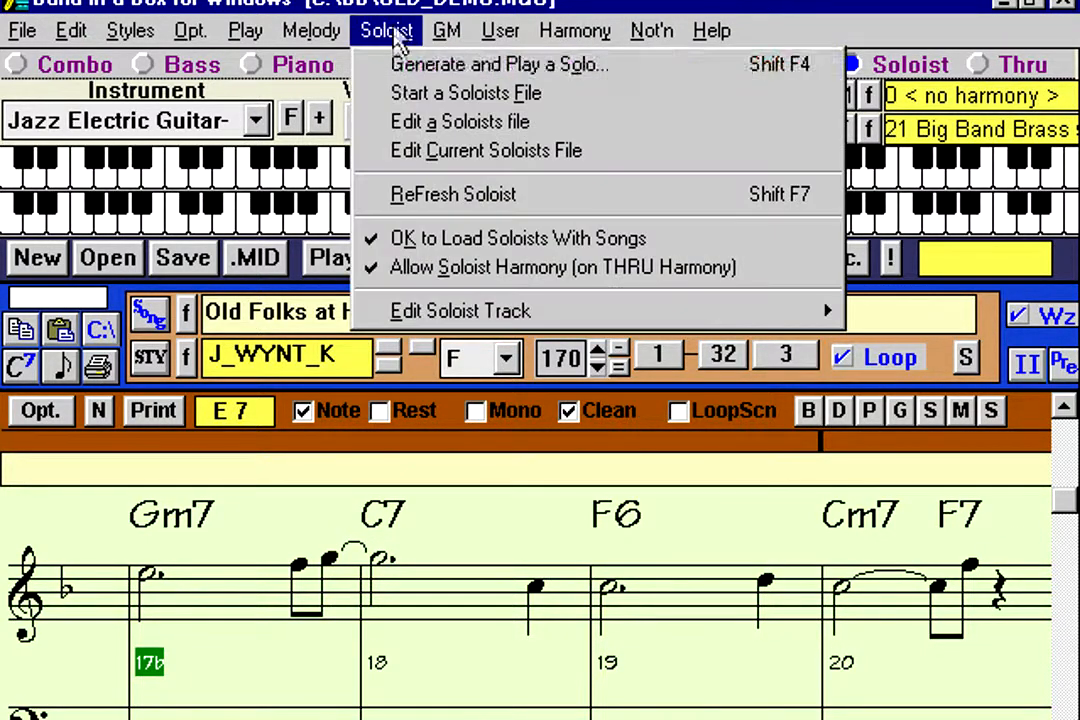
pyautogui.click(414, 312)
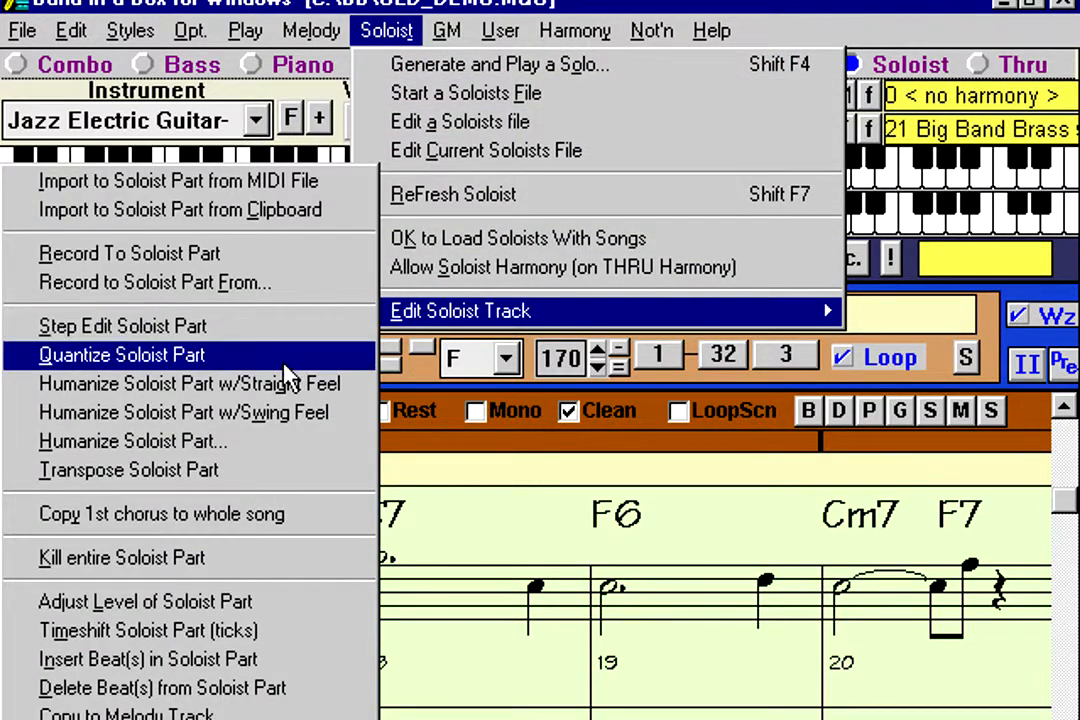
pyautogui.click(290, 560)
pyautogui.click(408, 484)
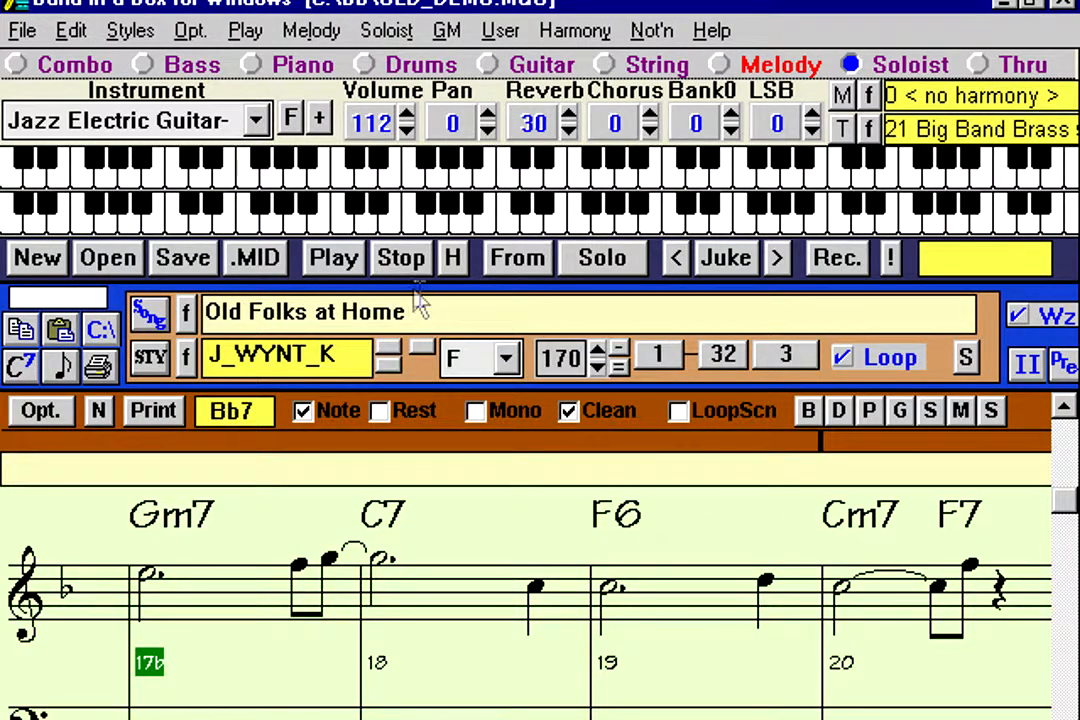
# - Save the song as old_demo in c:\bb, replacing the existing OLD_DEMO.MGU file
pyautogui.click(182, 258)
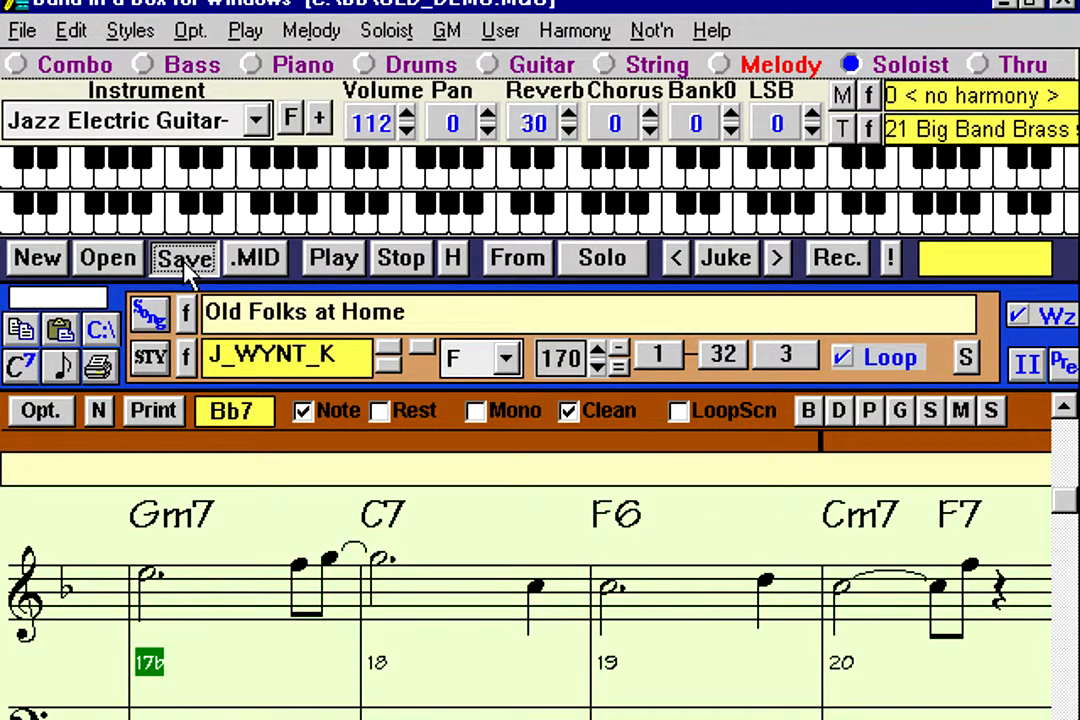
pyautogui.click(790, 198)
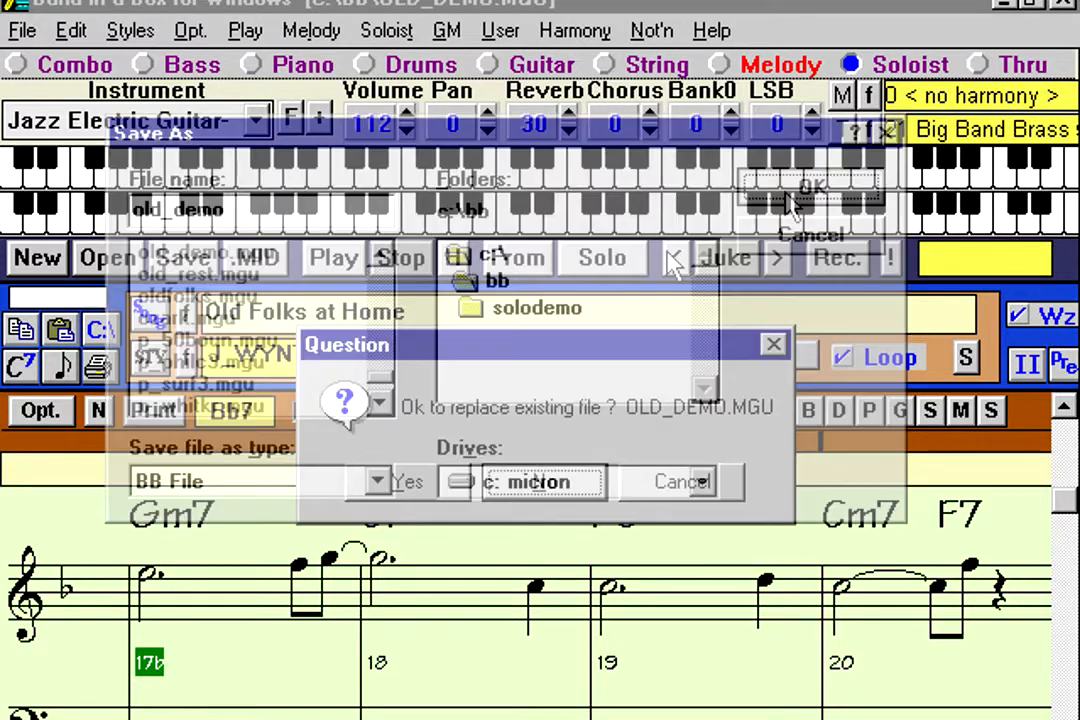
pyautogui.click(408, 484)
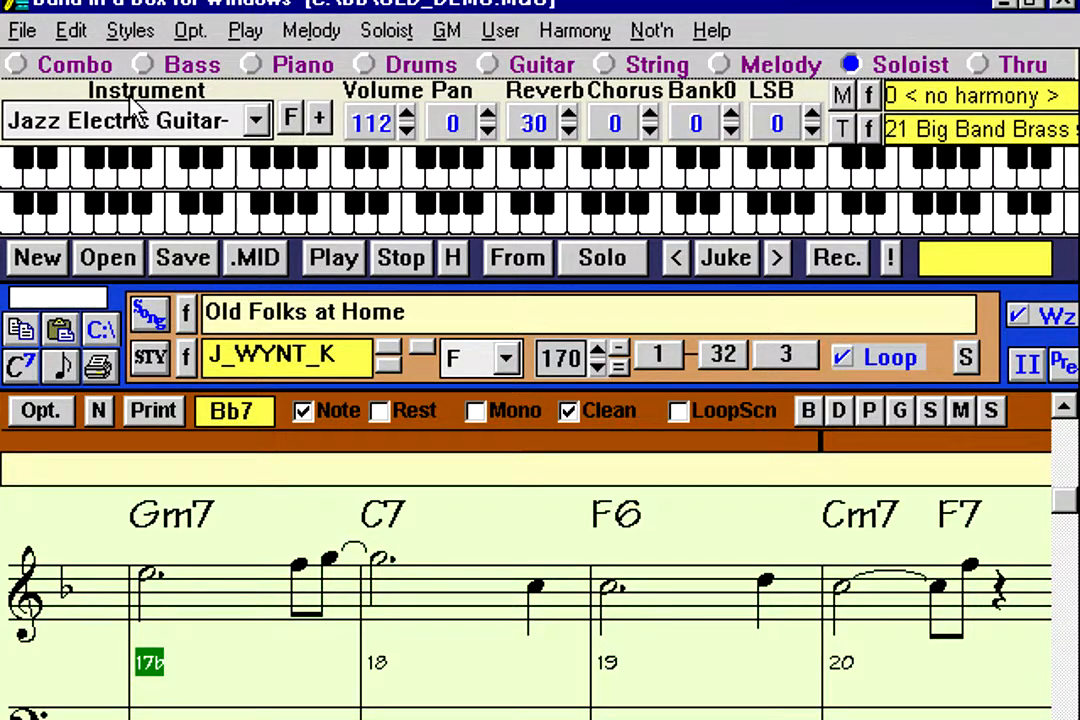
# - Start a new blank song
pyautogui.click(20, 34)
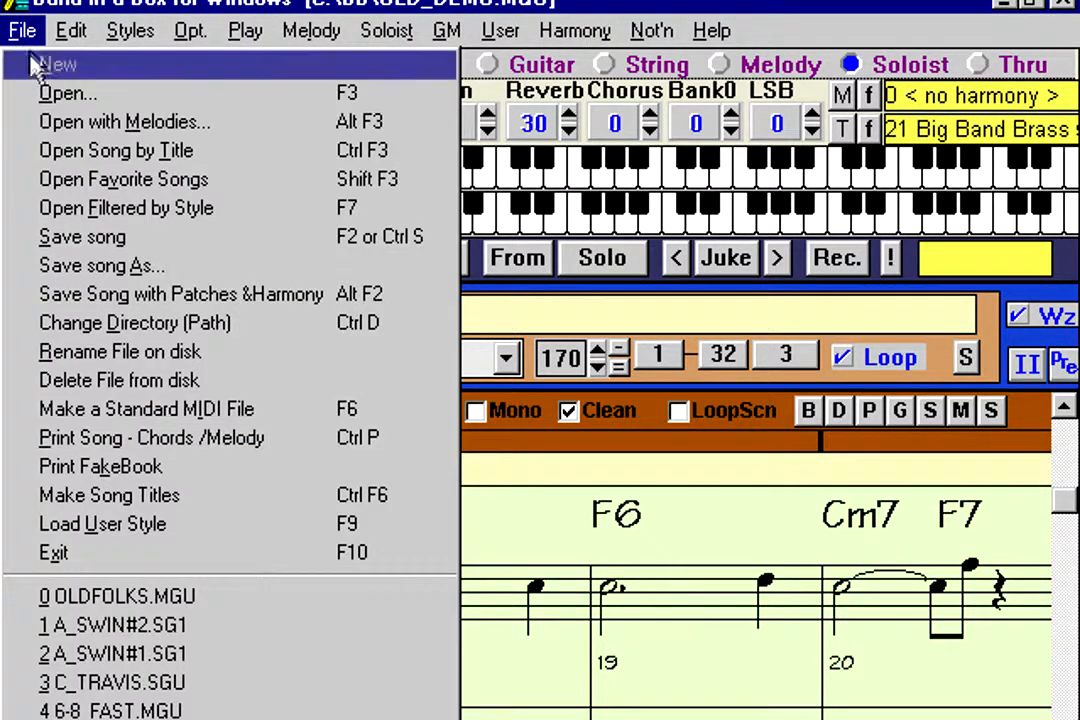
pyautogui.click(45, 64)
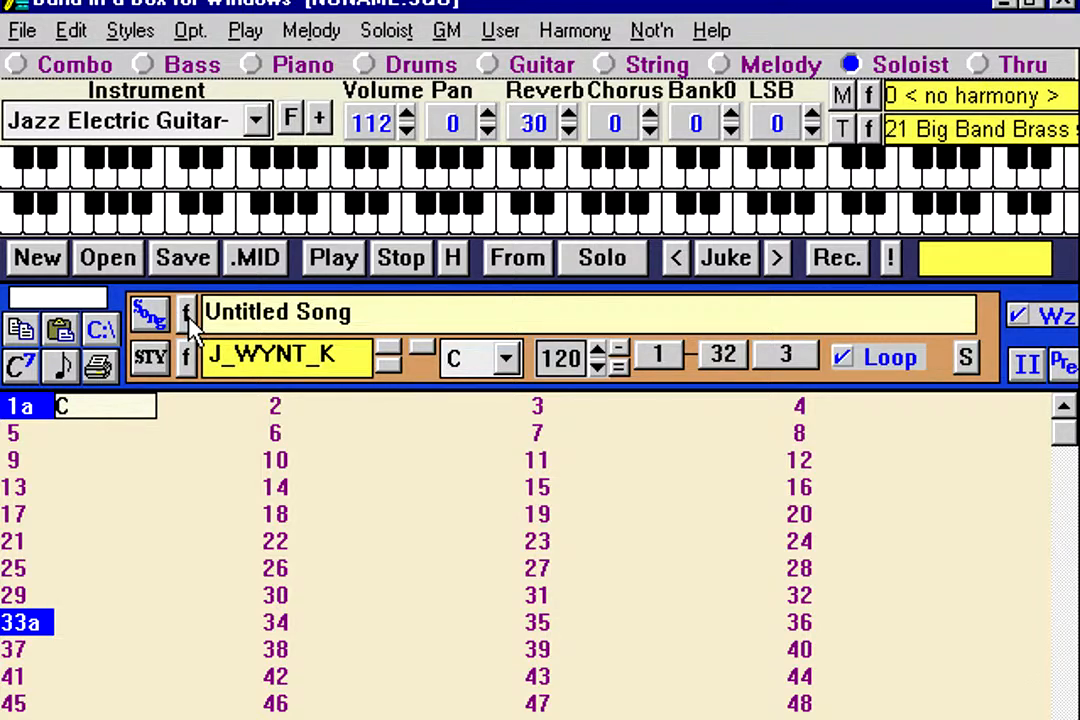
pyautogui.click(113, 258)
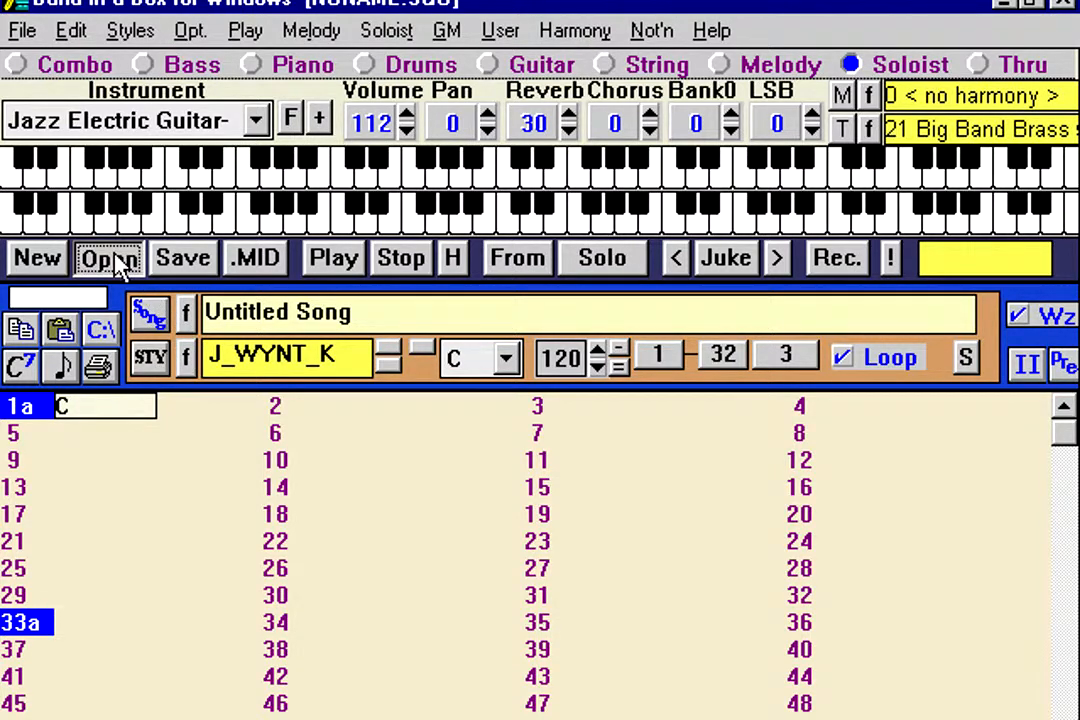
pyautogui.write('old')
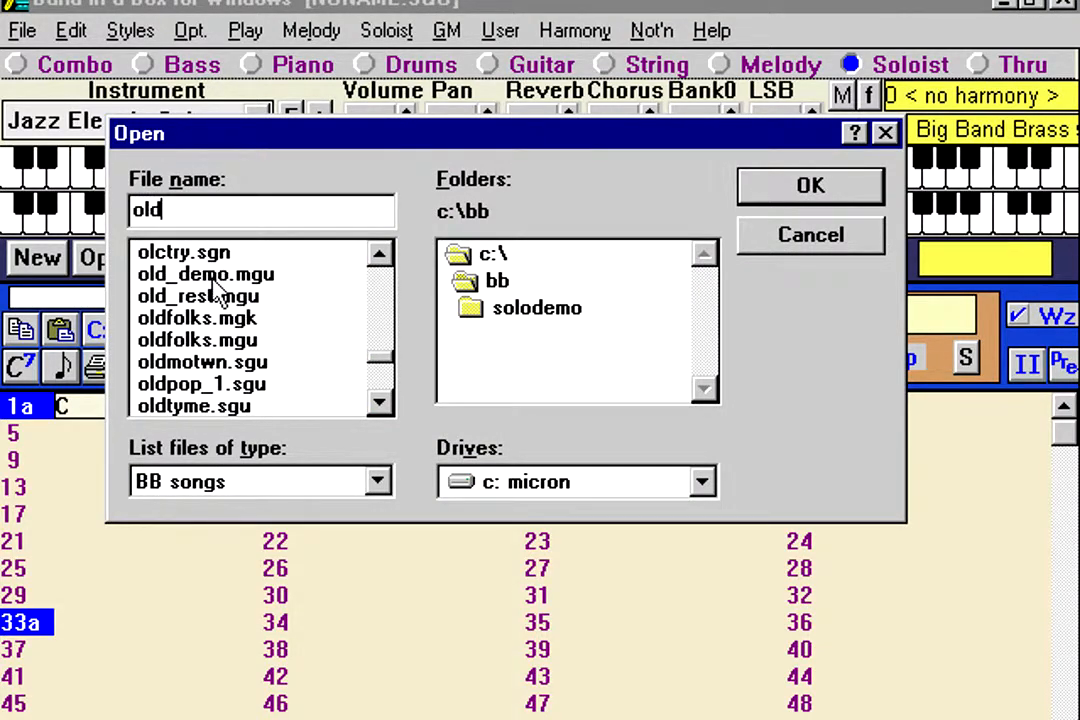
pyautogui.click(760, 240)
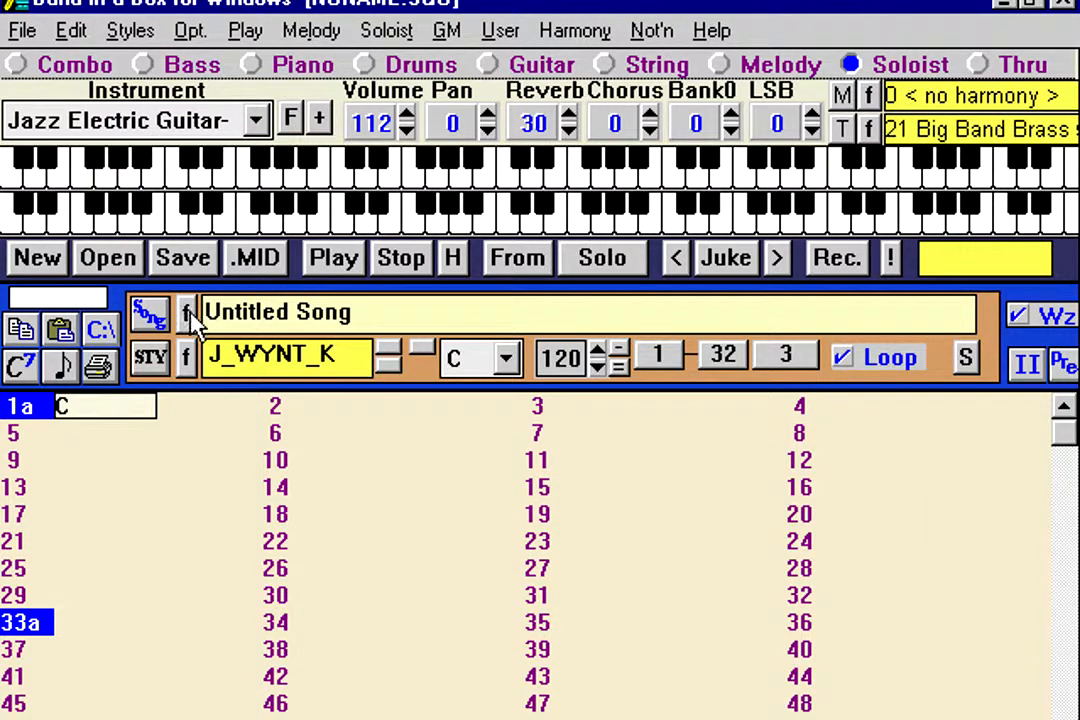
# - Reopen the saved song OLD_DEMO.MGU from the favorite songs
pyautogui.click(188, 314)
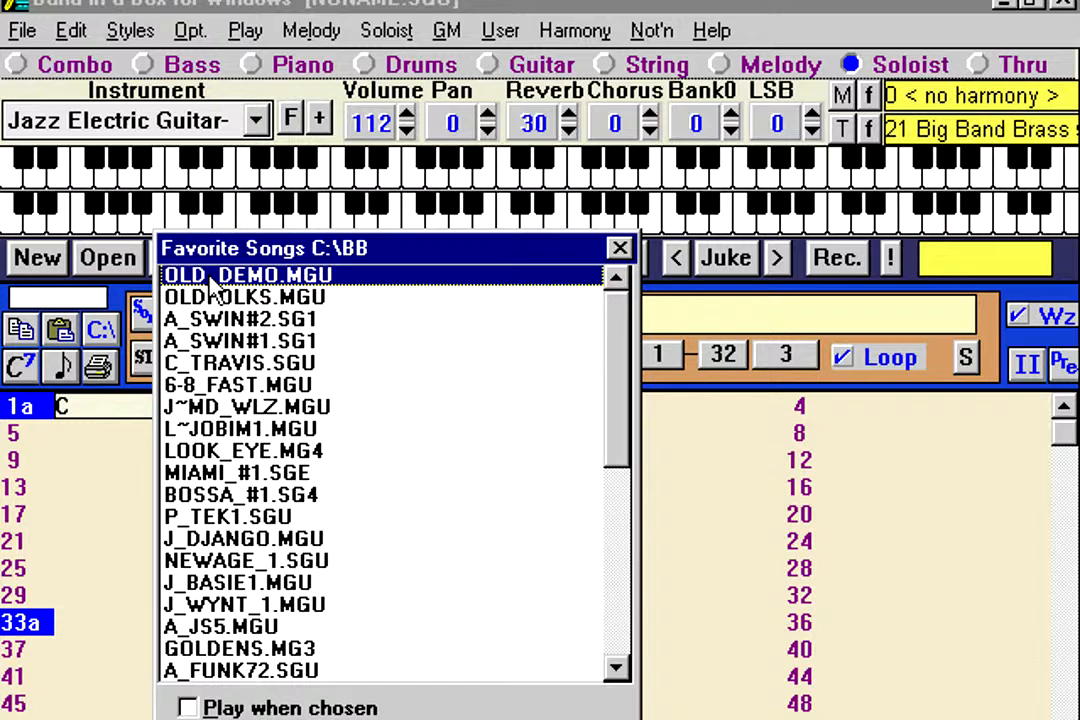
pyautogui.doubleClick(212, 276)
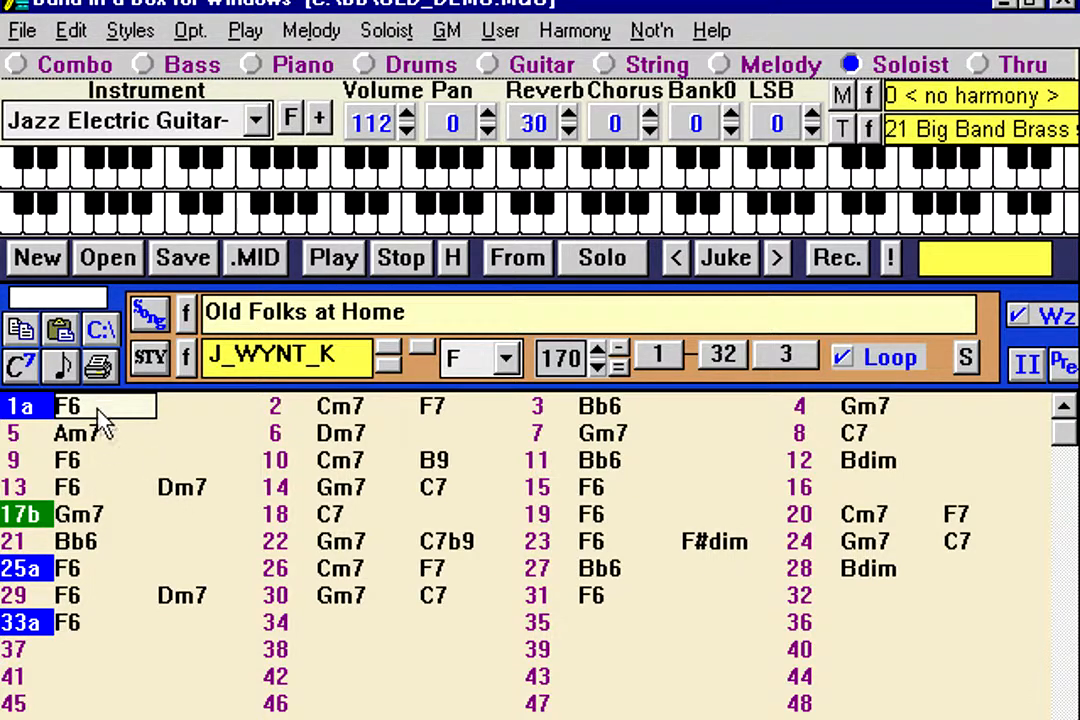
# - Open the song's melody notation and cycle through its note roll, standard and editable display modes
pyautogui.click(64, 368)
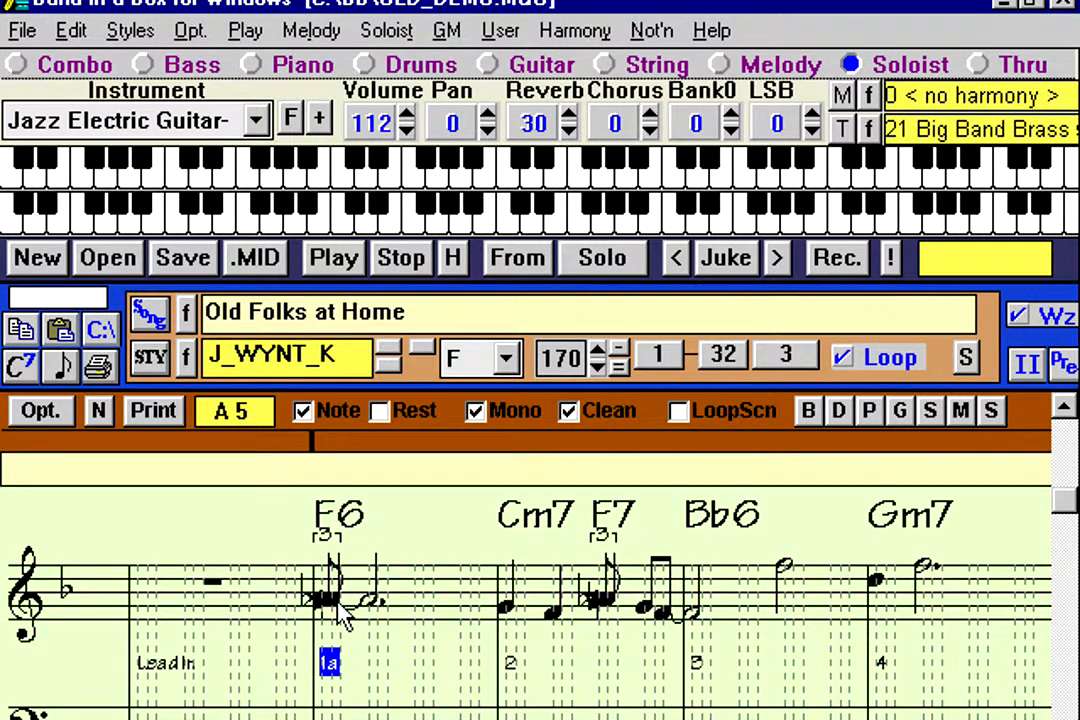
pyautogui.click(651, 31)
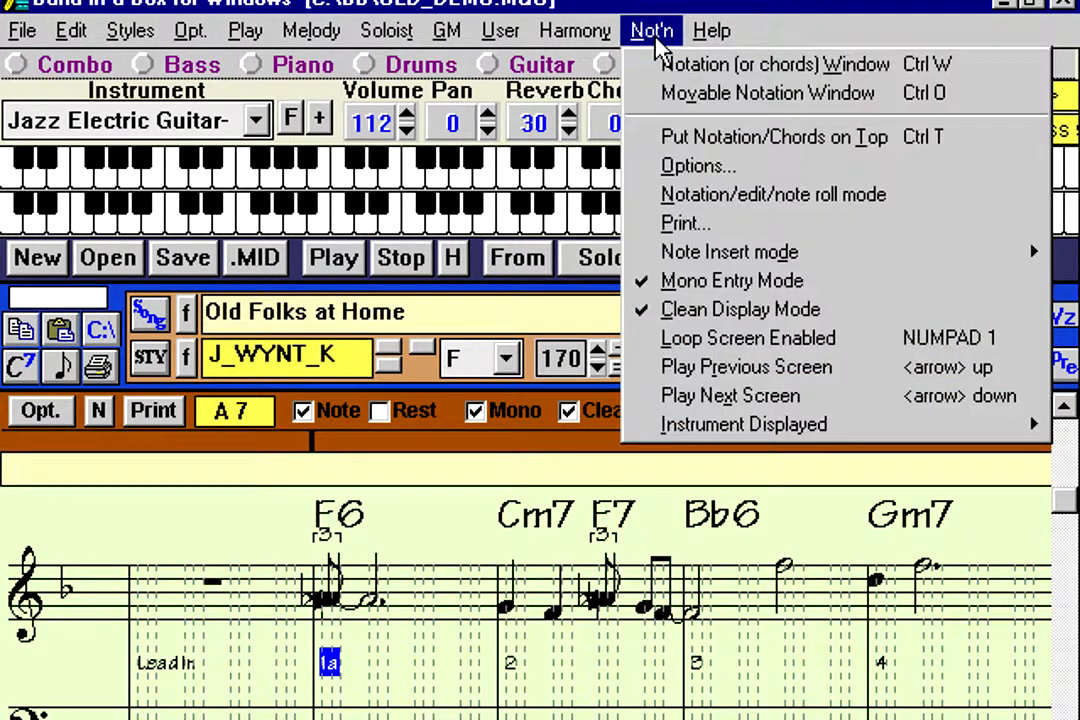
pyautogui.click(293, 595)
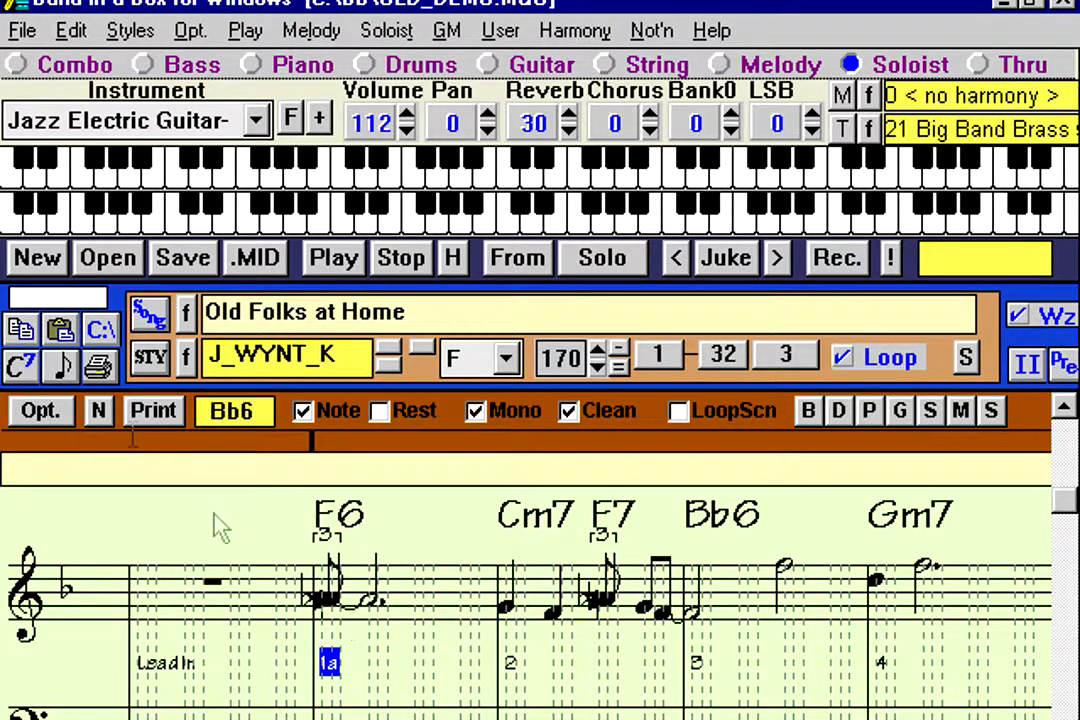
pyautogui.click(99, 413)
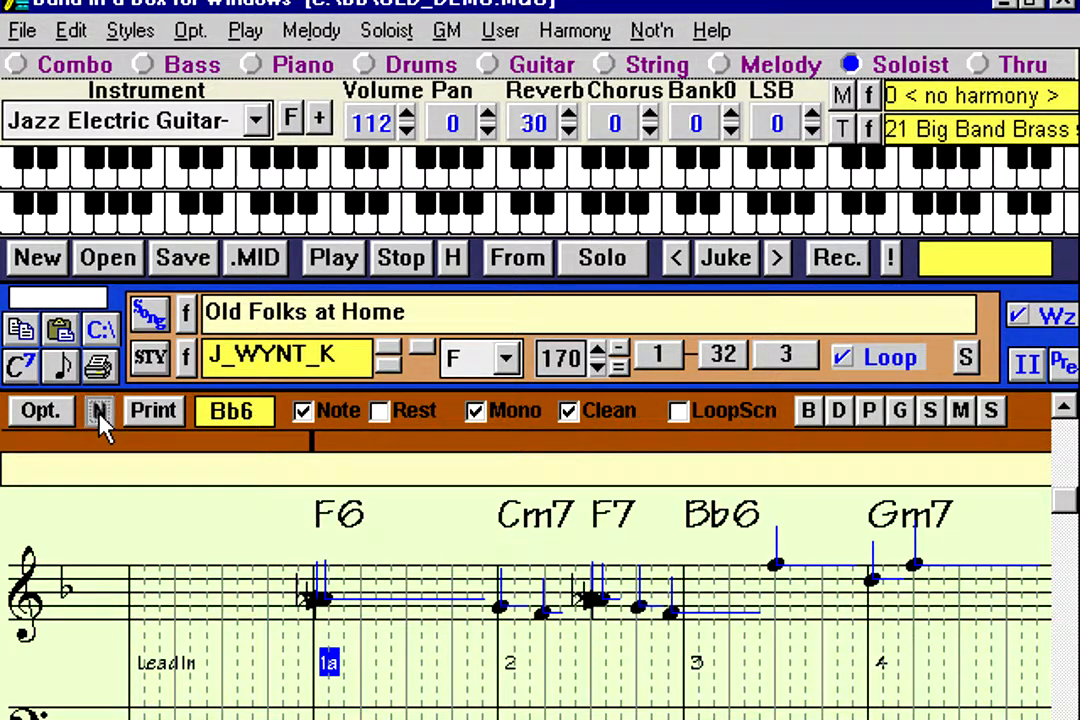
pyautogui.click(100, 416)
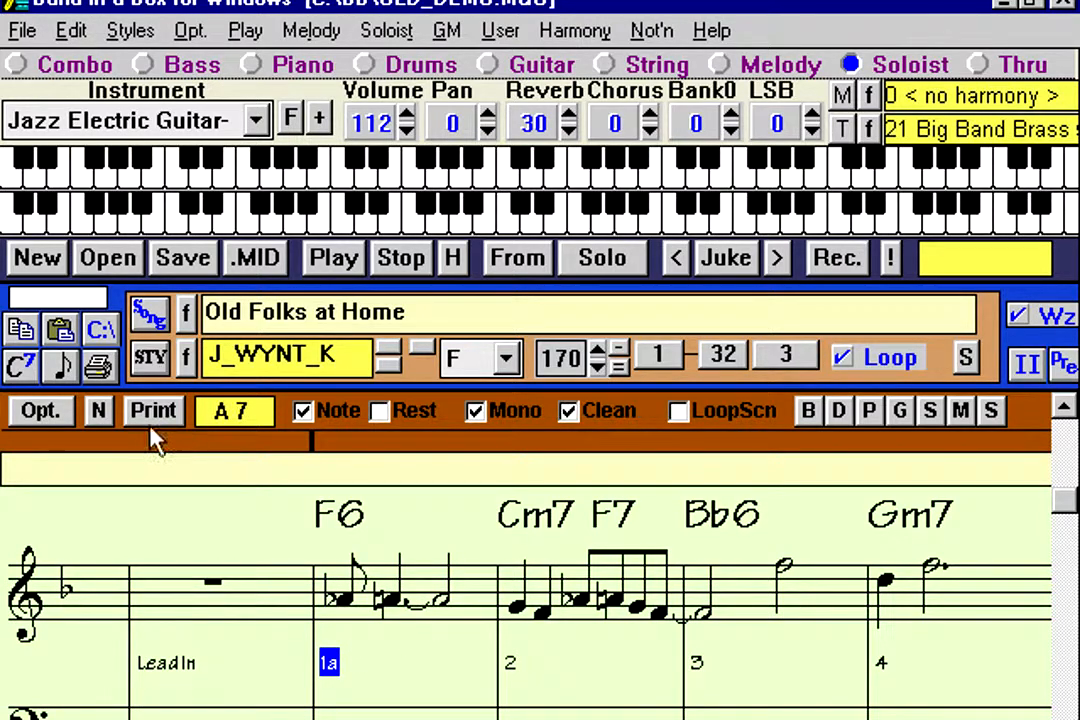
pyautogui.click(100, 412)
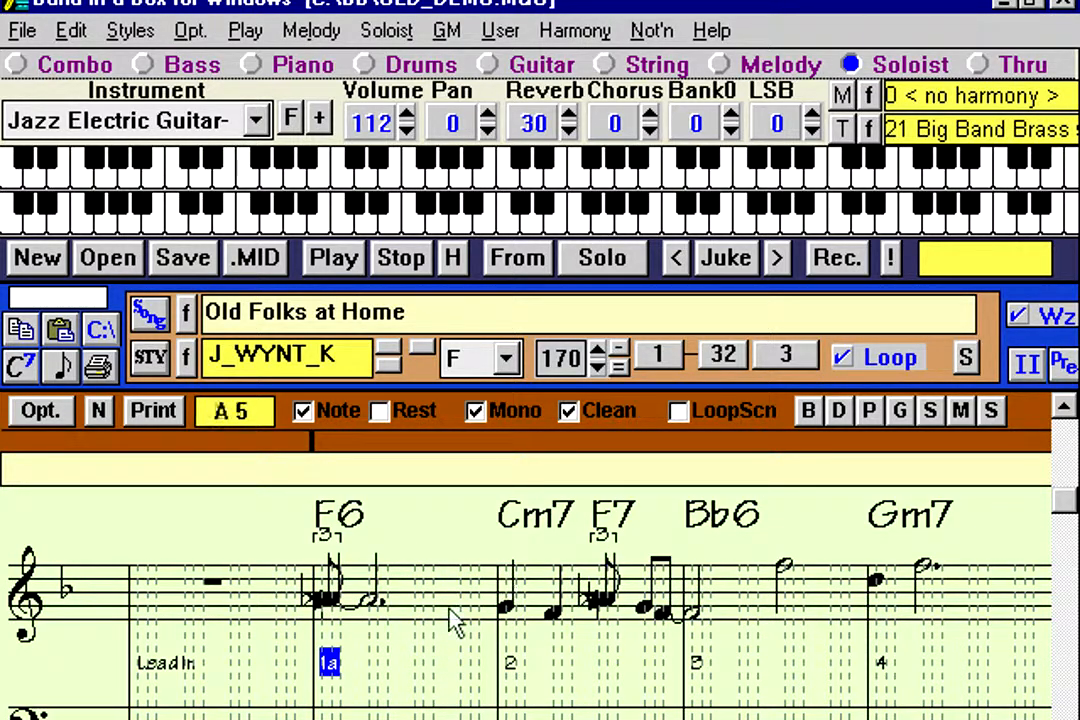
# - Switch the notation to note roll mode, and play the song from the lead-in bar before stopping playback
pyautogui.click(103, 412)
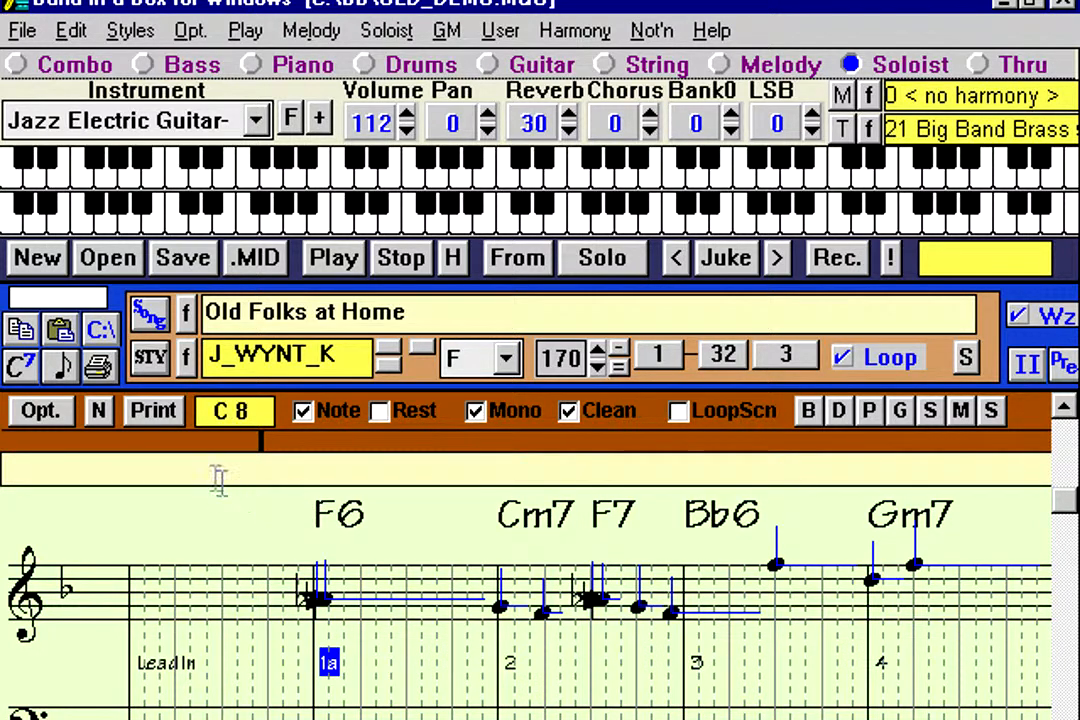
pyautogui.doubleClick(192, 449)
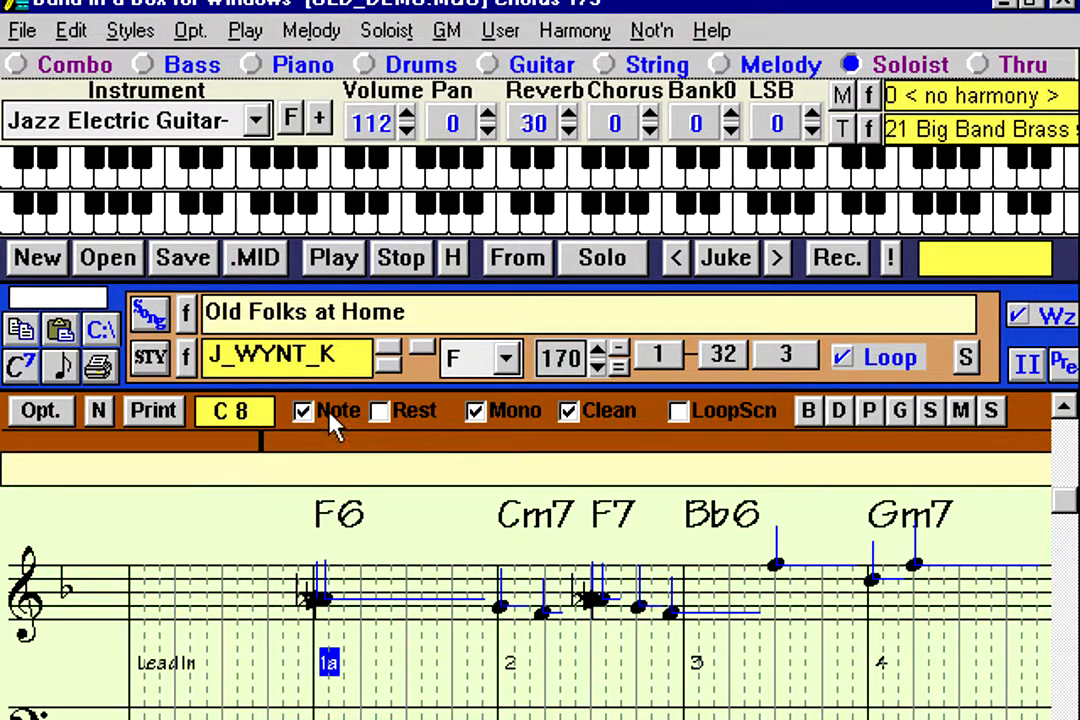
pyautogui.click(408, 265)
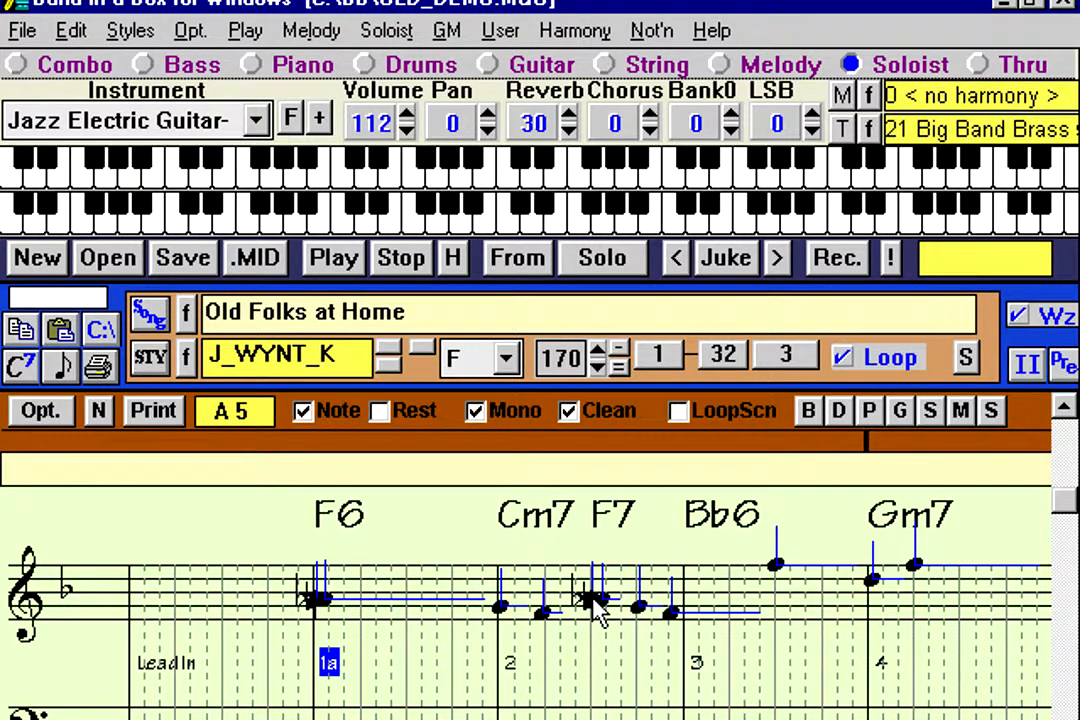
# - Raise the velocity of the Ab5 grace note at the start of bar 1 to 101, and delete that note
pyautogui.click(311, 600)
pyautogui.doubleClick(313, 607)
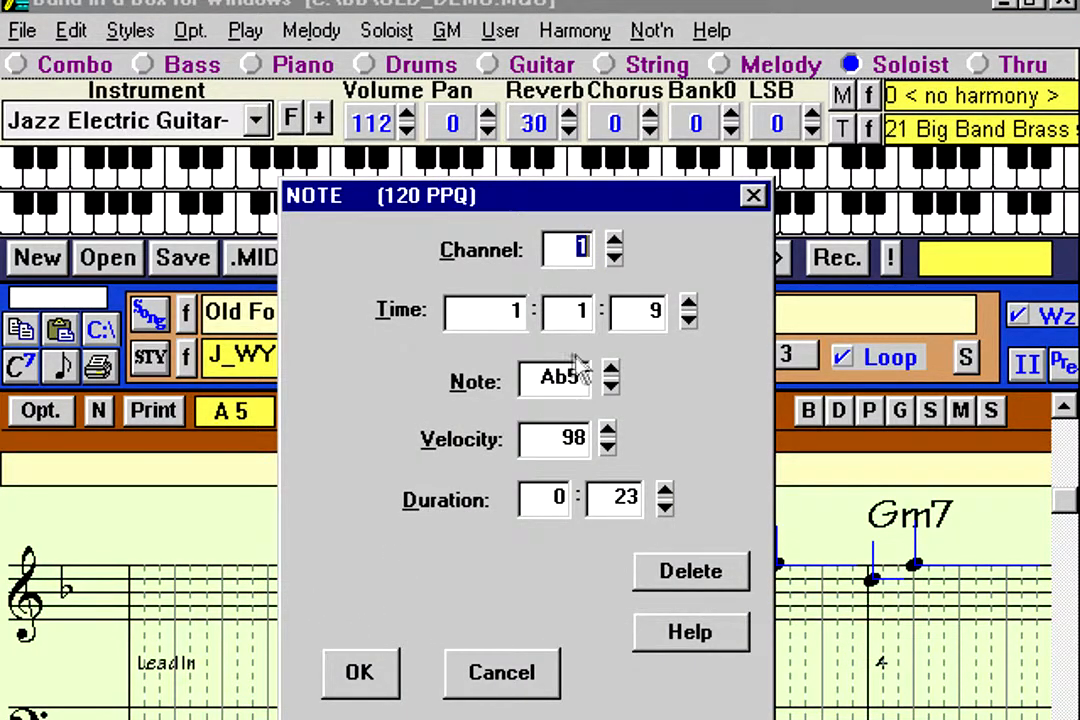
pyautogui.click(518, 312)
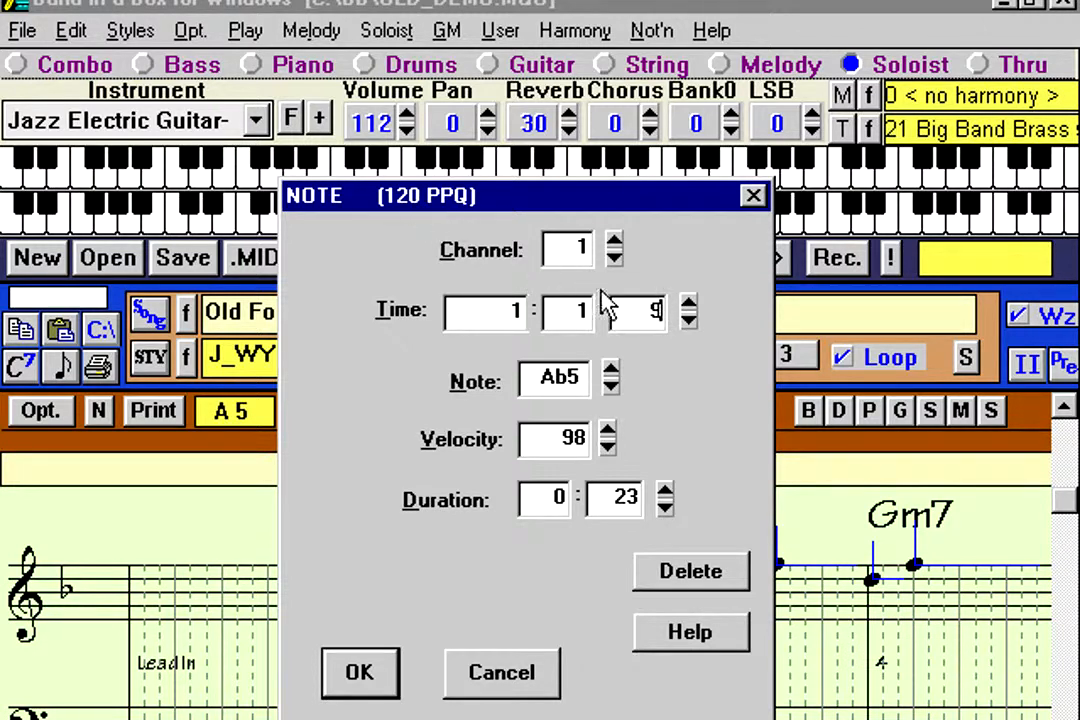
pyautogui.click(636, 318)
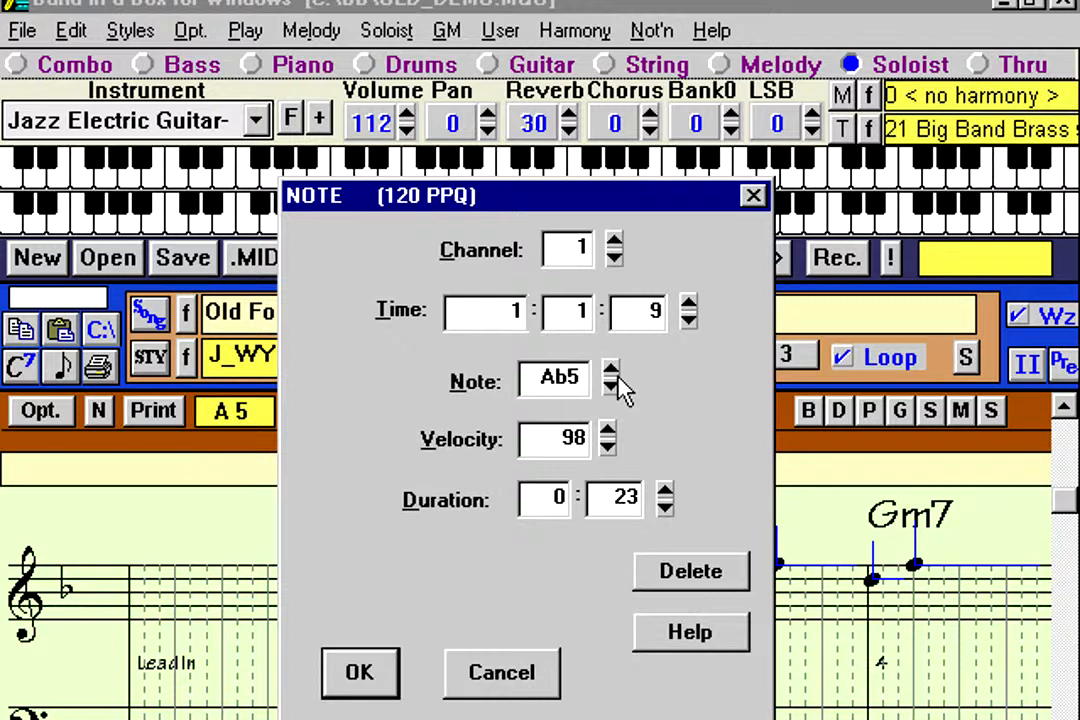
pyautogui.click(607, 432)
pyautogui.click(607, 432)
pyautogui.click(607, 432)
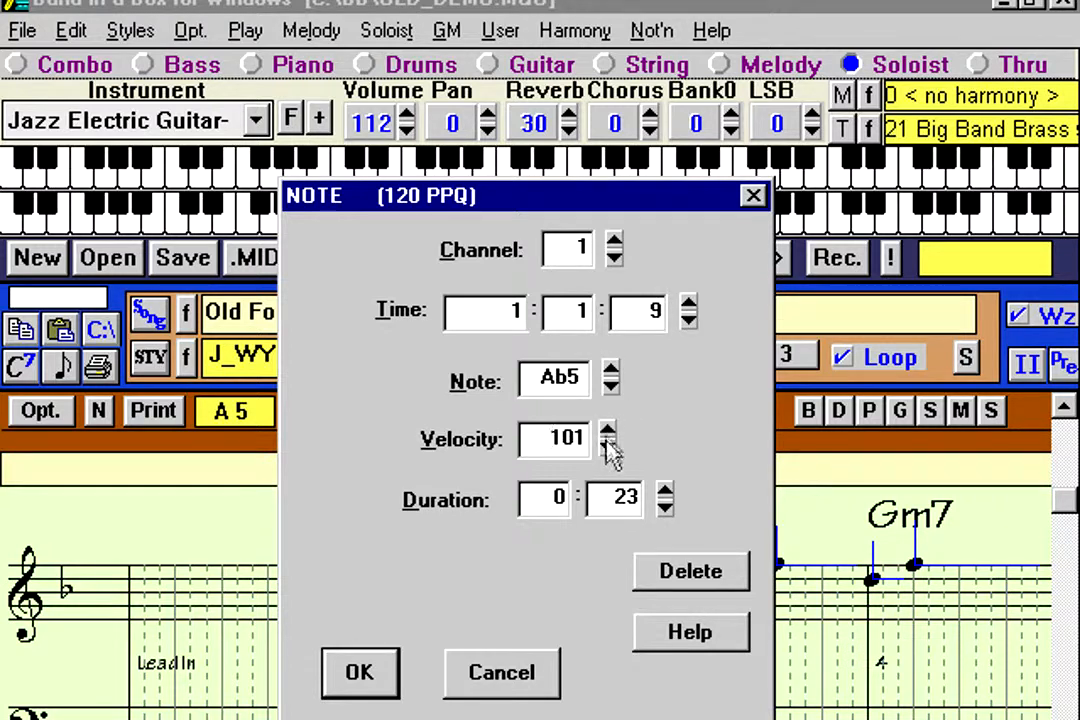
pyautogui.moveTo(630, 499); pyautogui.dragTo(591, 500)
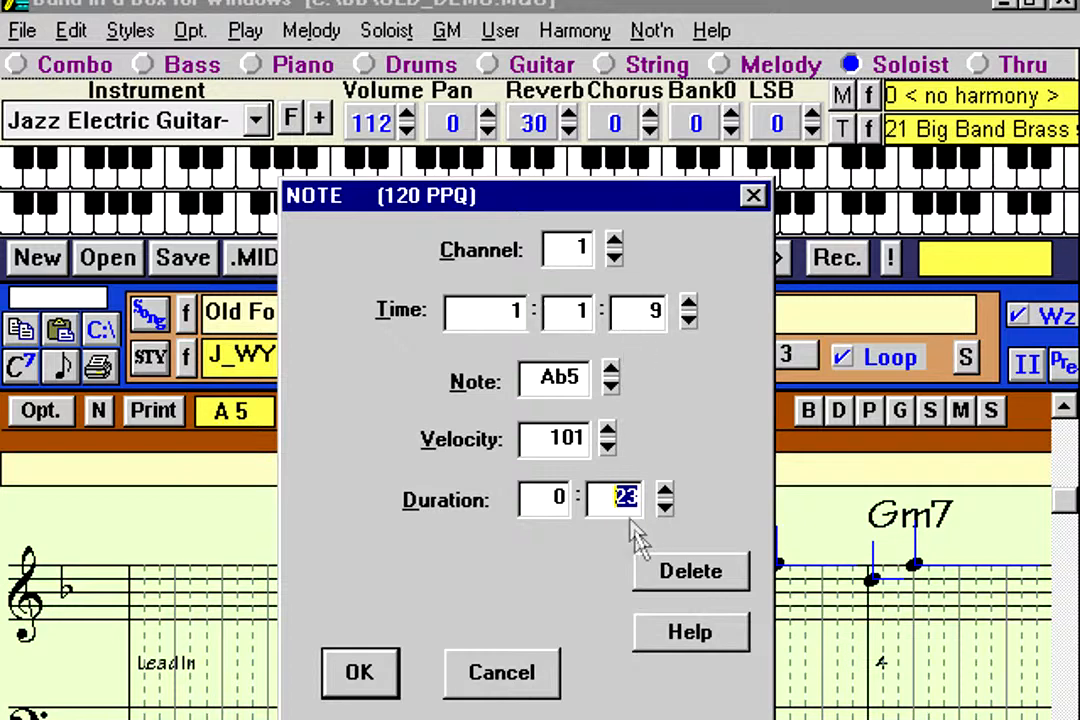
pyautogui.click(690, 574)
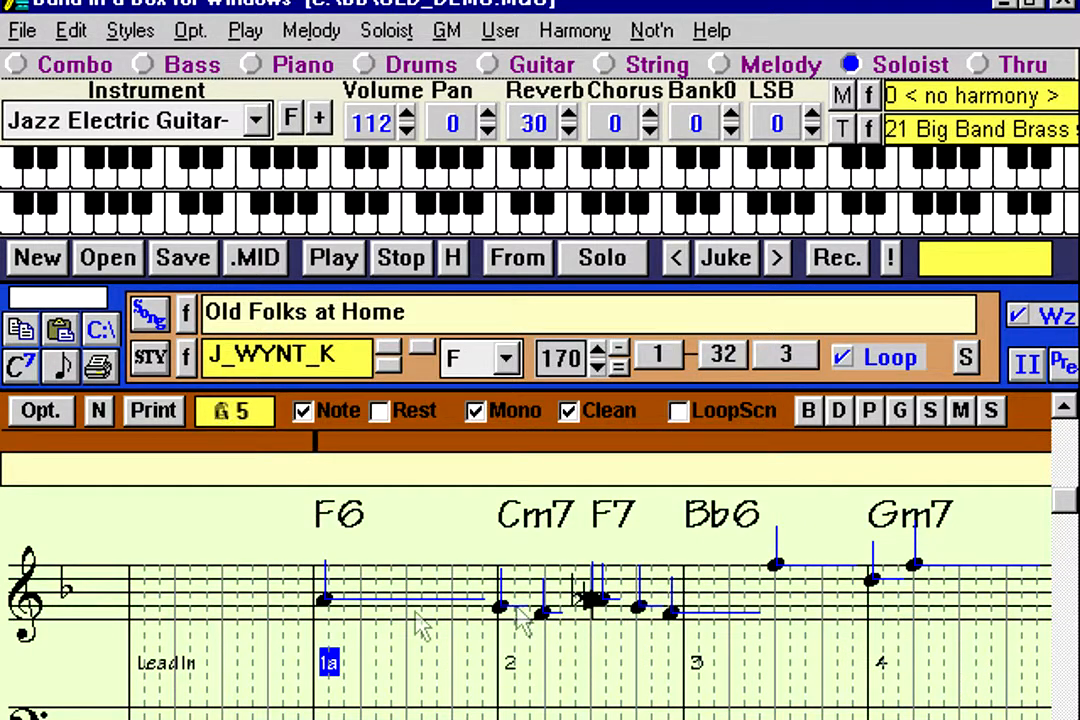
pyautogui.doubleClick(327, 598)
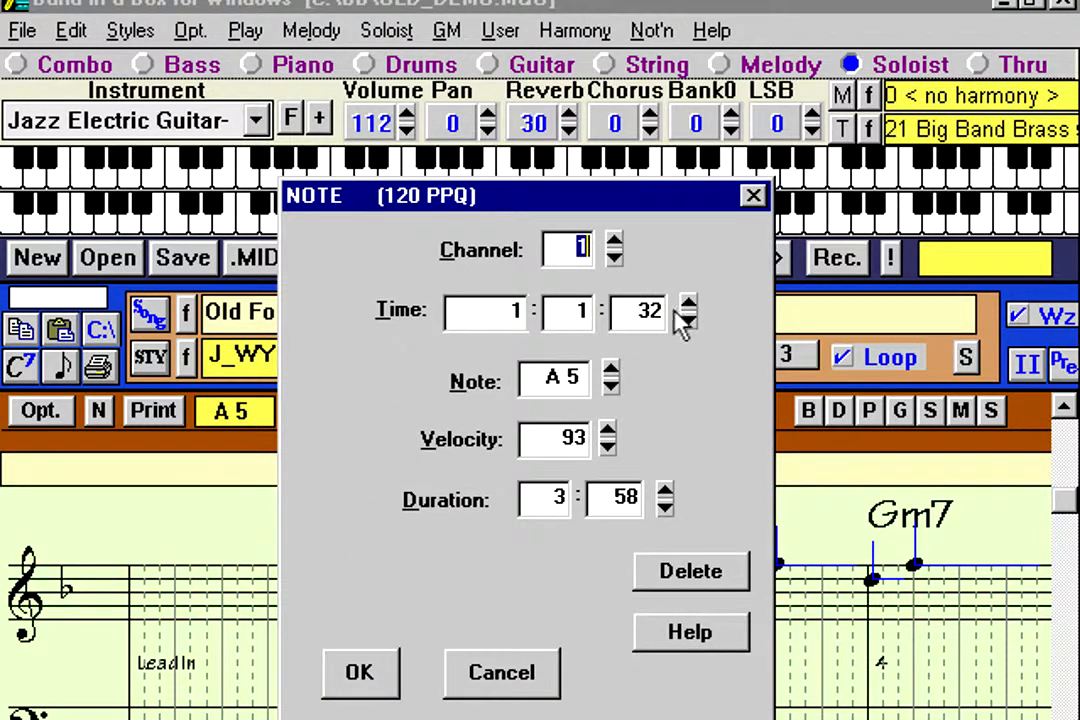
pyautogui.moveTo(658, 311); pyautogui.dragTo(578, 304)
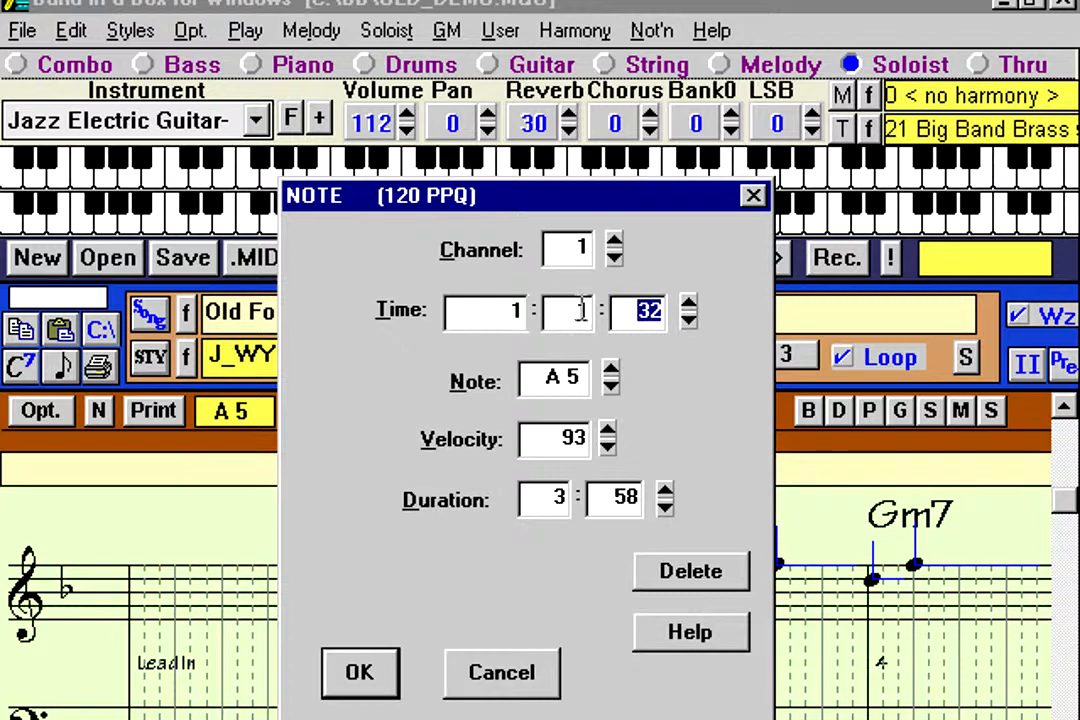
pyautogui.write('09')
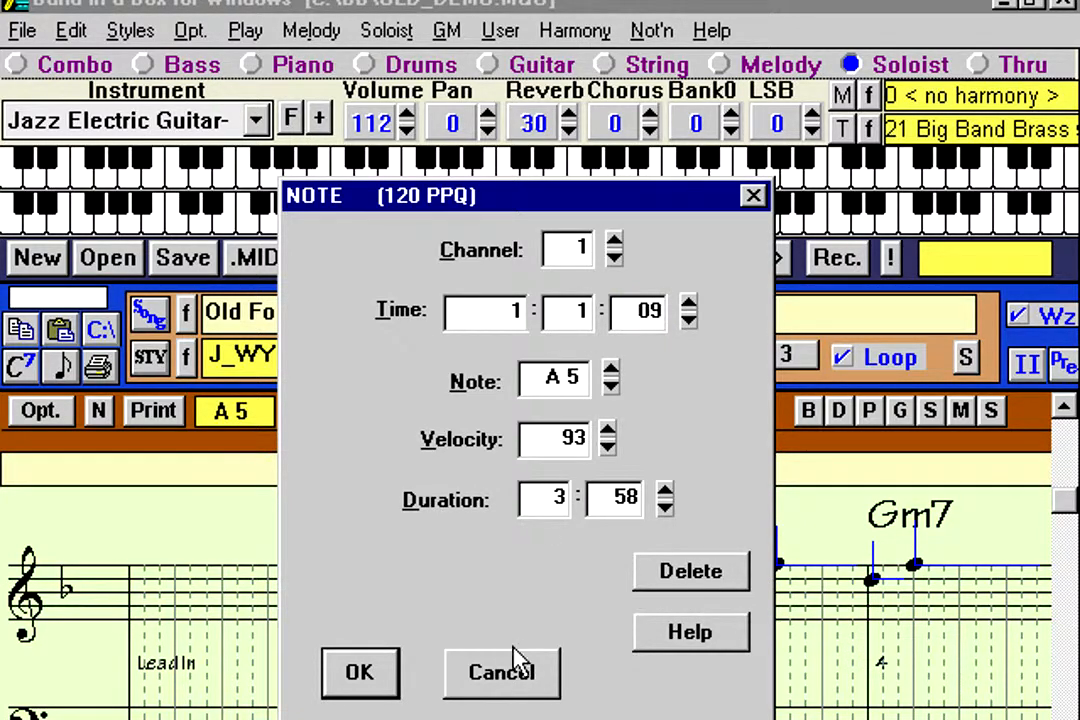
pyautogui.click(501, 678)
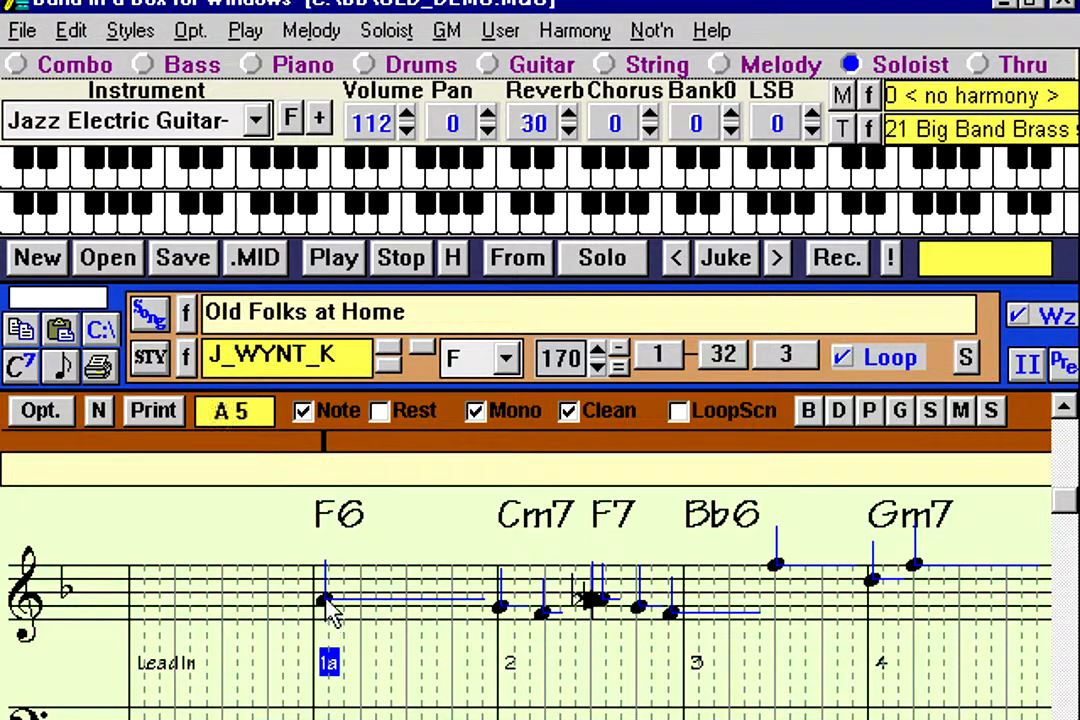
# - Move the A5 note in bar 1 back onto the first beat line and check its note settings
pyautogui.moveTo(326, 601); pyautogui.dragTo(327, 602)
pyautogui.moveTo(327, 603); pyautogui.dragTo(325, 605)
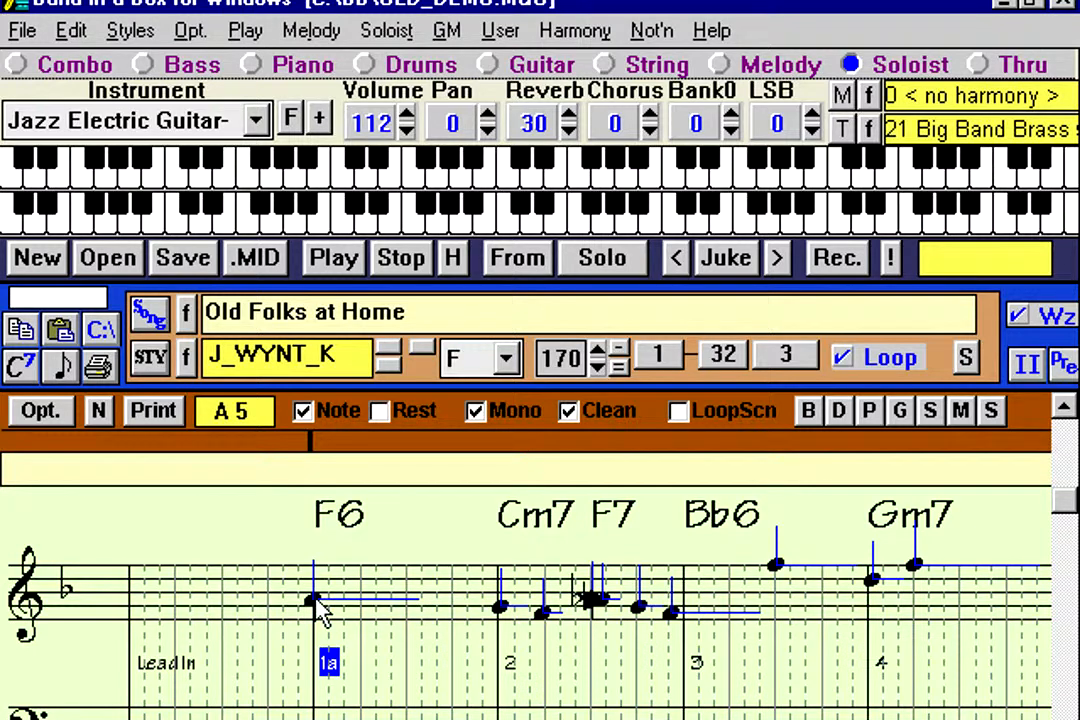
pyautogui.moveTo(318, 610)
pyautogui.mouseDown()
pyautogui.moveTo(322, 582)
pyautogui.moveTo(318, 601)
pyautogui.mouseUp()
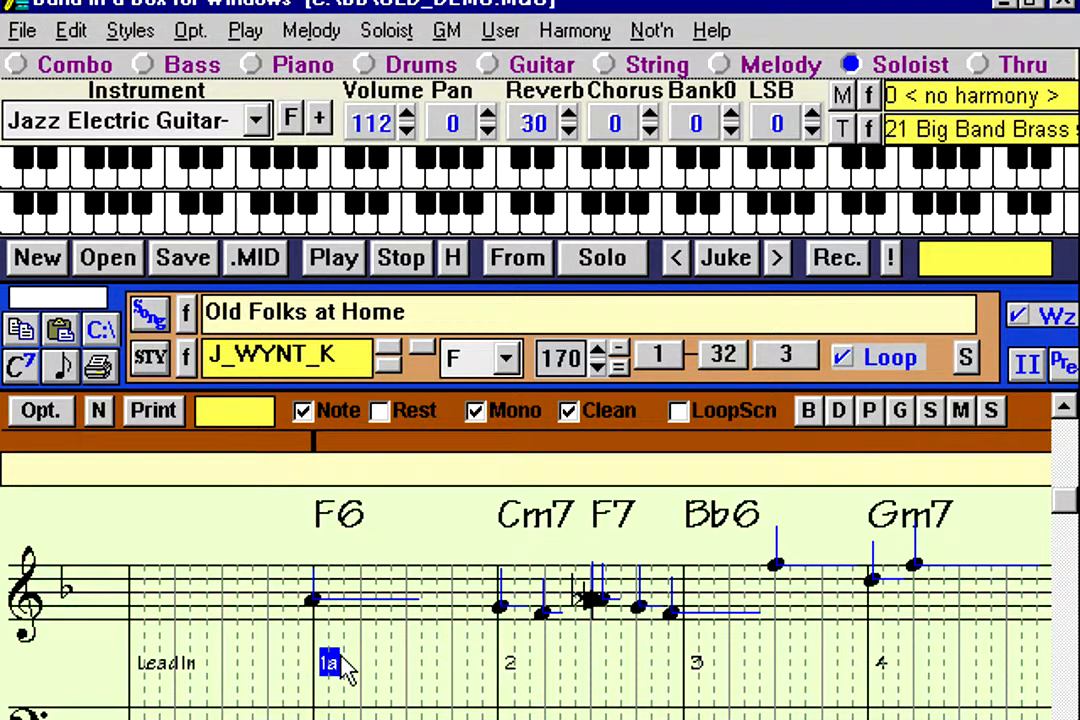
pyautogui.rightClick(316, 605)
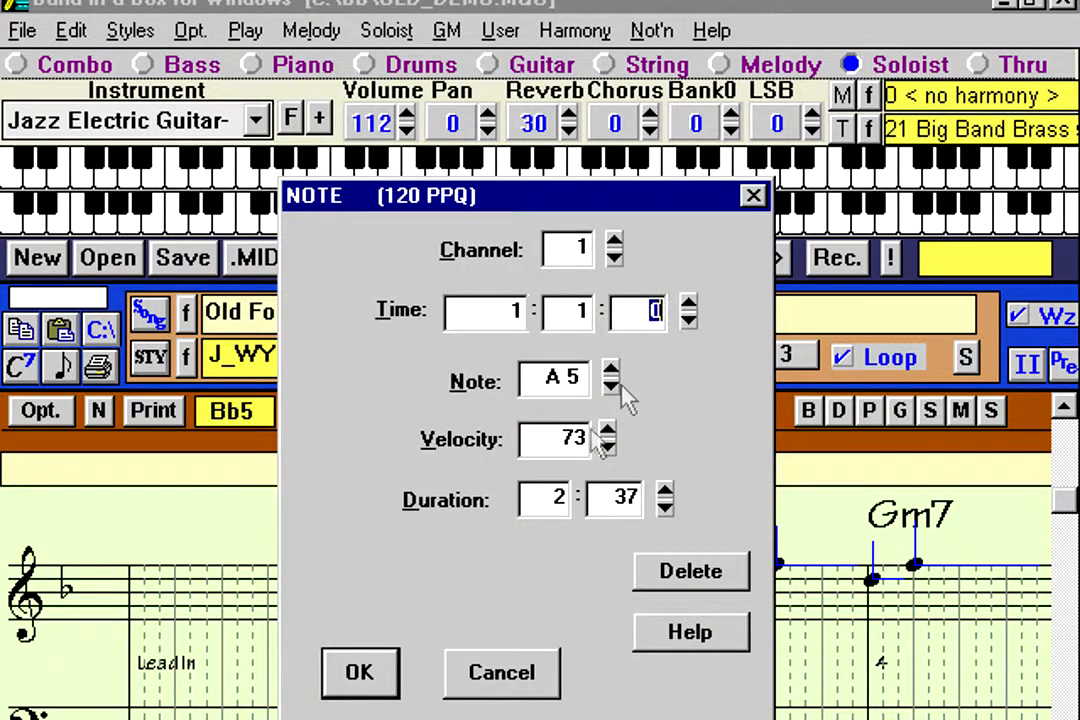
pyautogui.click(488, 684)
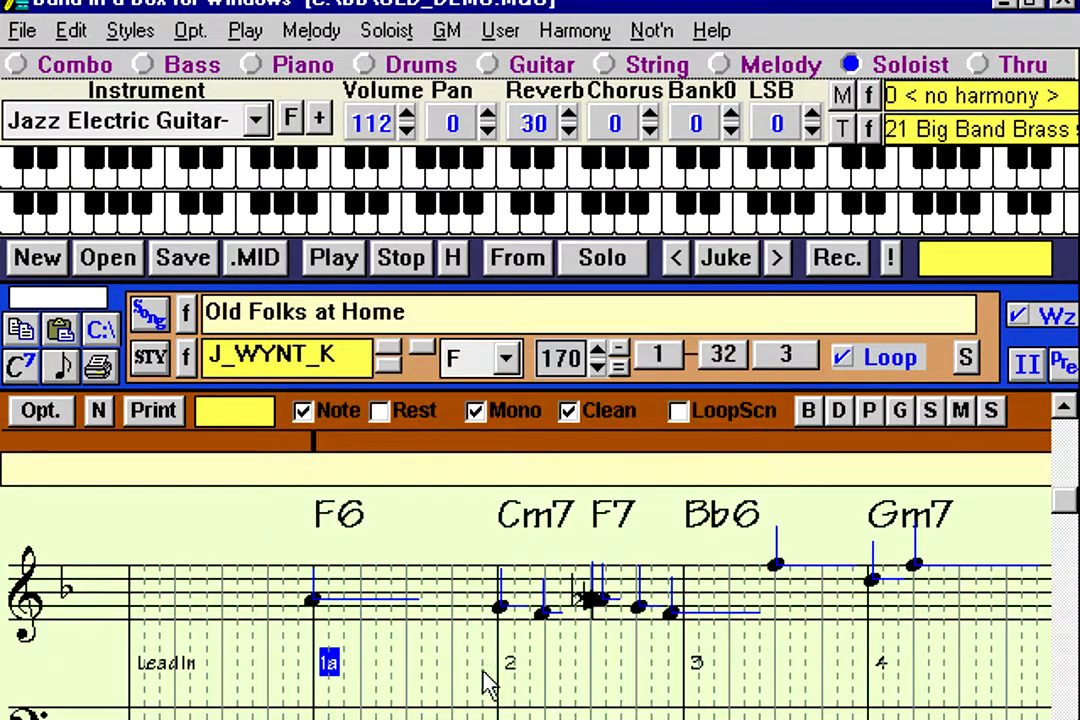
# - Delete the Ab5 grace note under F7 in bar 2 and move the adjacent A5 note onto beat 3
pyautogui.rightClick(597, 608)
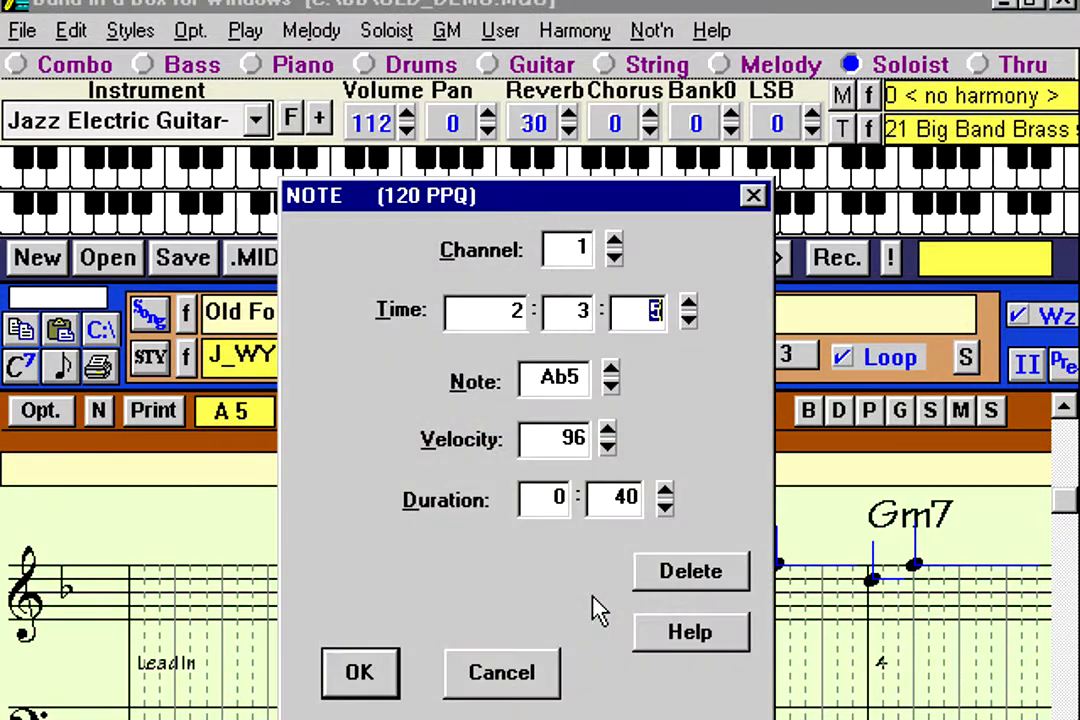
pyautogui.click(695, 570)
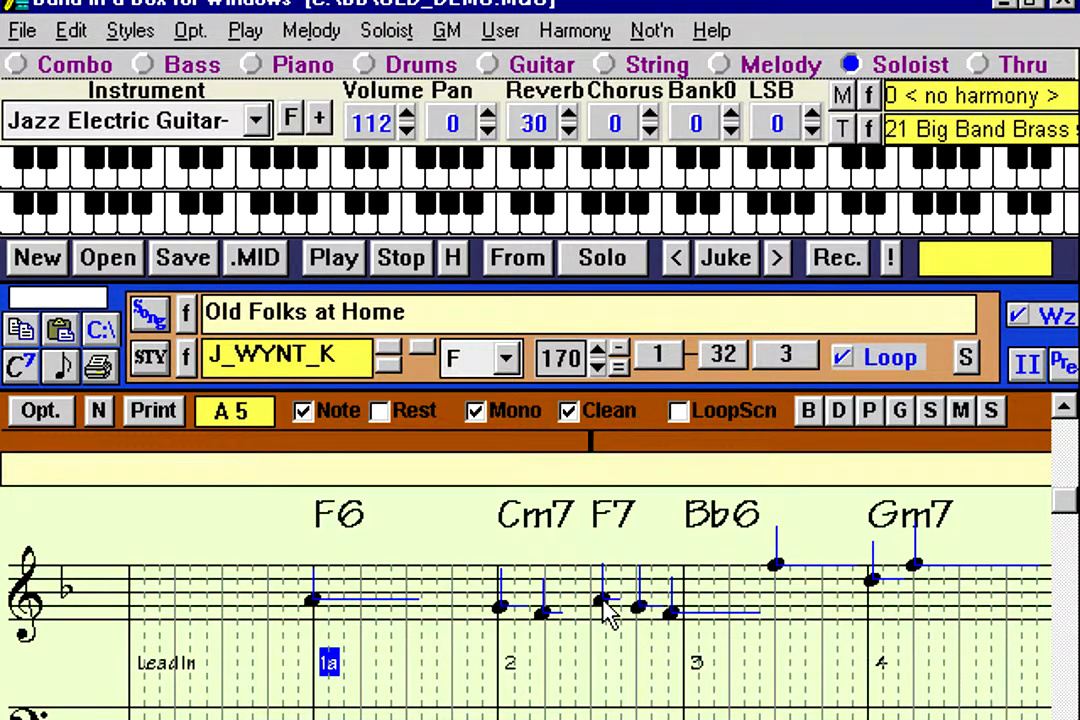
pyautogui.moveTo(607, 612); pyautogui.dragTo(613, 628)
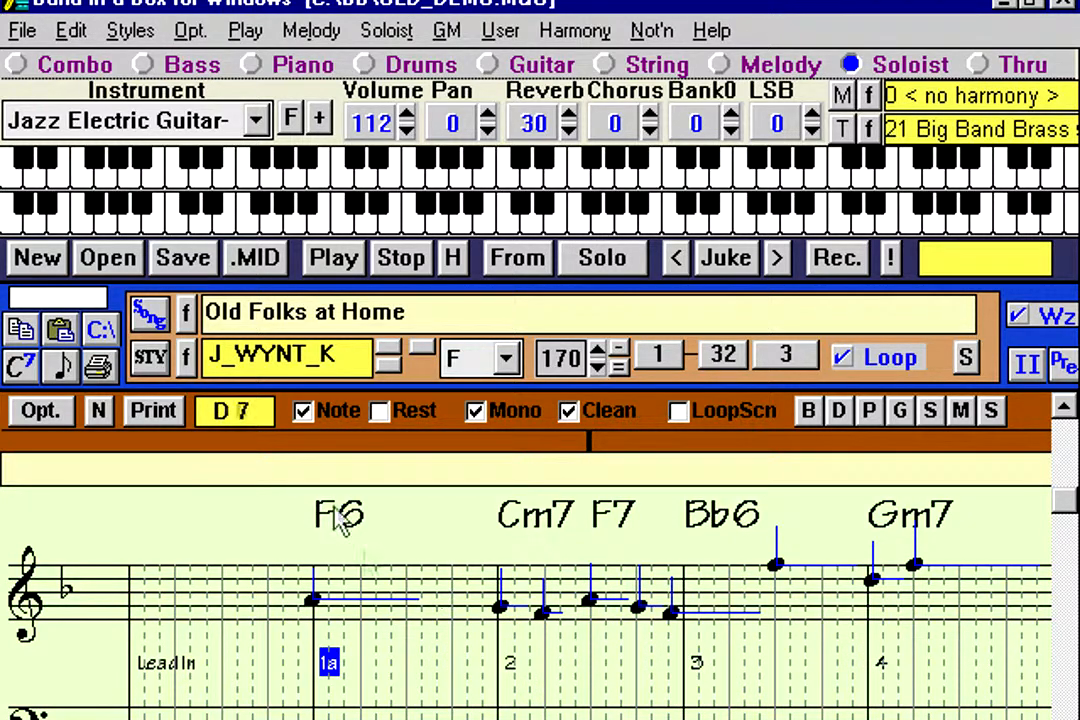
# - Cycle through standard notation to editable notation mode, and play the edited melody from the lead-in bar before stopping playback
pyautogui.click(104, 420)
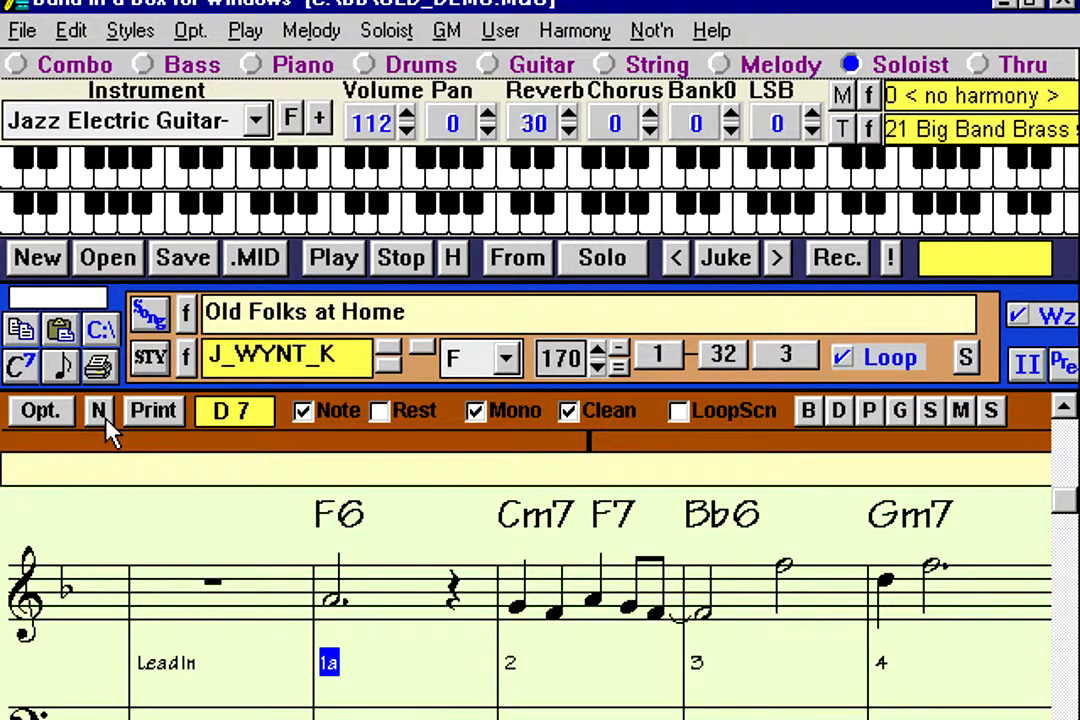
pyautogui.click(104, 415)
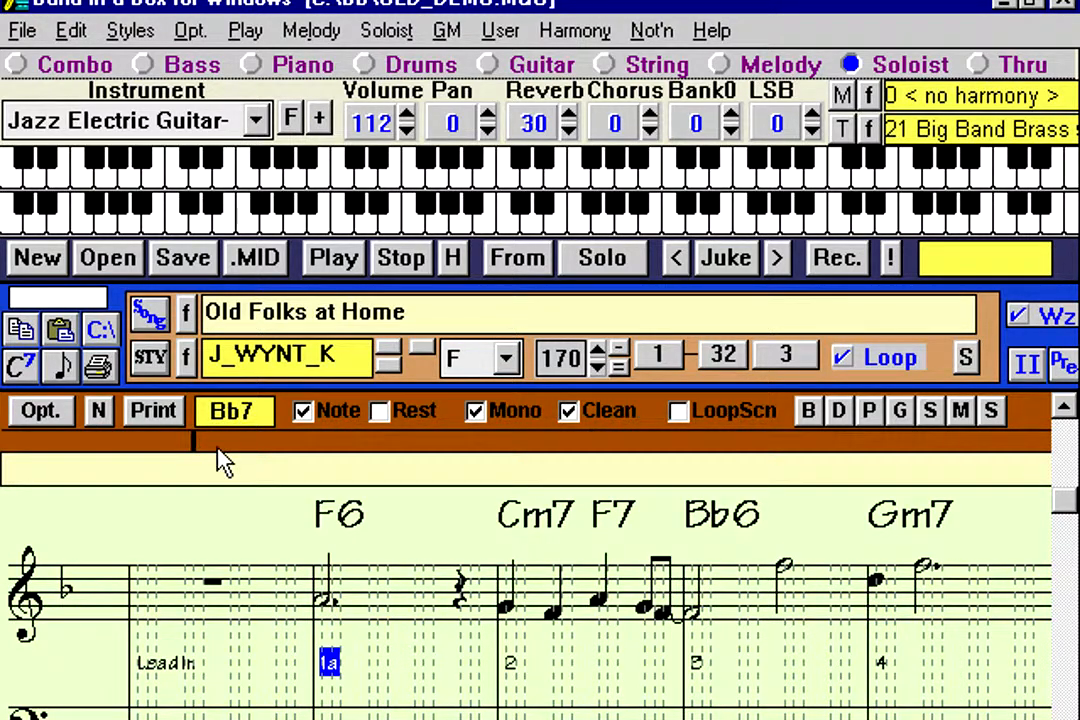
pyautogui.doubleClick(215, 473)
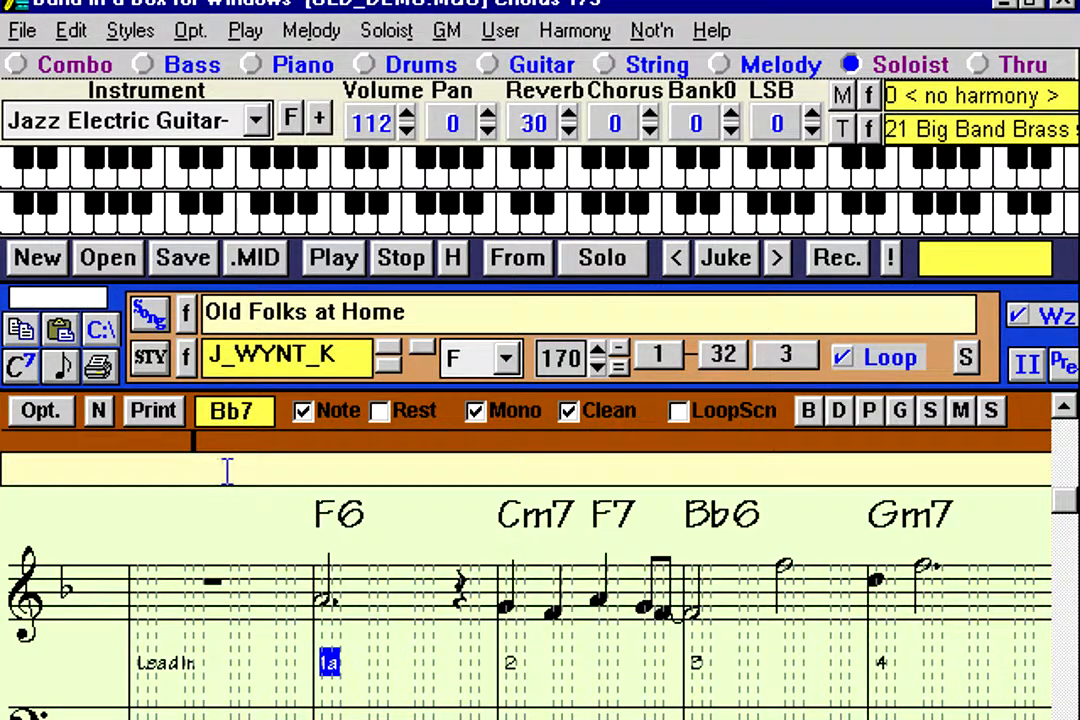
pyautogui.click(400, 262)
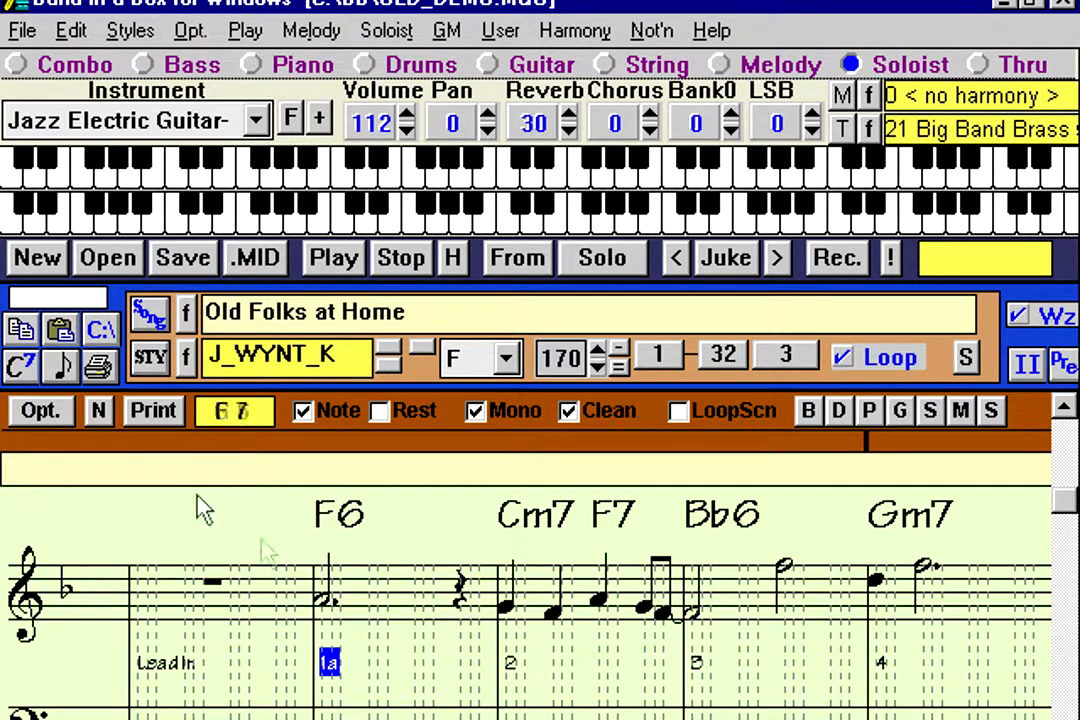
# - Insert A5 notes on beats 3 and 2 of bar 1
pyautogui.click(404, 605)
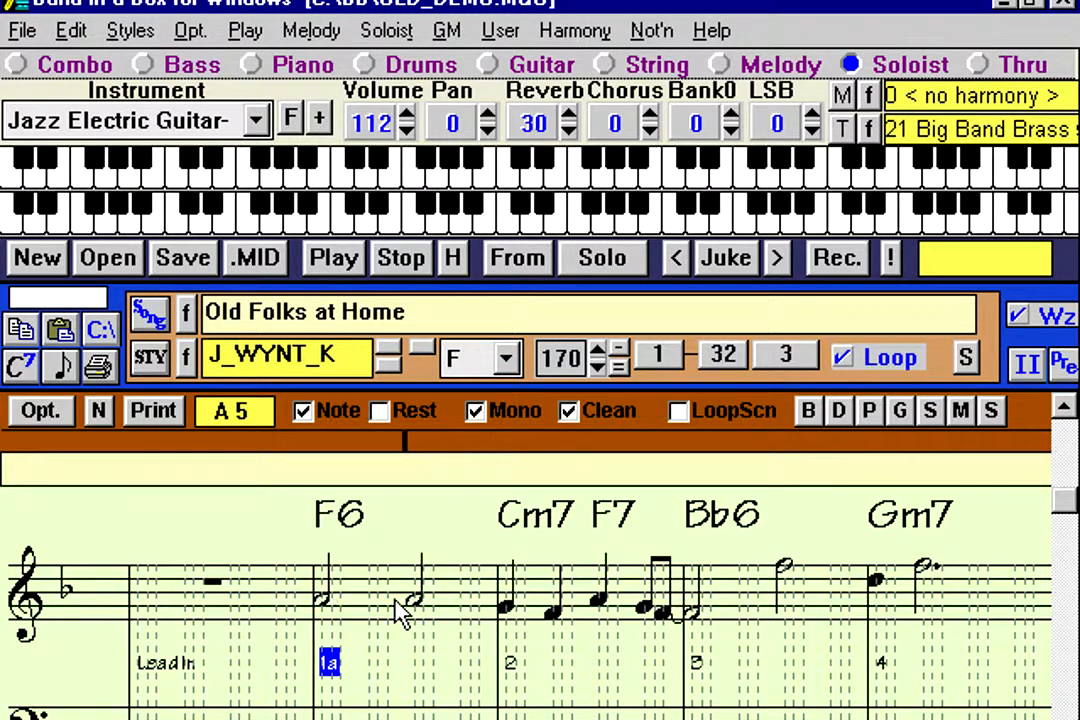
pyautogui.click(369, 605)
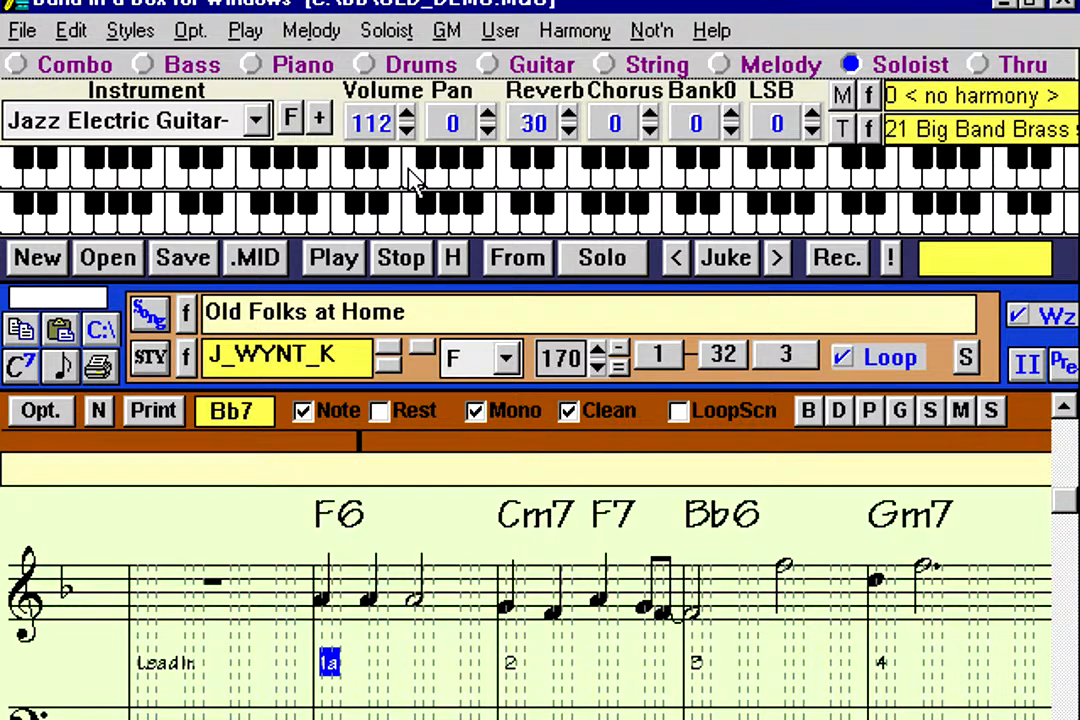
# - Erase the entire melody of the song, keeping the notation view open
pyautogui.click(70, 366)
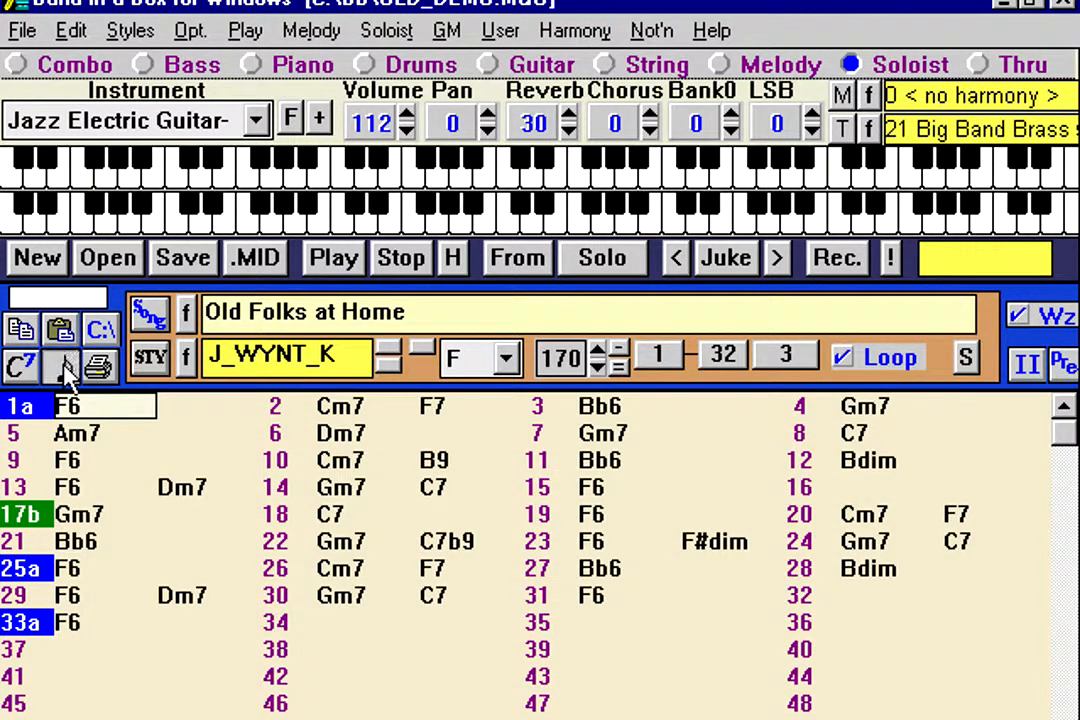
pyautogui.click(63, 368)
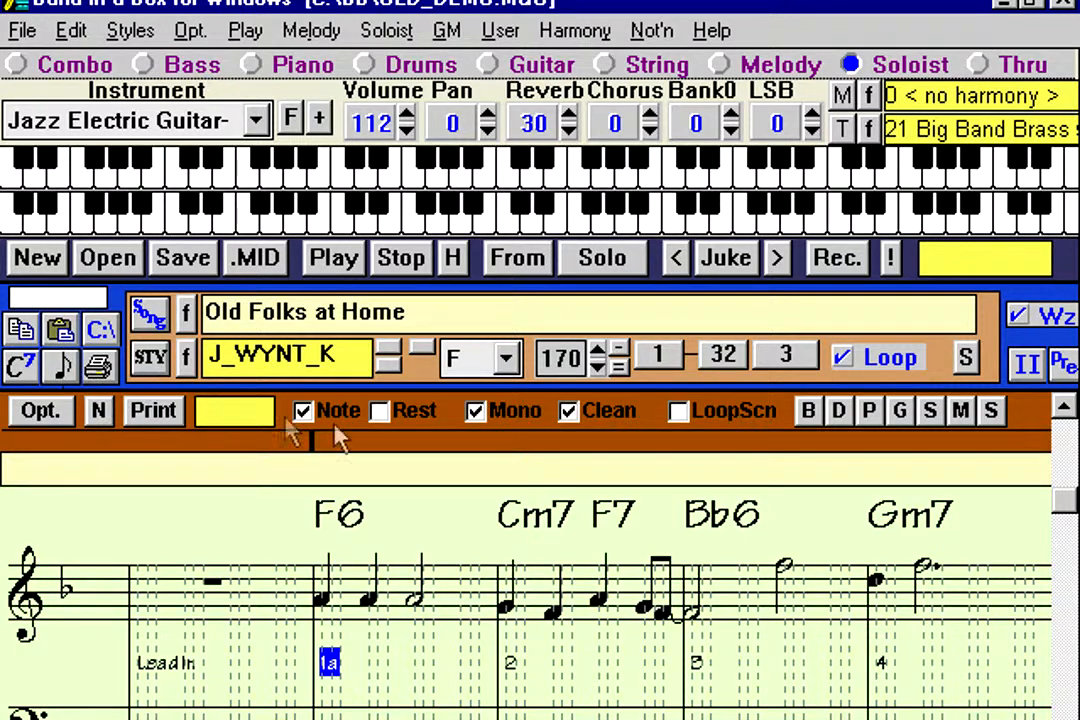
pyautogui.click(300, 34)
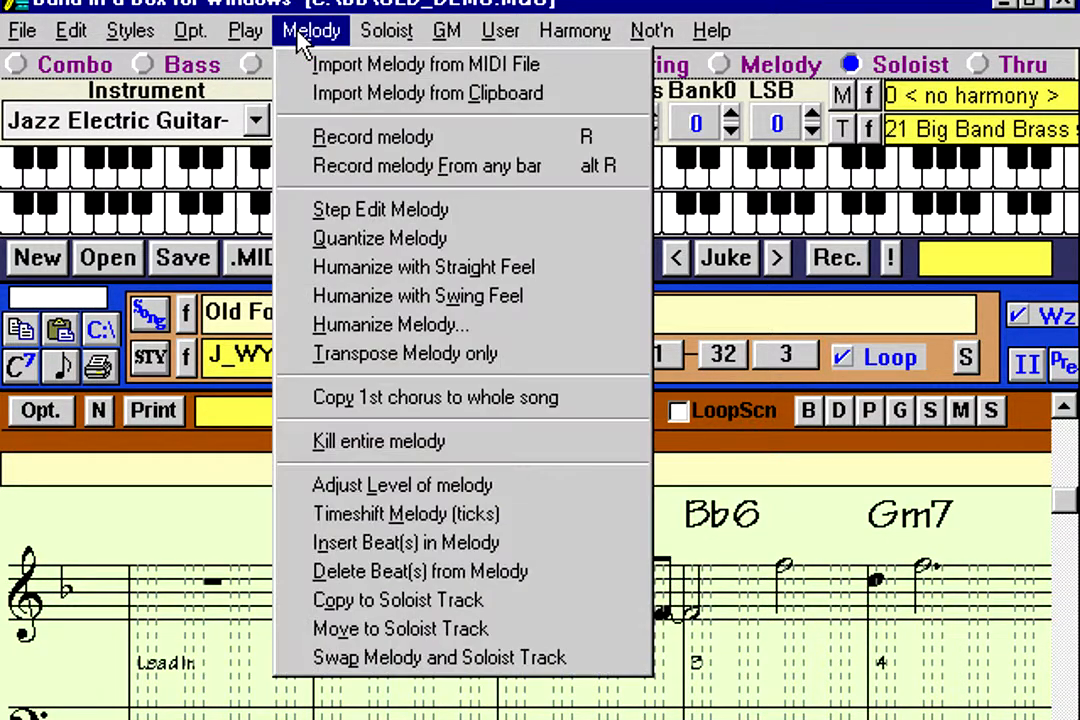
pyautogui.click(403, 443)
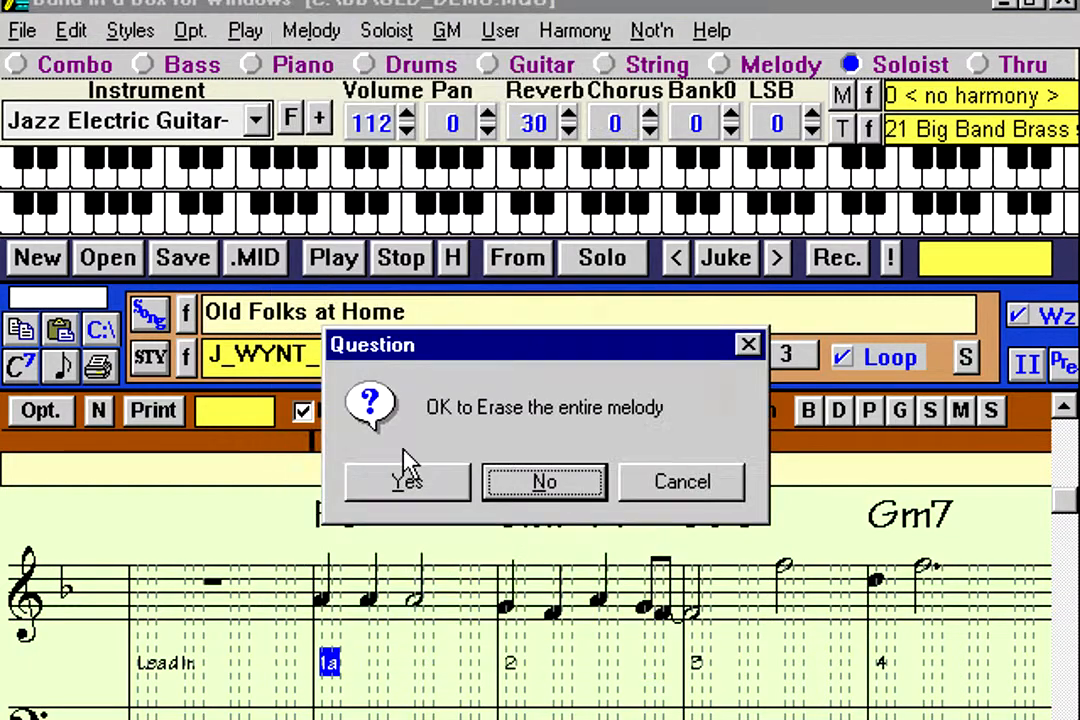
pyautogui.click(441, 484)
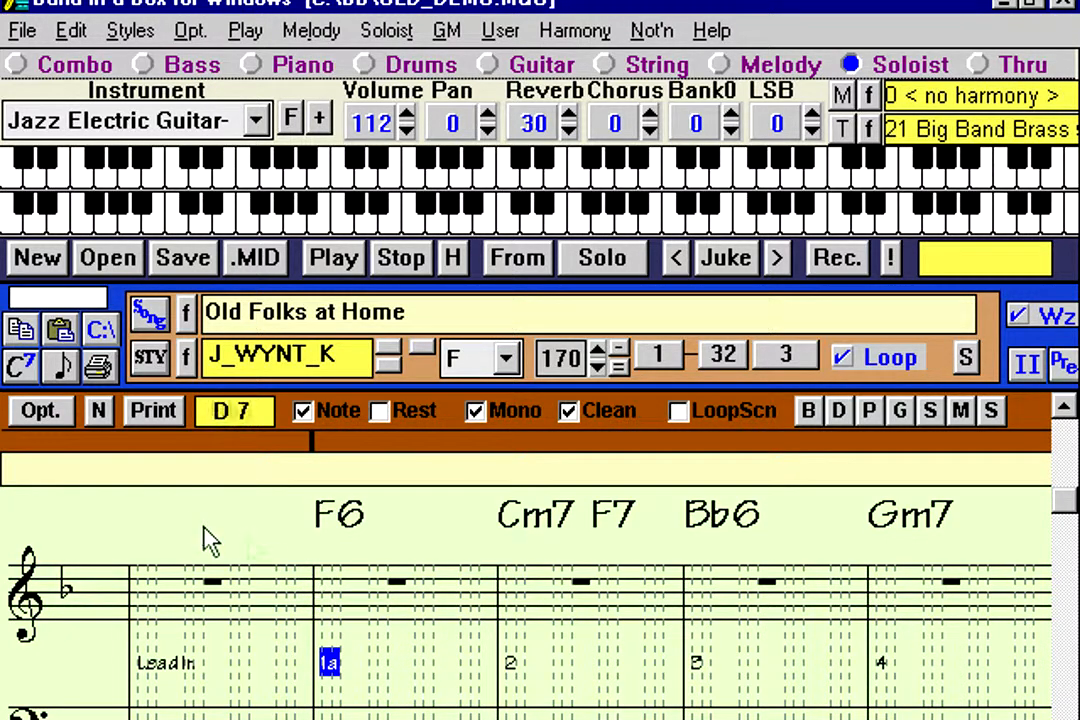
# - Cycle through standard notation to editable notation, try inserting an A5 note on beat 1 of bar 1, and delete it
pyautogui.click(100, 413)
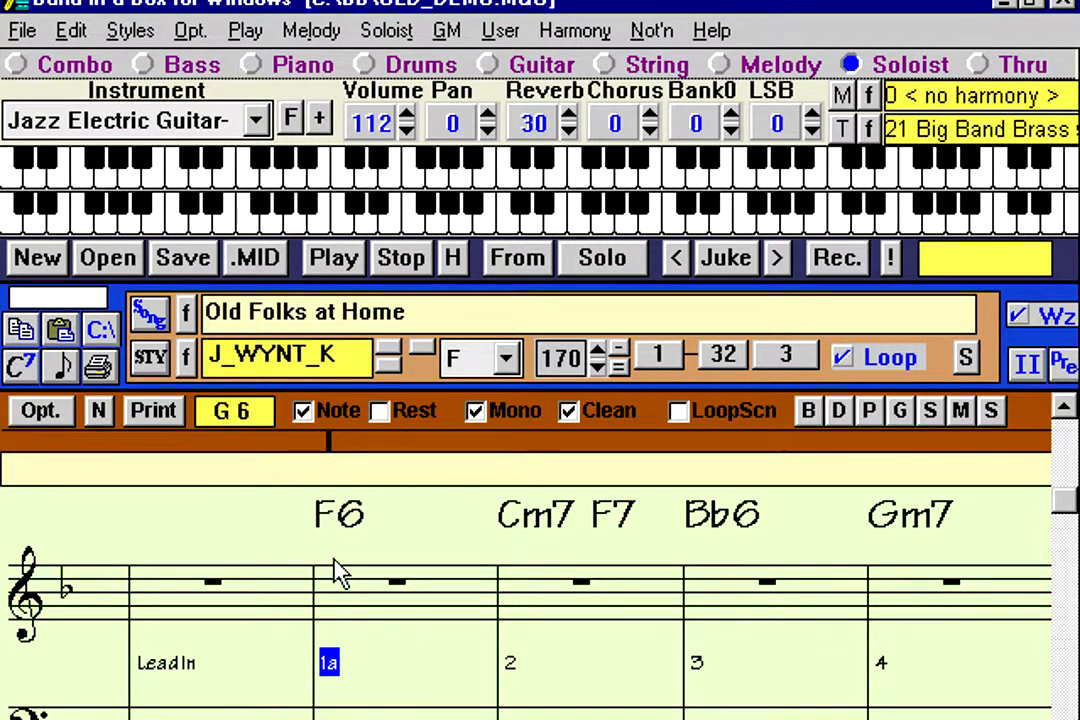
pyautogui.click(100, 412)
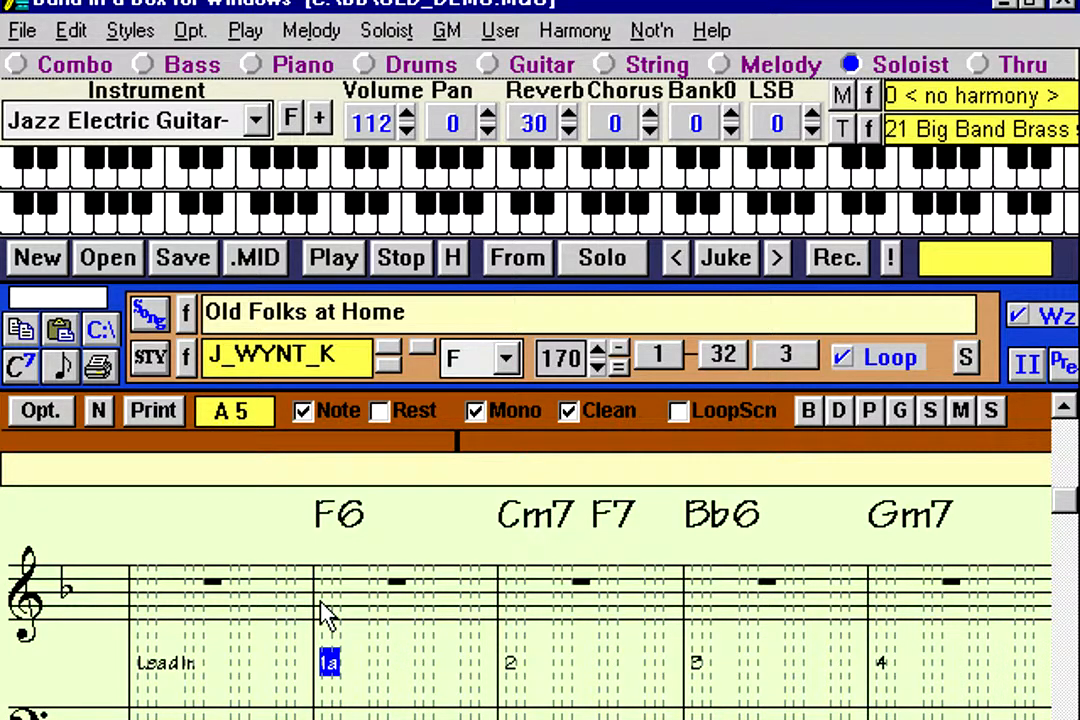
pyautogui.moveTo(325, 605); pyautogui.dragTo(527, 600)
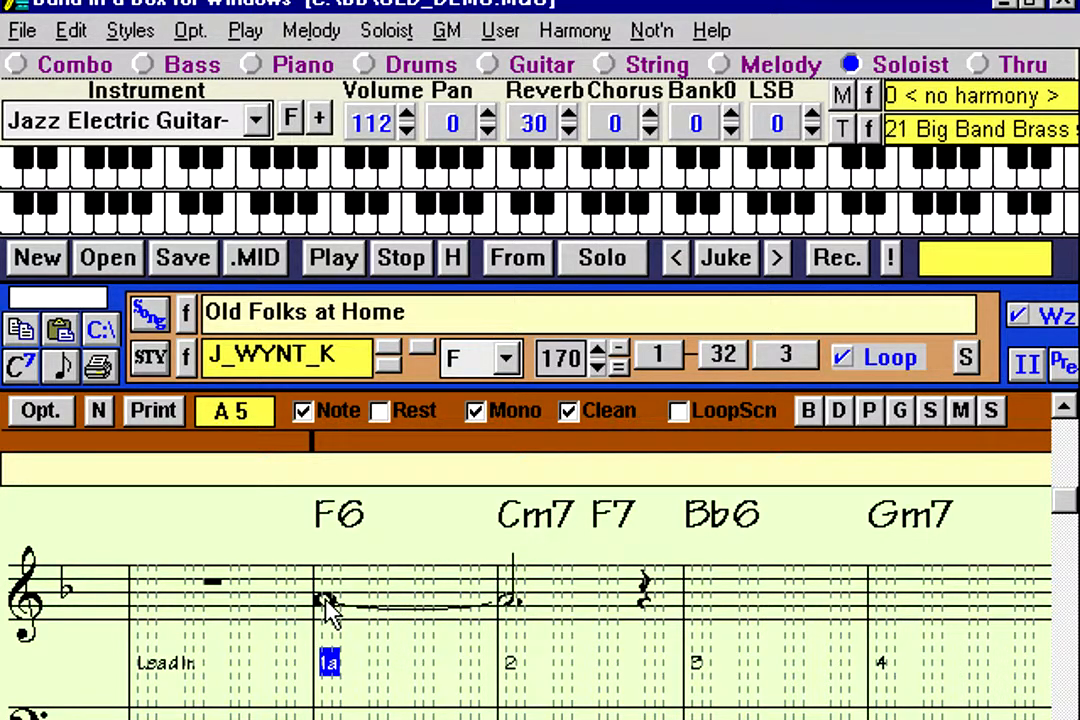
pyautogui.rightClick(330, 608)
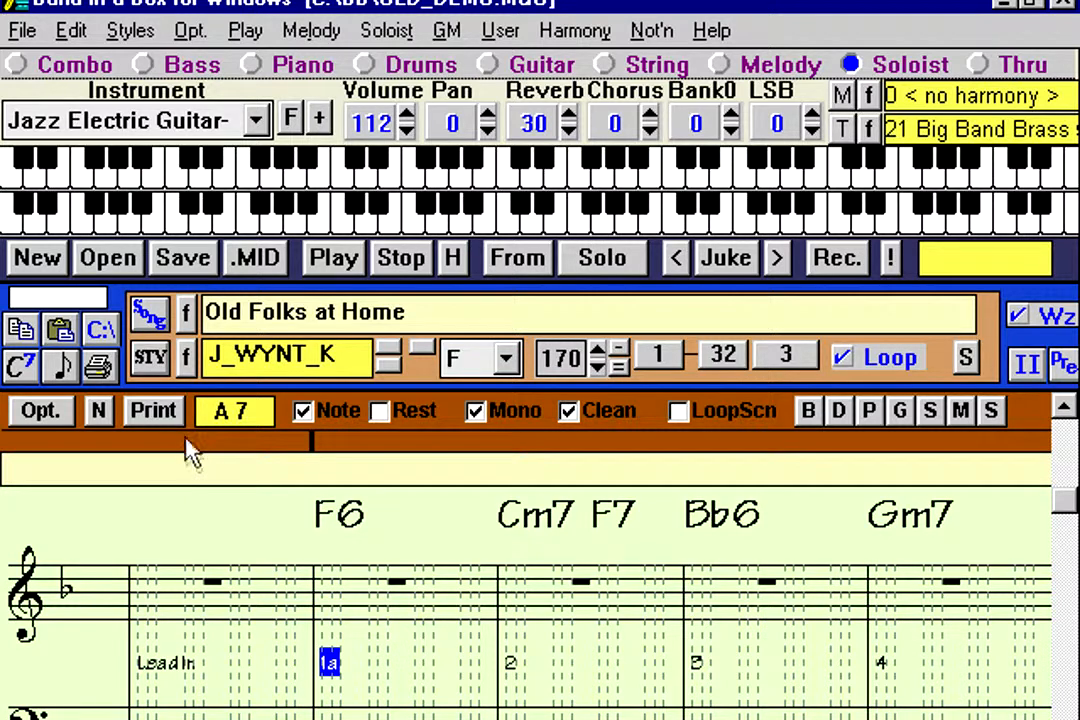
# - Switch to staff roll notation, insert an A5 note on beat 1 of bar 1, and check its note settings without changes
pyautogui.click(100, 414)
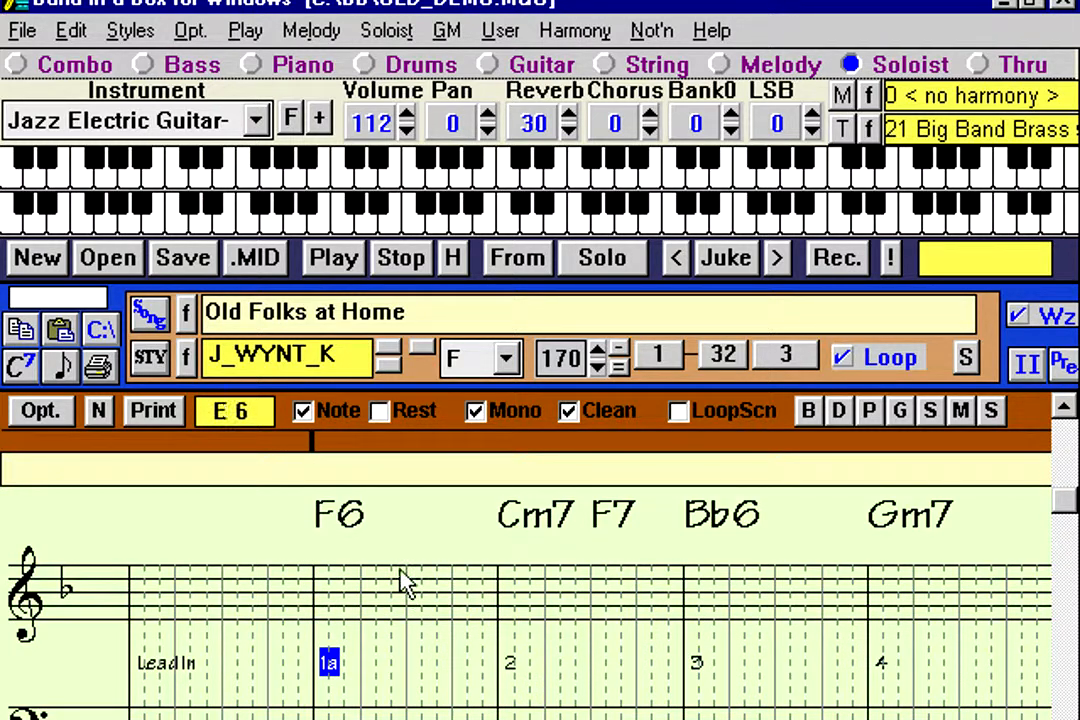
pyautogui.click(318, 610)
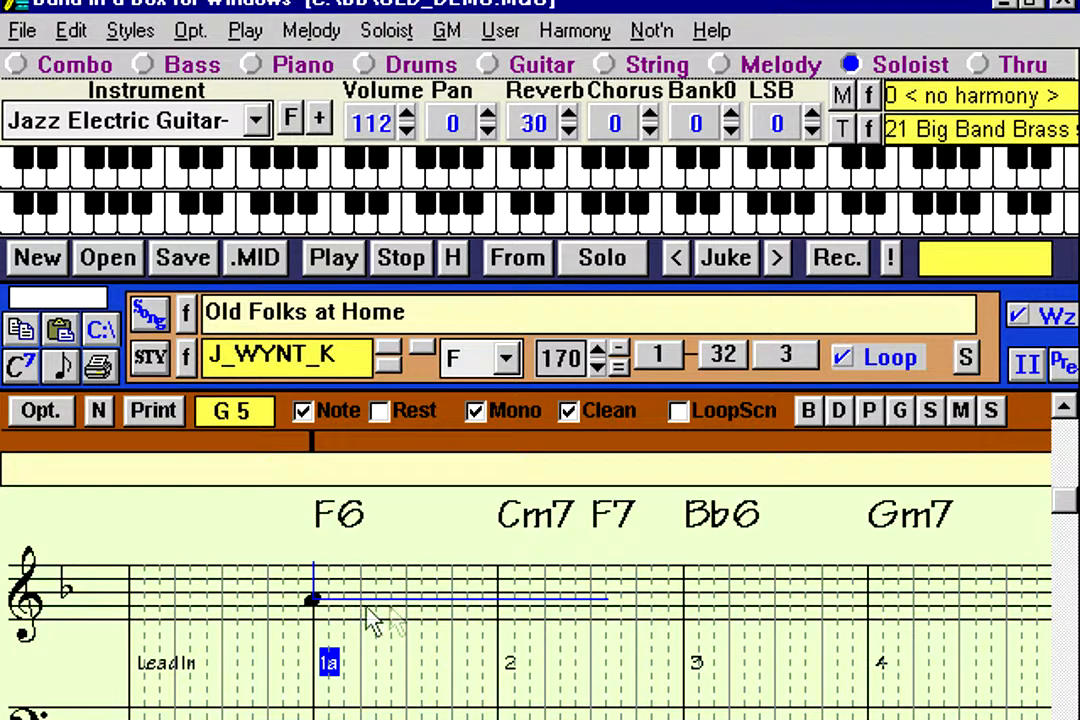
pyautogui.doubleClick(316, 604)
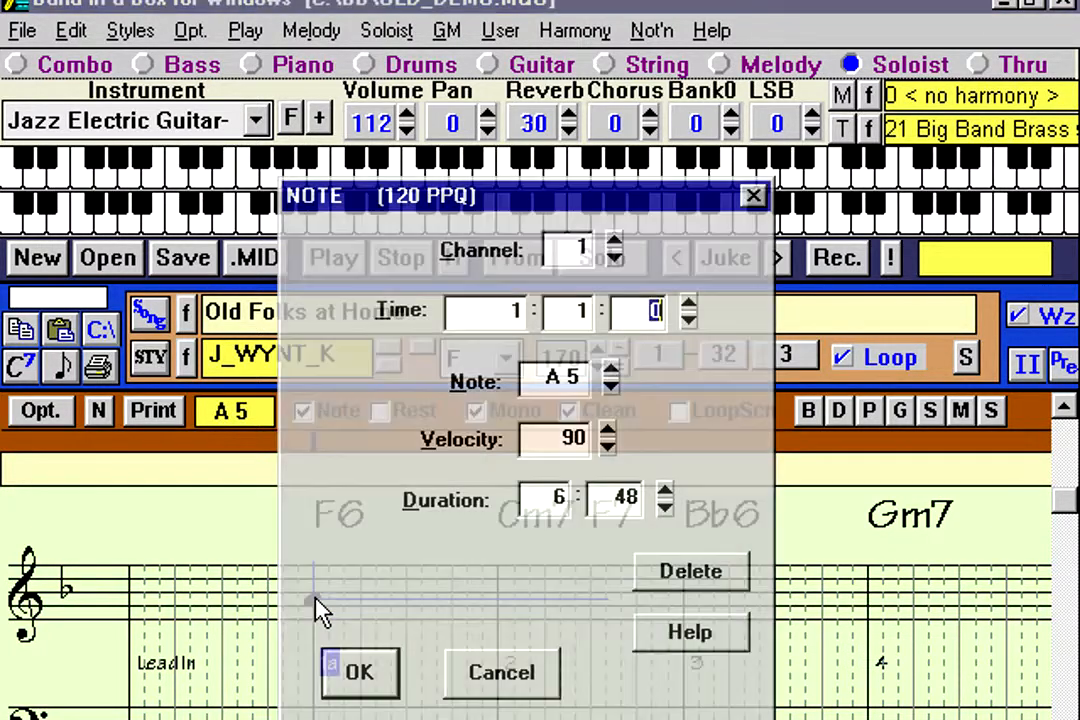
pyautogui.click(513, 690)
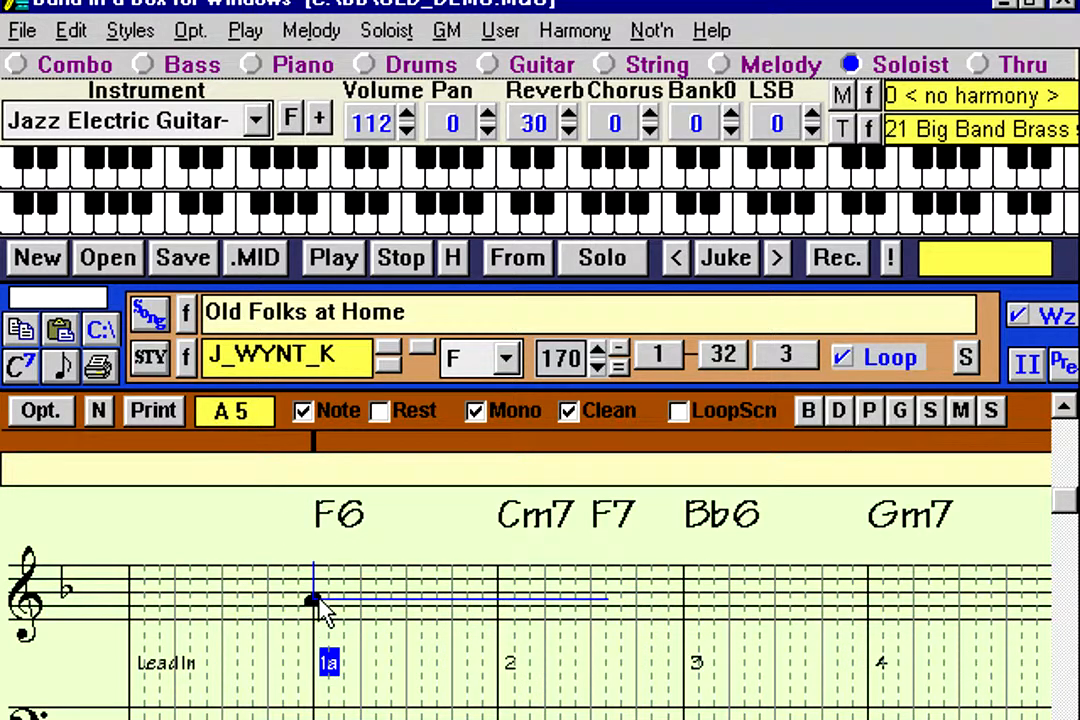
pyautogui.doubleClick(316, 603)
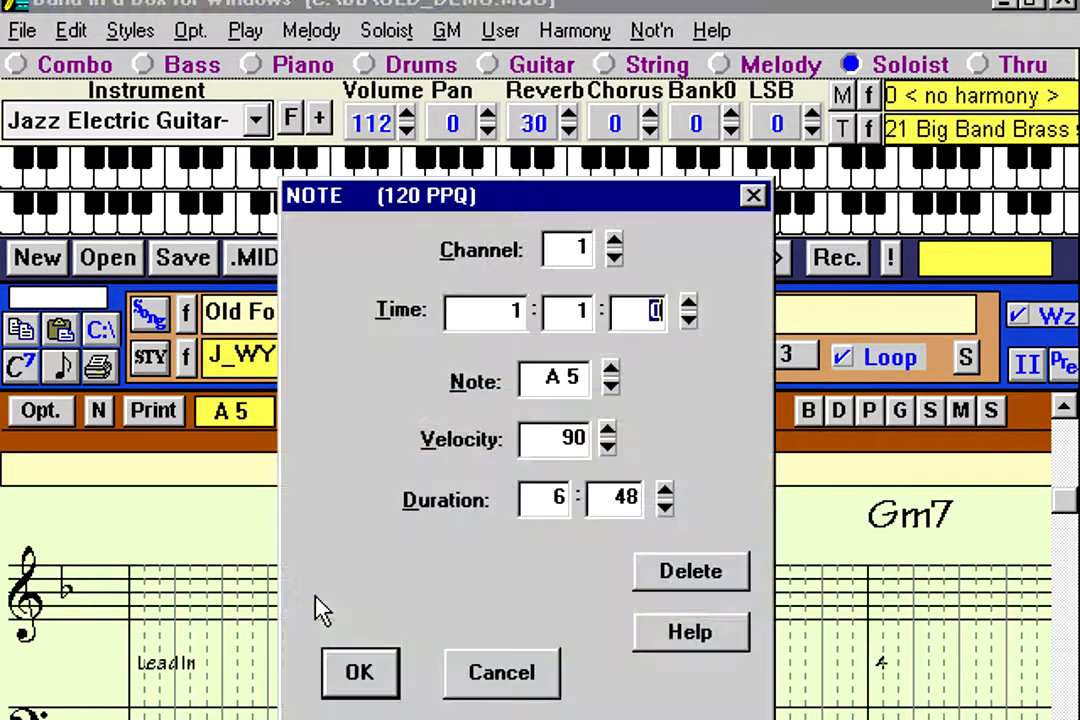
pyautogui.click(478, 676)
# - Review the inserted note defaults in the notation options, and try adding an A5 note on beat 3 of bar 1
pyautogui.click(40, 410)
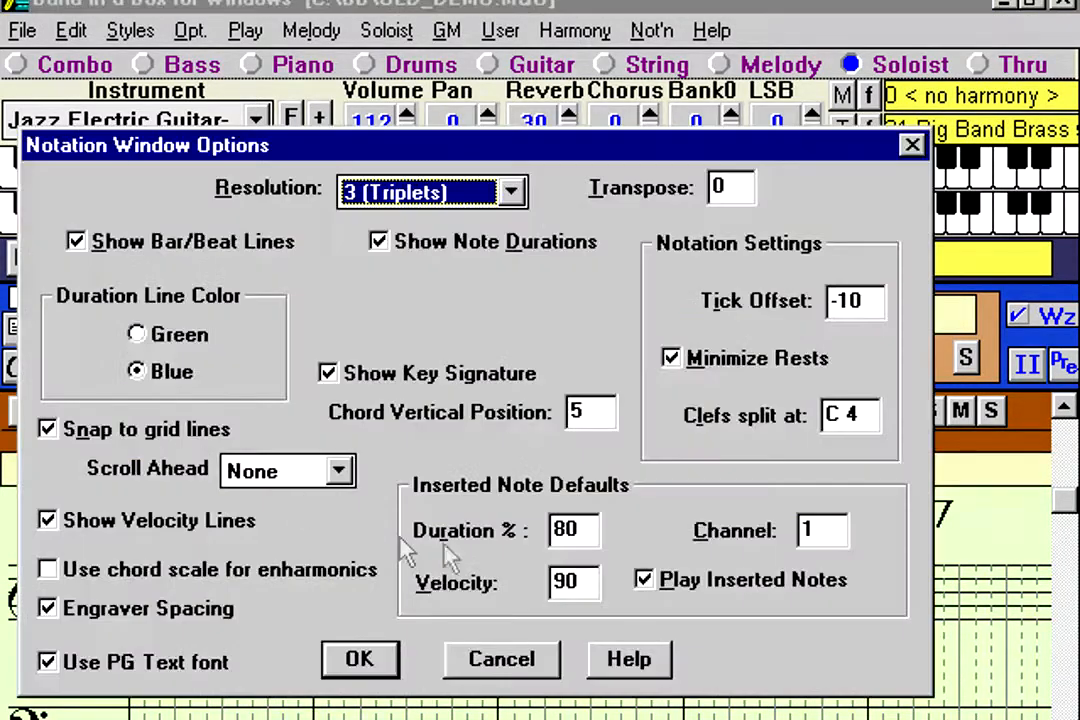
pyautogui.click(503, 660)
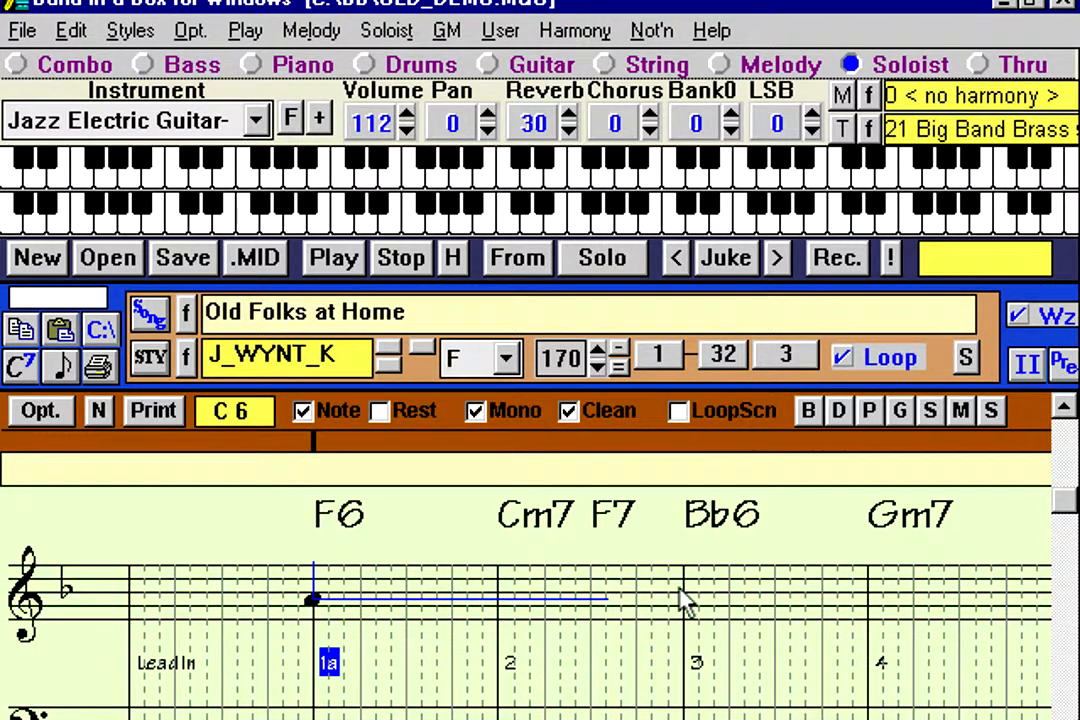
pyautogui.click(406, 600)
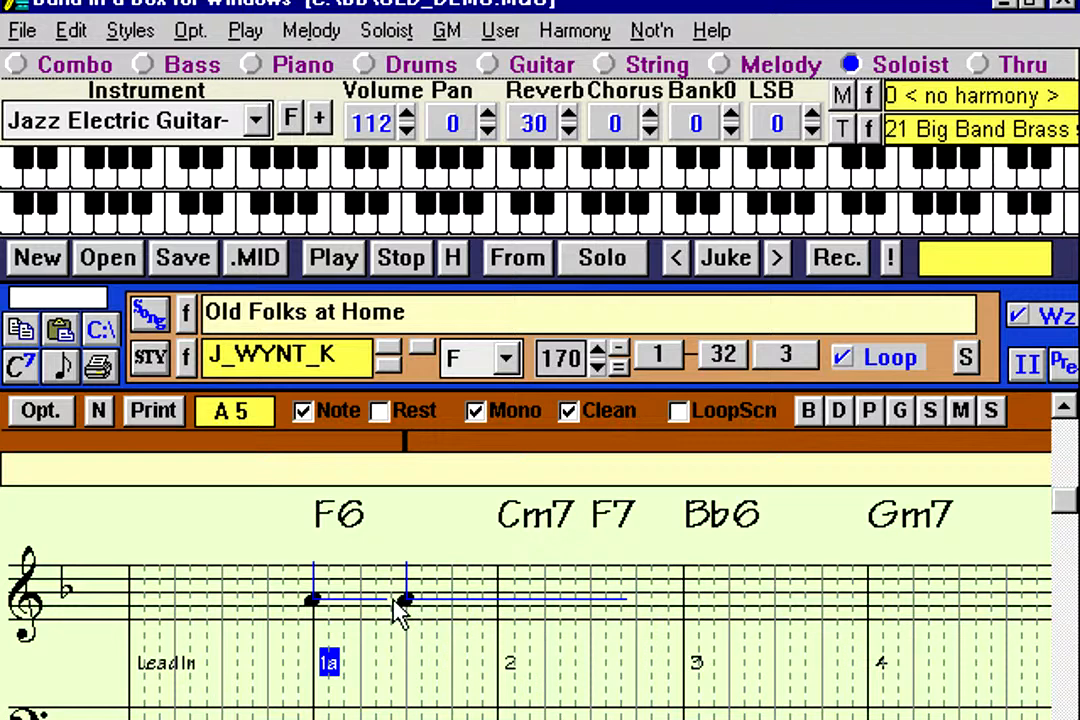
pyautogui.click(41, 411)
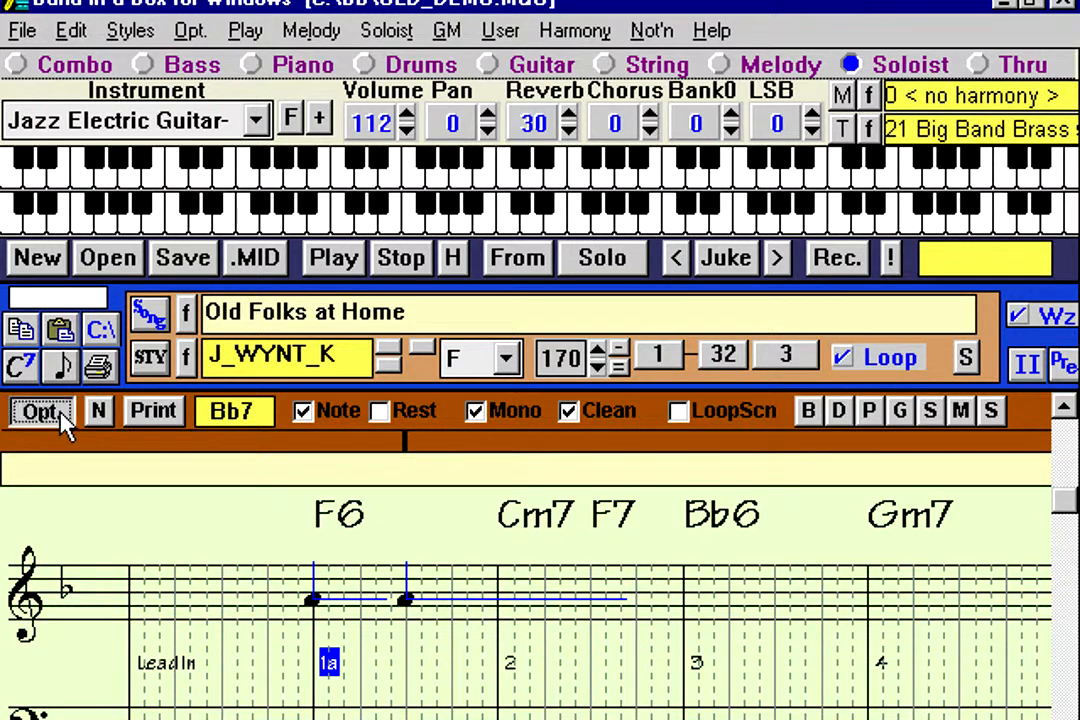
pyautogui.click(524, 668)
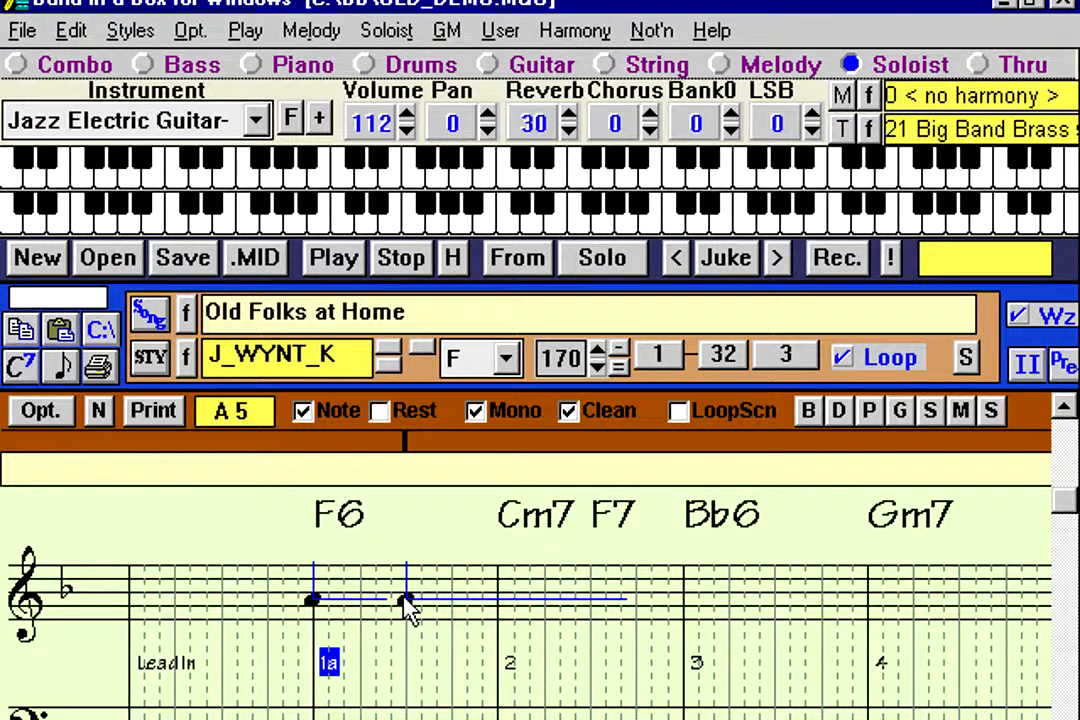
# - Delete both A5 notes from bar 1 and insert a fresh A5 note on beat 1
pyautogui.rightClick(408, 604)
pyautogui.rightClick(320, 606)
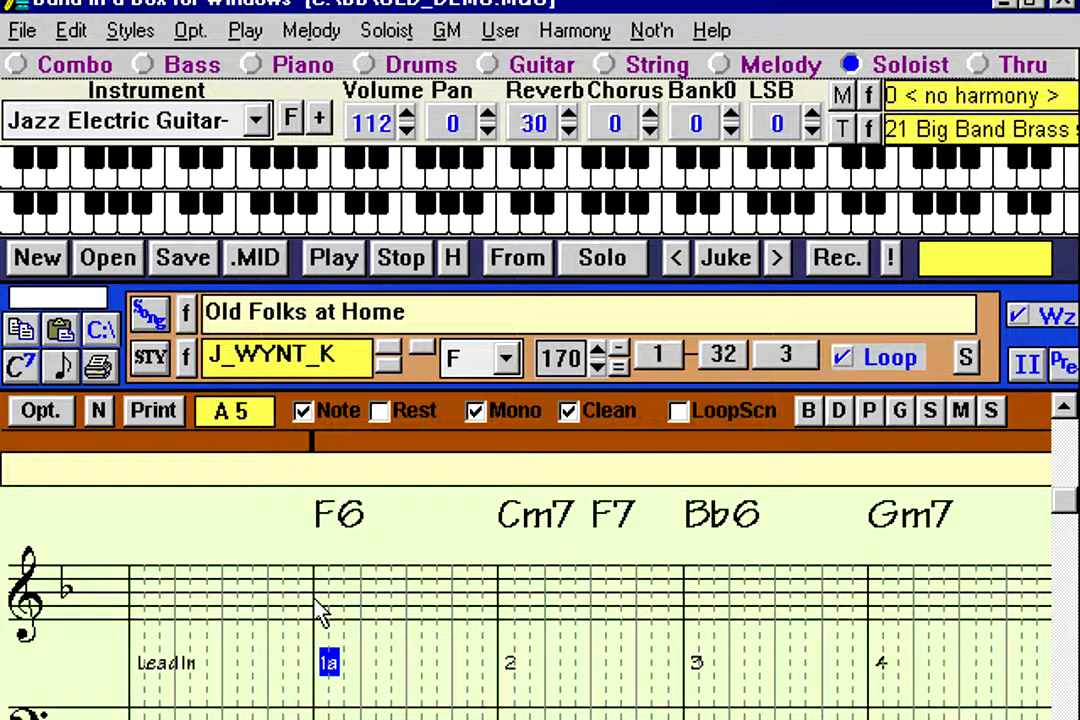
pyautogui.click(316, 600)
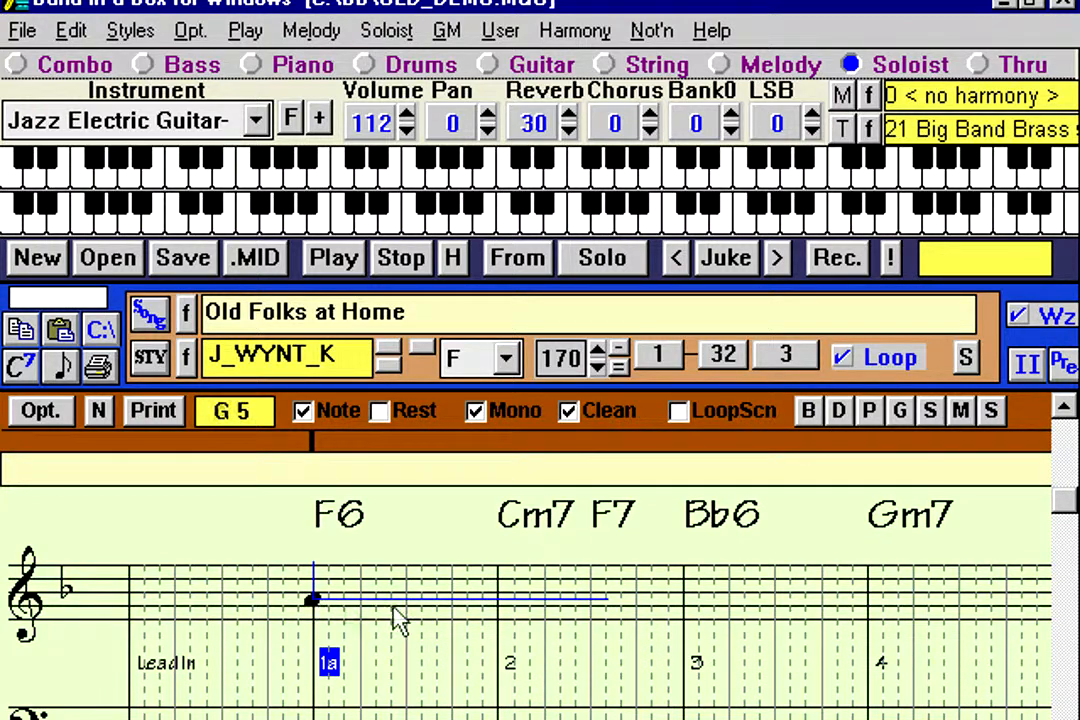
# - Insert G5 and F5 on beats 1 and 2 of bar 2, and check the notation options without changes
pyautogui.click(504, 605)
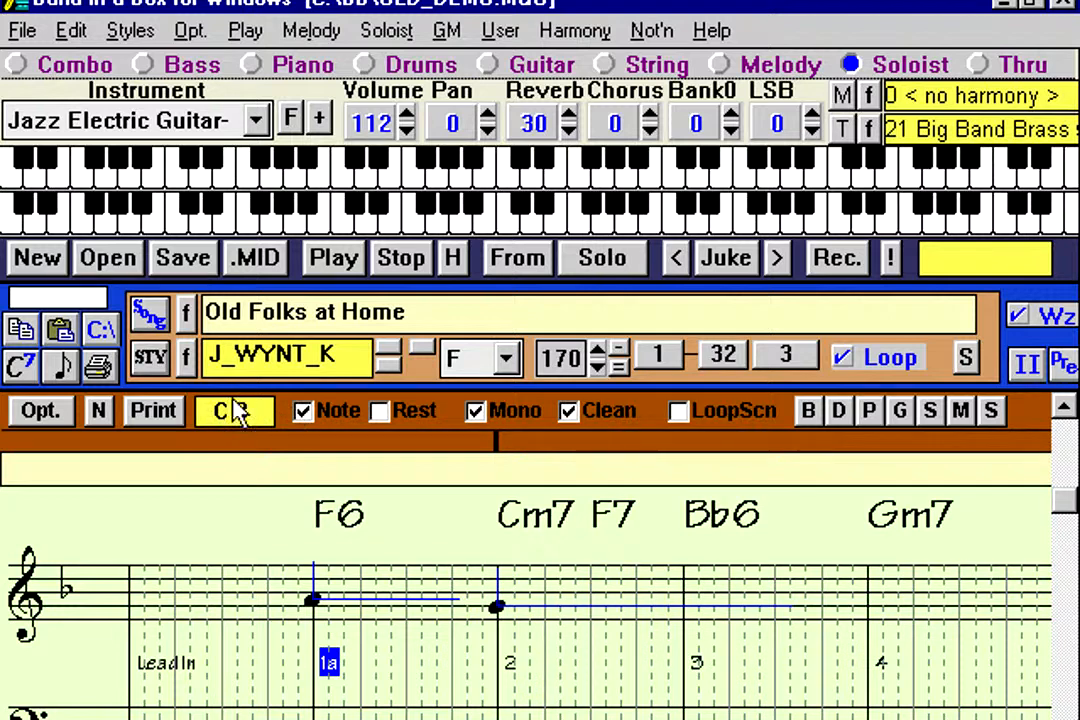
pyautogui.click(544, 613)
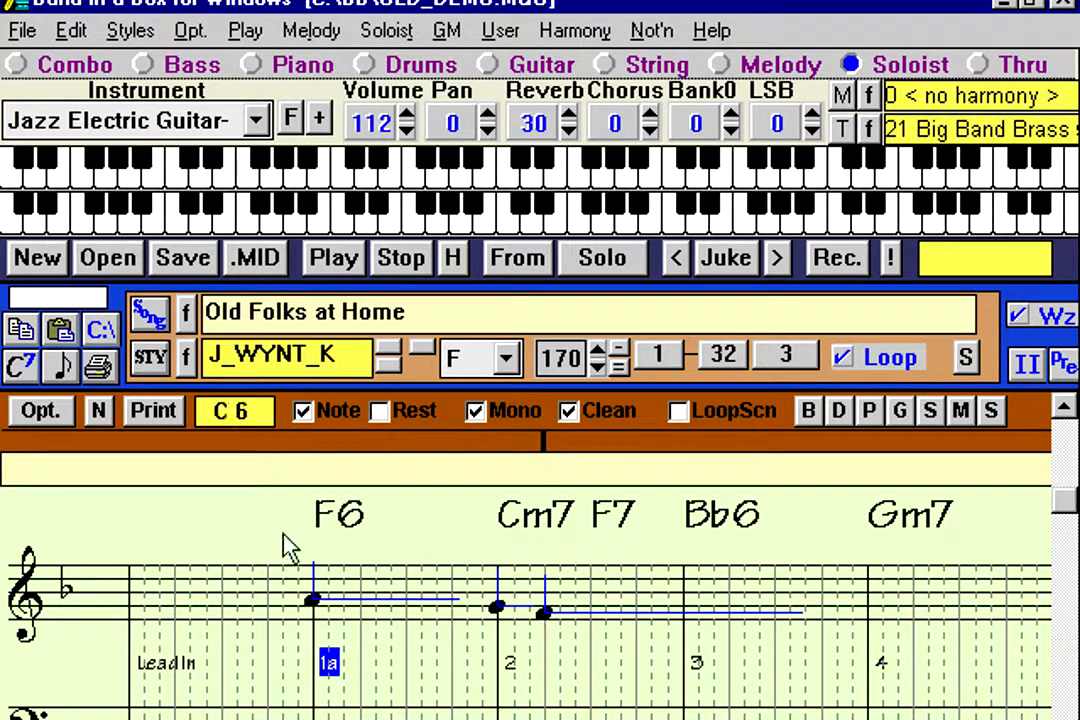
pyautogui.click(48, 412)
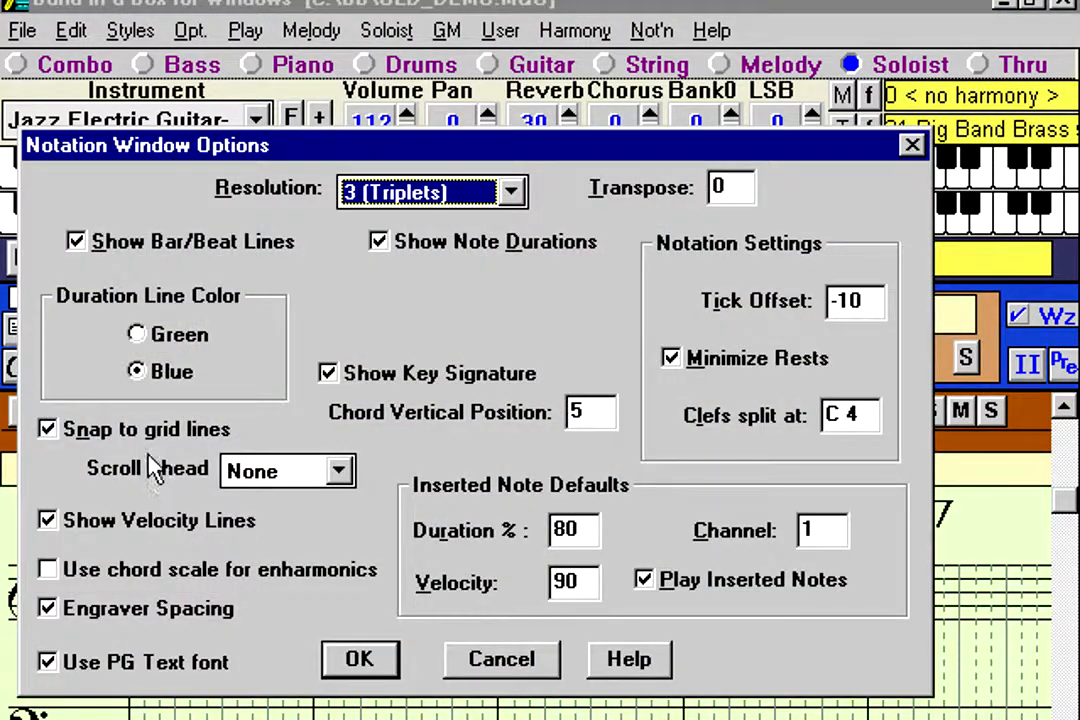
pyautogui.click(505, 670)
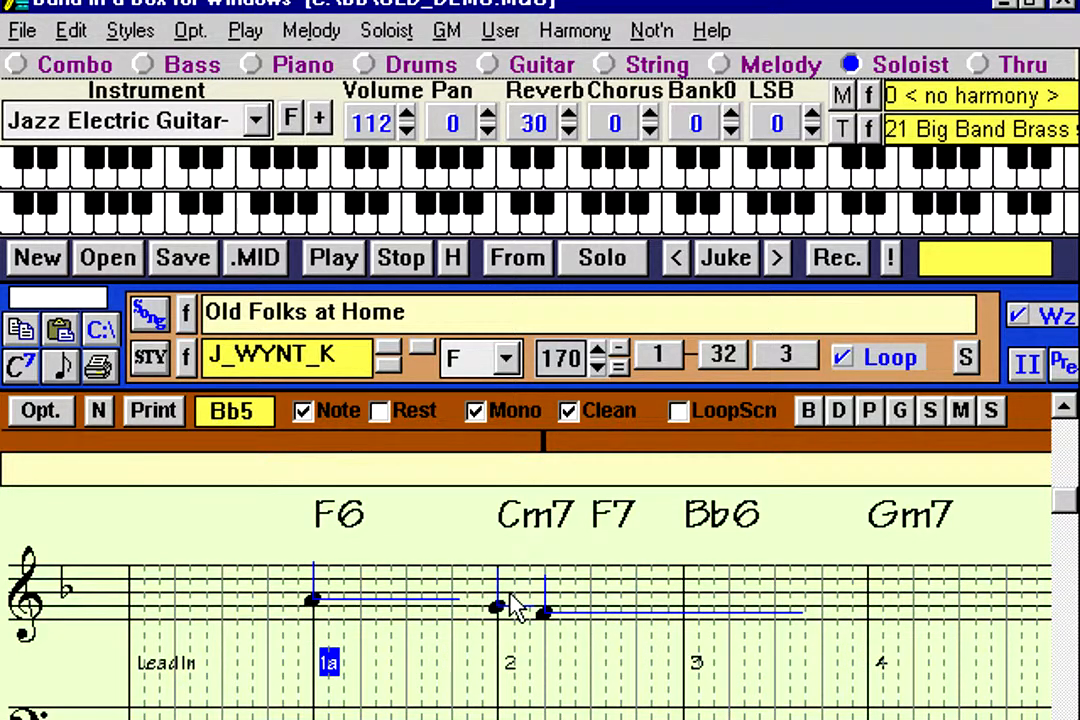
# - Insert A5 and G5 on beats 3 and 4 of bar 2, F5 and F6 on beats 1 and 3 of bar 3, D6 and F6 opening bar 4
pyautogui.click(596, 603)
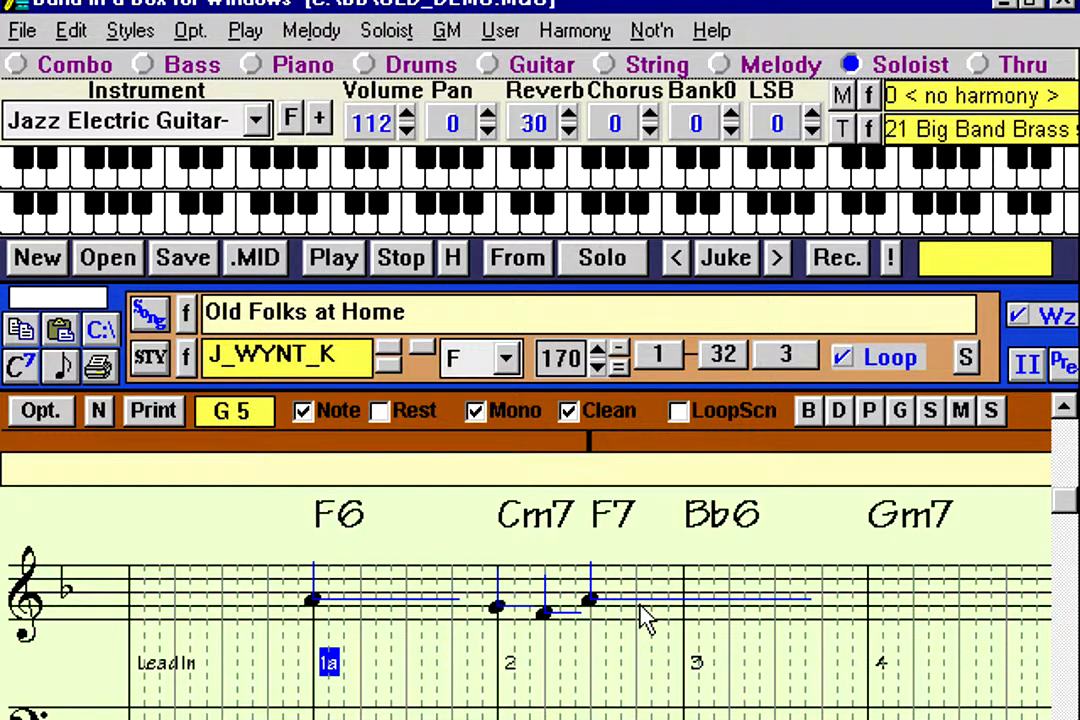
pyautogui.click(640, 606)
pyautogui.click(688, 622)
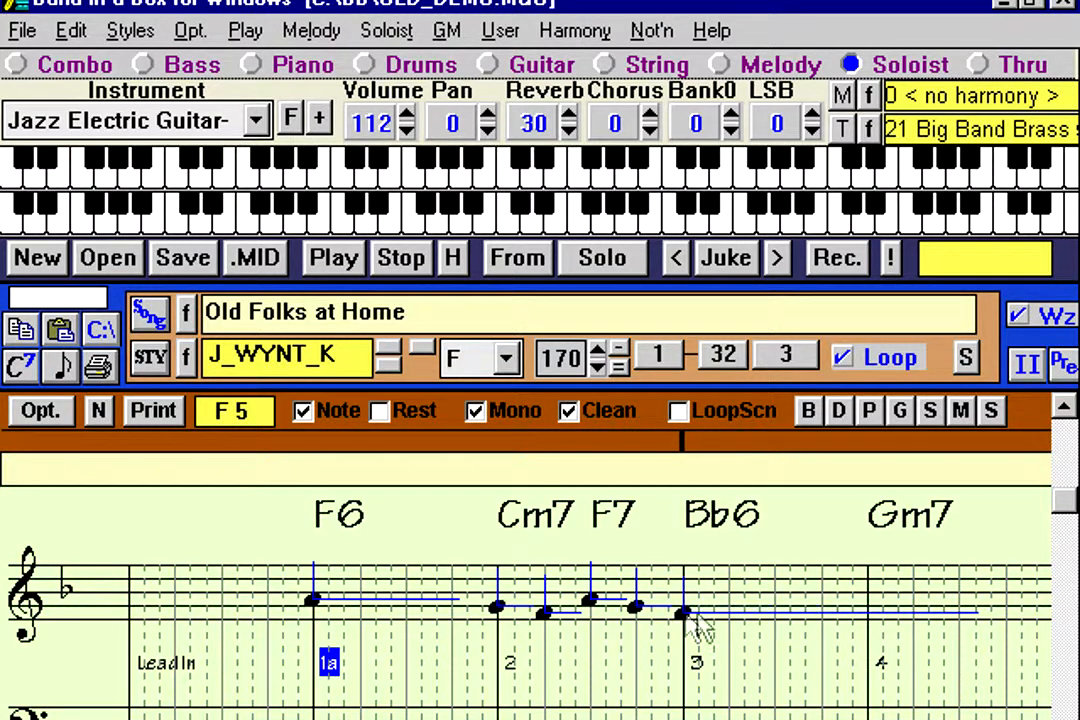
pyautogui.click(777, 577)
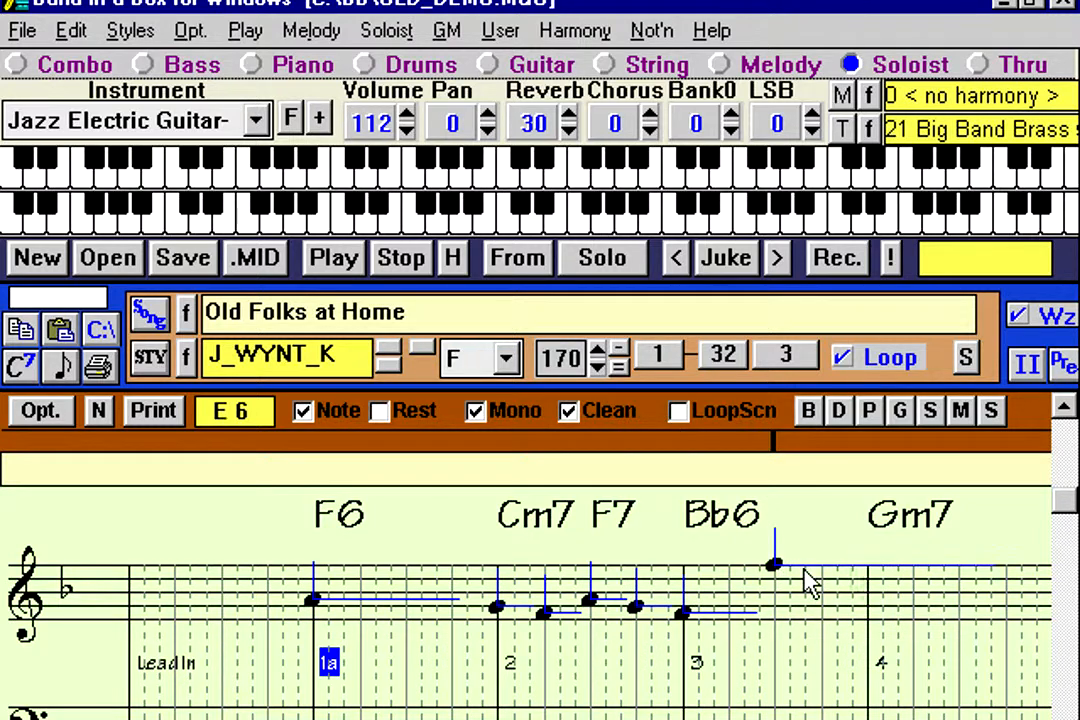
pyautogui.click(870, 588)
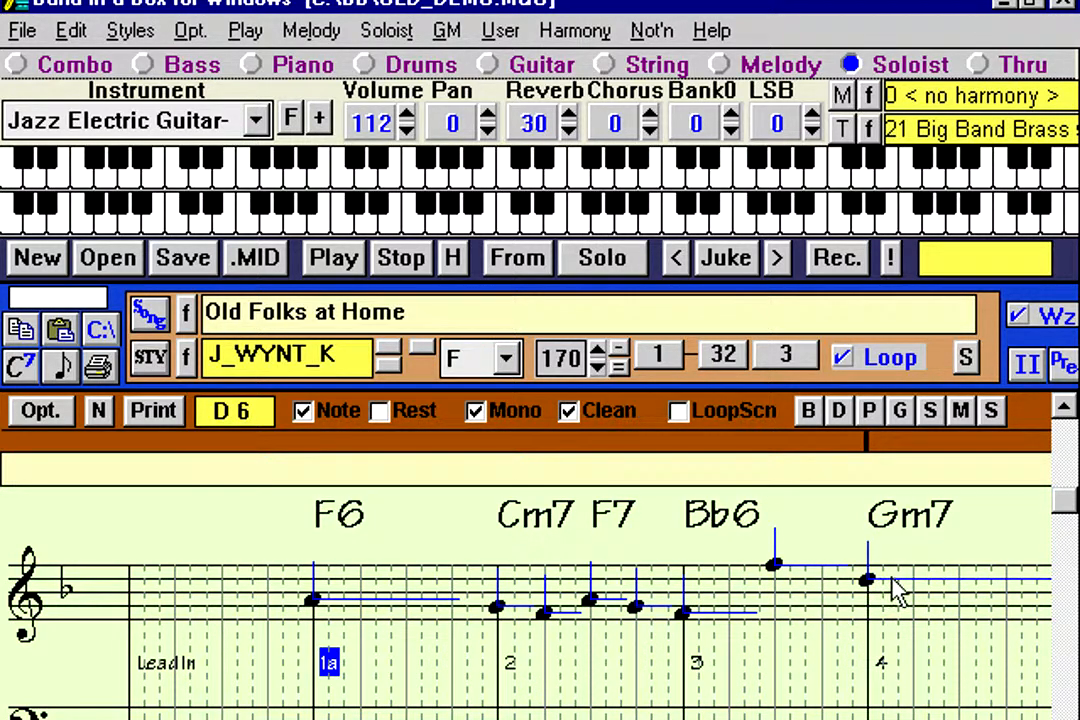
pyautogui.click(916, 577)
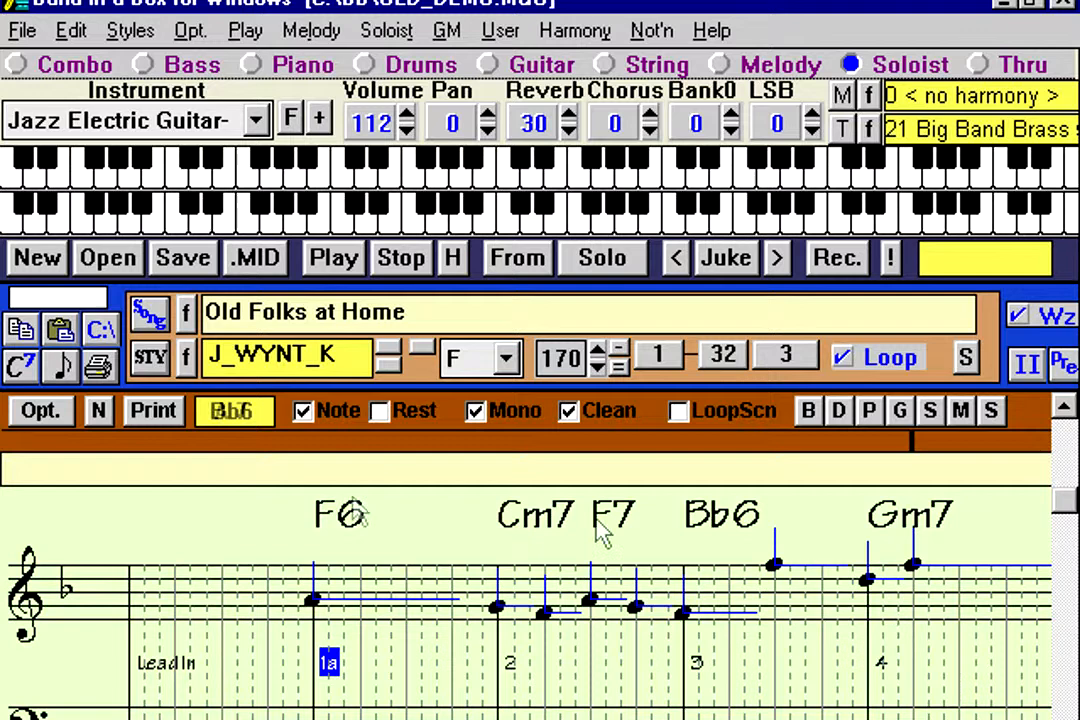
# - Show the melody in standard notation, play it briefly, stop playback, and place the position marker in the lead-in bar
pyautogui.click(99, 418)
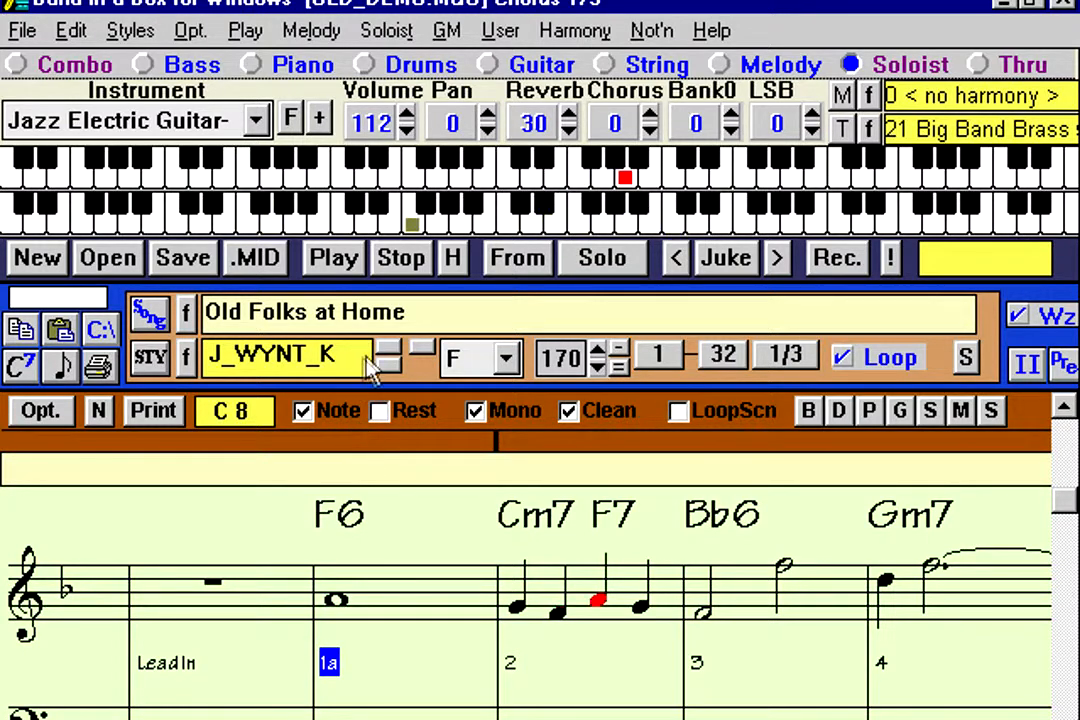
pyautogui.click(403, 265)
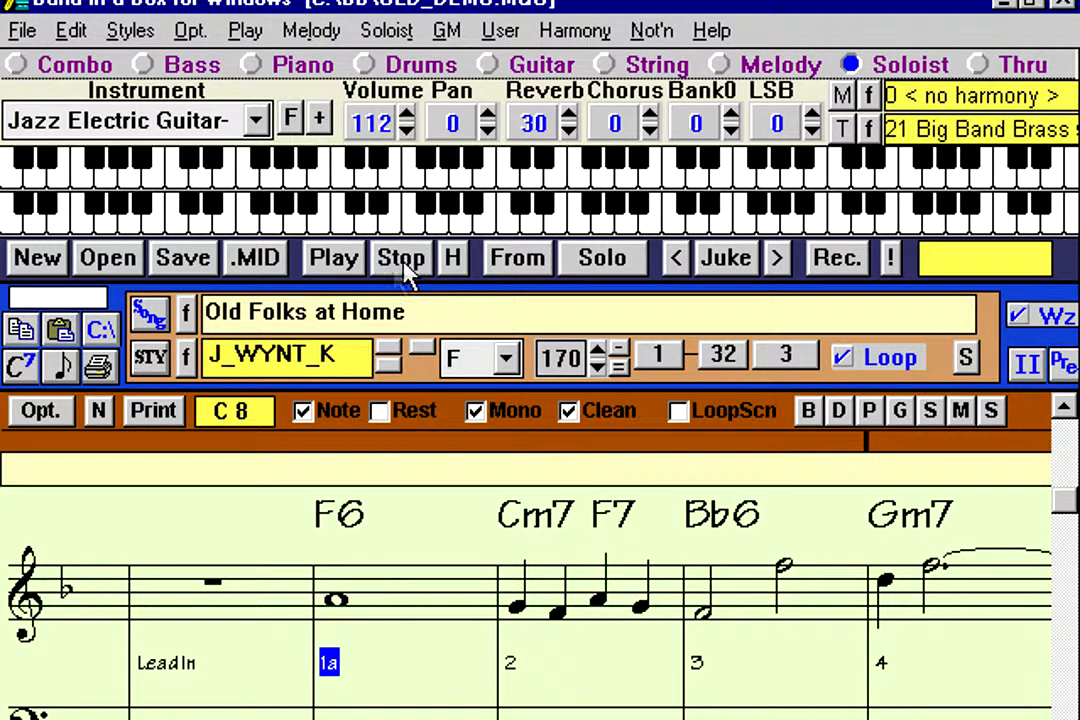
pyautogui.click(203, 445)
# - Switch to editable notation and insert a C6 note on beat 1 of bar 5
pyautogui.click(97, 410)
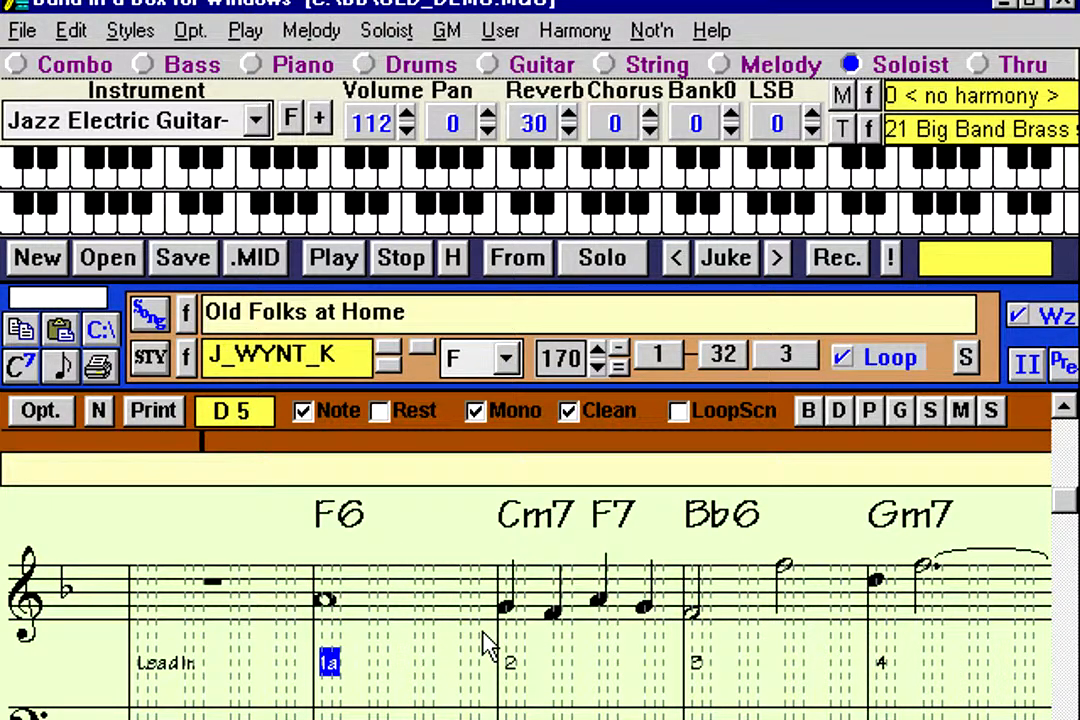
pyautogui.press('pagedown')
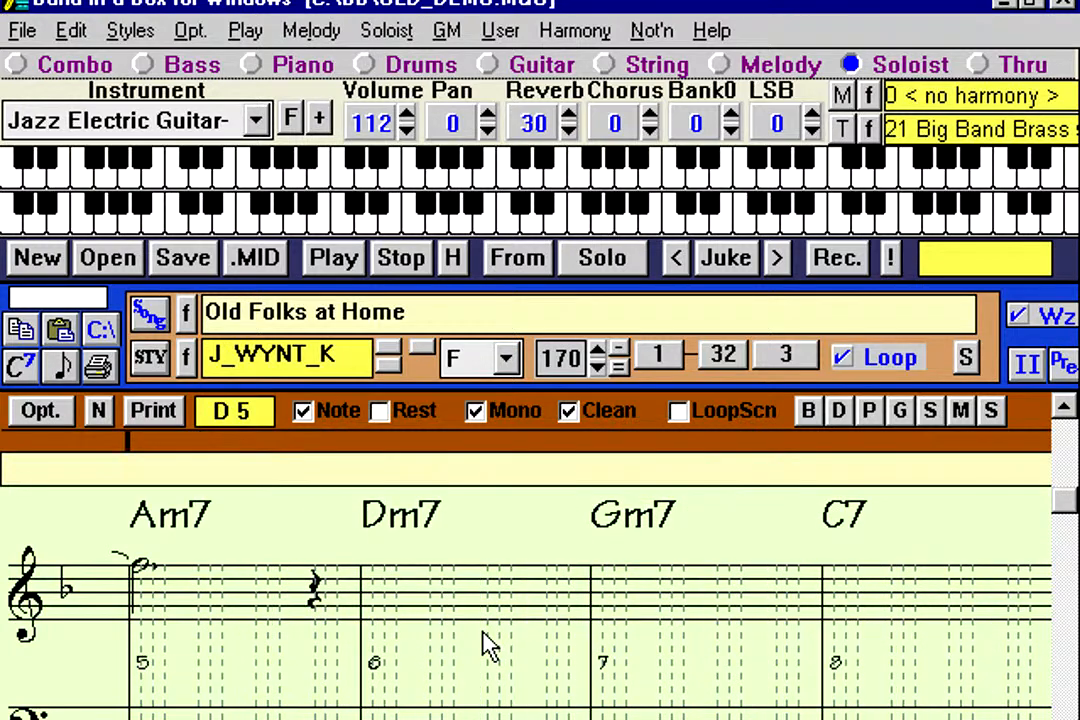
pyautogui.click(145, 598)
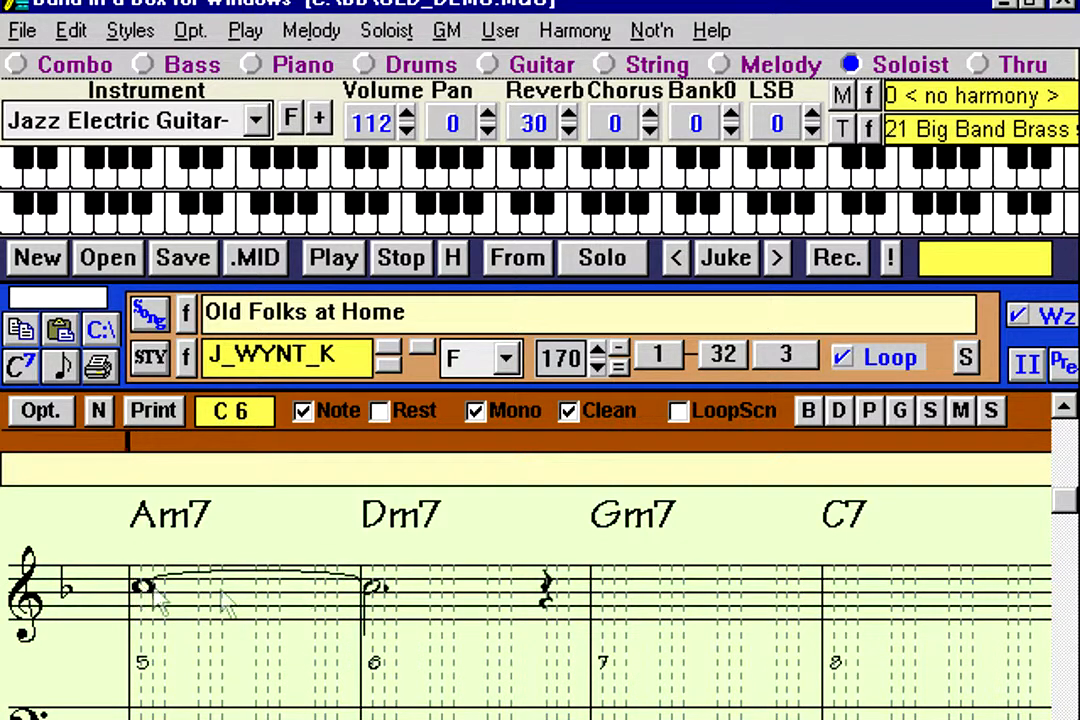
# - Insert A5 on beat 1 of bar 6, stack F6 on it with Mono off, and turn Mono back on
pyautogui.click(377, 611)
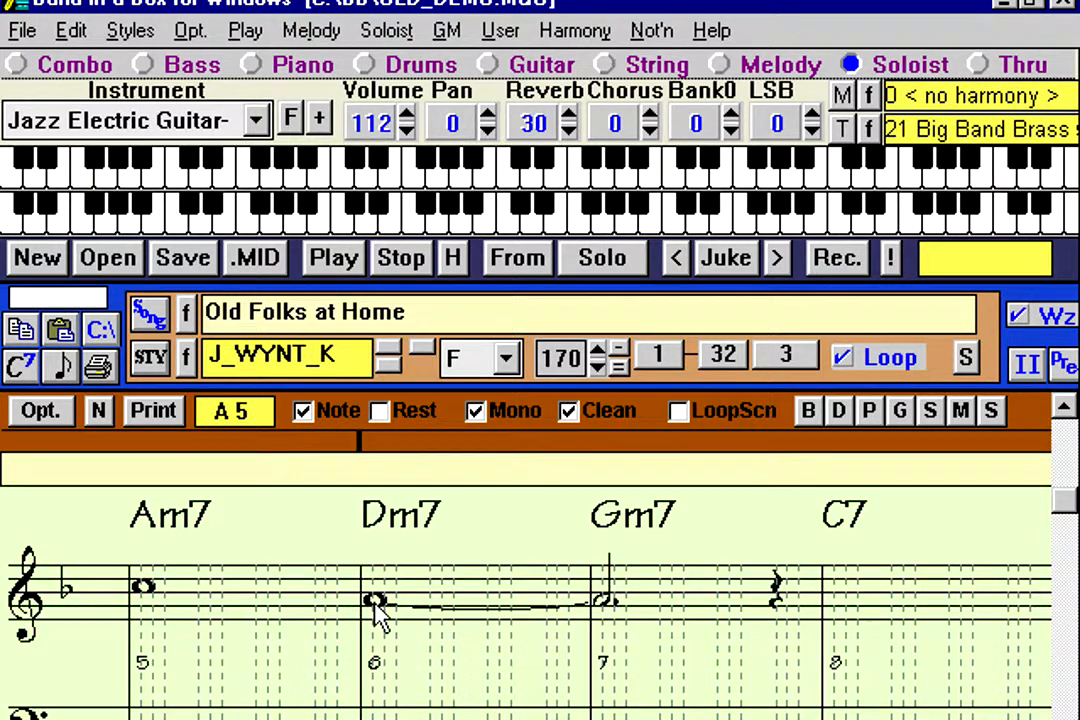
pyautogui.click(513, 424)
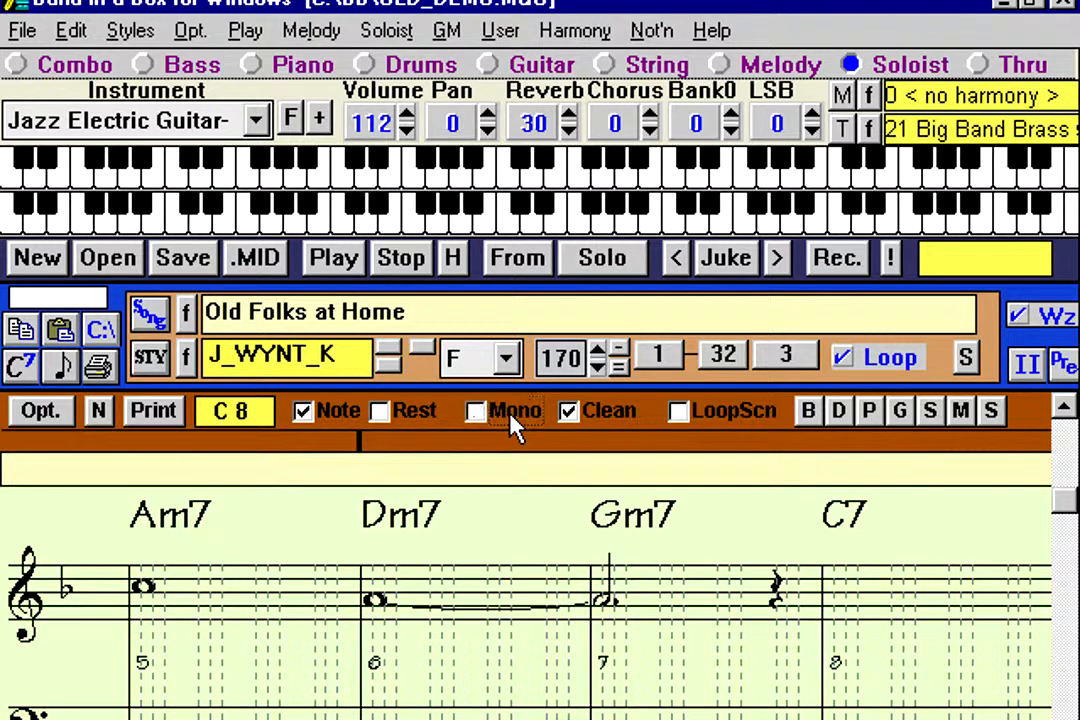
pyautogui.click(376, 575)
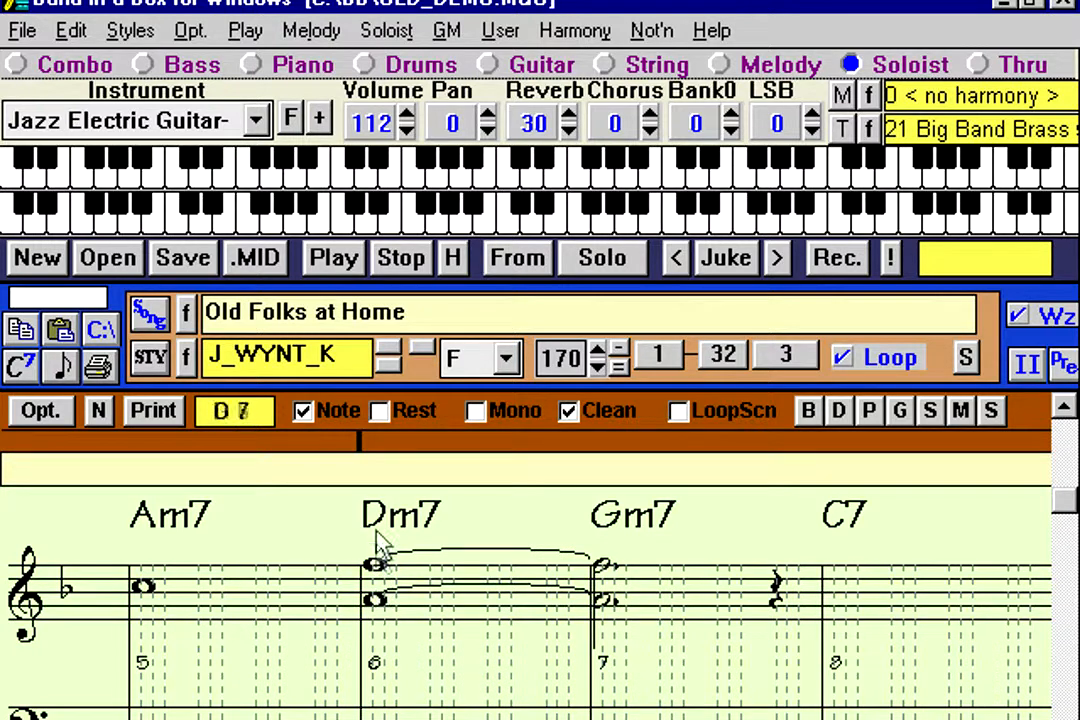
pyautogui.click(498, 414)
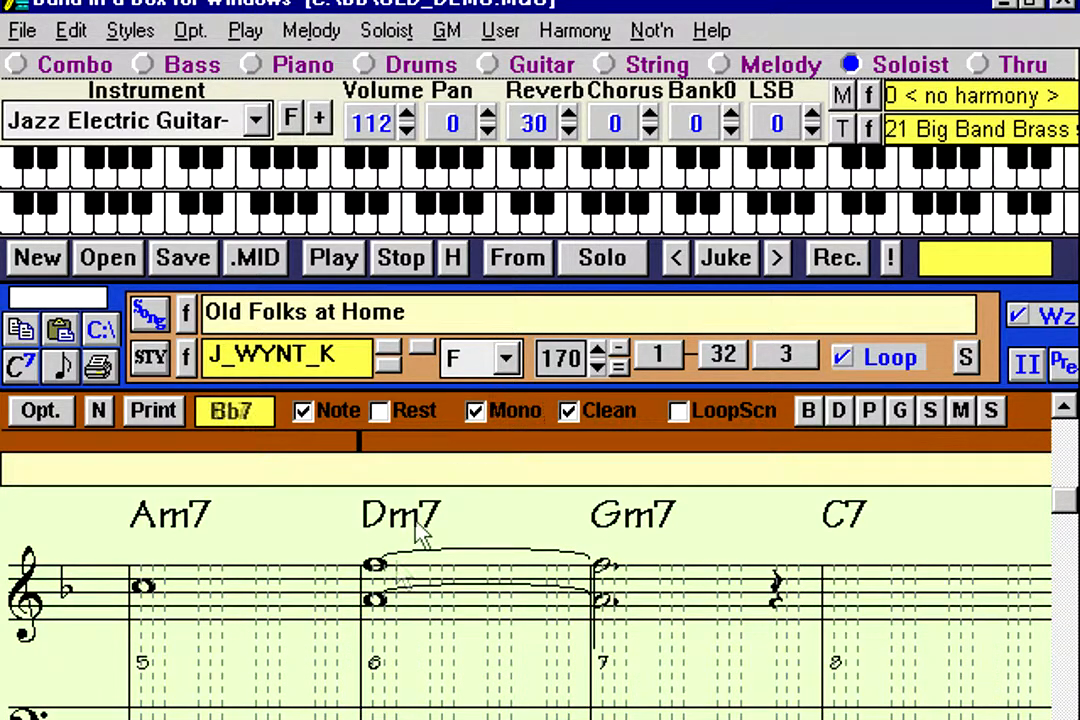
# - Replace the stacked notes on beat 1 of bar 6 with single notes, trying F5, G5 and F#5 and ending on A5
pyautogui.click(374, 612)
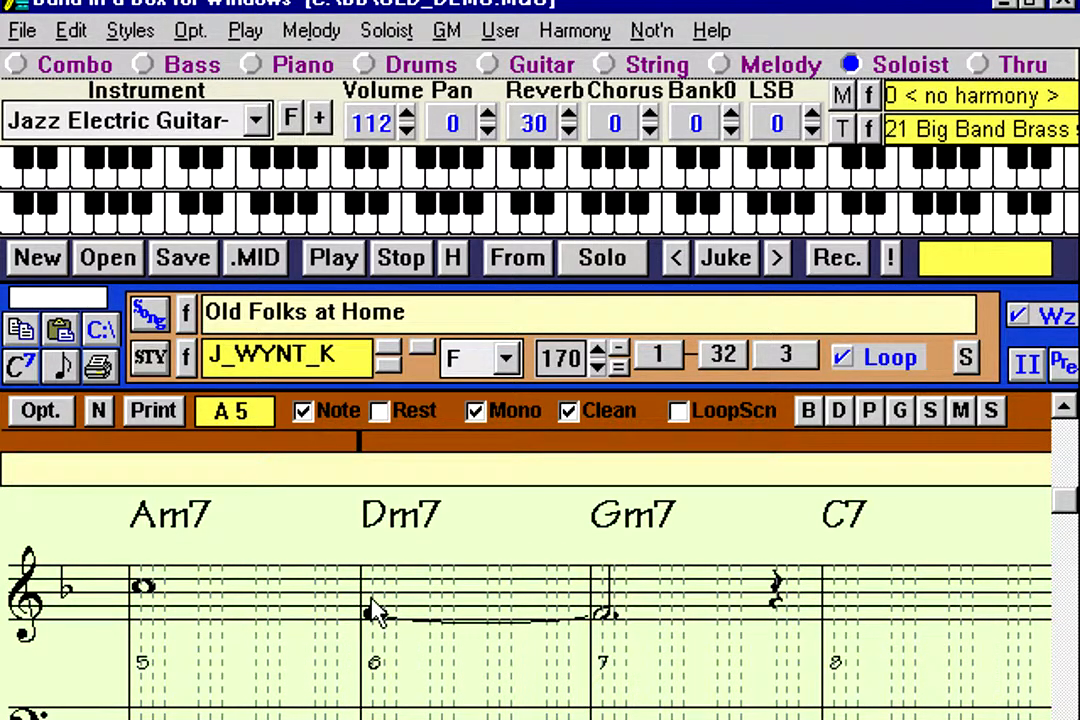
pyautogui.click(377, 615)
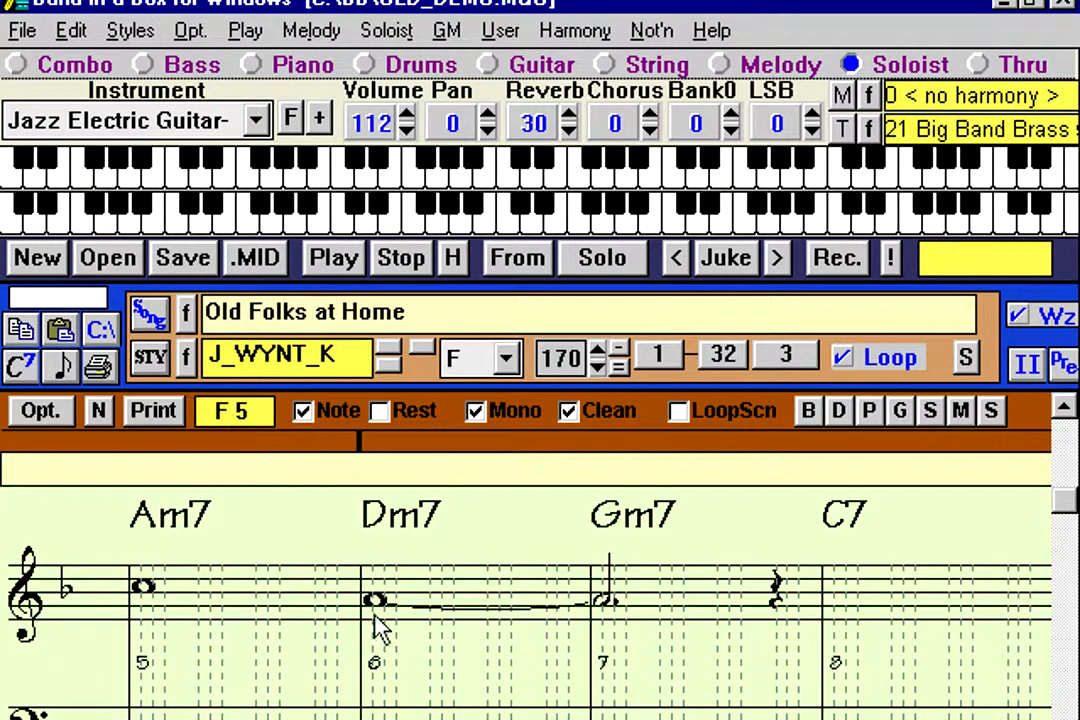
pyautogui.click(603, 182)
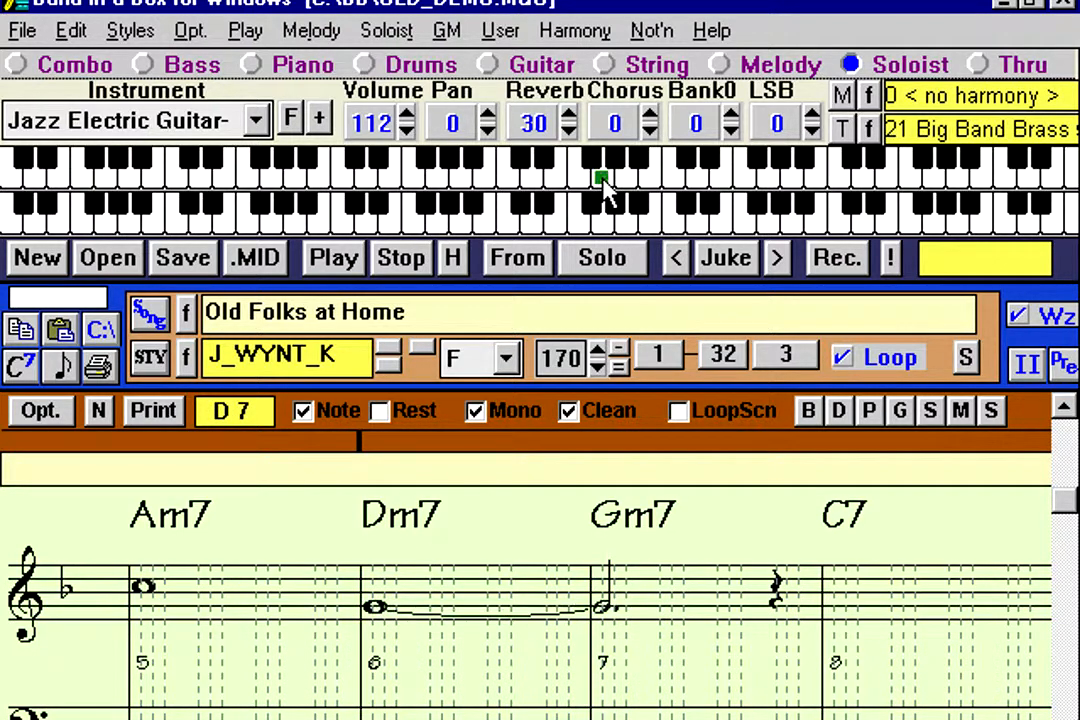
pyautogui.click(623, 183)
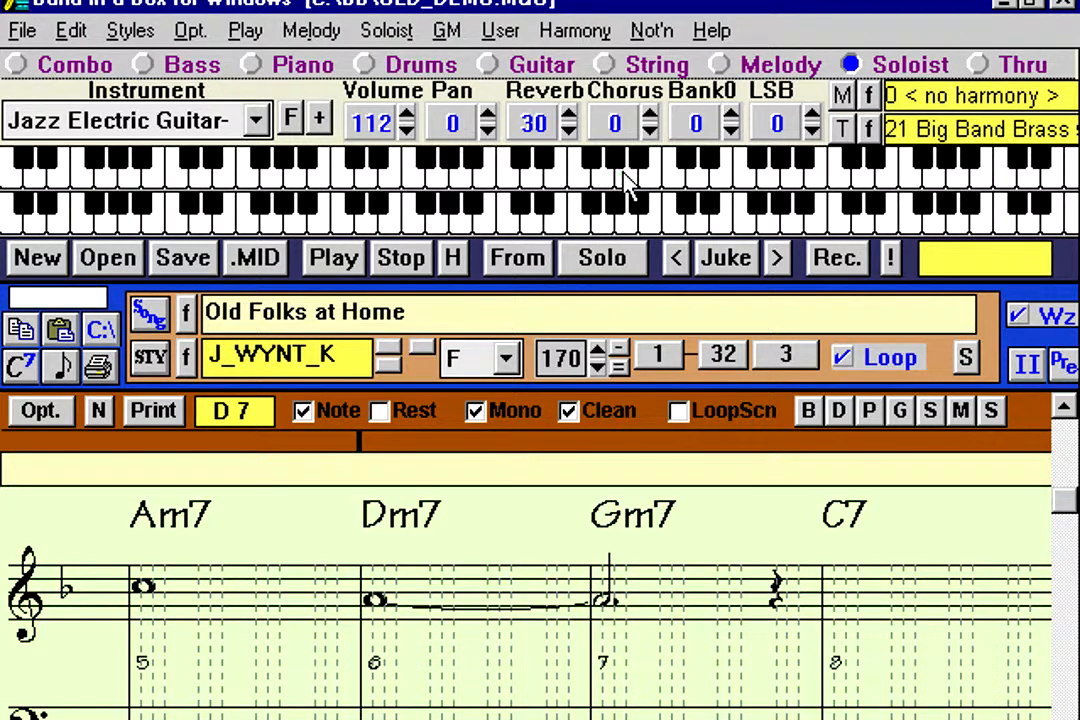
pyautogui.click(600, 183)
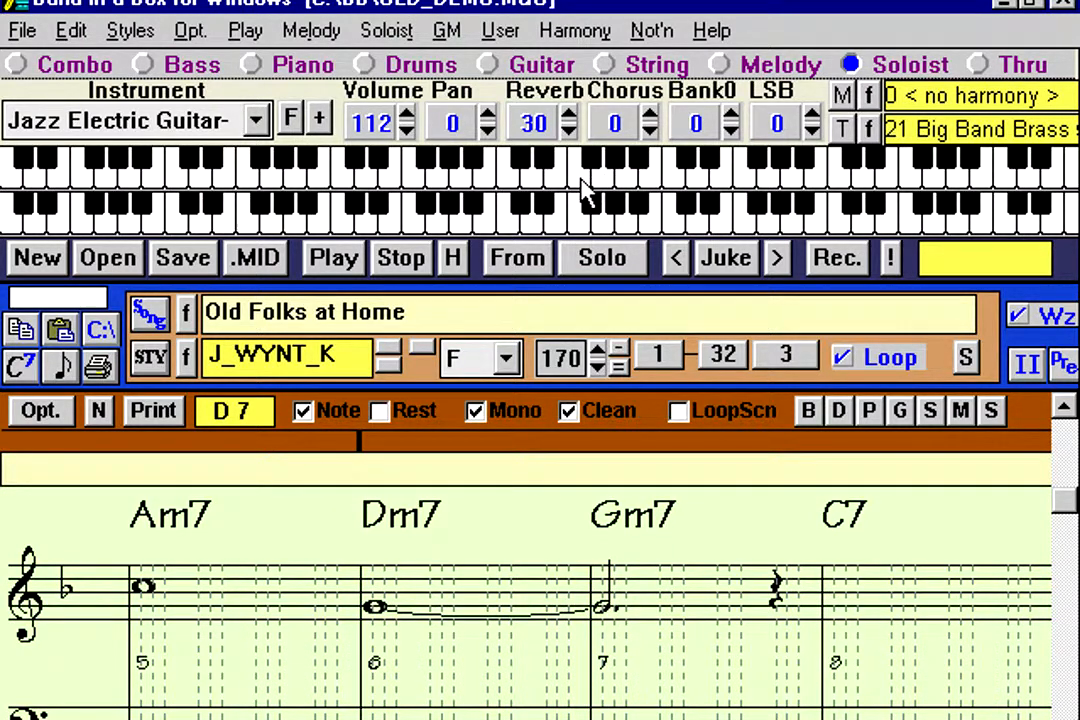
pyautogui.click(580, 192)
pyautogui.click(600, 178)
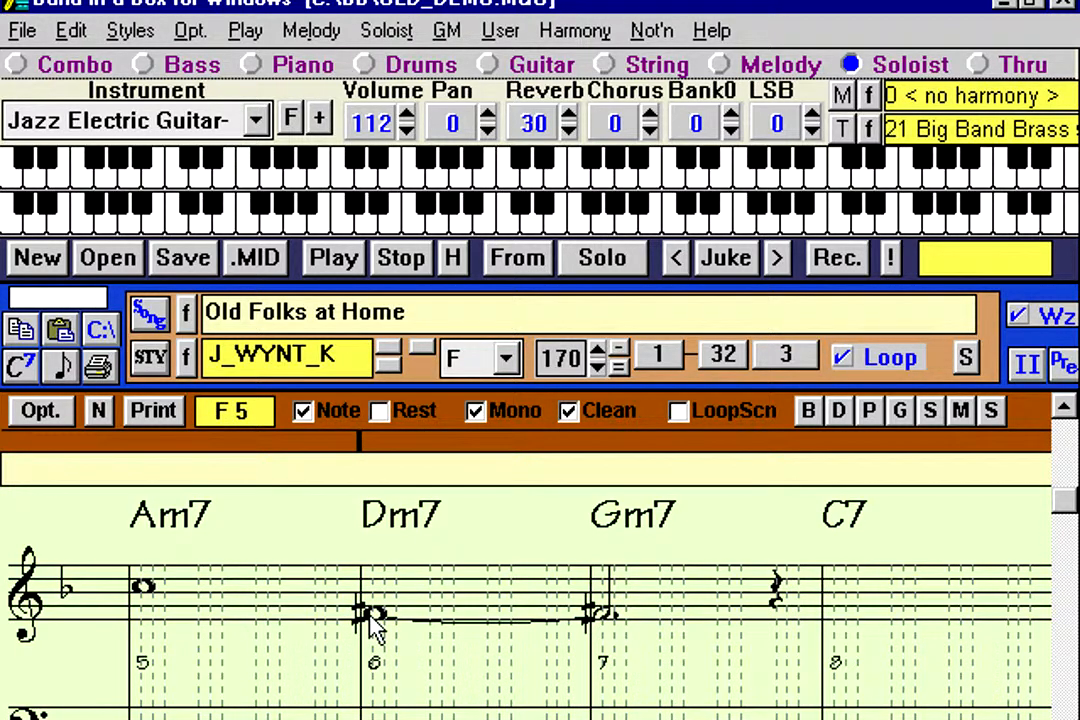
pyautogui.click(629, 170)
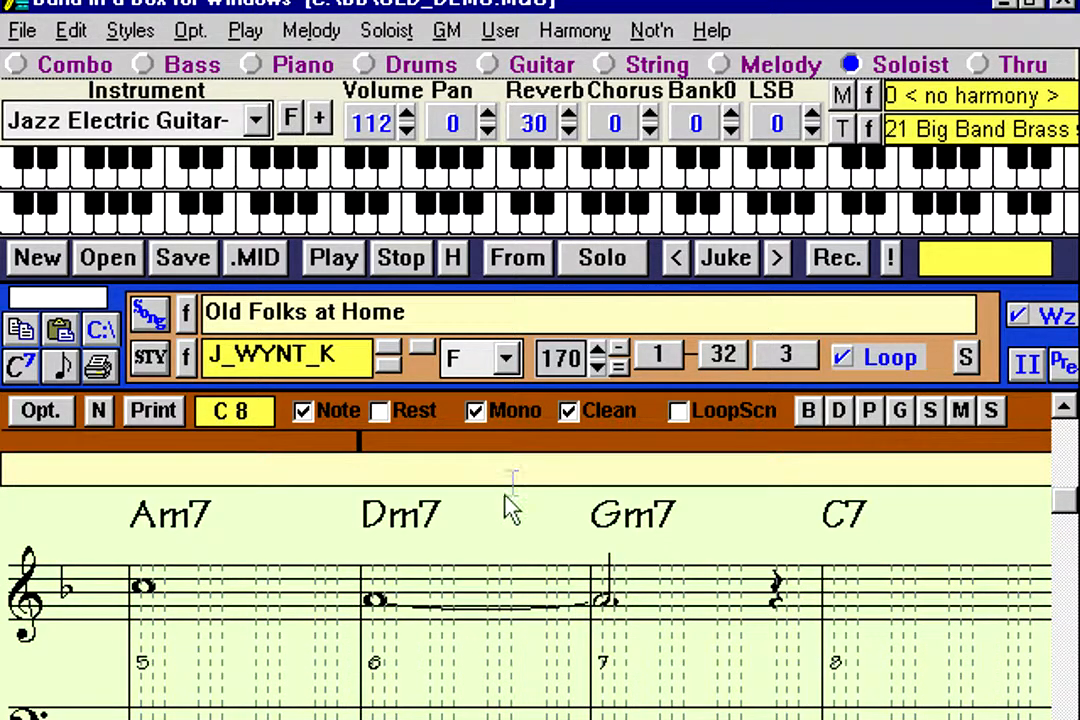
# - Insert F5 on beat 3 and G5 on beat 4 of bar 6
pyautogui.click(492, 622)
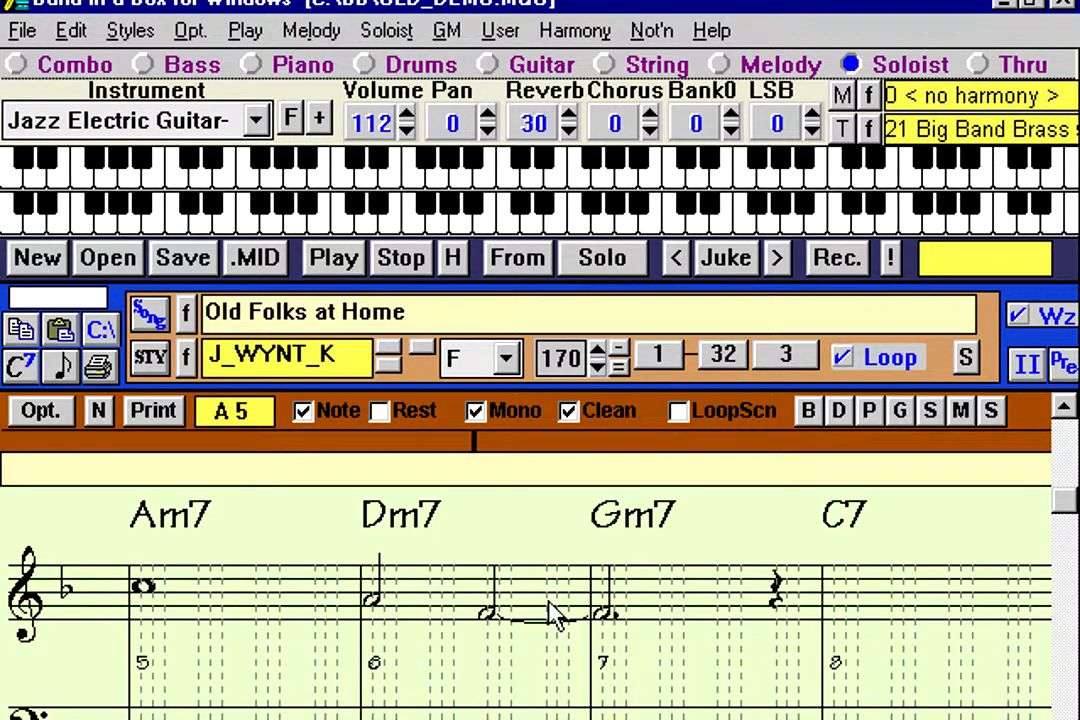
pyautogui.click(550, 612)
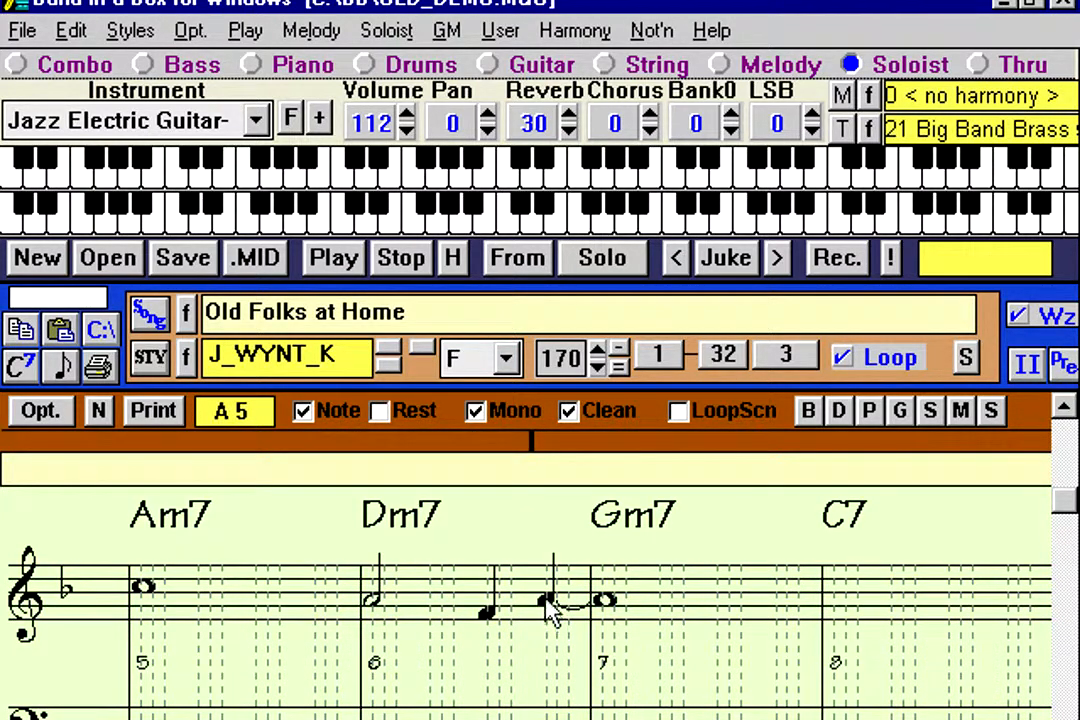
pyautogui.moveTo(545, 600); pyautogui.dragTo(549, 608)
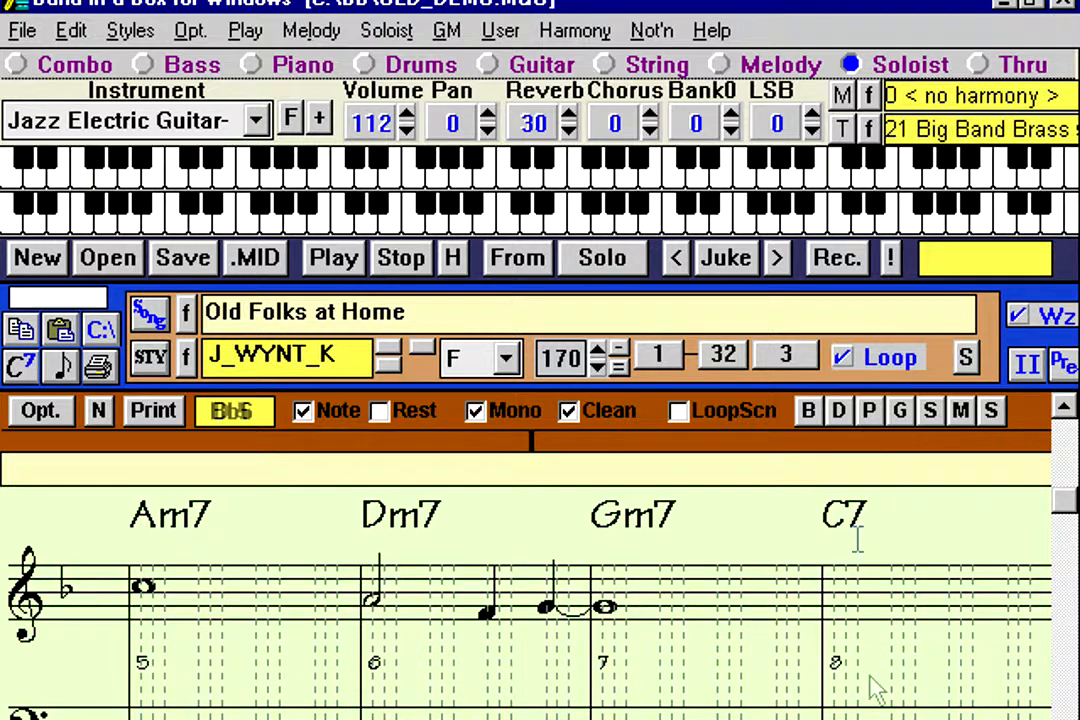
# - Show the melody in standard notation, play it from the start through bar 6, and stop playback
pyautogui.click(108, 418)
pyautogui.click(112, 418)
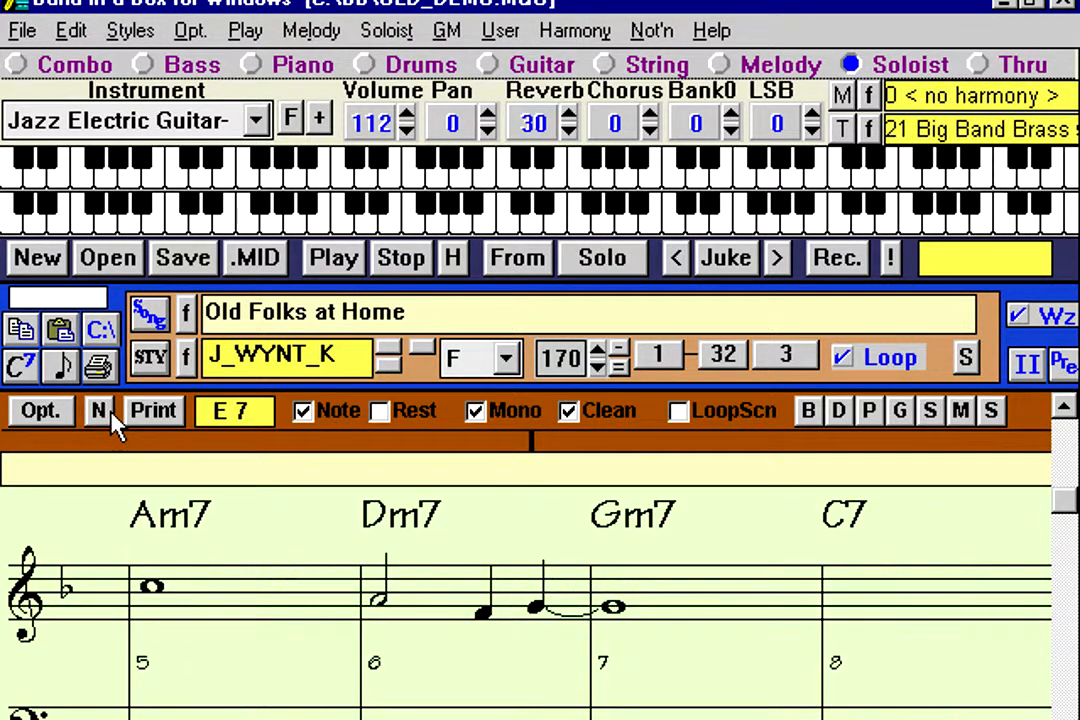
pyautogui.click(186, 413)
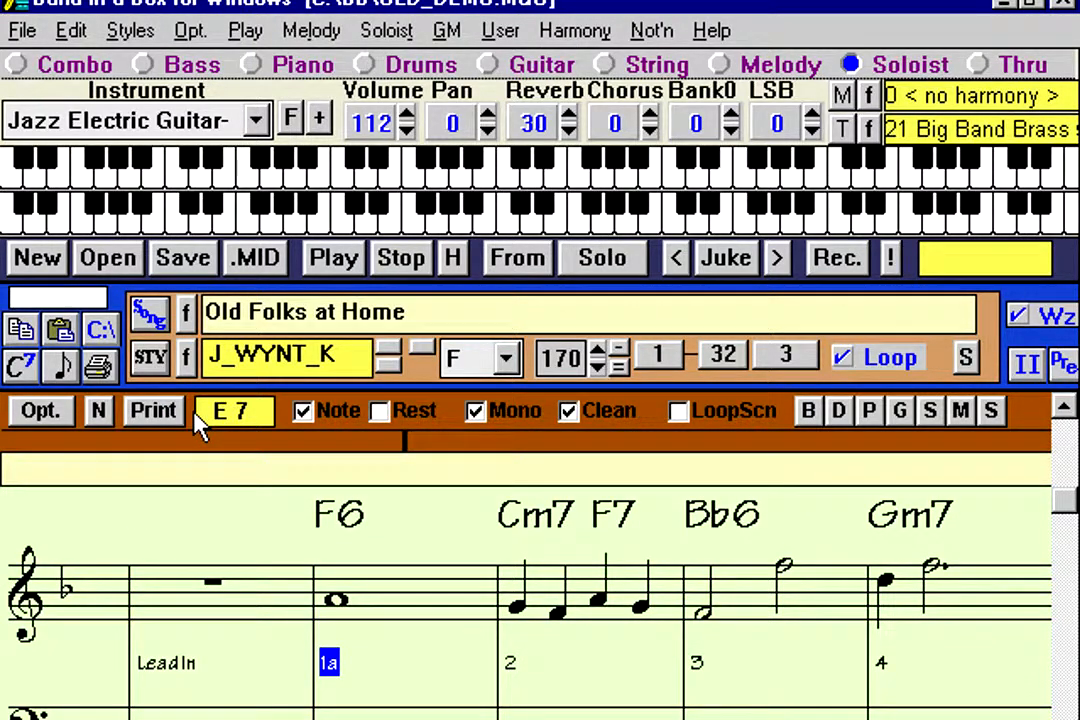
pyautogui.click(254, 447)
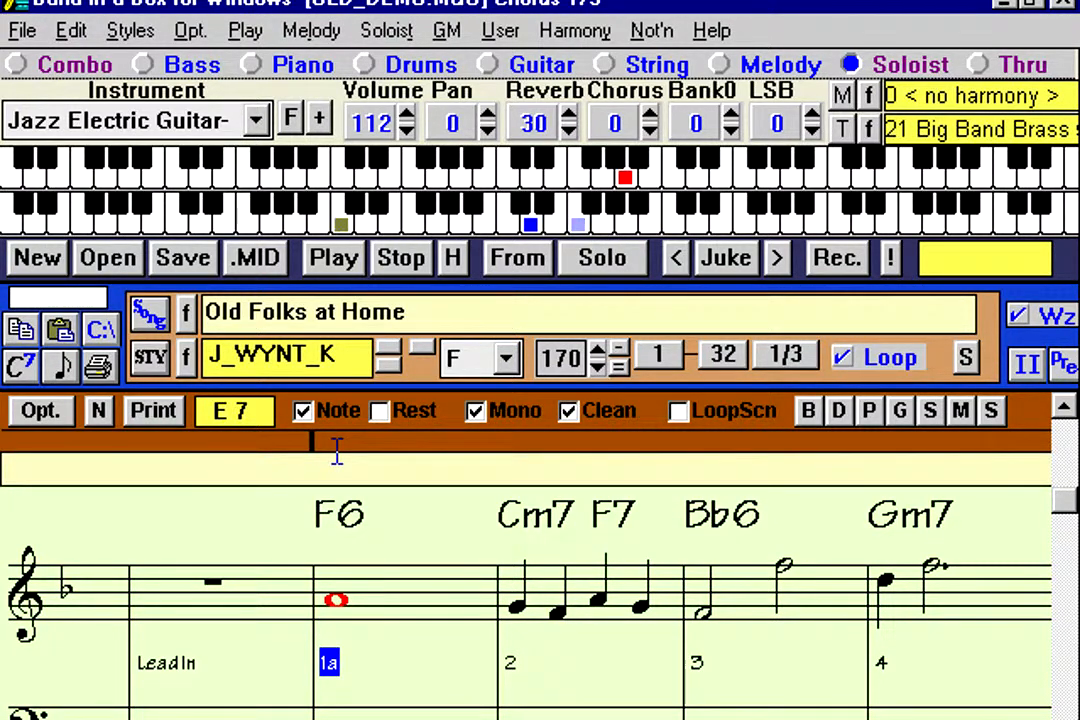
pyautogui.click(403, 264)
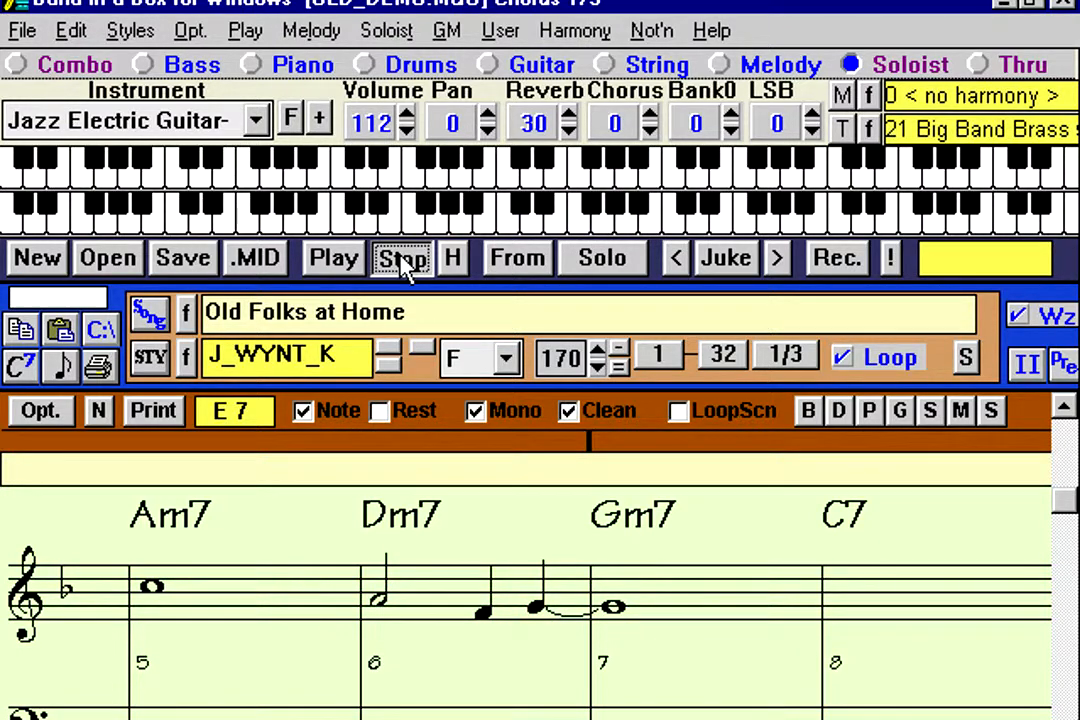
# - In editable notation, move the G5 on beat 4 of bar 6 to the offbeat eighth, play the melody and stop
pyautogui.click(97, 411)
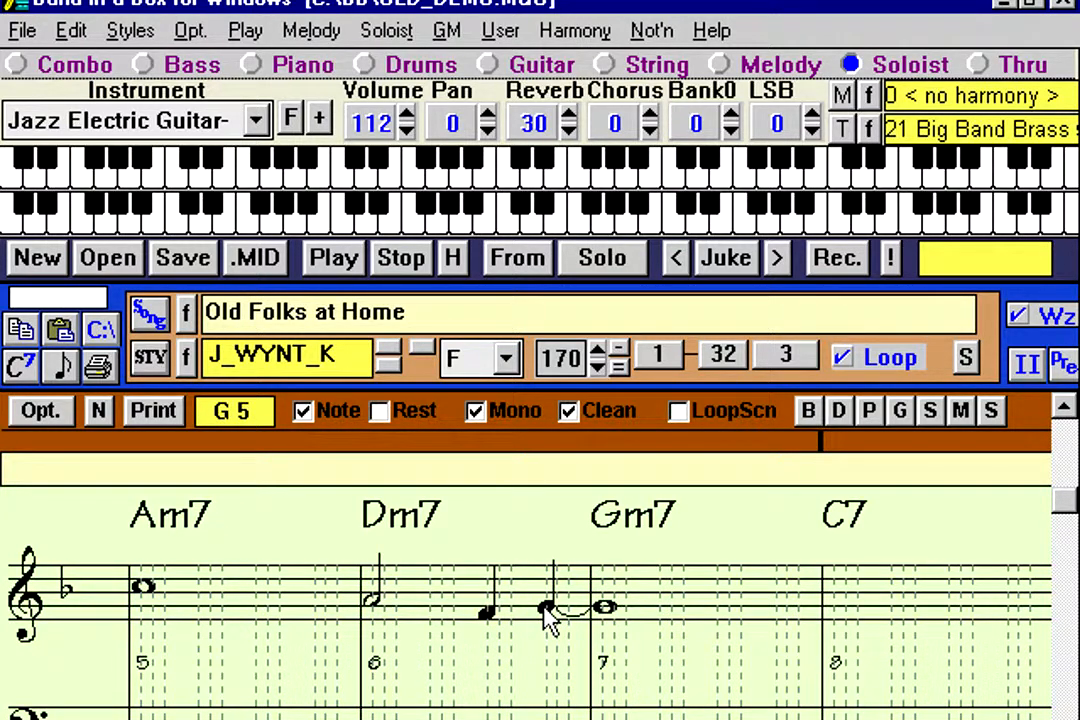
pyautogui.moveTo(547, 618); pyautogui.dragTo(570, 618)
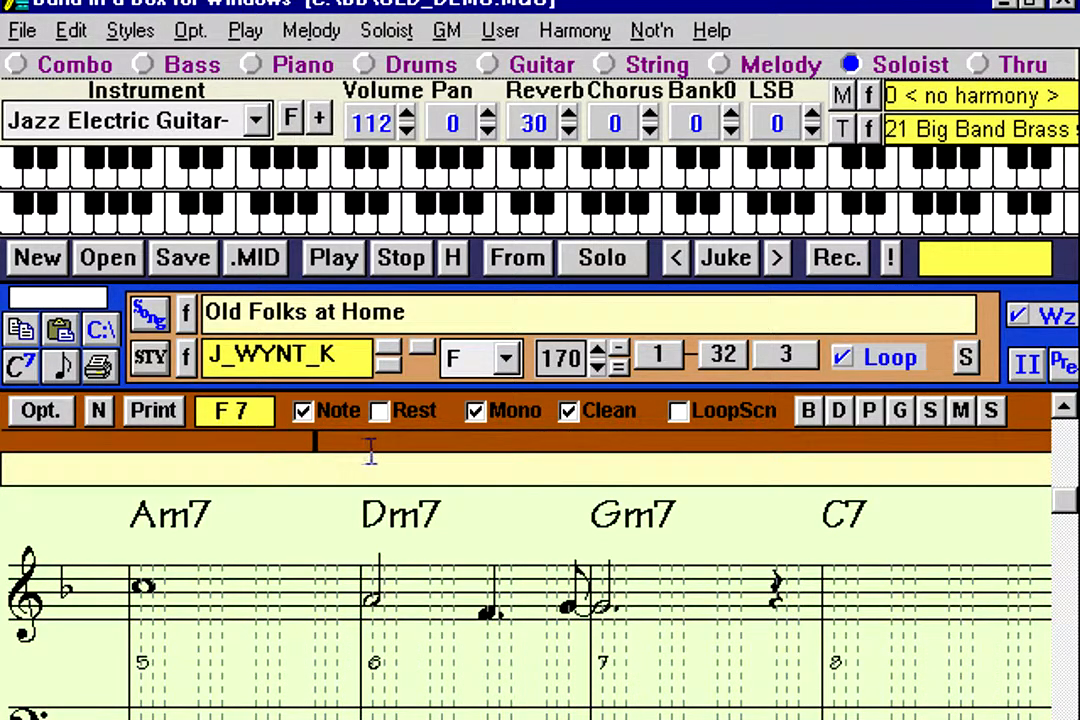
pyautogui.click(398, 260)
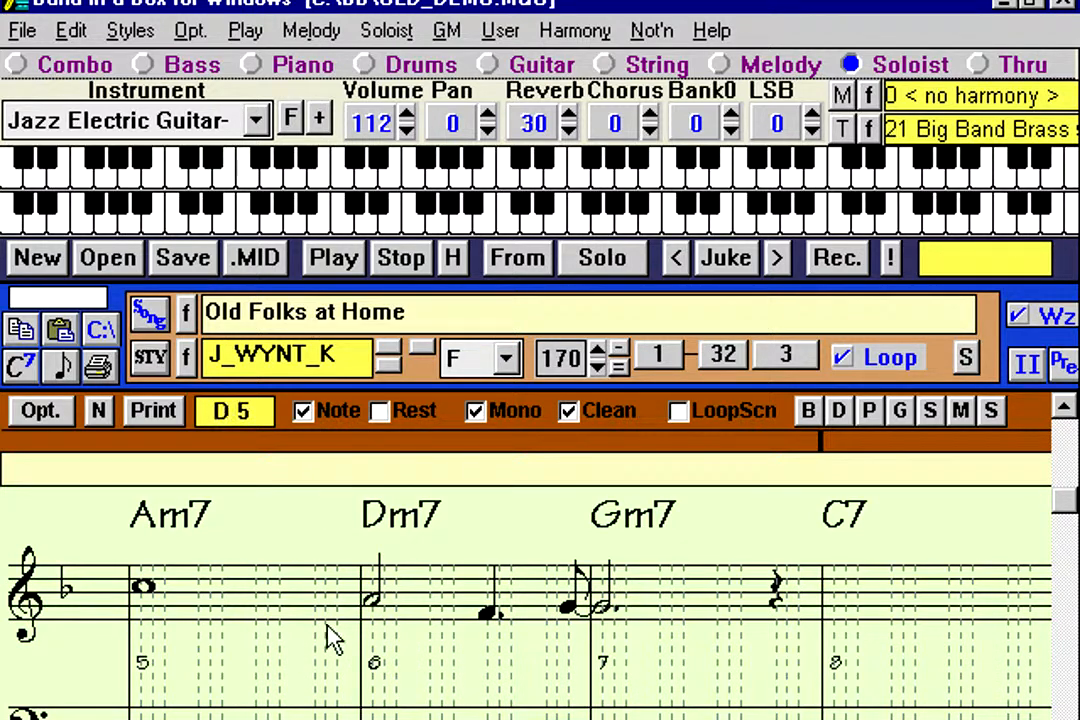
# - Inspect the note properties of the A5 in bar 1, cancel without changes, and return to standard notation
pyautogui.press('Up')
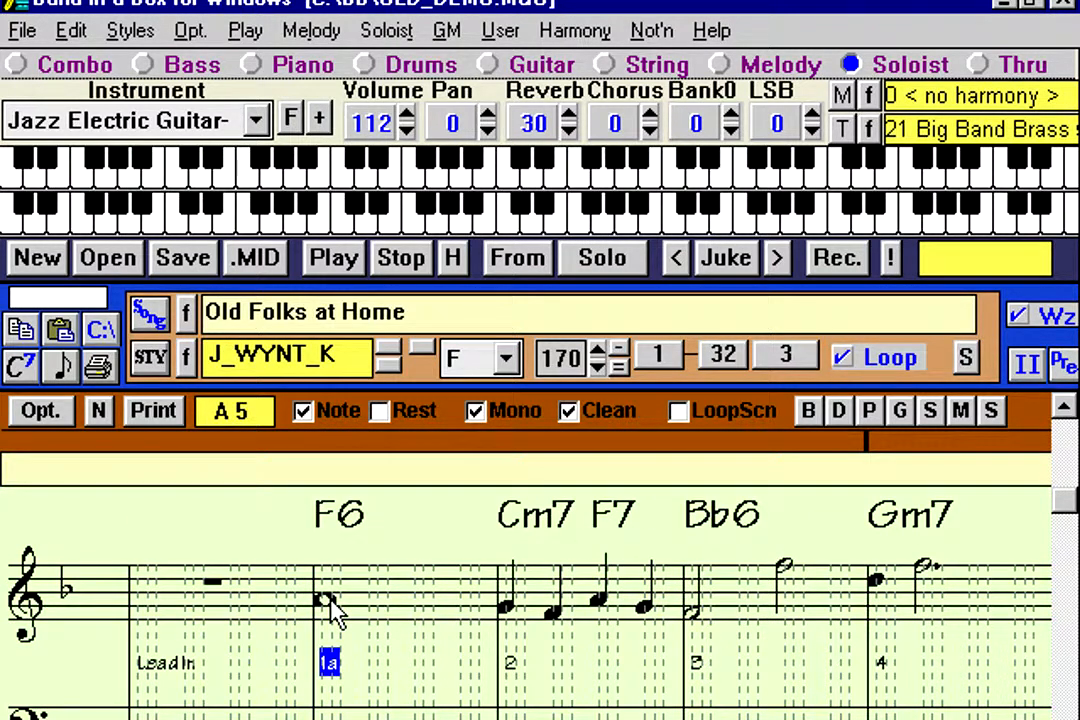
pyautogui.click(327, 597)
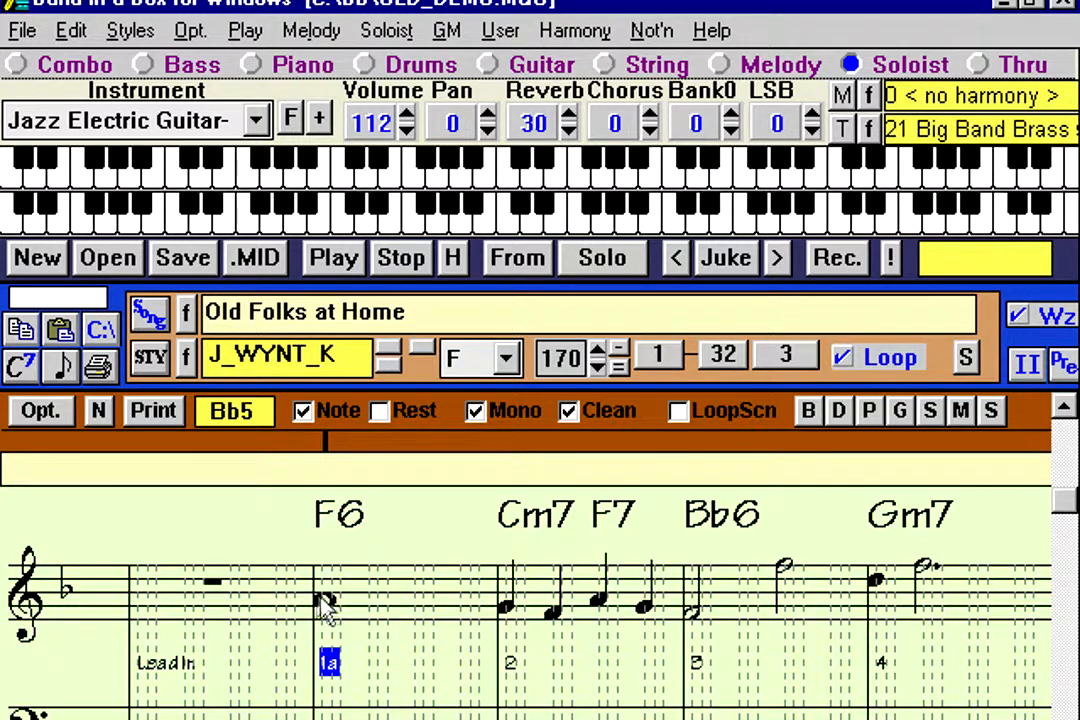
pyautogui.doubleClick(322, 598)
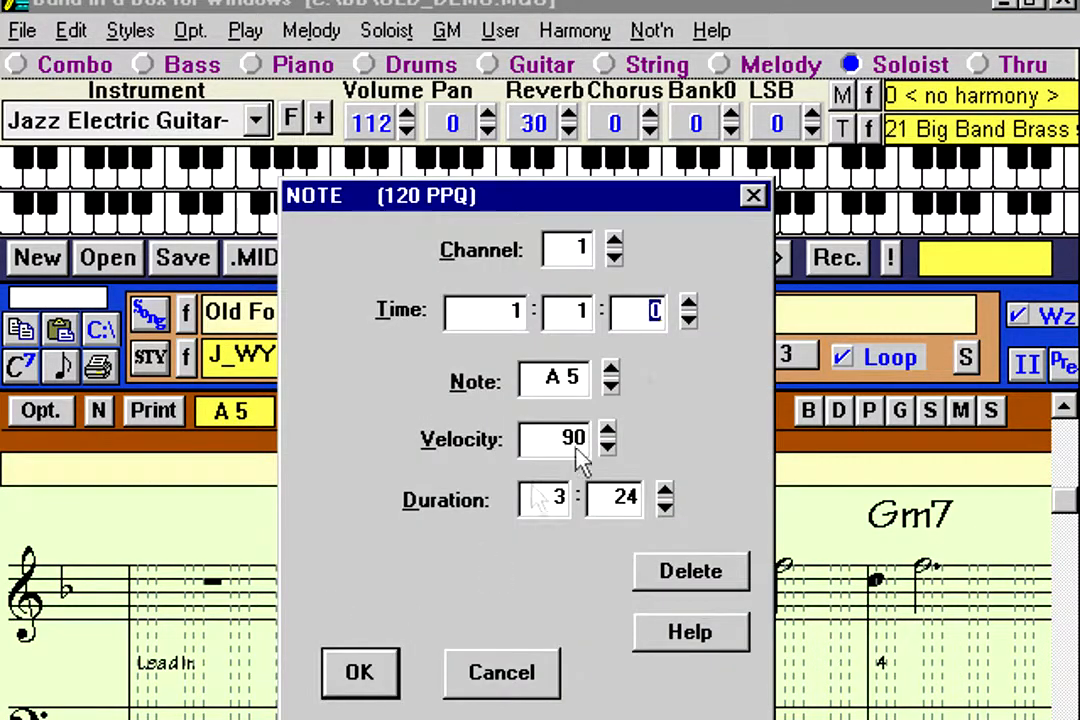
pyautogui.click(505, 685)
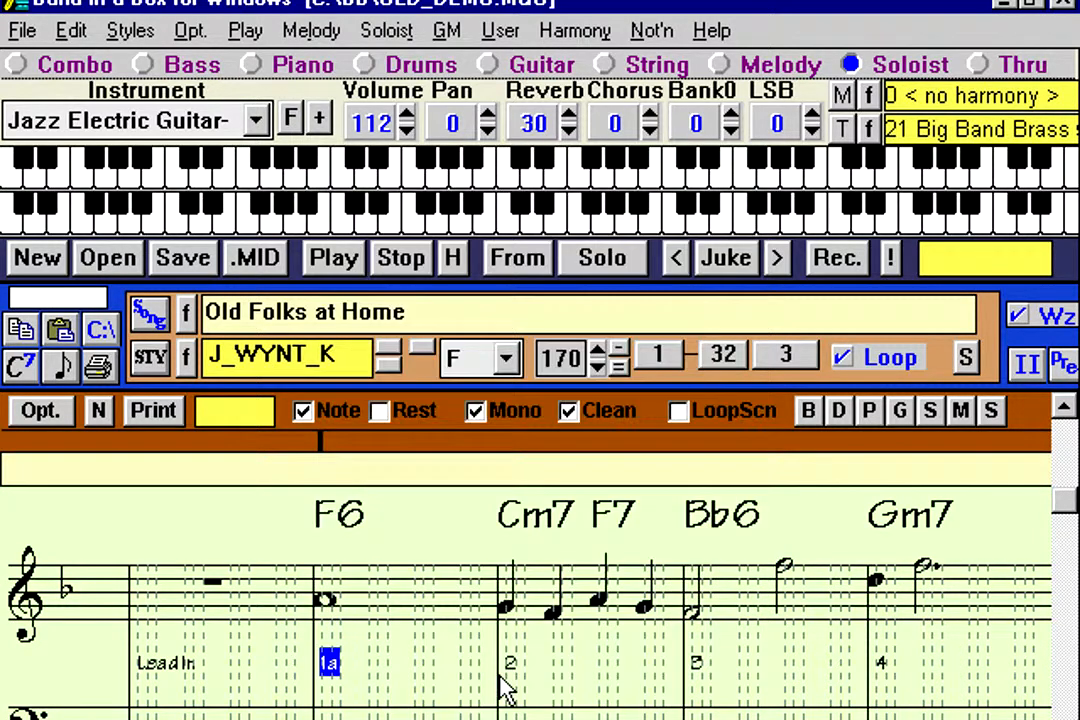
pyautogui.click(100, 412)
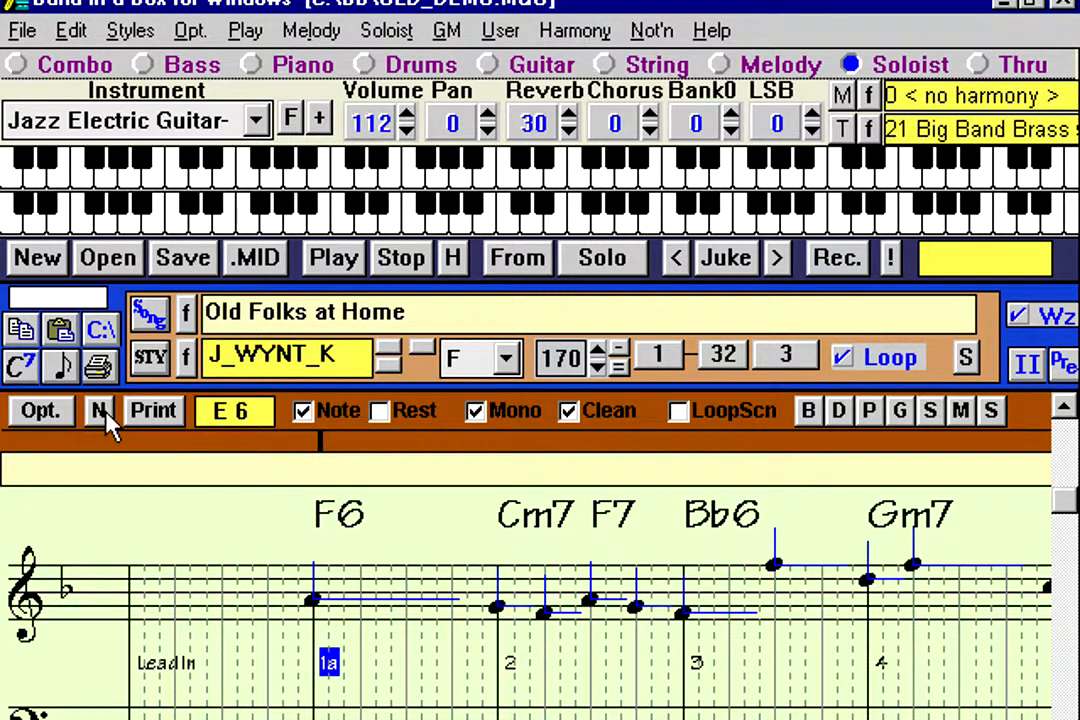
pyautogui.click(101, 412)
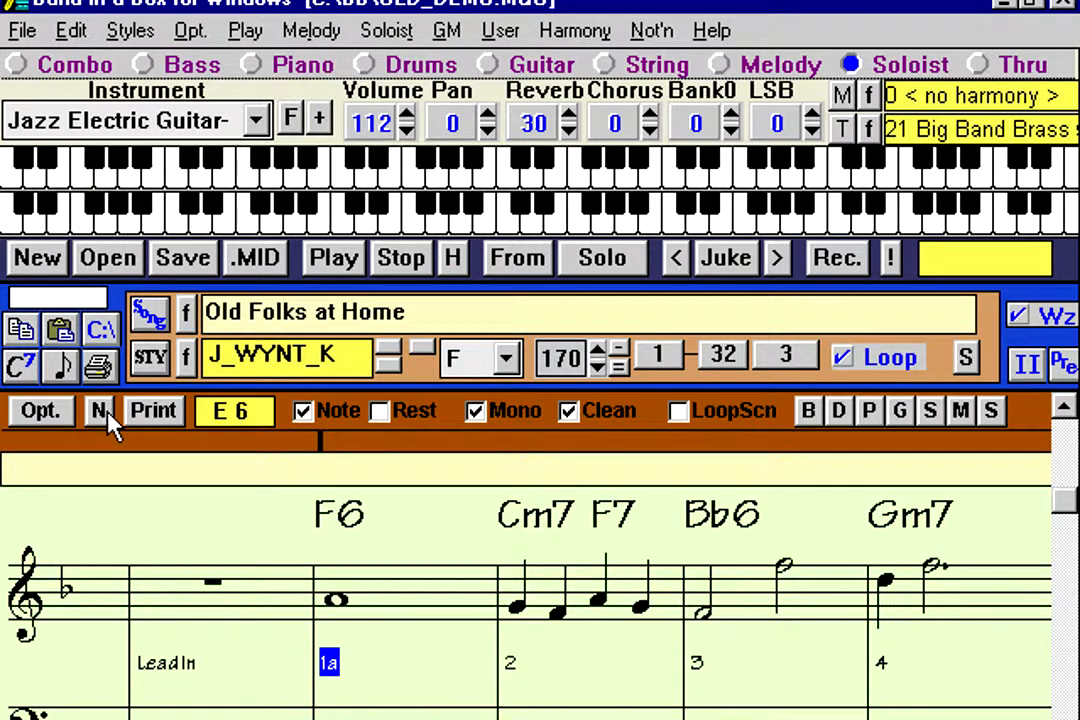
# - Open the Humanize Melody settings and choose Swing 8th notes as the desired feel, with lateness 16 and 8th note spacing 72
pyautogui.click(312, 31)
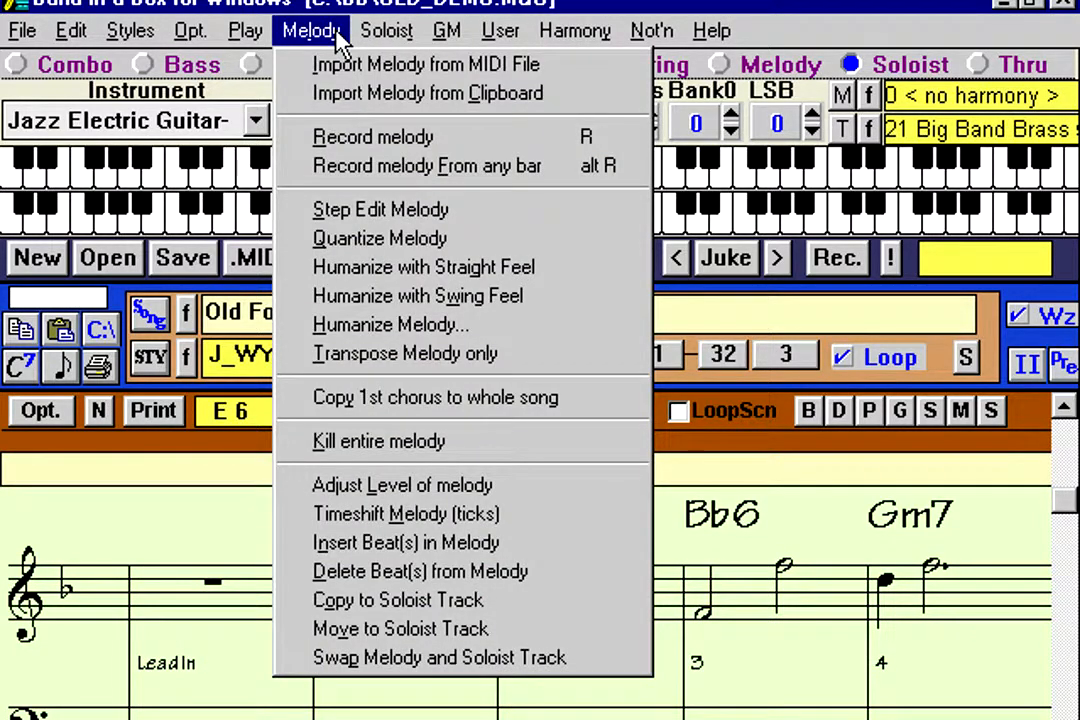
pyautogui.click(373, 325)
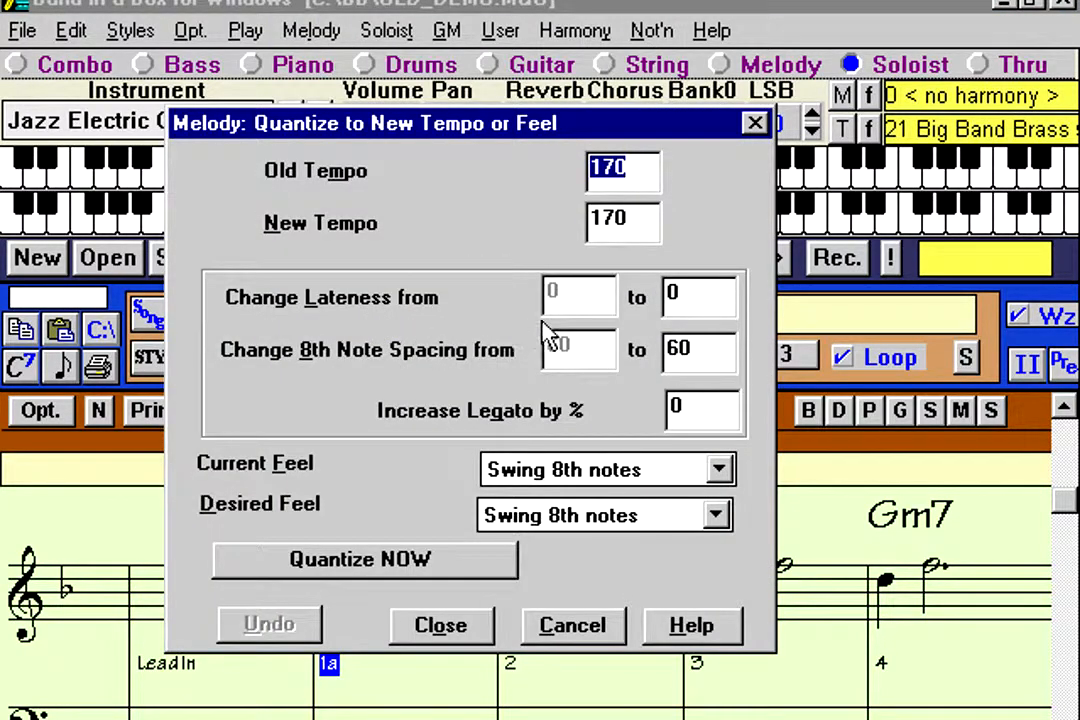
pyautogui.click(497, 520)
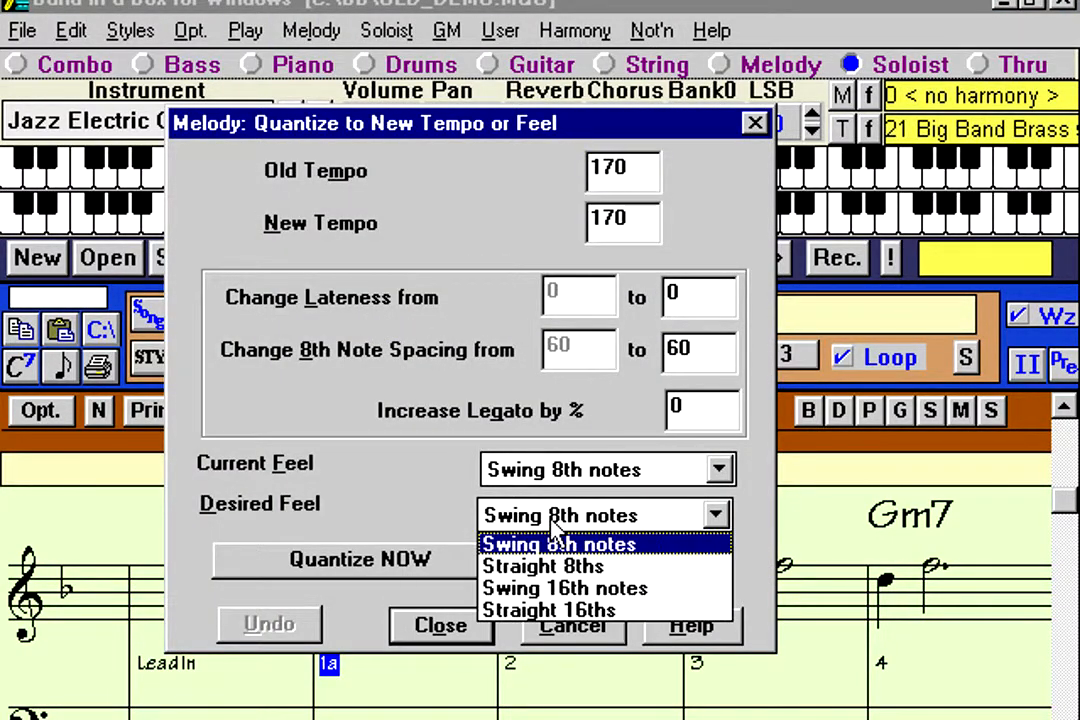
pyautogui.click(558, 541)
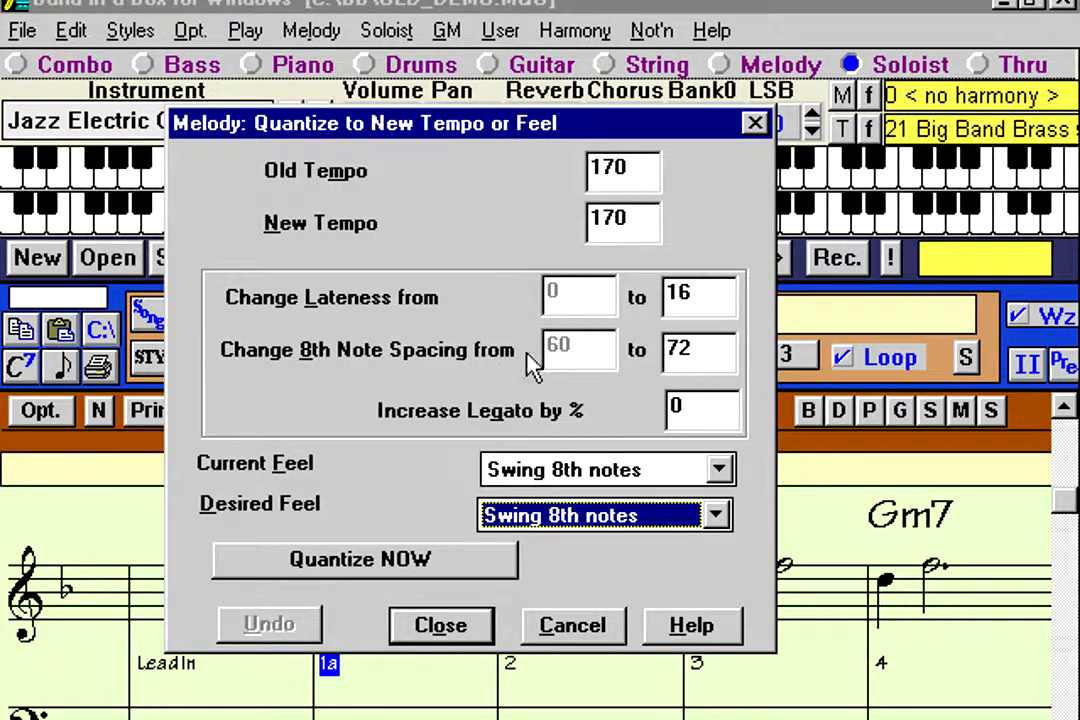
# - Check the target lateness and 8th note spacing values, quantize the melody with them, and close the settings
pyautogui.click(690, 290)
pyautogui.press('Home')
pyautogui.hotkey('shift', 'Right')
pyautogui.moveTo(718, 290); pyautogui.dragTo(656, 290)
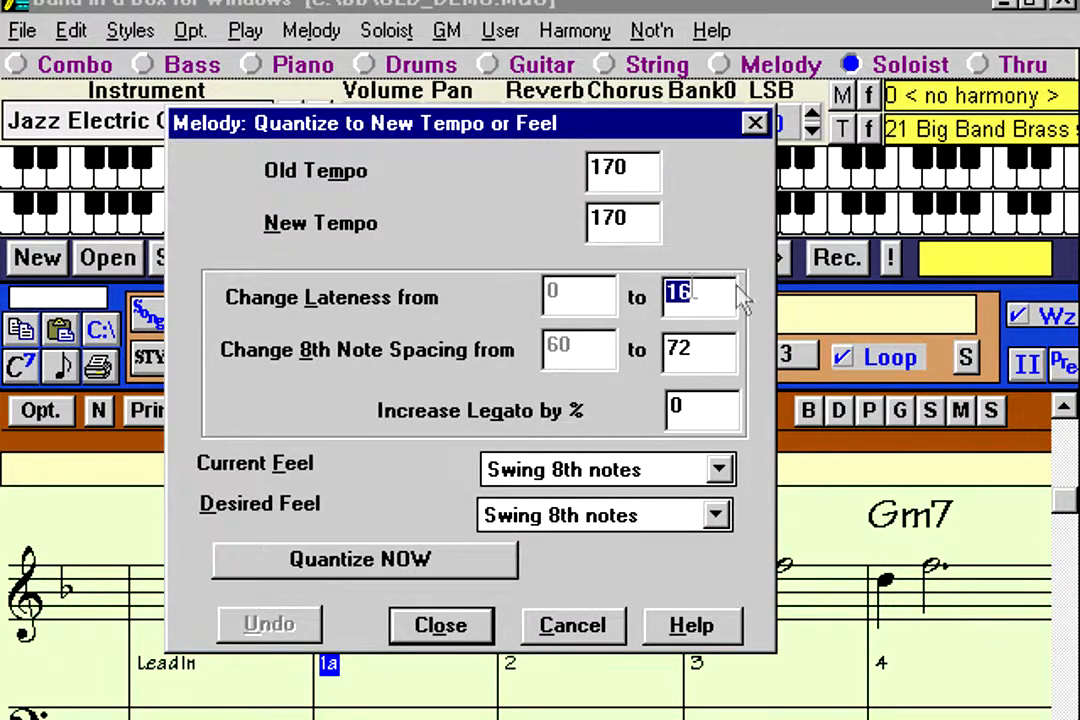
pyautogui.click(694, 290)
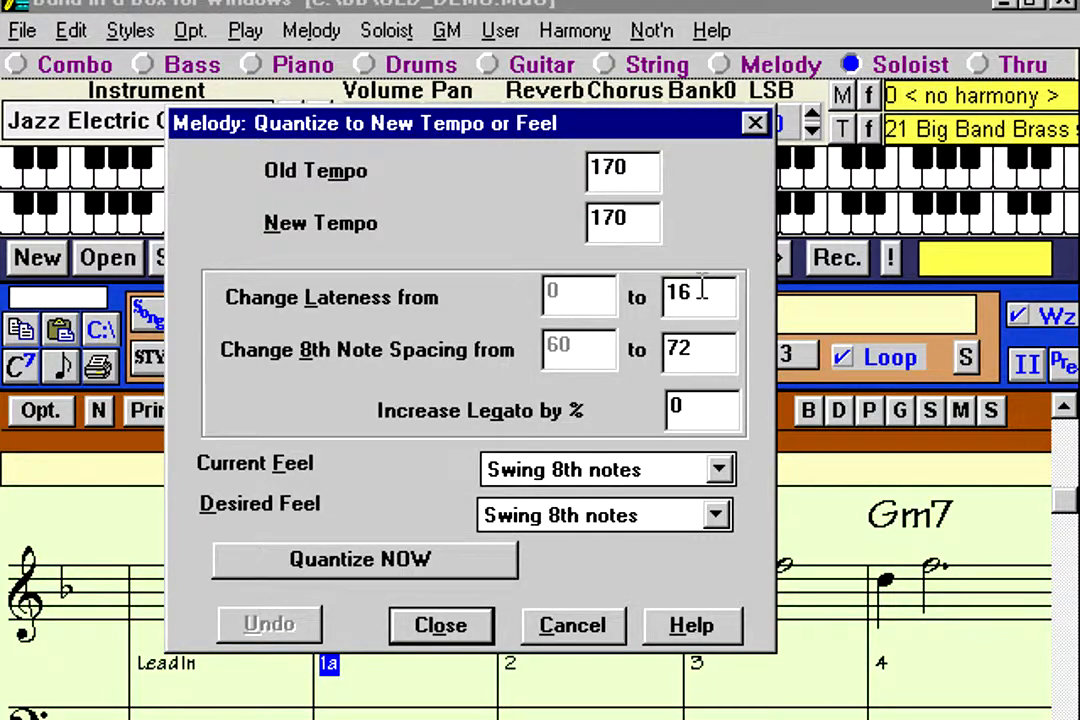
pyautogui.click(688, 348)
pyautogui.click(384, 566)
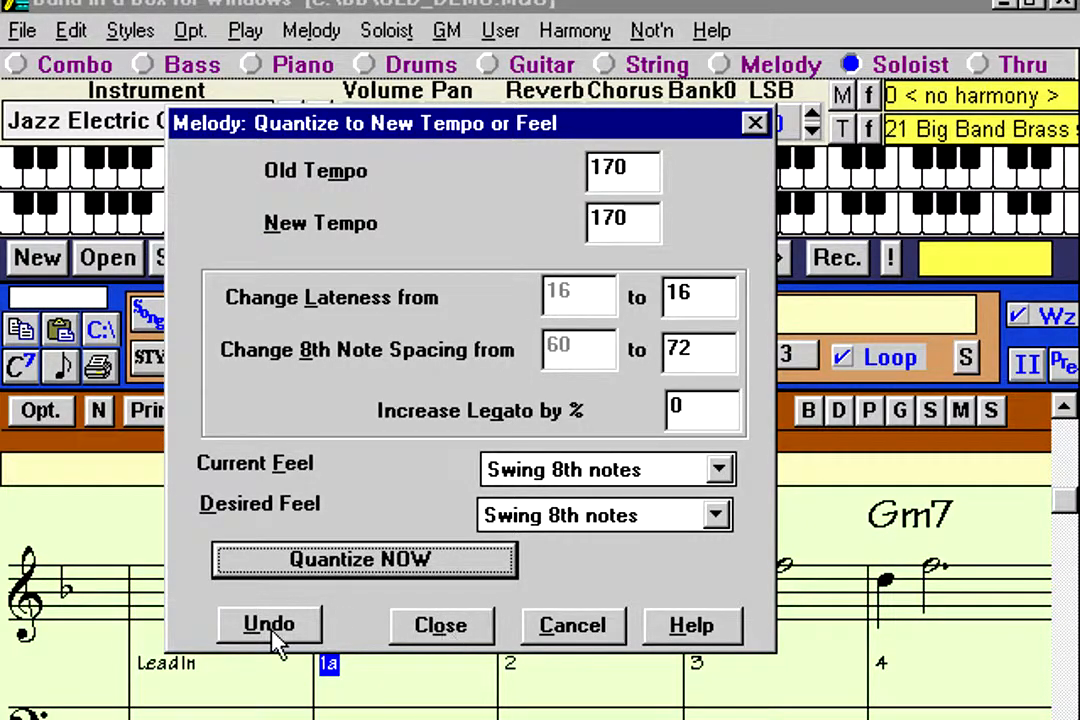
pyautogui.click(437, 640)
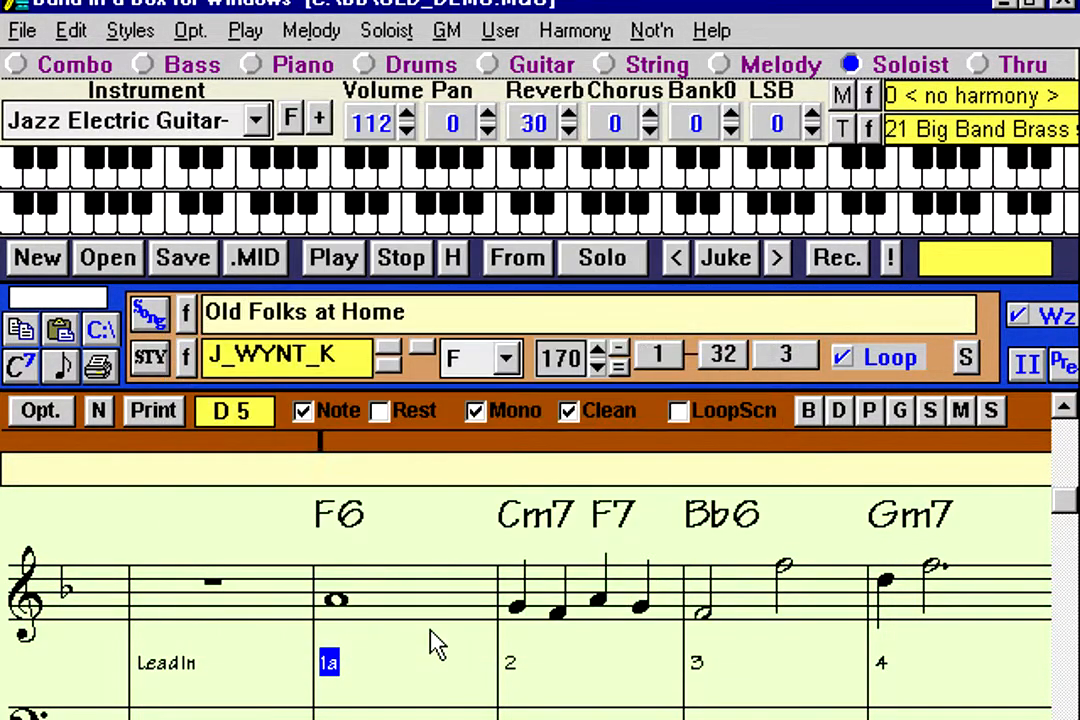
# - Inspect the A5 note's properties in bar 1 in editable notation without changes, play the melody, stop, and return to bar 1
pyautogui.click(104, 416)
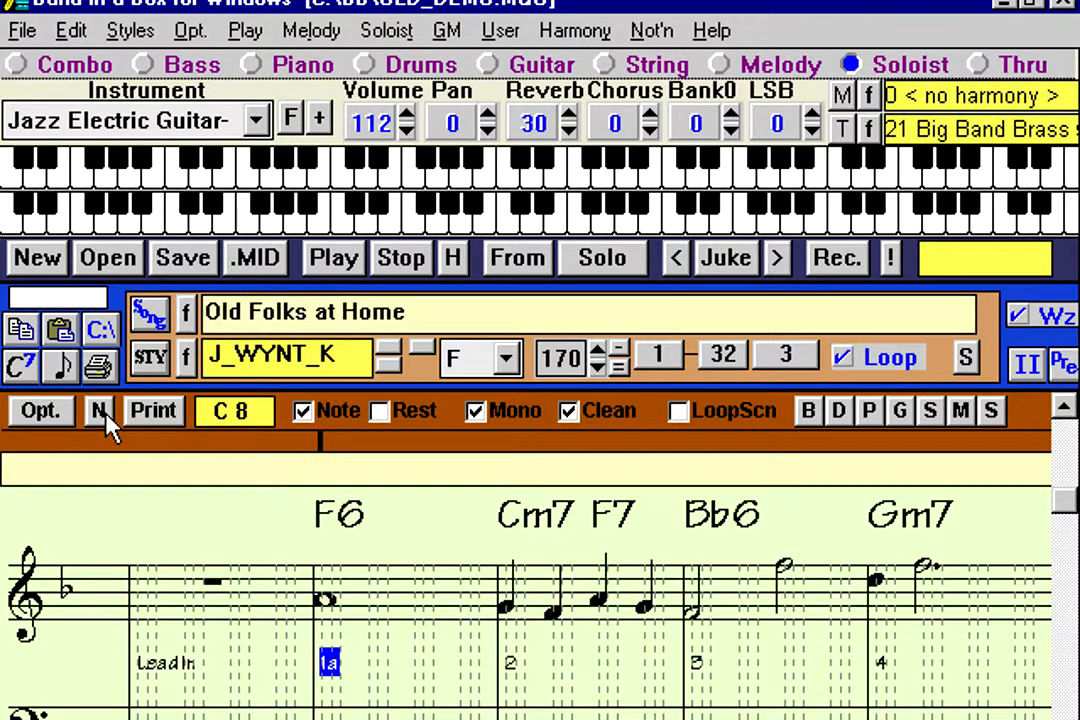
pyautogui.rightClick(323, 597)
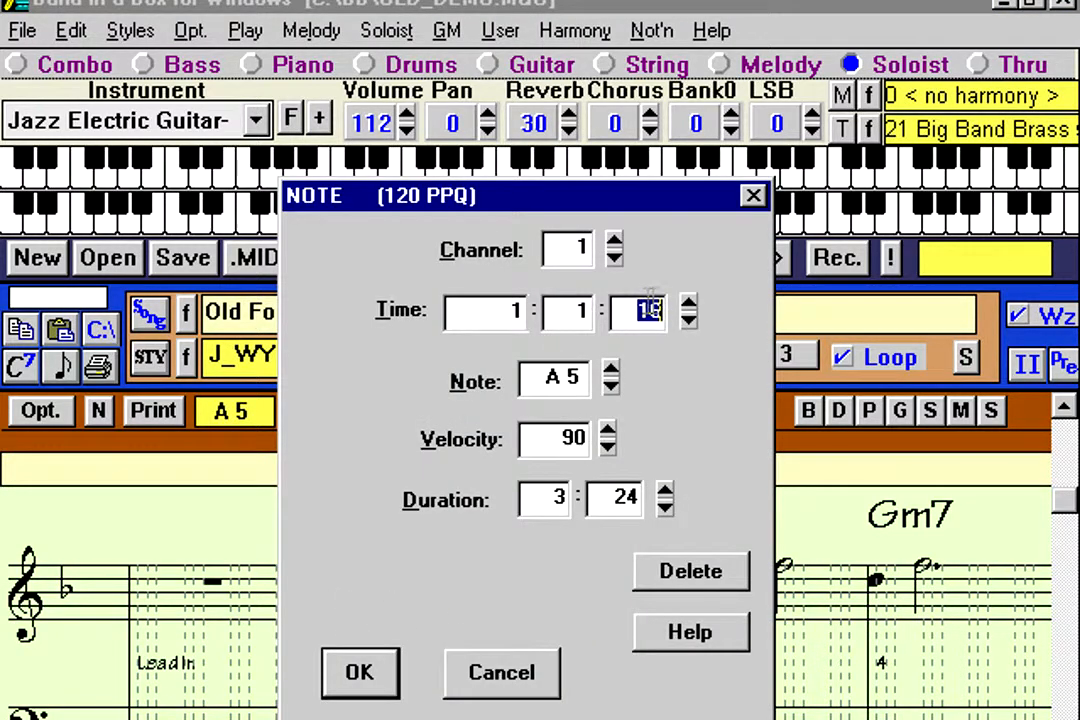
pyautogui.click(506, 670)
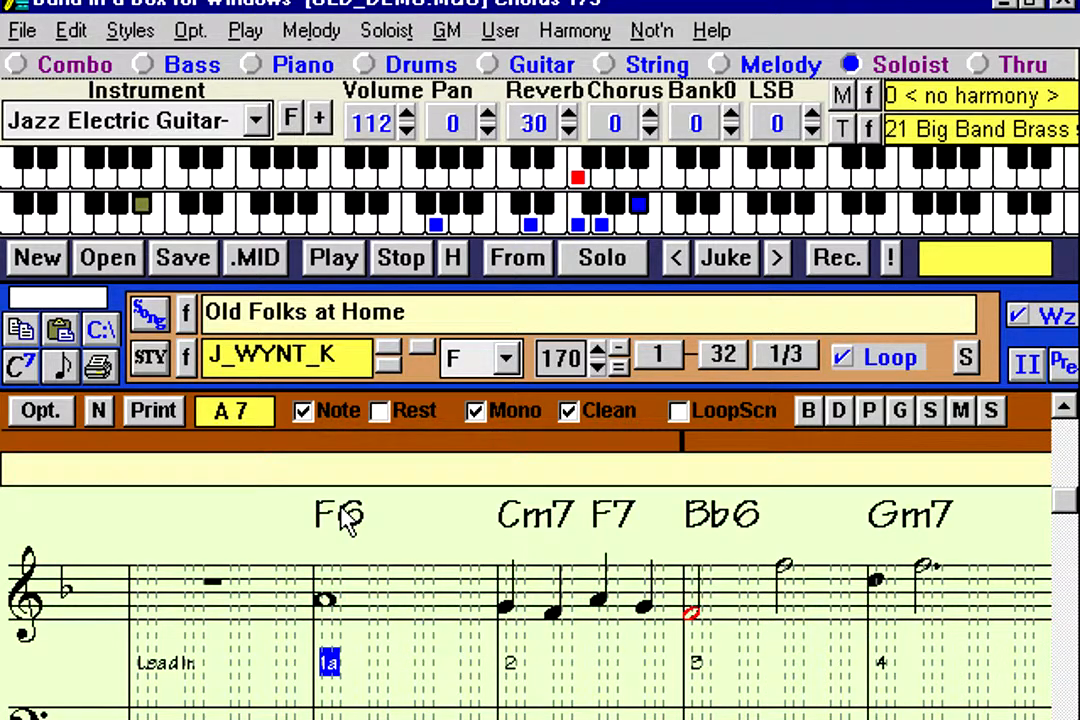
pyautogui.click(398, 272)
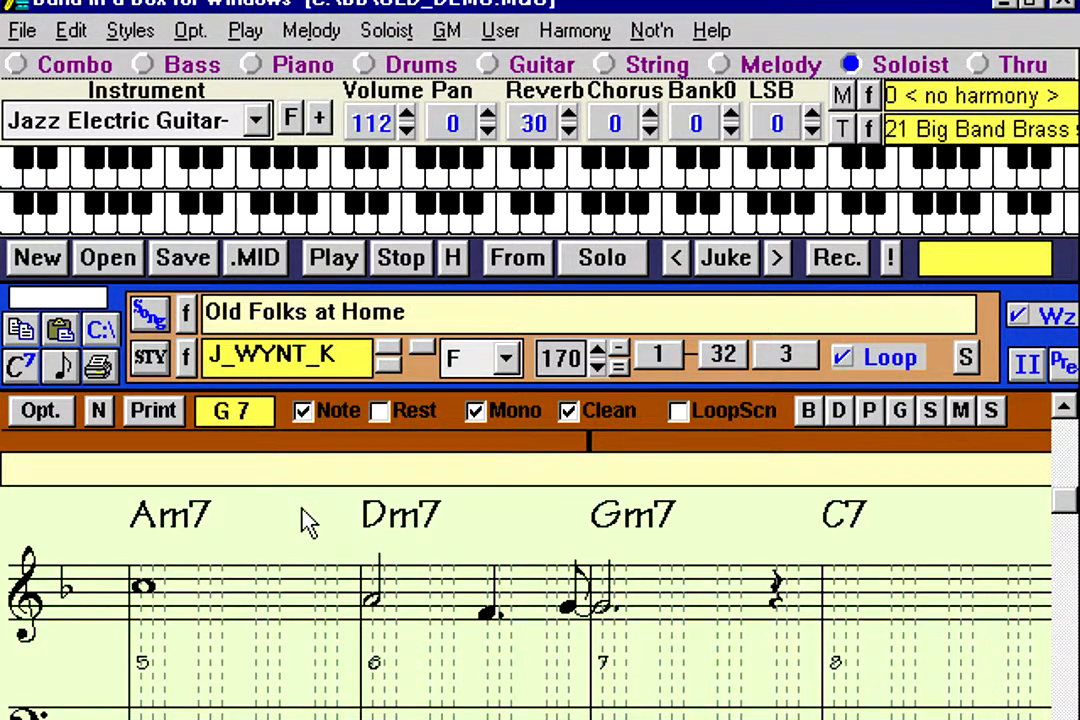
pyautogui.press('Home')
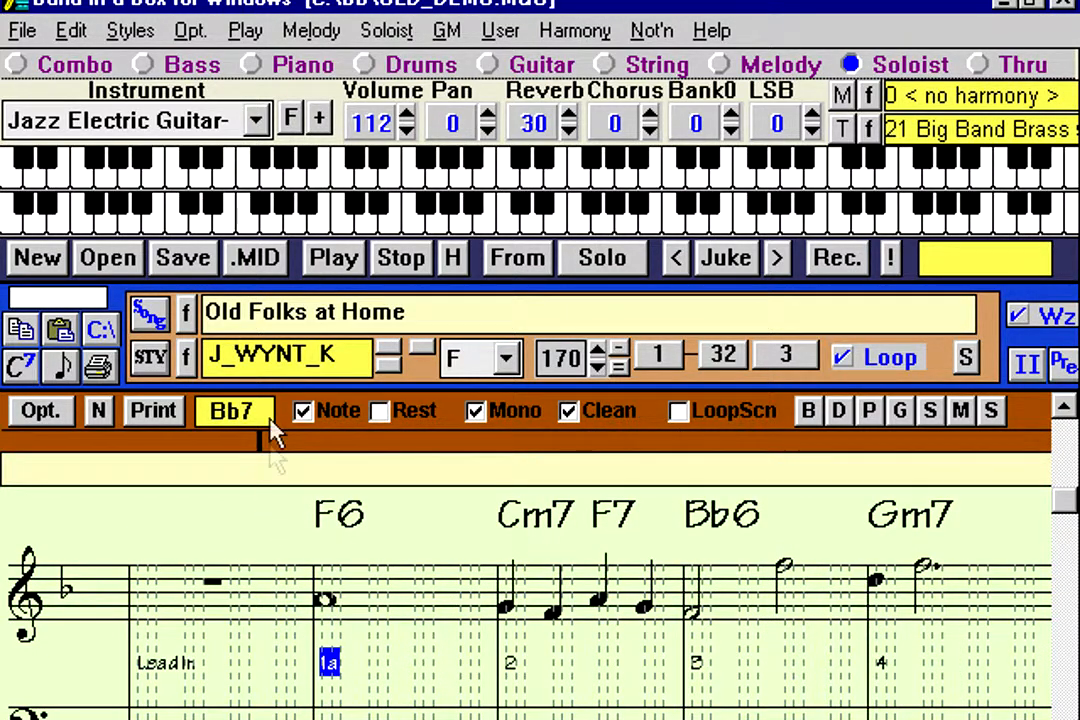
# - Erase the entire melody
pyautogui.click(312, 31)
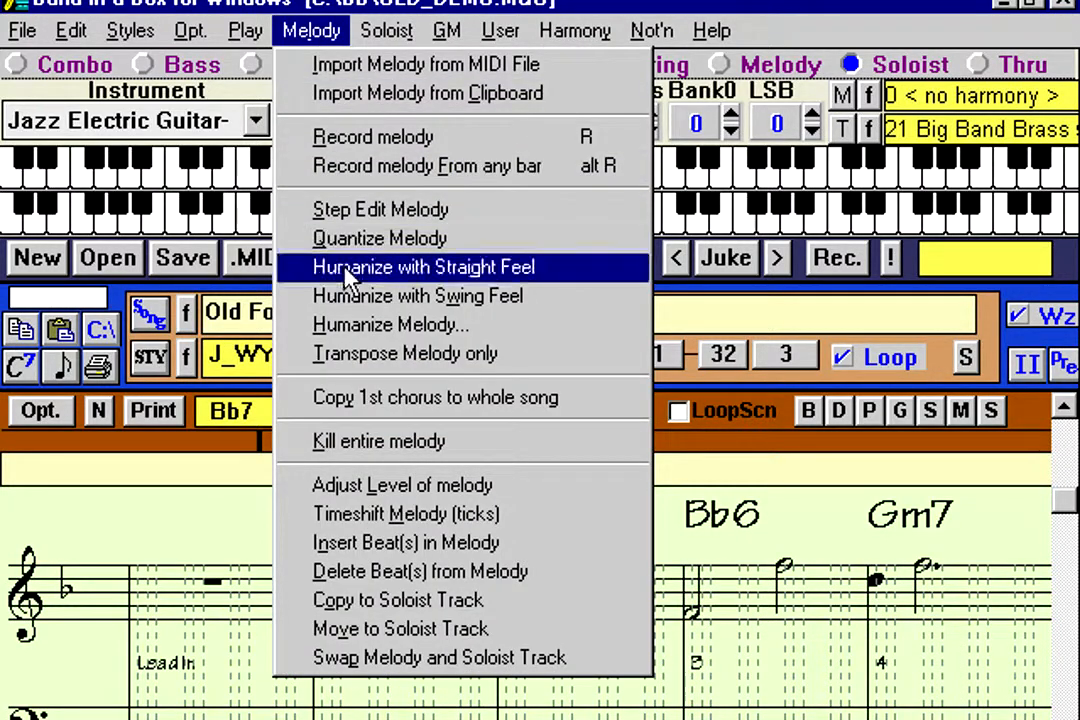
pyautogui.click(381, 448)
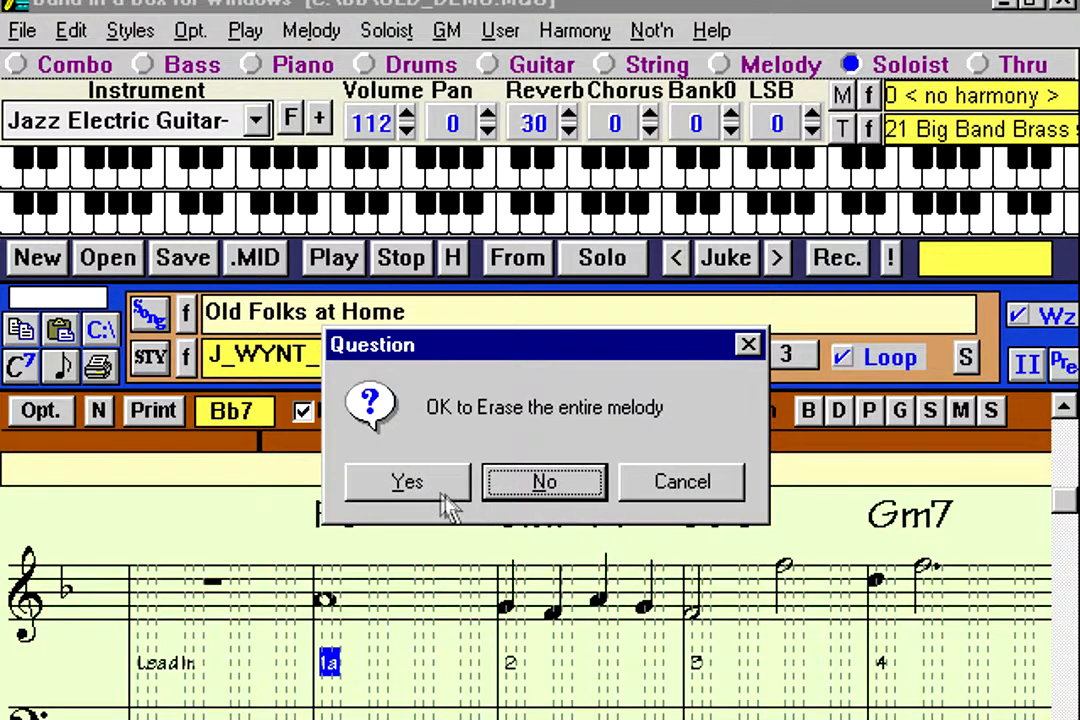
pyautogui.click(433, 490)
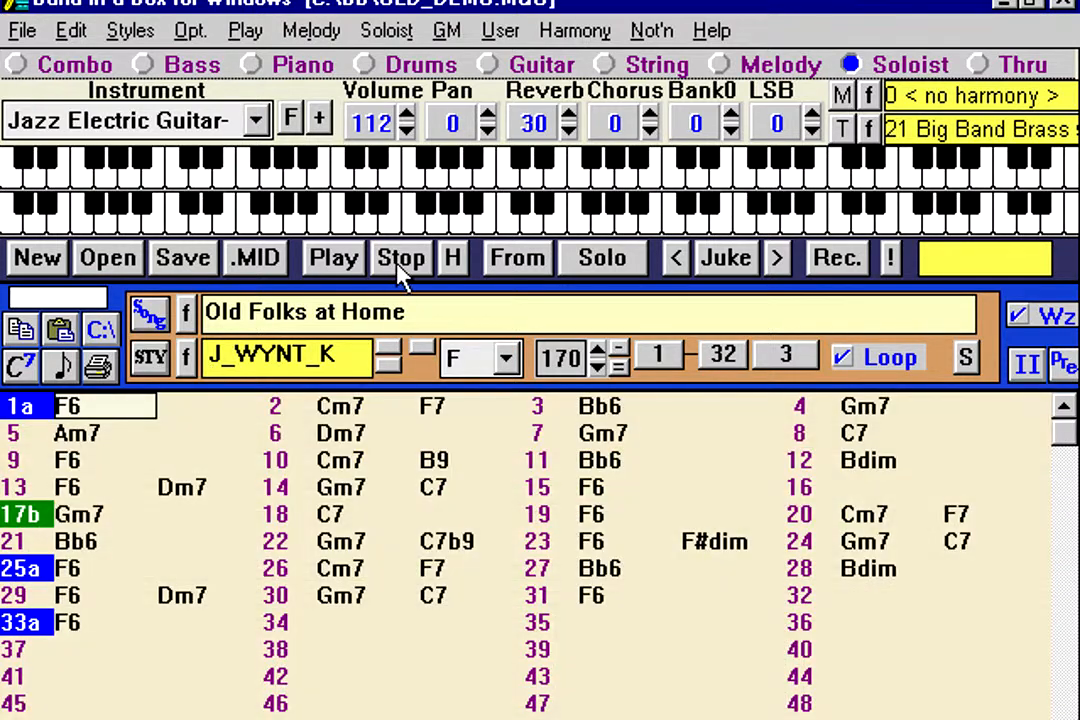
# - Move to bar 1 of the chord sheet and start recording a melody from the start of the song
pyautogui.click(150, 440)
pyautogui.click(140, 416)
pyautogui.click(135, 433)
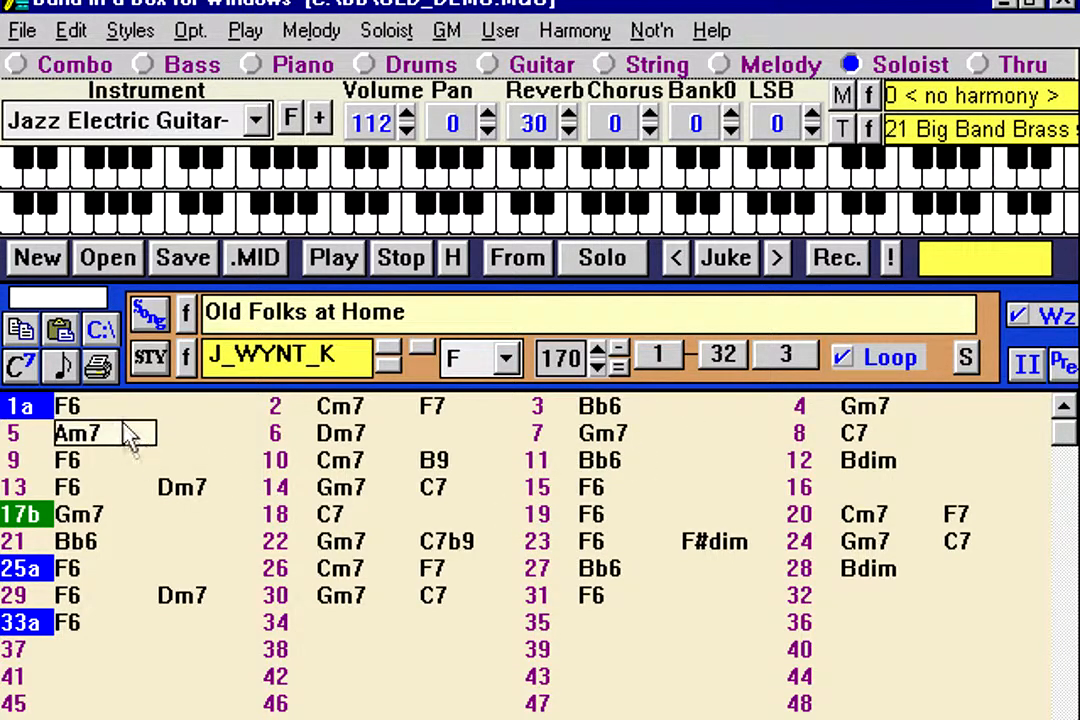
pyautogui.click(119, 415)
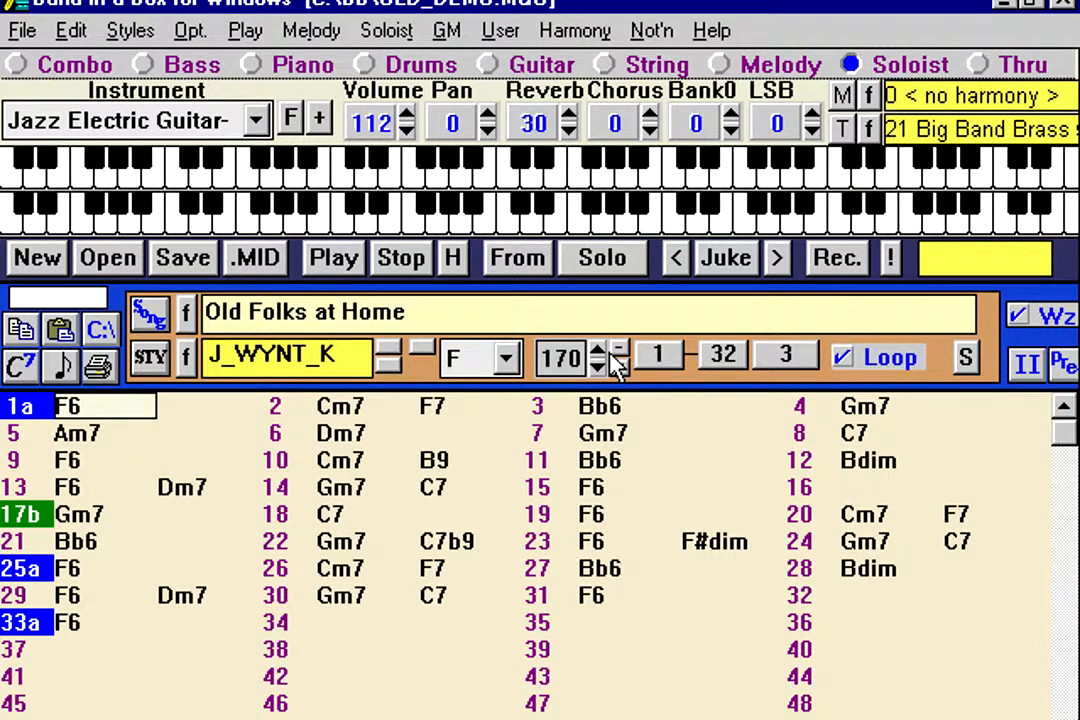
pyautogui.click(832, 260)
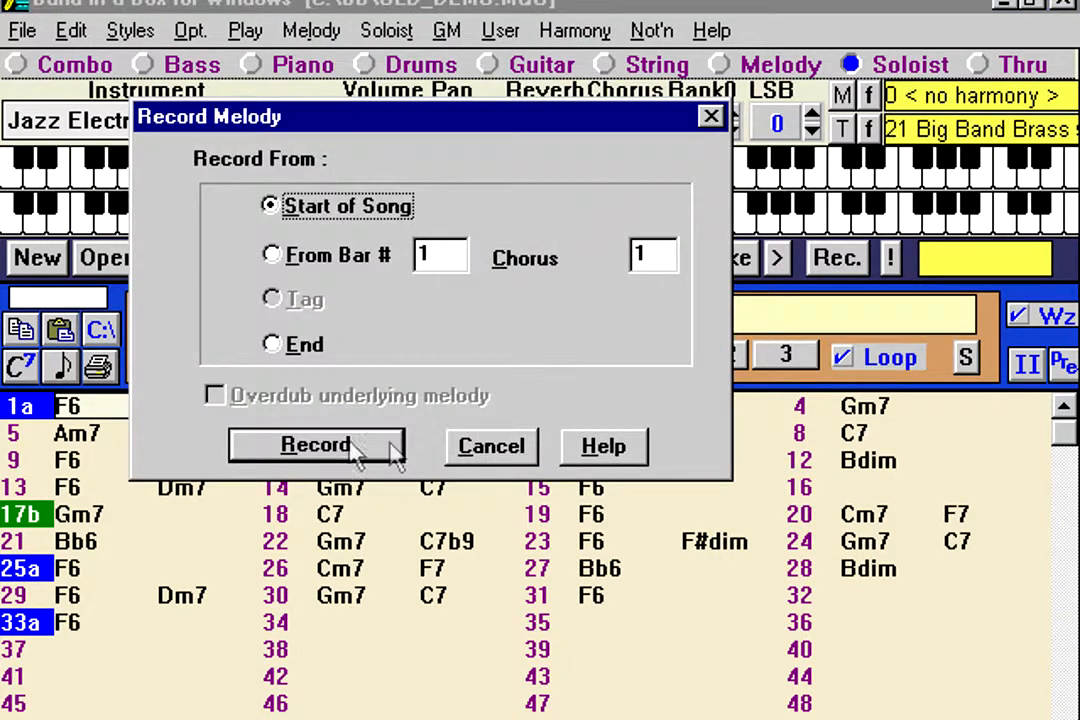
pyautogui.click(292, 447)
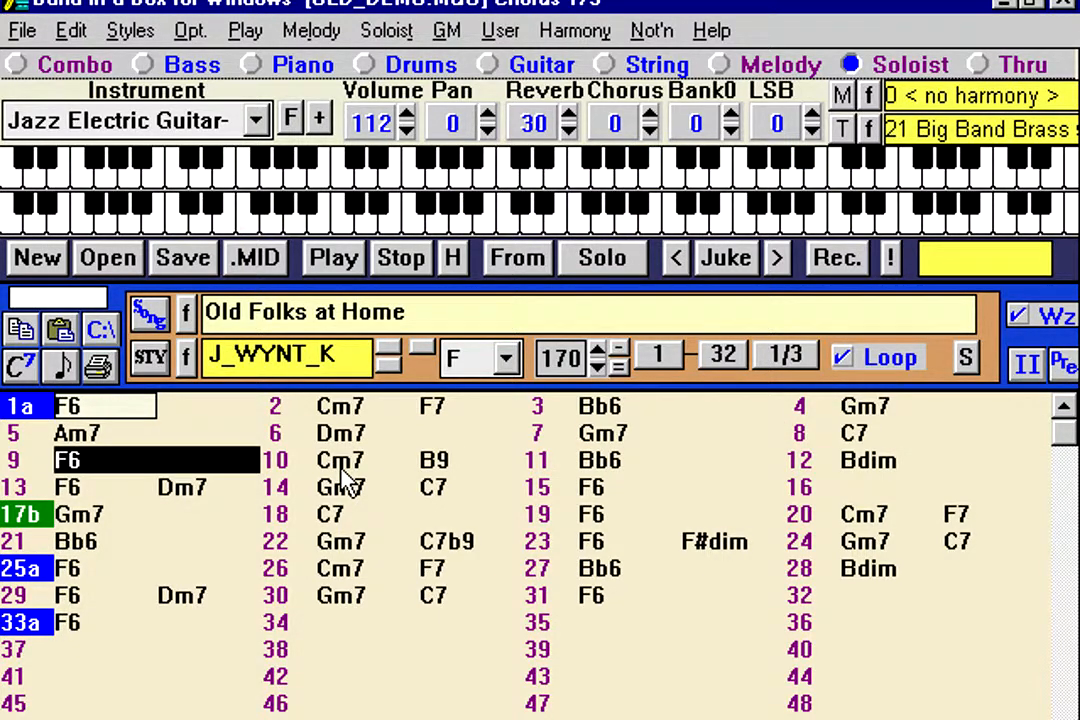
# - Set the Thru harmony to no harmony during recording, and stop the take
pyautogui.click(866, 128)
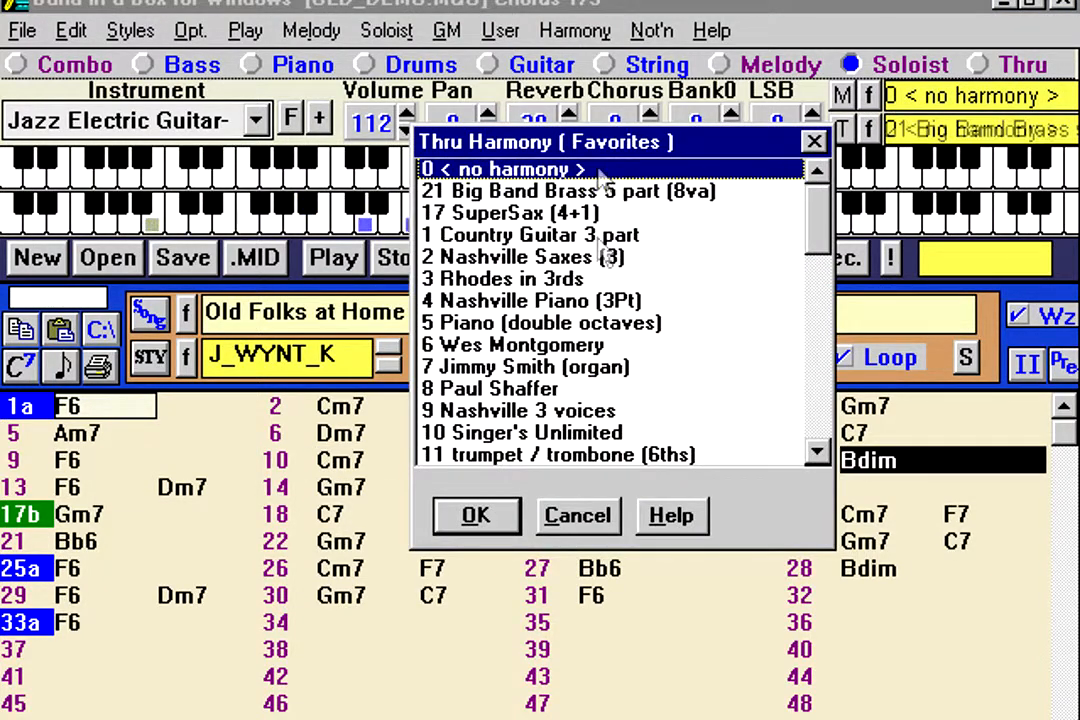
pyautogui.click(478, 517)
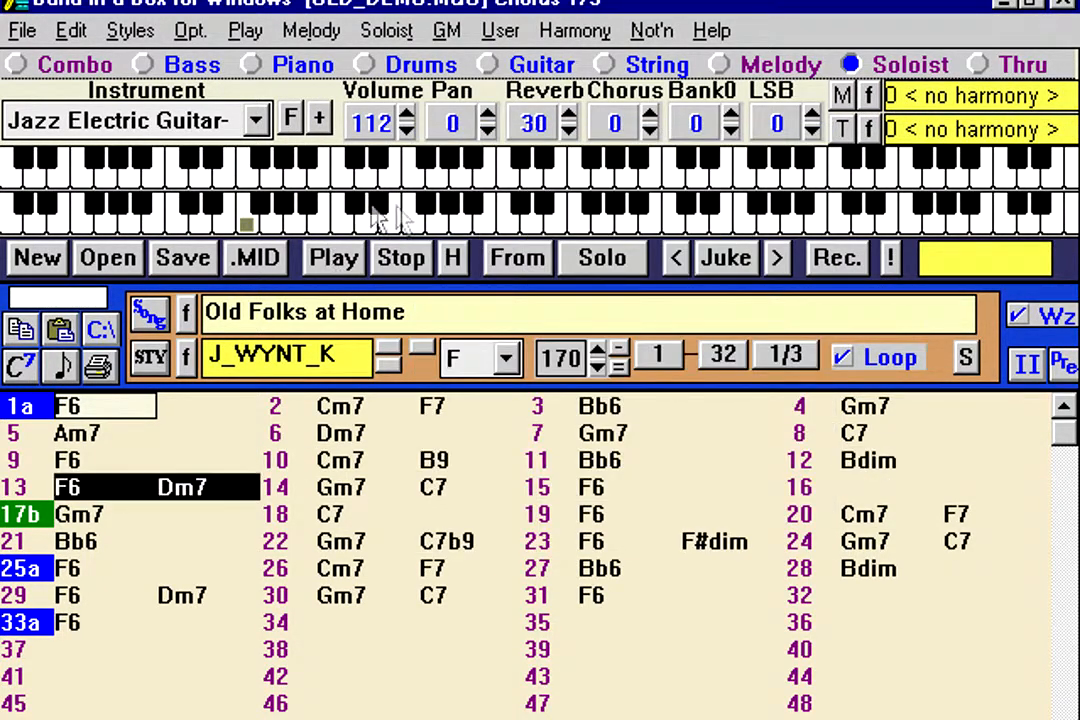
pyautogui.click(412, 262)
pyautogui.click(378, 207)
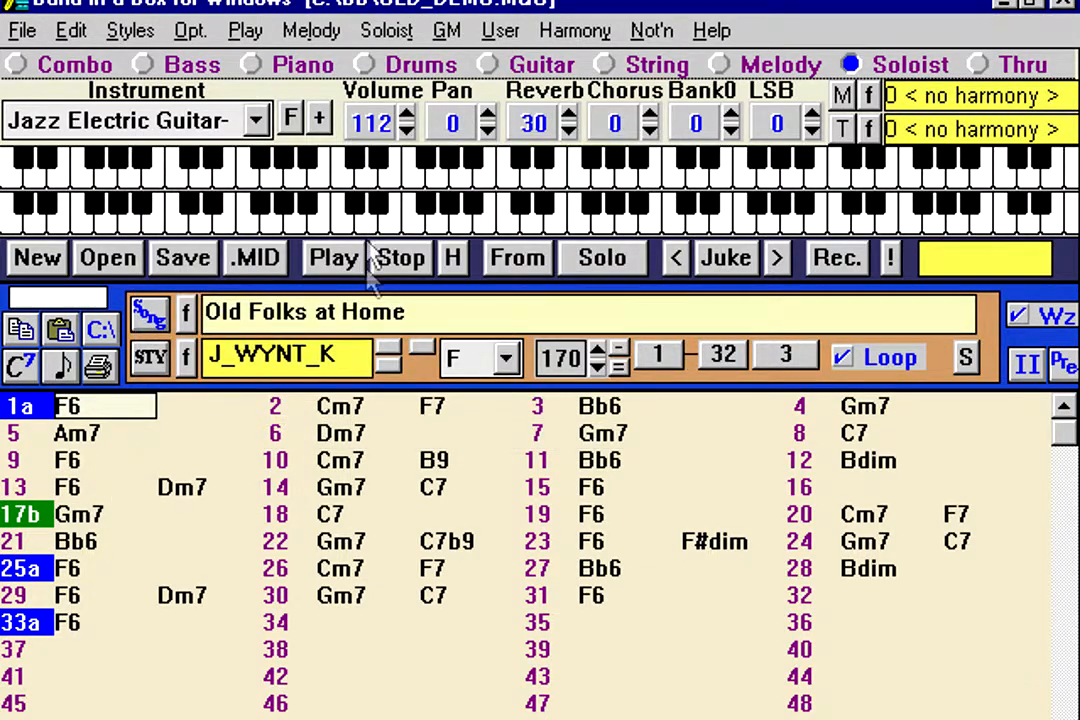
# - In staff roll notation, move the bar 1 note to A5 and bar 2's first four notes to G5, F5, A5, G5, and inspect the first G5
pyautogui.click(60, 365)
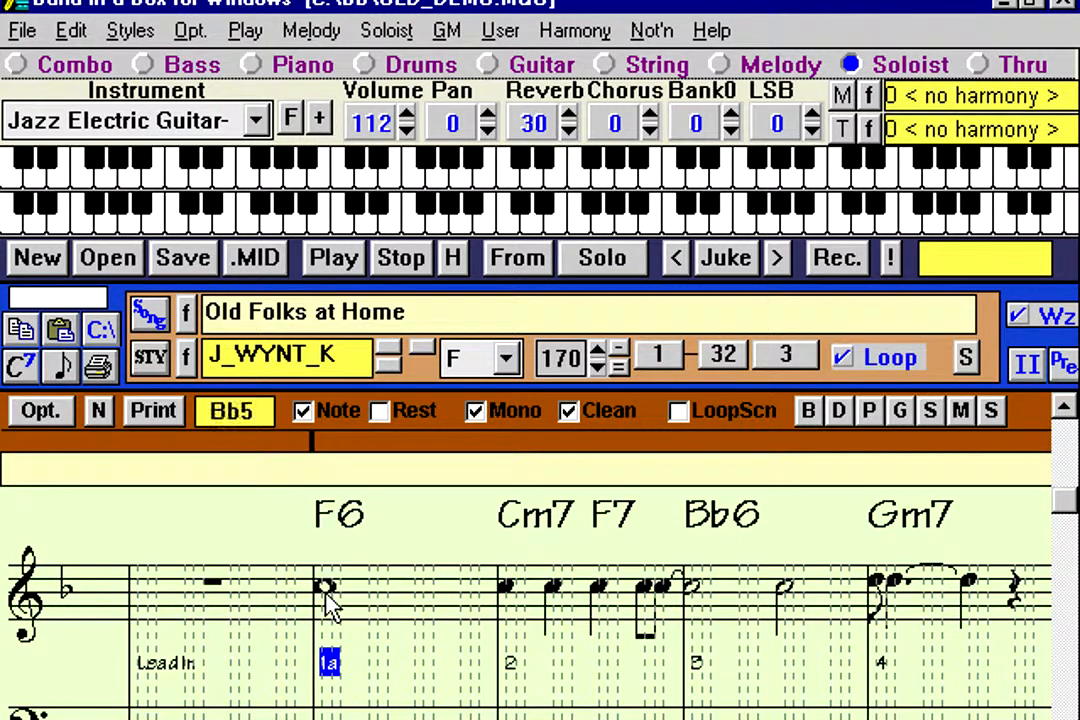
pyautogui.click(94, 416)
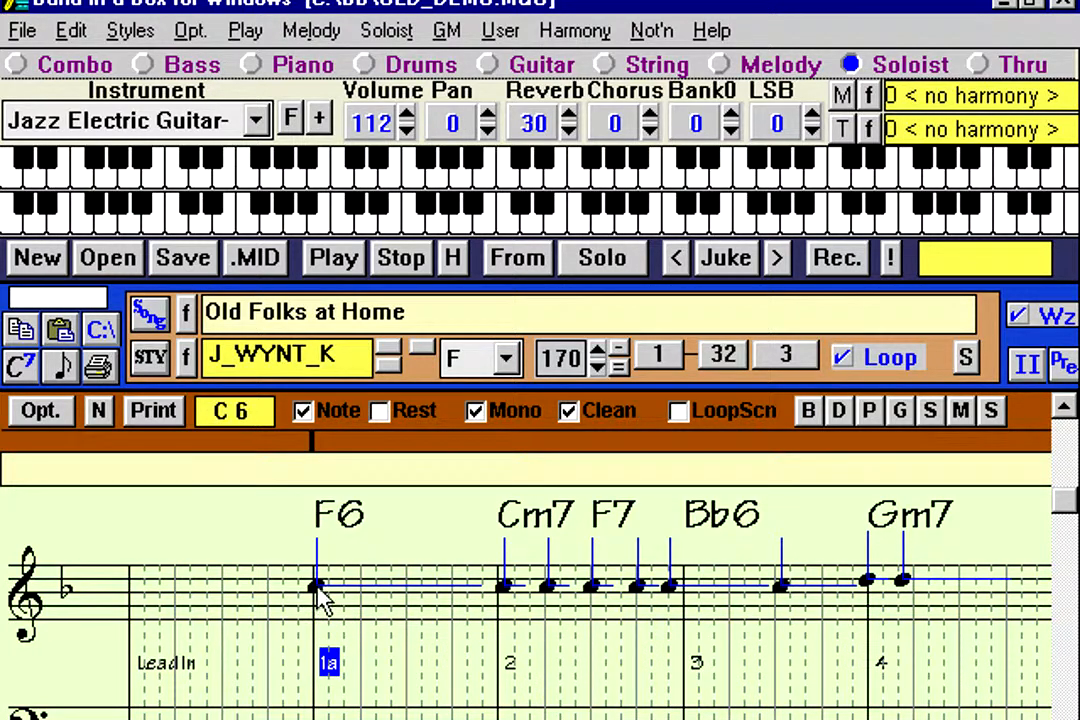
pyautogui.moveTo(320, 597); pyautogui.dragTo(322, 613)
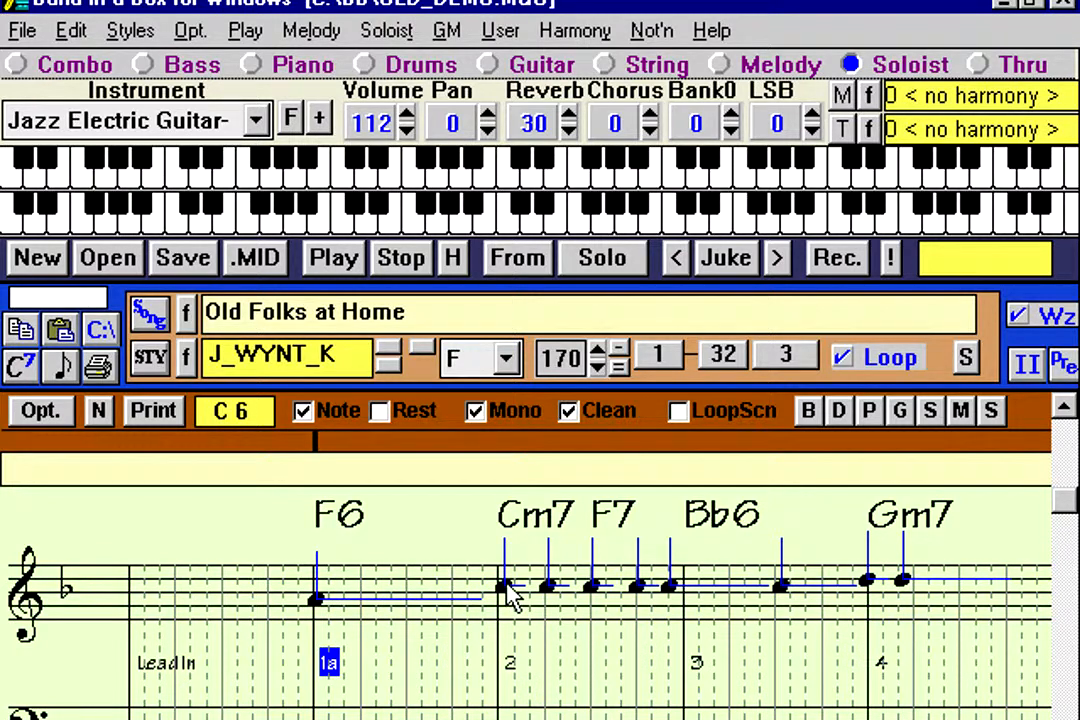
pyautogui.moveTo(506, 586)
pyautogui.mouseDown()
pyautogui.moveTo(507, 614)
pyautogui.moveTo(636, 602)
pyautogui.moveTo(655, 633)
pyautogui.moveTo(640, 603)
pyautogui.moveTo(637, 674)
pyautogui.moveTo(639, 609)
pyautogui.mouseUp()
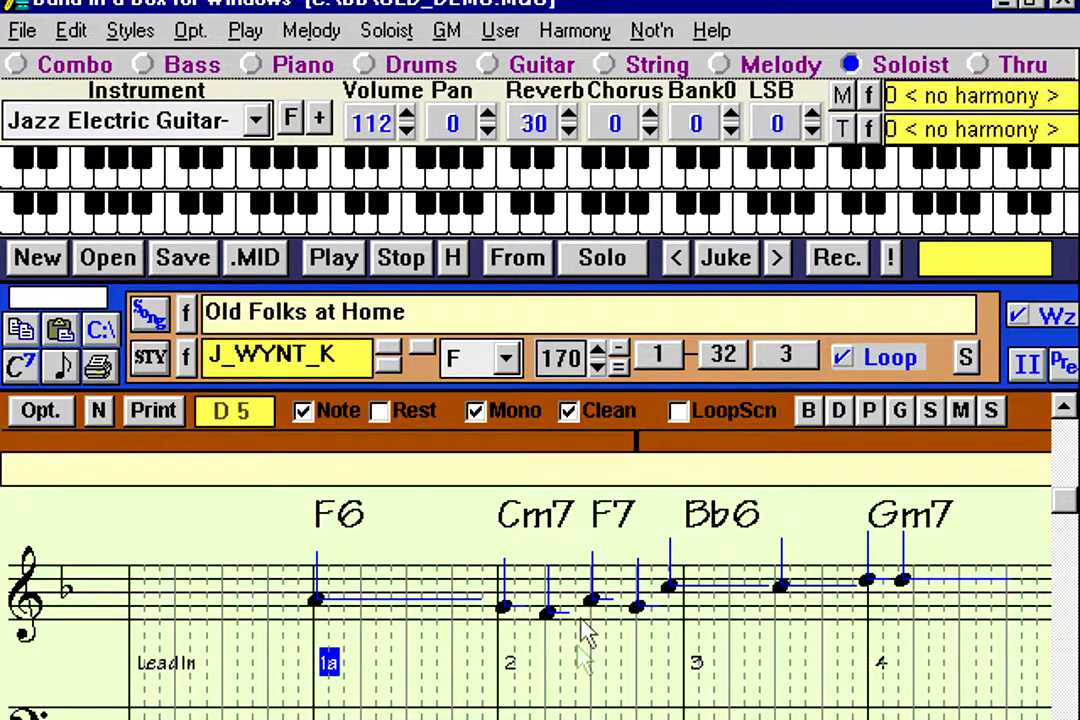
pyautogui.rightClick(505, 612)
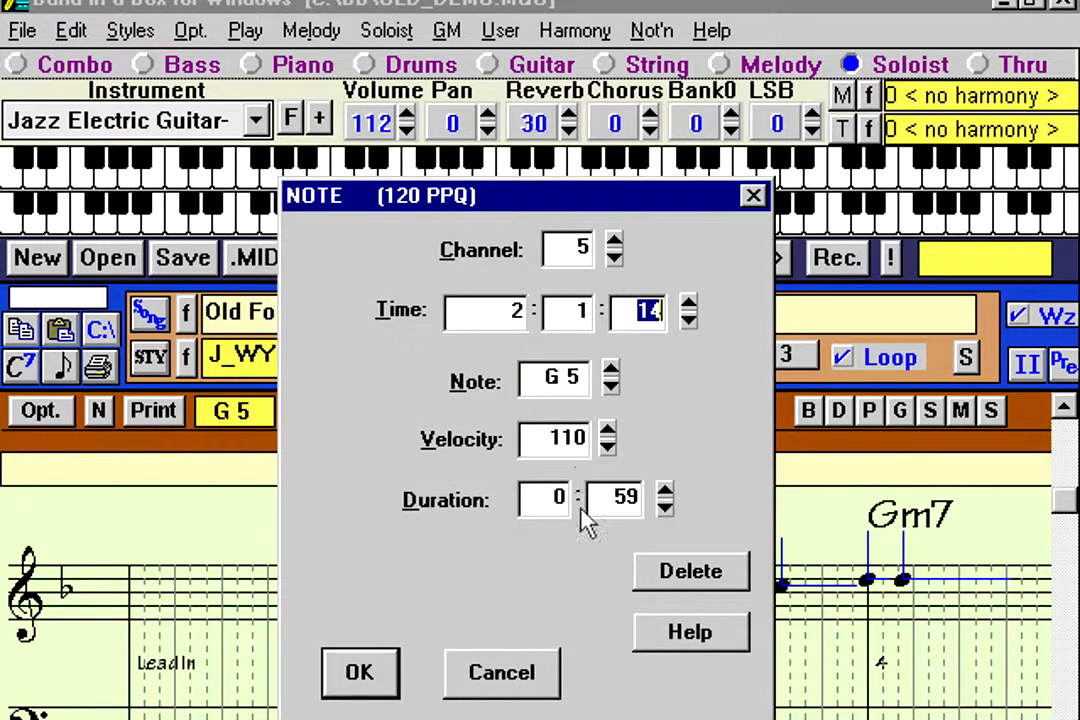
pyautogui.click(494, 674)
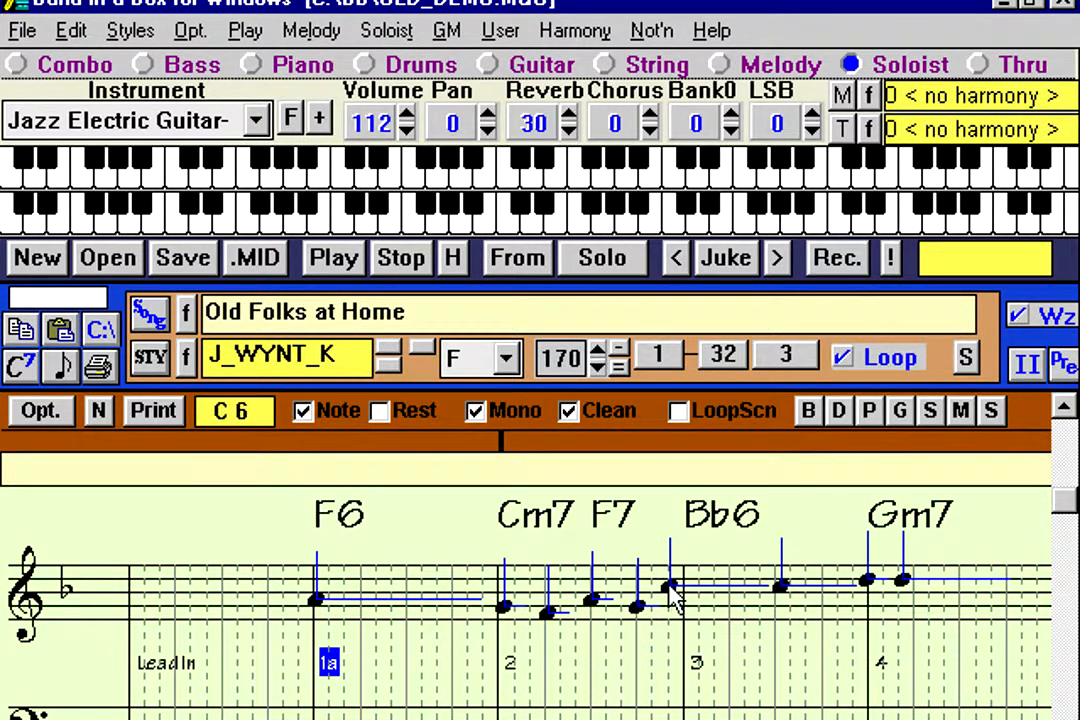
# - Move the note just before bar 3 to F5, the later note in bar 3 to F6, and the second note of bar 4 to F6
pyautogui.moveTo(672, 598)
pyautogui.mouseDown()
pyautogui.moveTo(673, 622)
pyautogui.moveTo(697, 627)
pyautogui.mouseUp()
pyautogui.moveTo(793, 603); pyautogui.dragTo(783, 565)
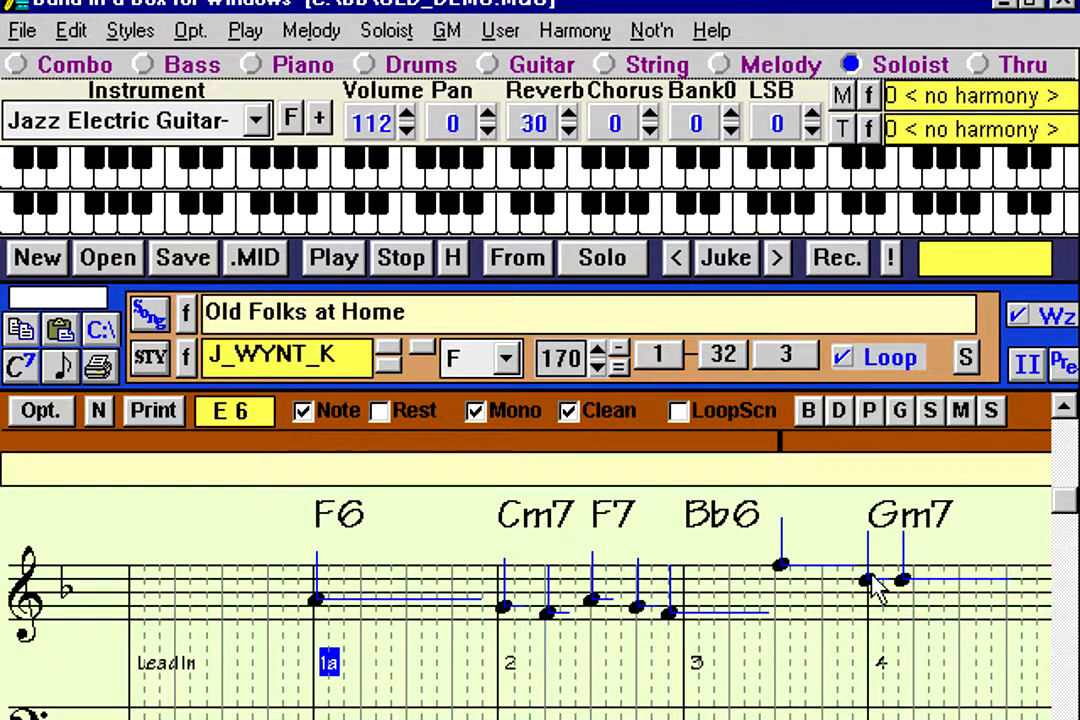
pyautogui.moveTo(910, 591); pyautogui.dragTo(910, 588)
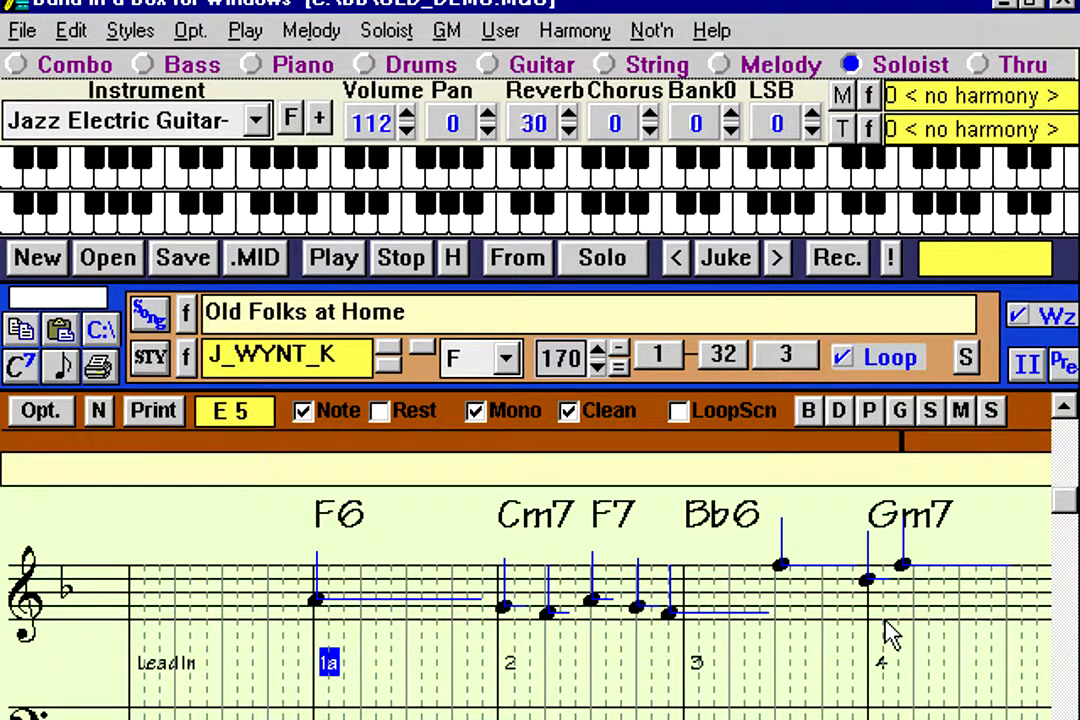
# - Change the three notes of bar 6 to A5, F5 and G5
pyautogui.press('pagedown')
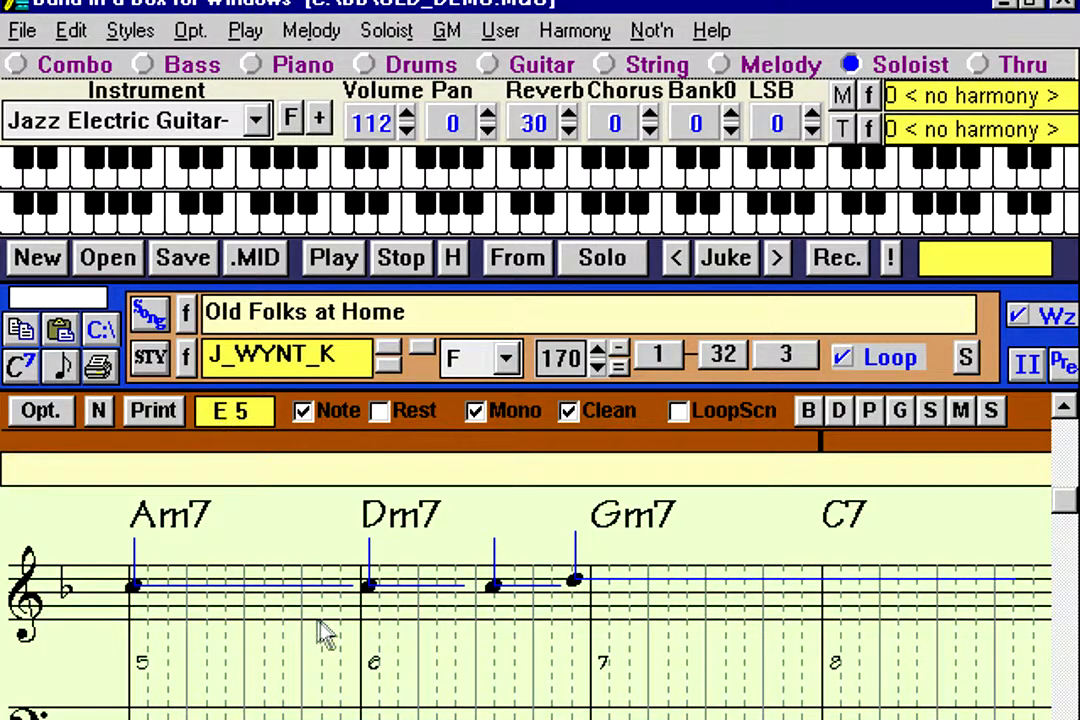
pyautogui.moveTo(370, 590); pyautogui.dragTo(373, 605)
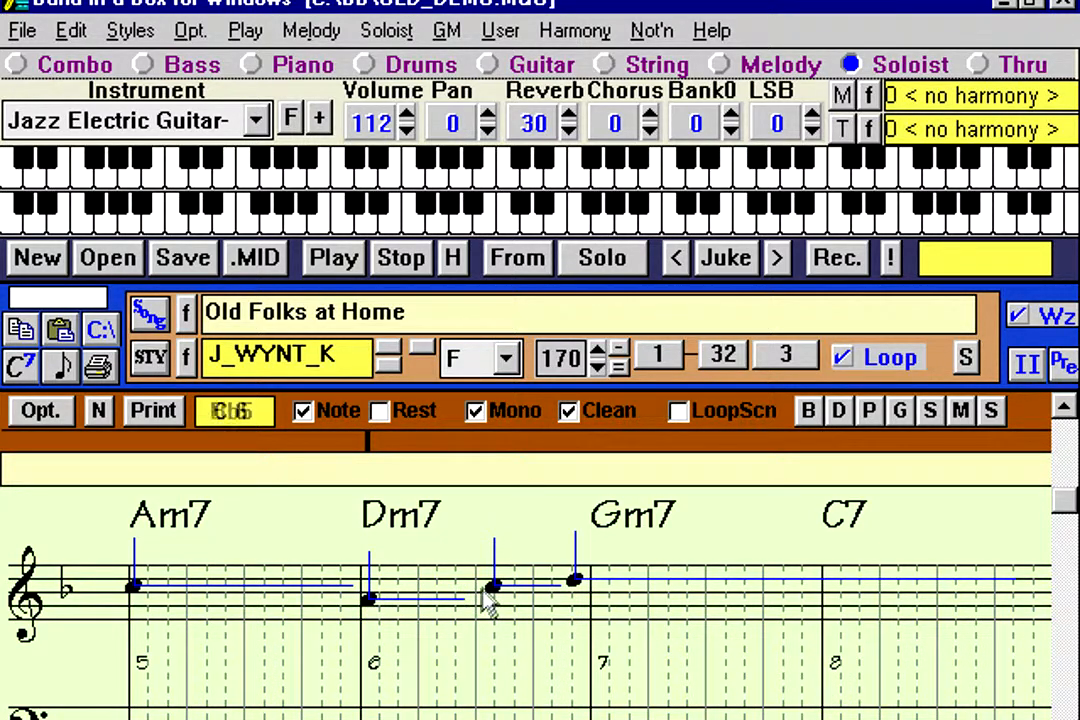
pyautogui.moveTo(495, 588)
pyautogui.mouseDown()
pyautogui.moveTo(501, 626)
pyautogui.moveTo(497, 613)
pyautogui.mouseUp()
pyautogui.moveTo(575, 583); pyautogui.dragTo(581, 610)
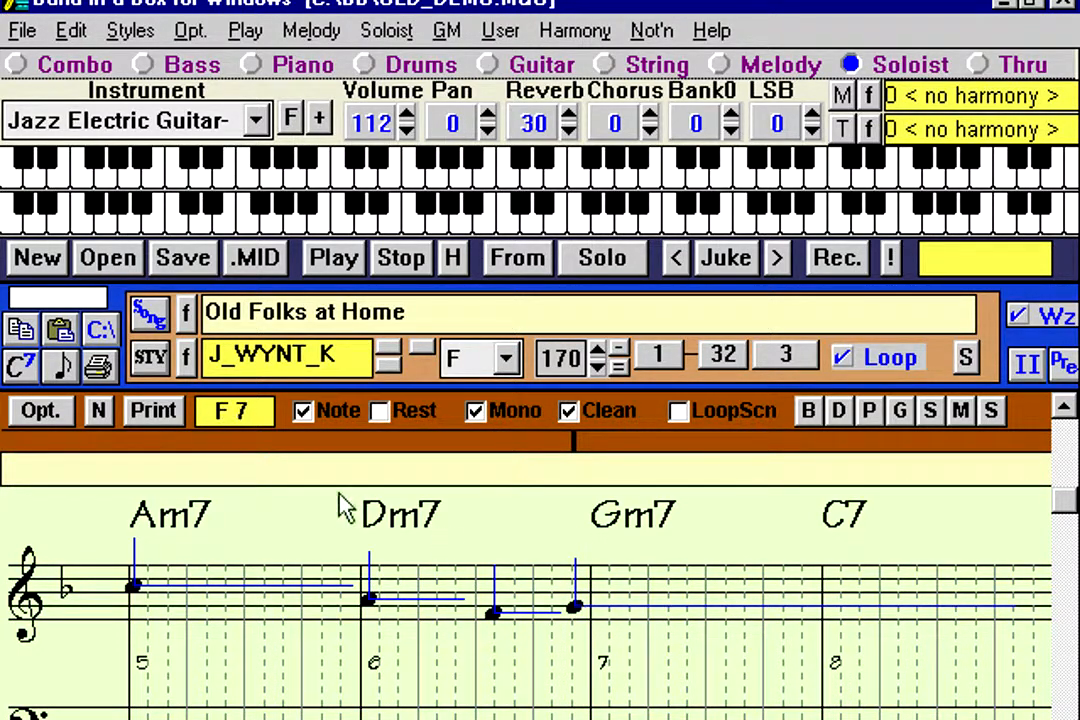
# - Return to standard notation, play the edited melody, and stop playback
pyautogui.click(98, 411)
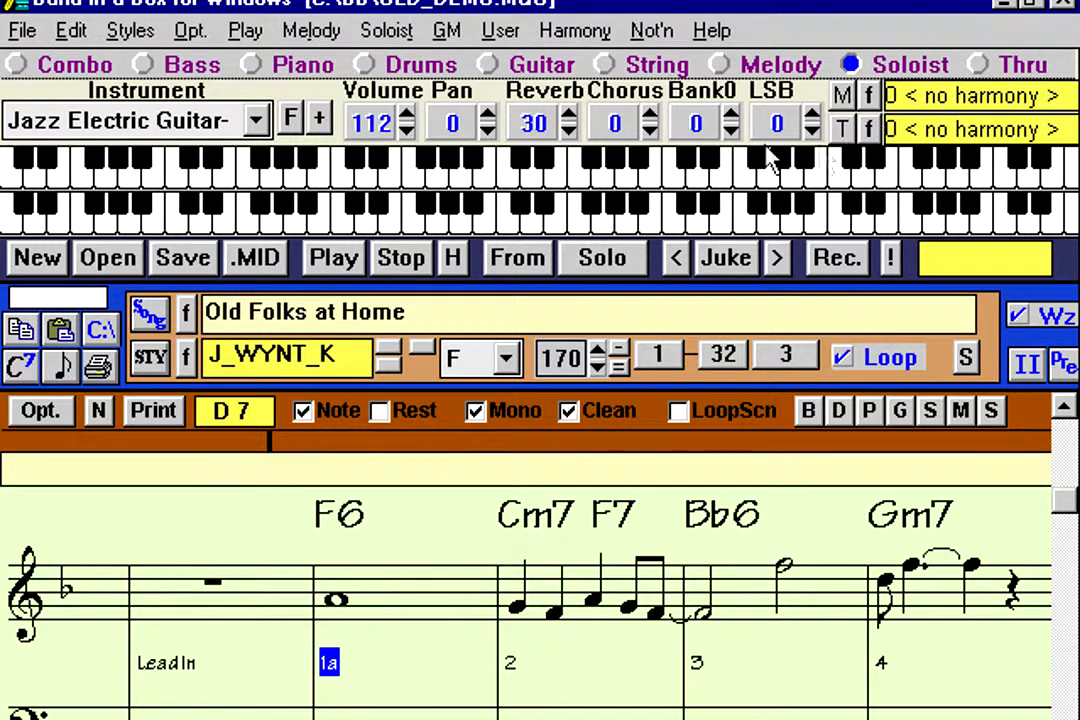
pyautogui.press('F4')
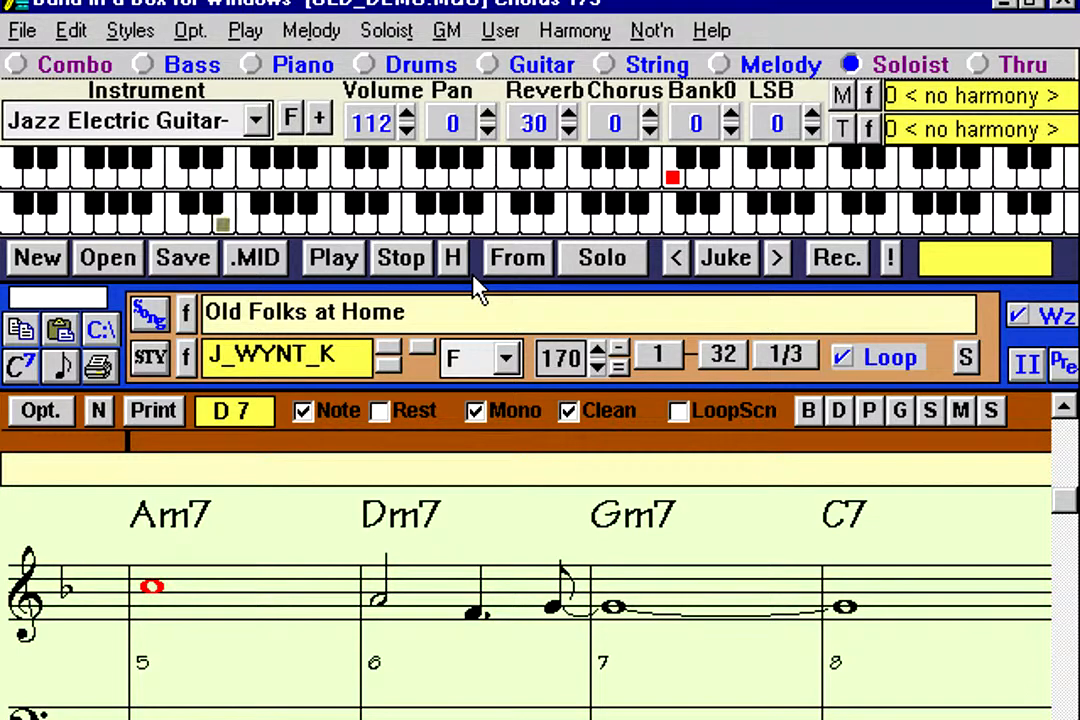
pyautogui.click(402, 262)
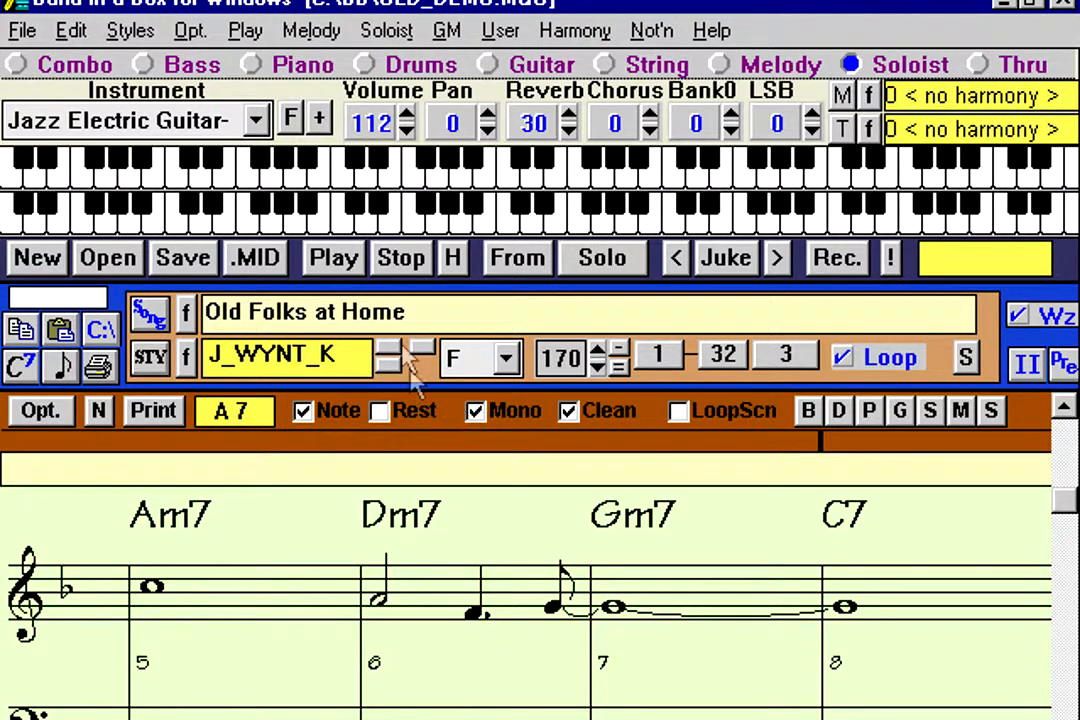
# - Reopen the favorite song OLD_DEMO.MGU, check its notation from bar 5, and return to bar 1 of the chord sheet
pyautogui.click(186, 312)
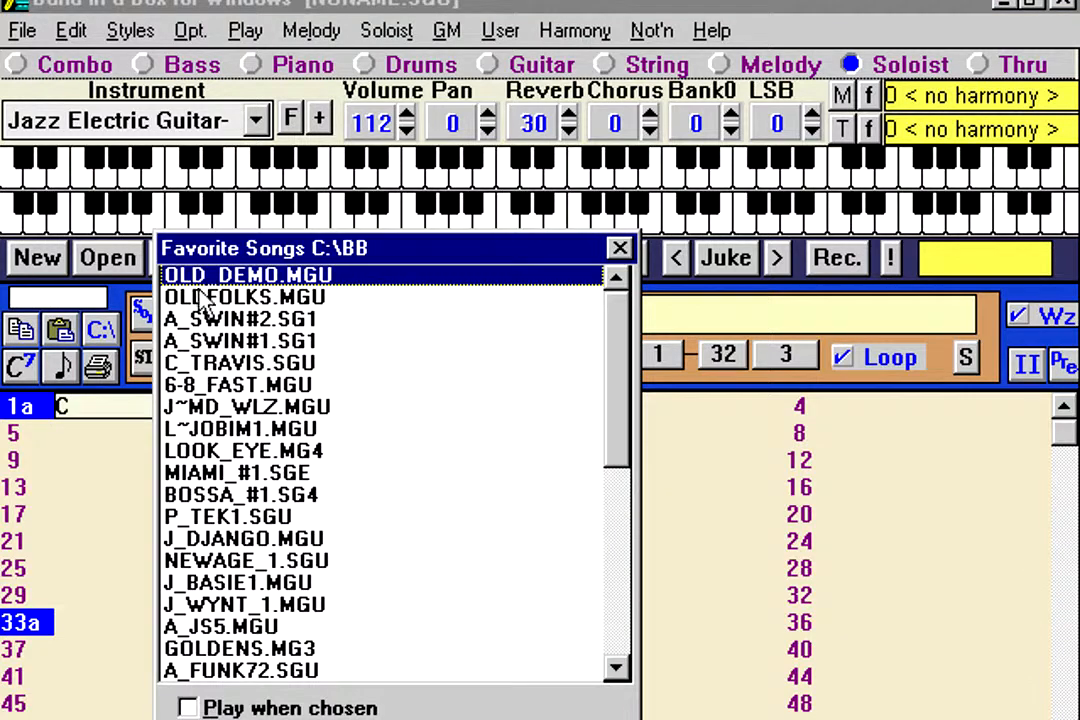
pyautogui.doubleClick(213, 285)
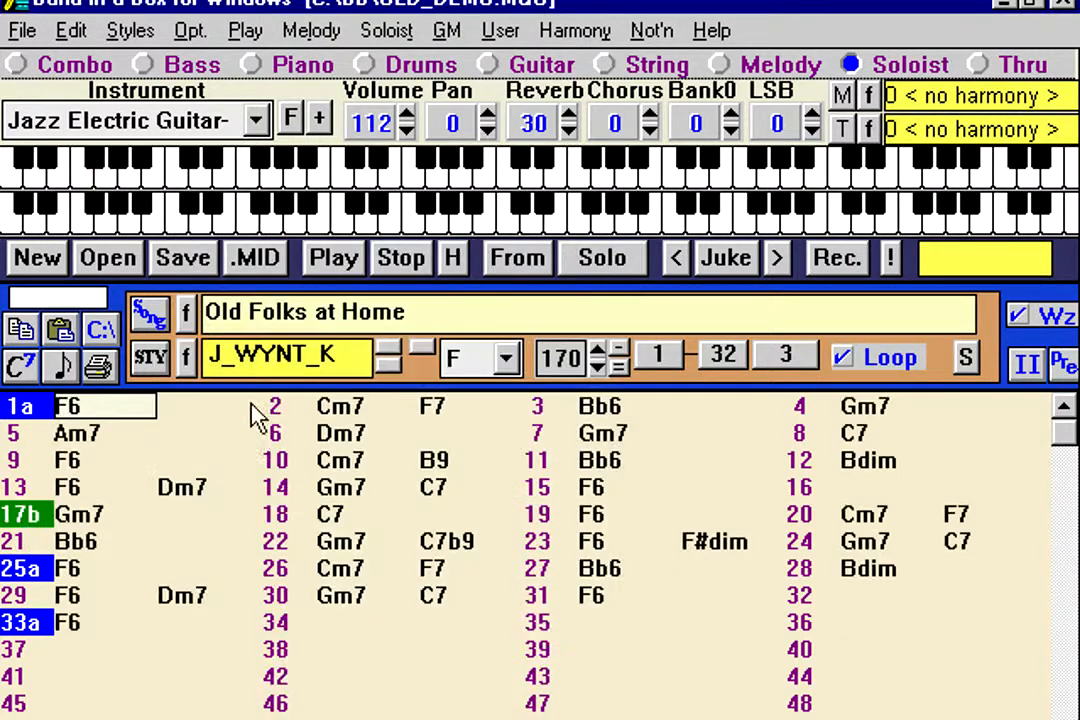
pyautogui.click(122, 440)
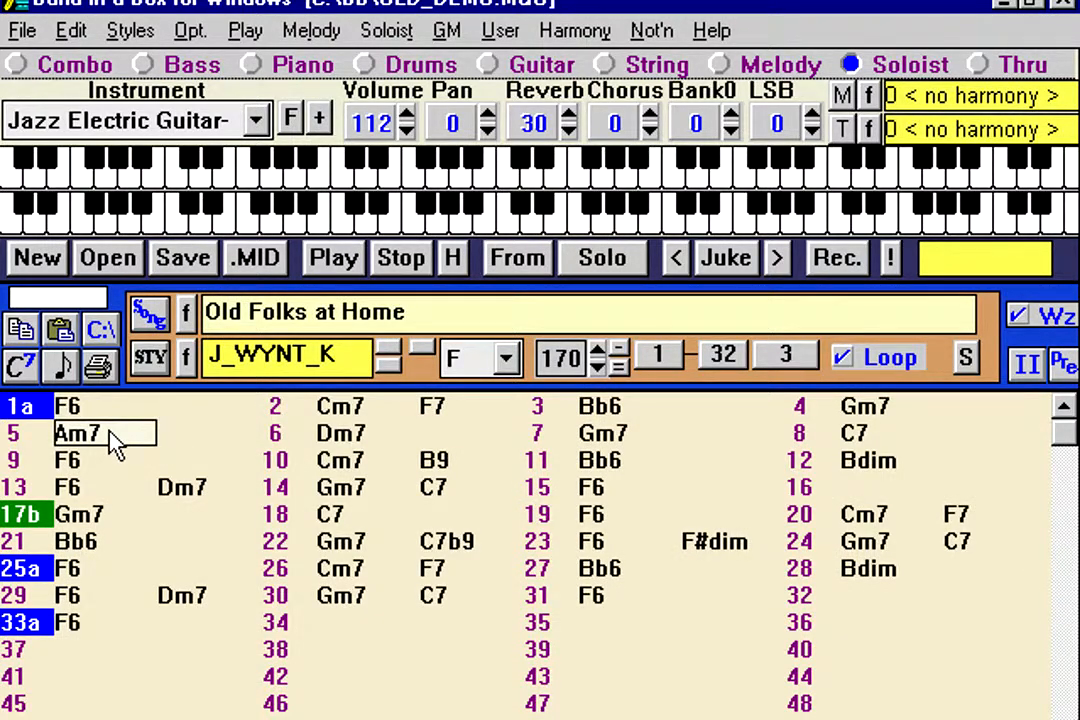
pyautogui.hotkey('ctrl', 'w')
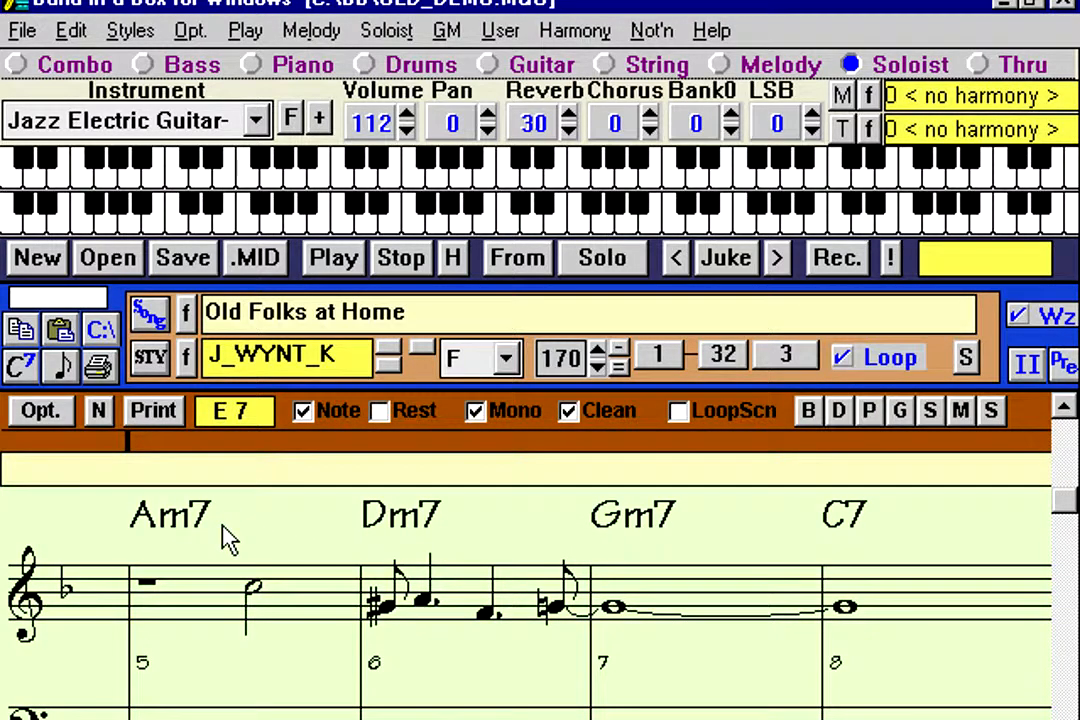
pyautogui.hotkey('ctrl', 'w')
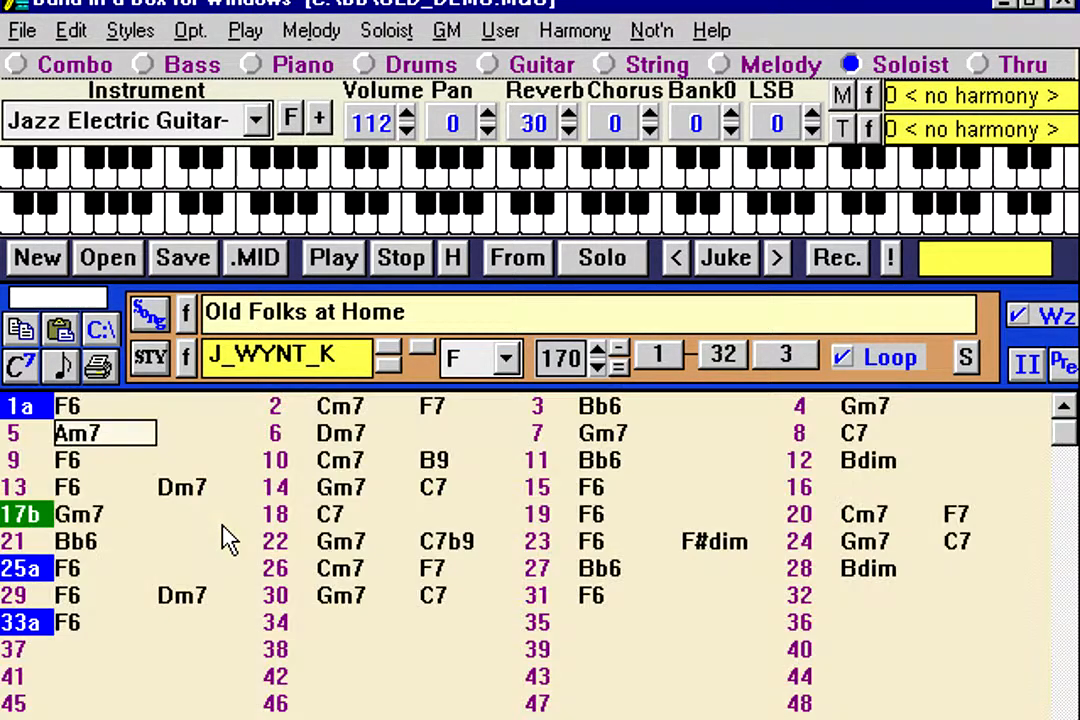
pyautogui.click(104, 413)
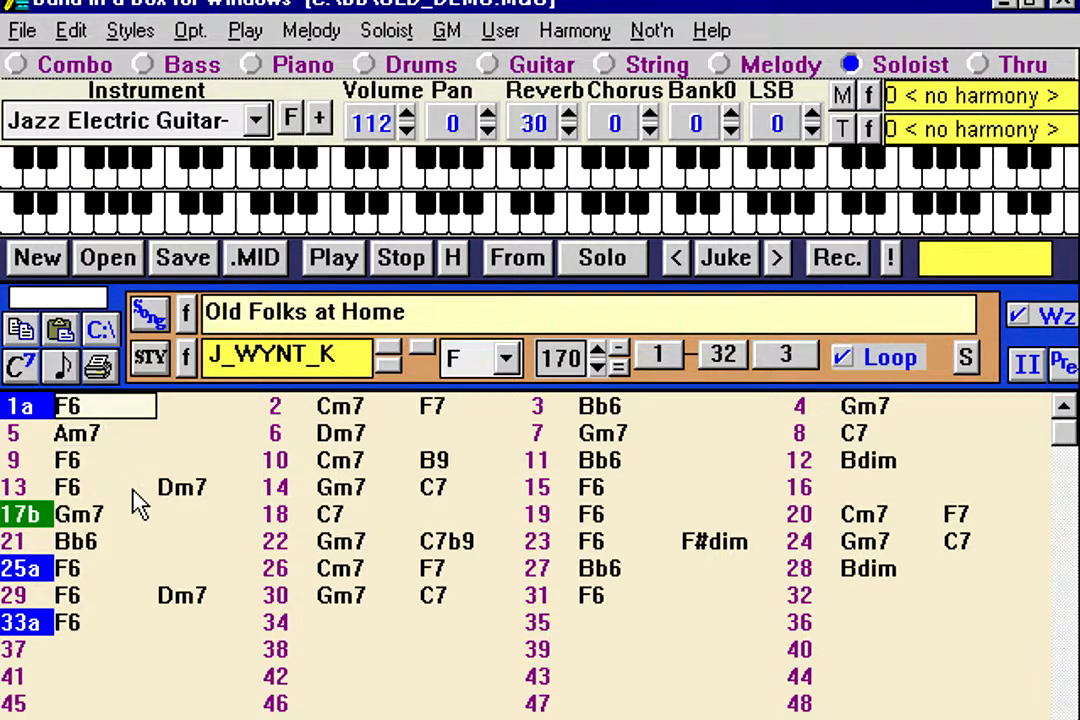
pyautogui.click(124, 438)
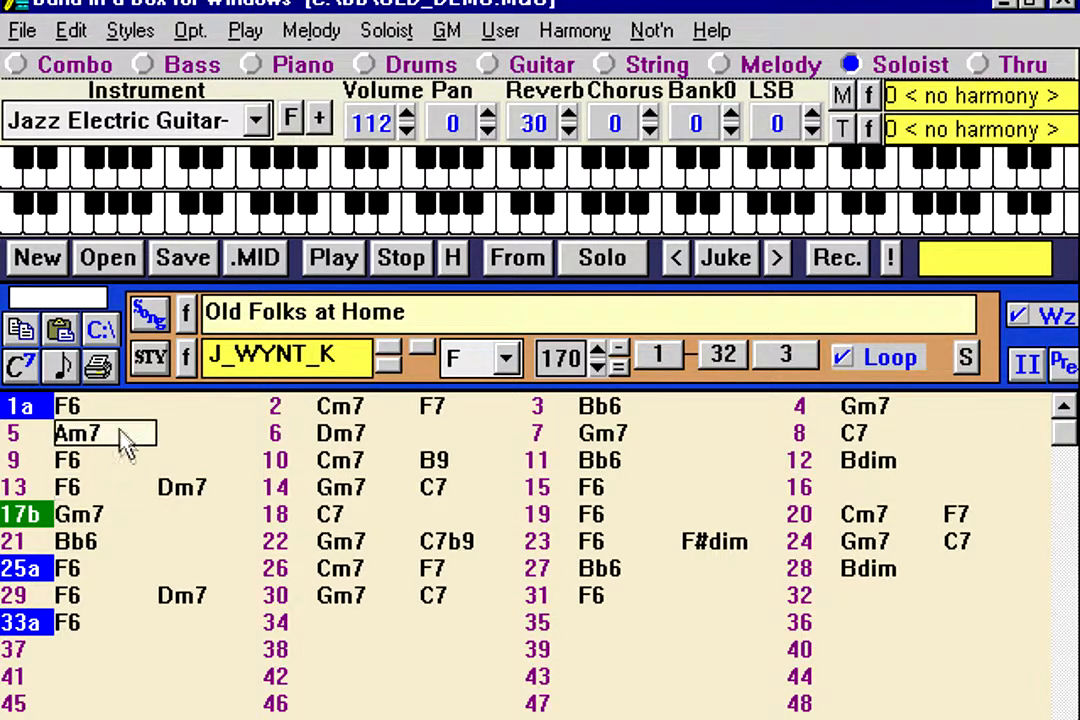
pyautogui.click(110, 412)
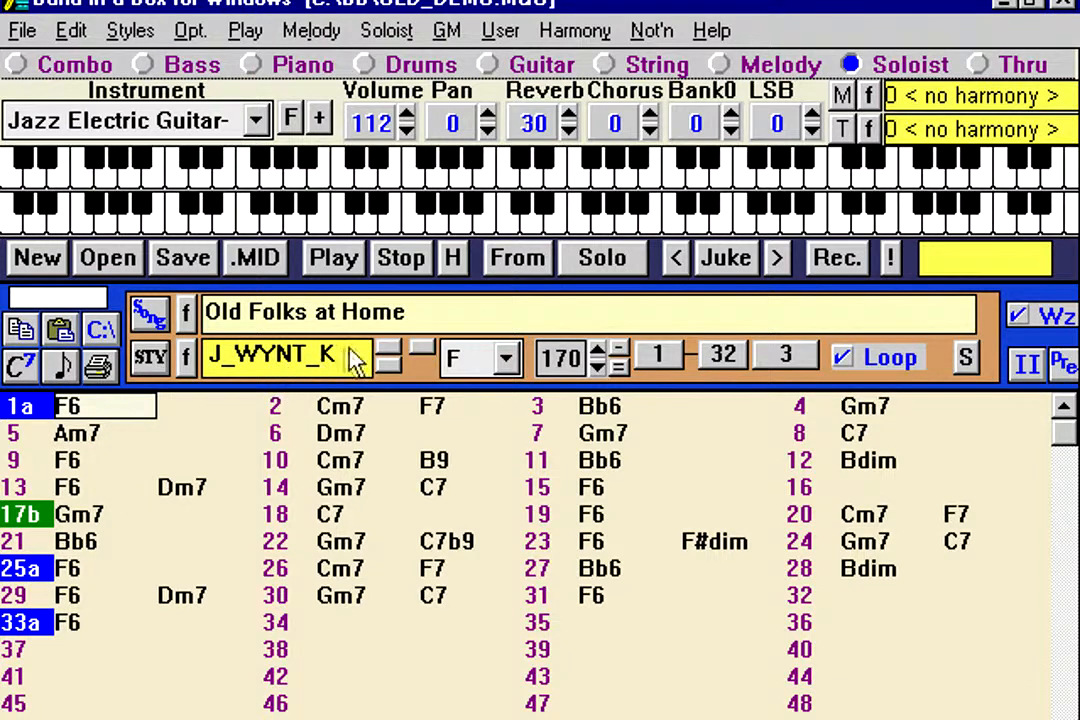
pyautogui.click(130, 434)
pyautogui.click(130, 413)
pyautogui.click(107, 432)
pyautogui.press('Up')
# - Examine the style change option in bar 1's settings, browse the available style files, and cancel without choosing one
pyautogui.click(66, 38)
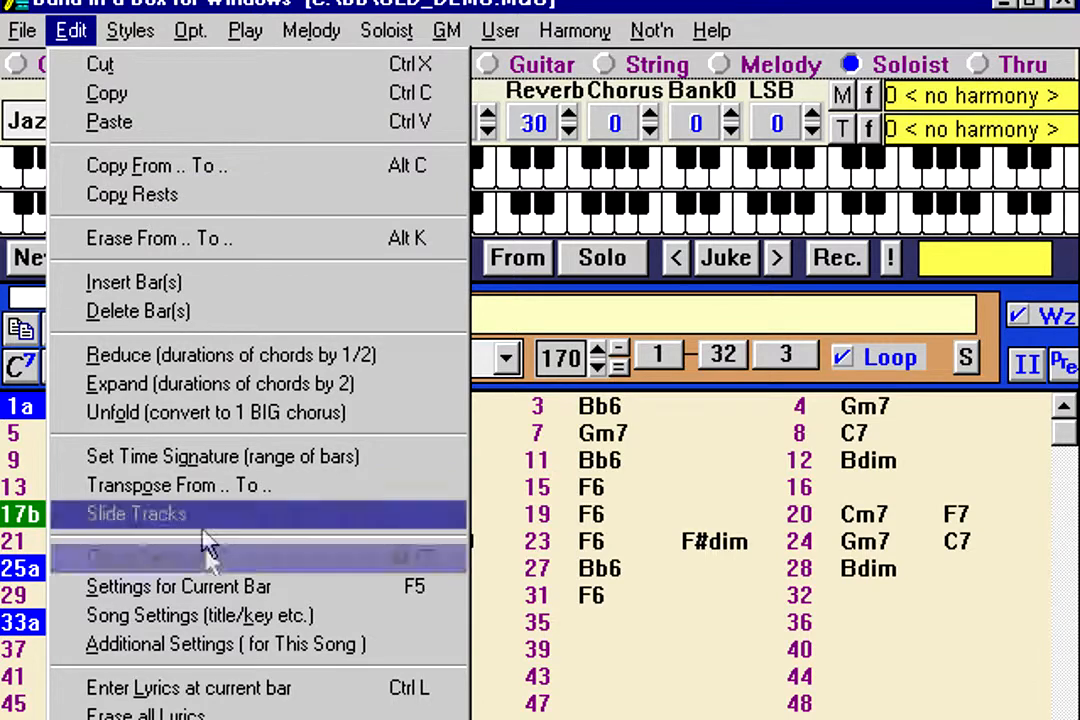
pyautogui.click(217, 595)
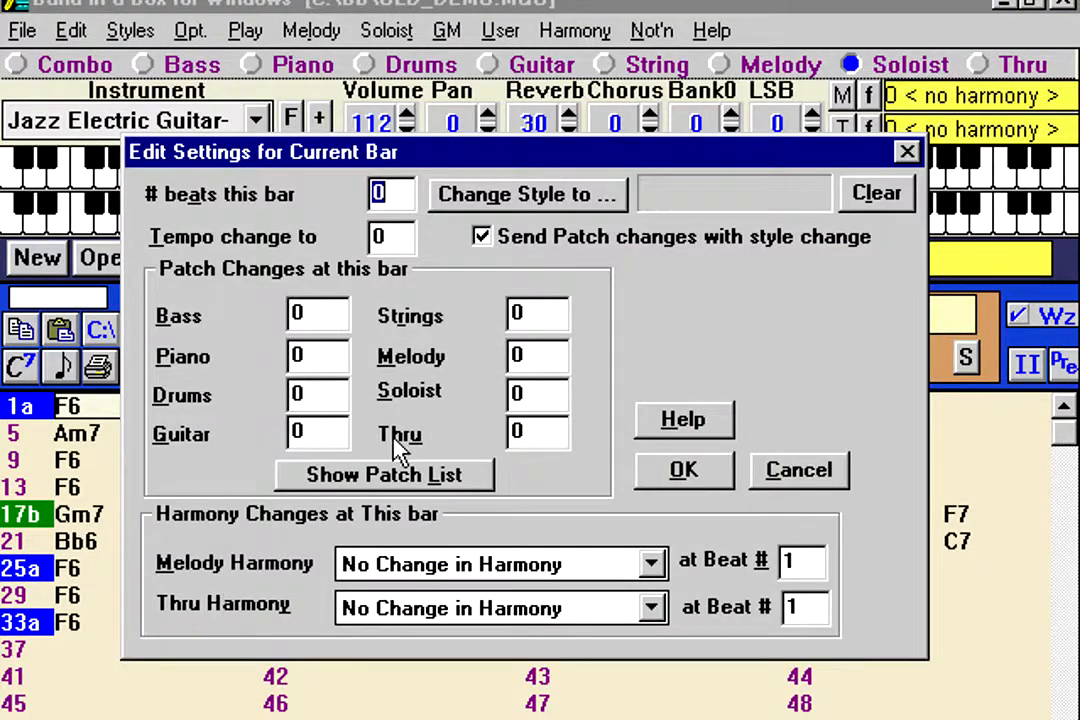
pyautogui.click(500, 196)
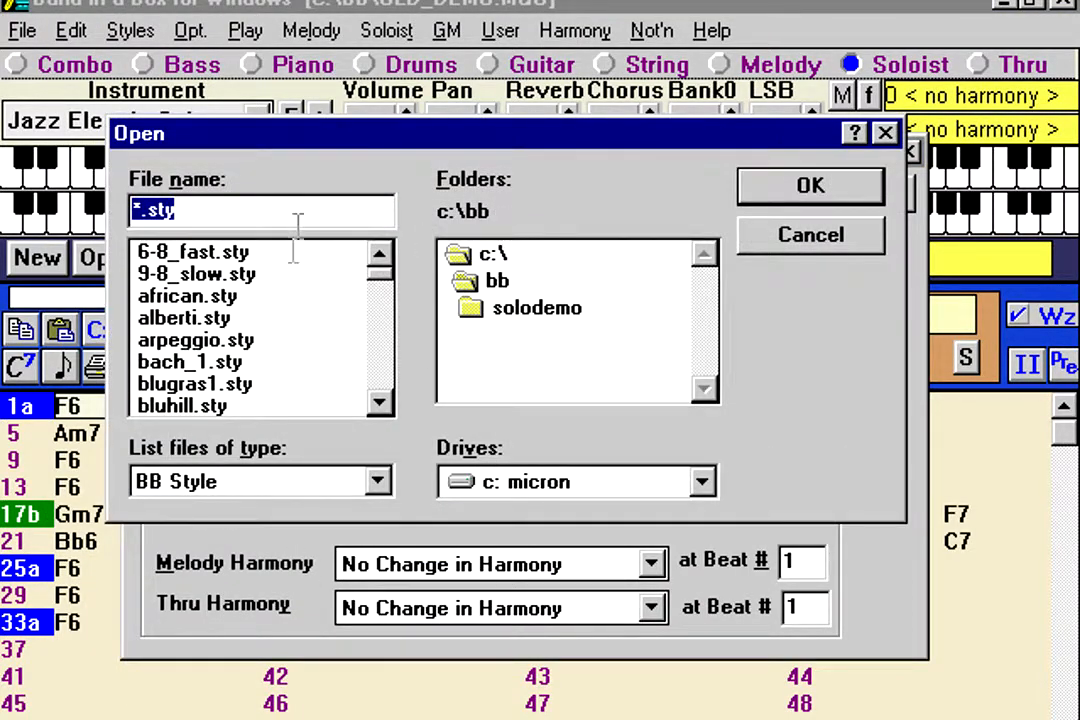
pyautogui.click(379, 404)
pyautogui.click(379, 404)
pyautogui.click(379, 404)
pyautogui.click(379, 404)
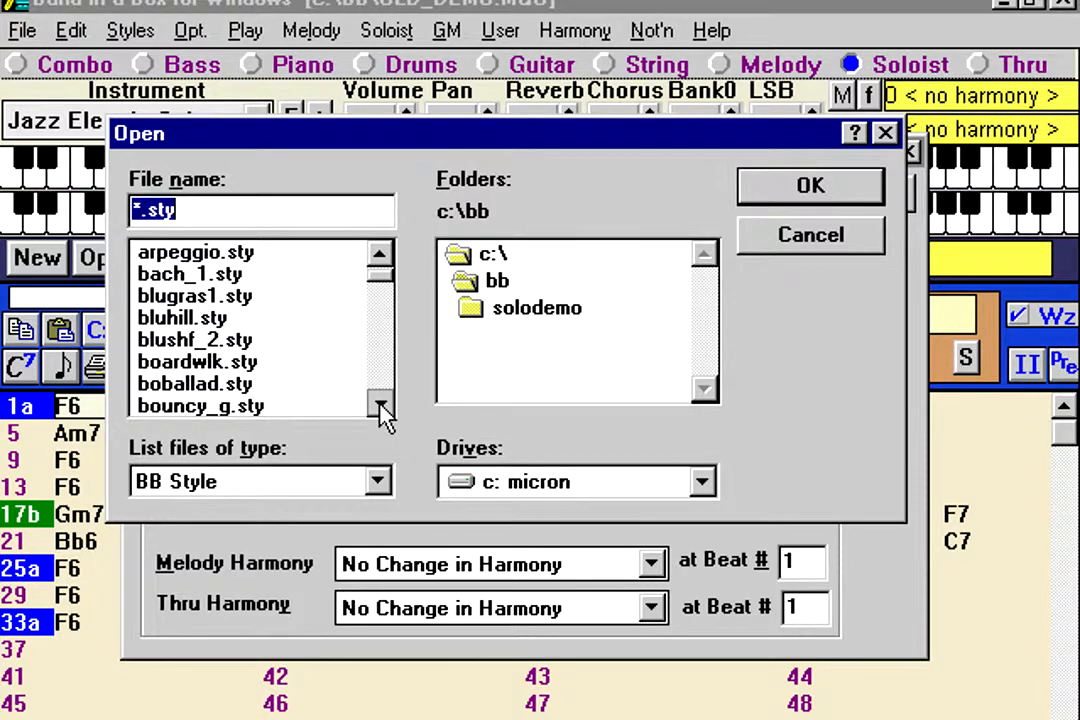
pyautogui.click(379, 404)
pyautogui.click(379, 404)
pyautogui.click(379, 404)
pyautogui.click(768, 258)
pyautogui.click(790, 478)
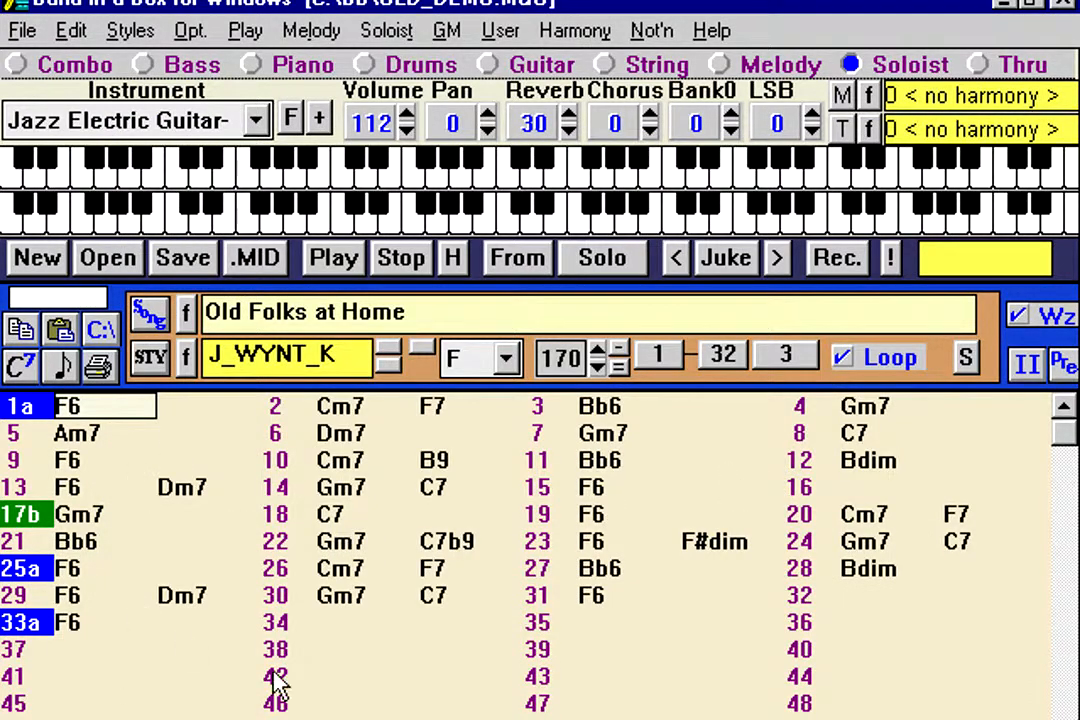
# - Inspect the Choose Style Change window for bar 1 and close it without picking a style
pyautogui.click(422, 356)
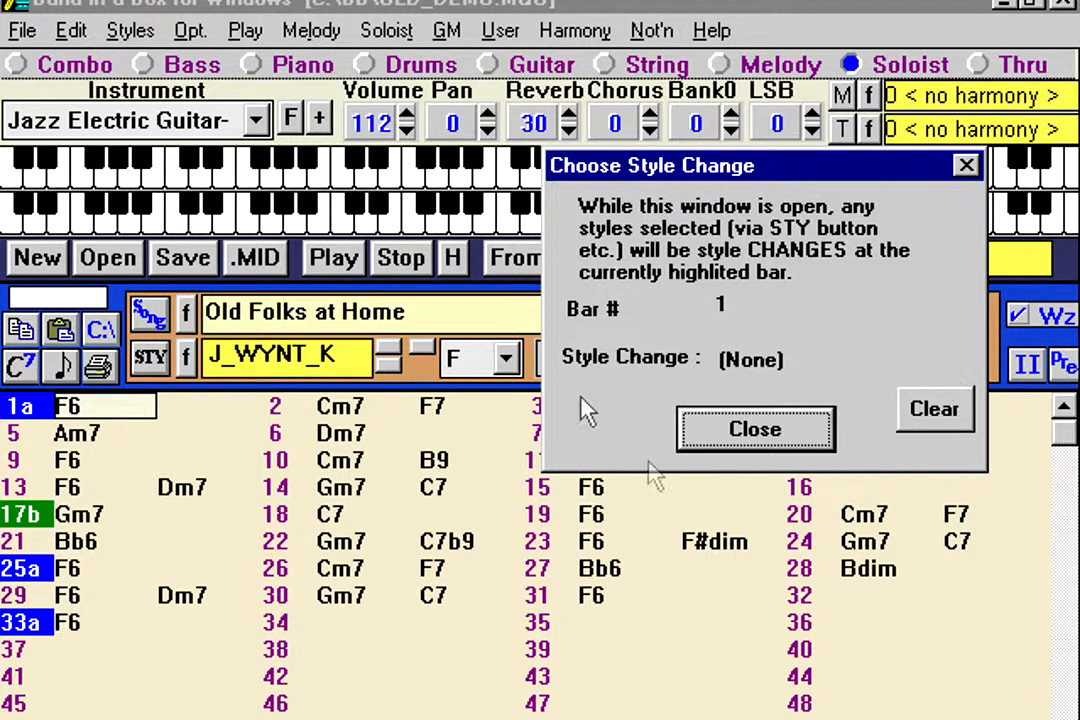
pyautogui.moveTo(668, 168); pyautogui.dragTo(646, 173)
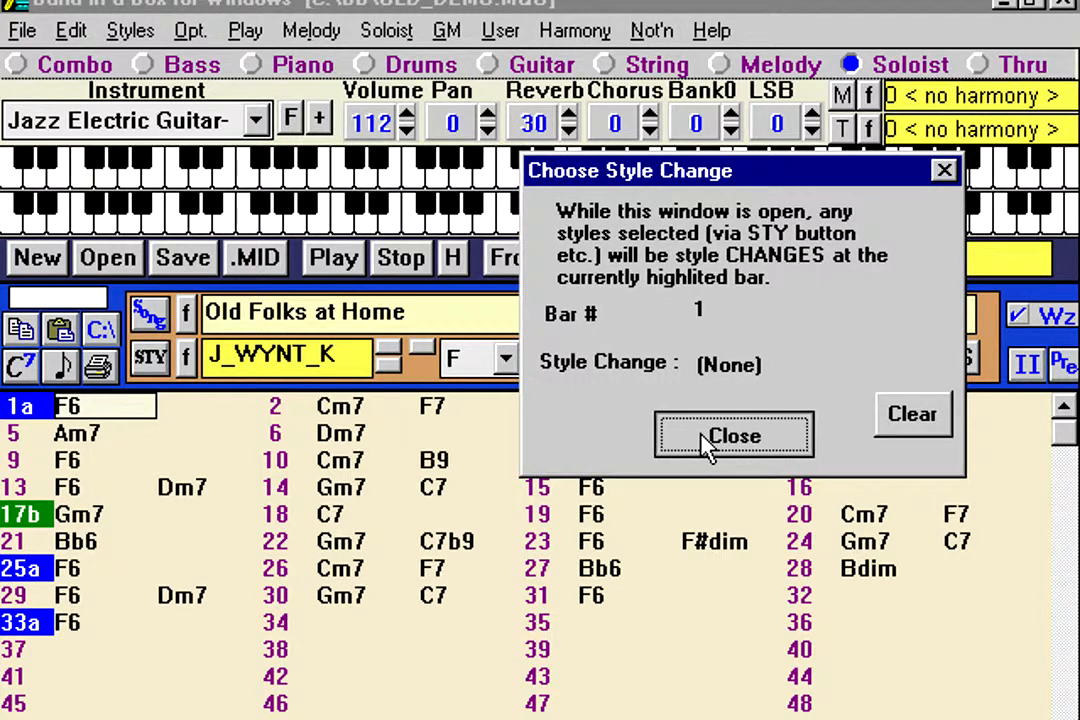
pyautogui.click(708, 440)
# - Set the song's main style to GARNER.STY from the favorite styles
pyautogui.click(160, 434)
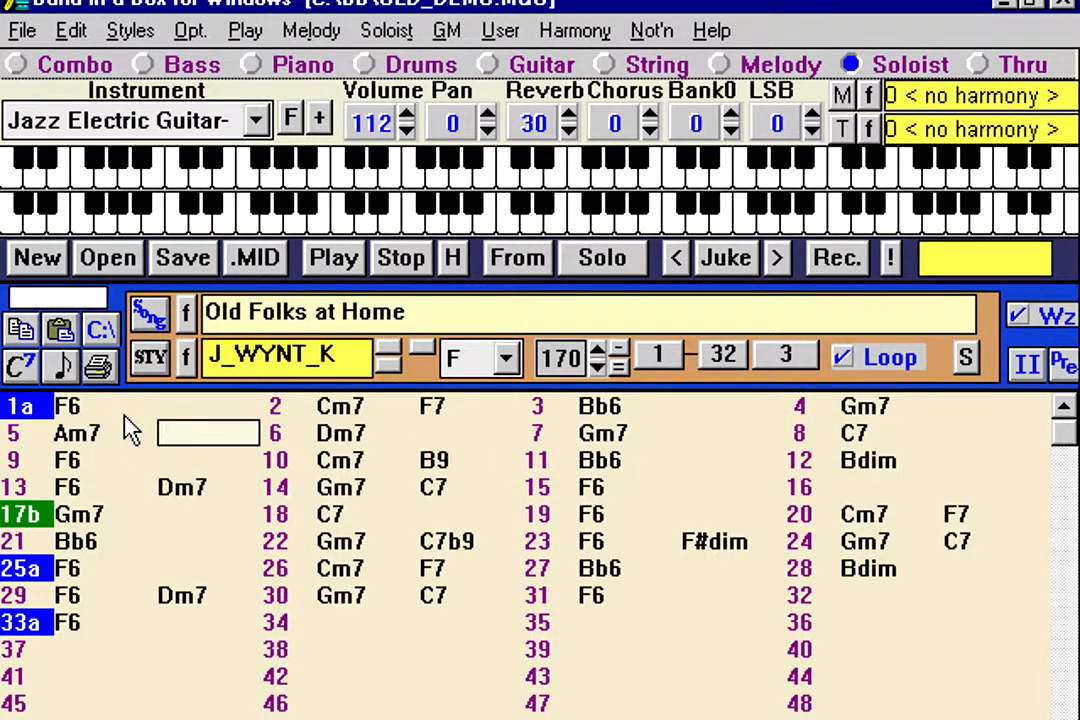
pyautogui.click(145, 408)
pyautogui.click(187, 365)
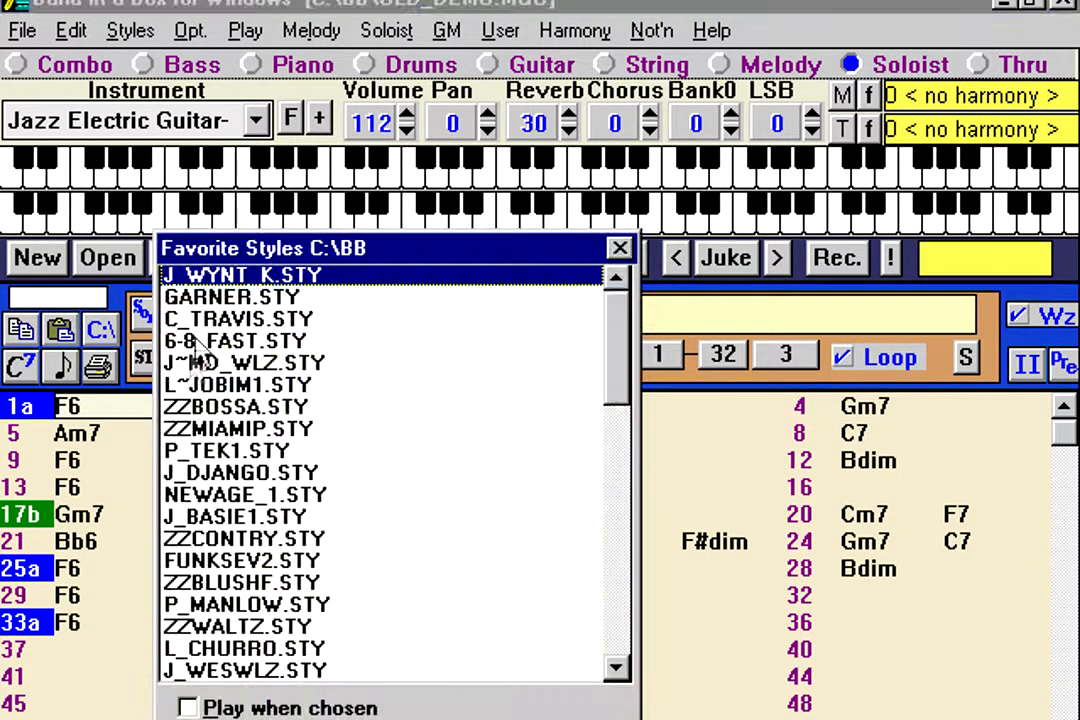
pyautogui.doubleClick(211, 300)
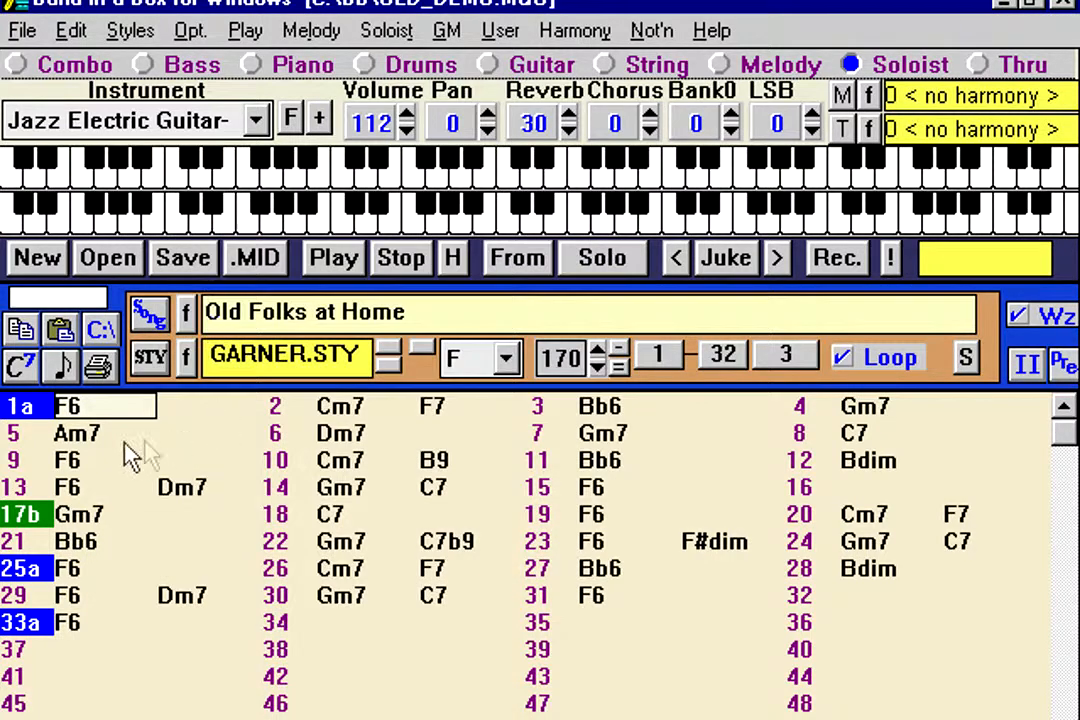
pyautogui.click(108, 432)
pyautogui.click(106, 415)
# - Add a style change to the favorite style J_WYNT_K.STY at bar 9
pyautogui.click(95, 468)
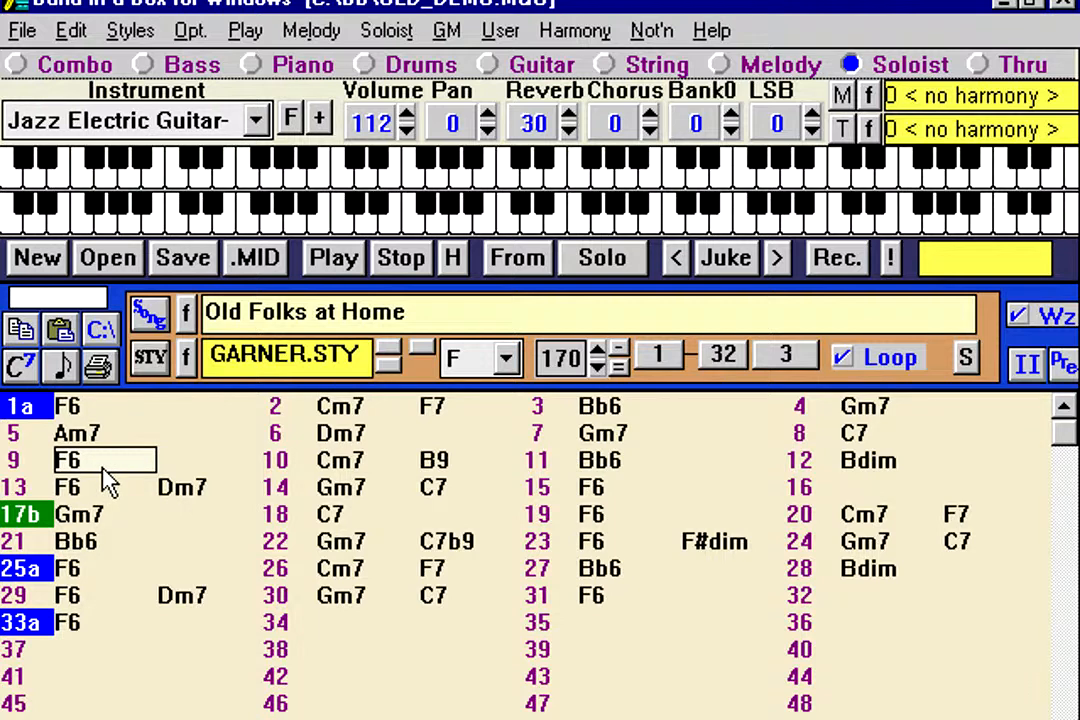
pyautogui.click(422, 346)
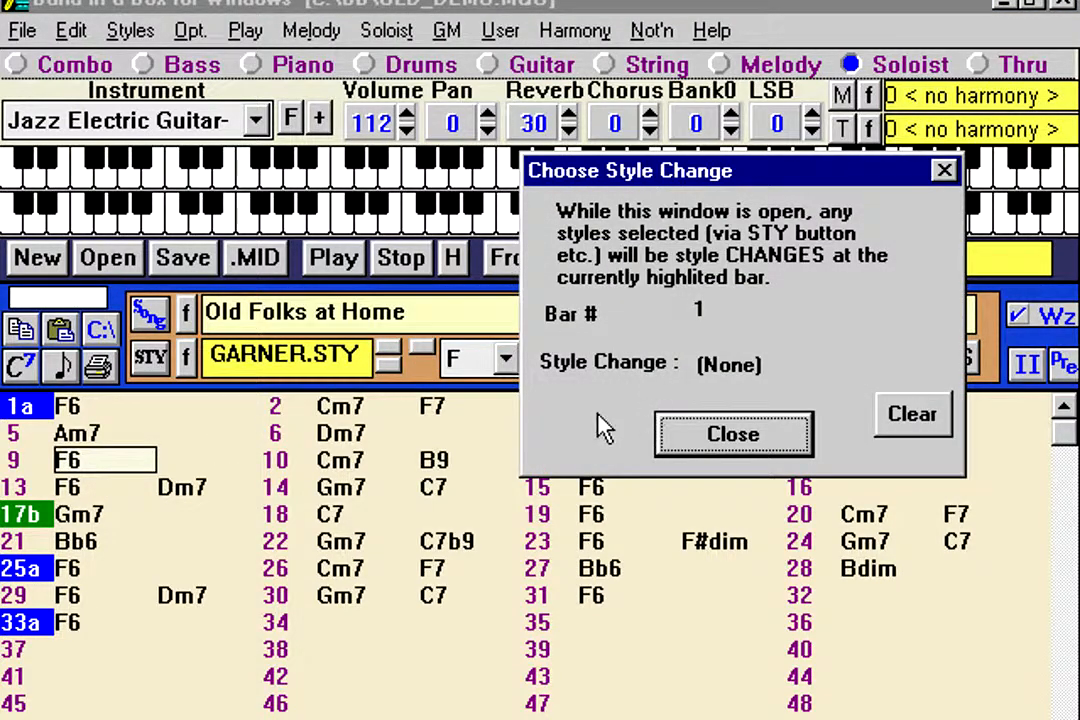
pyautogui.click(184, 362)
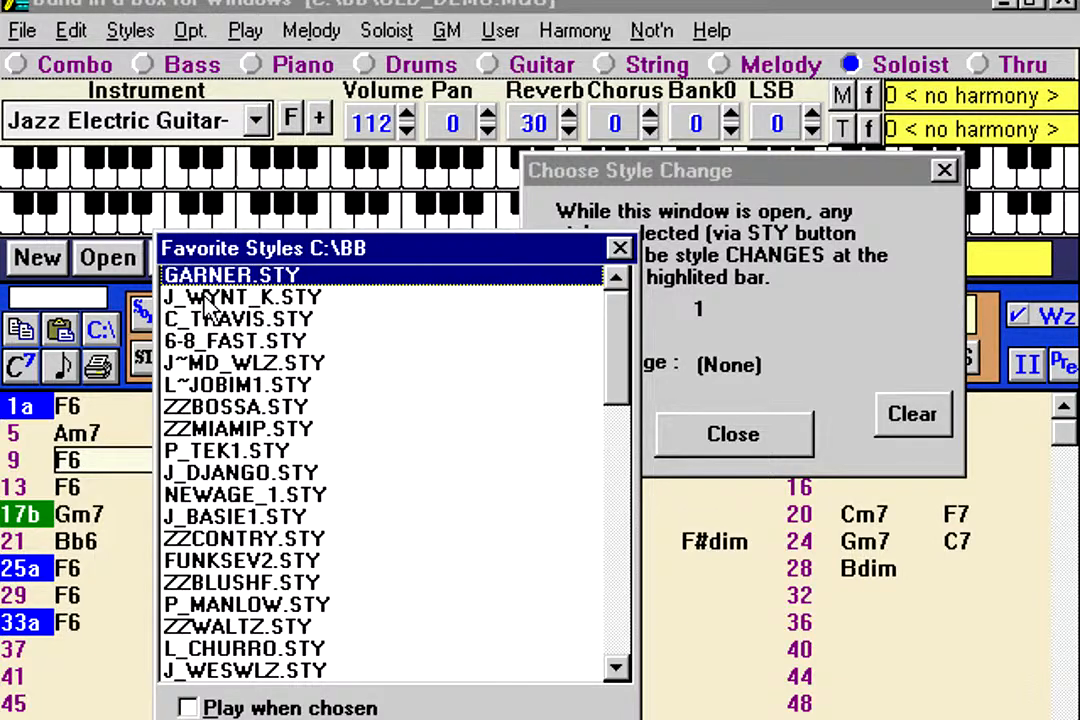
pyautogui.doubleClick(205, 298)
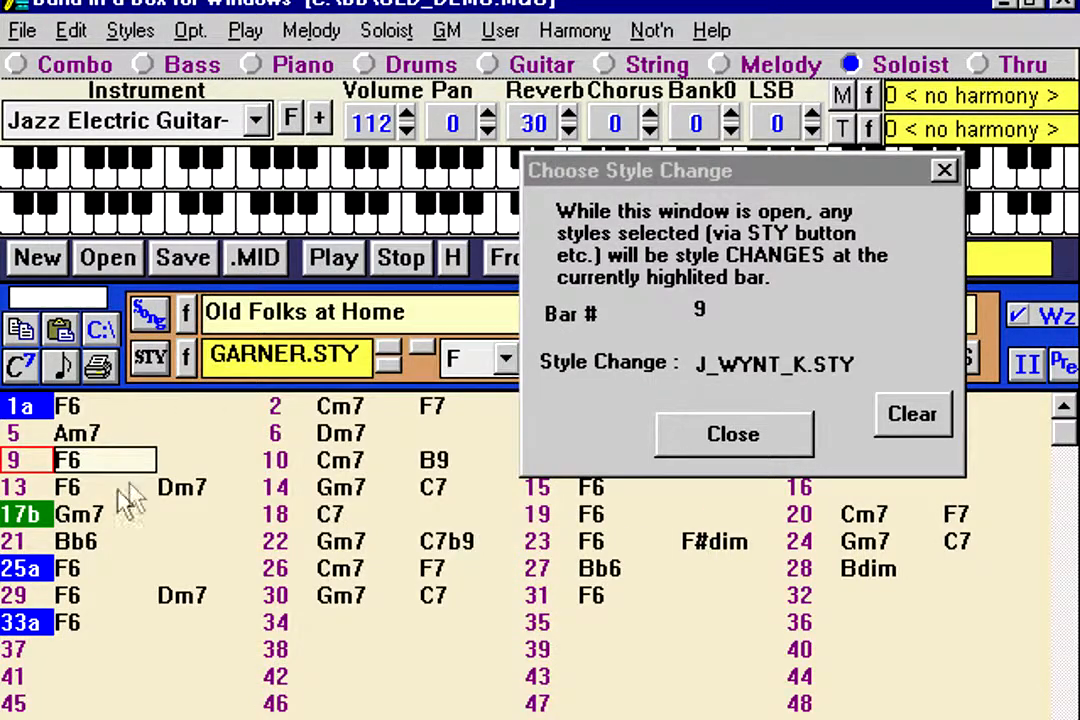
# - Add a style change to the favorite style J_DJANGO.STY at bar 17
pyautogui.click(112, 522)
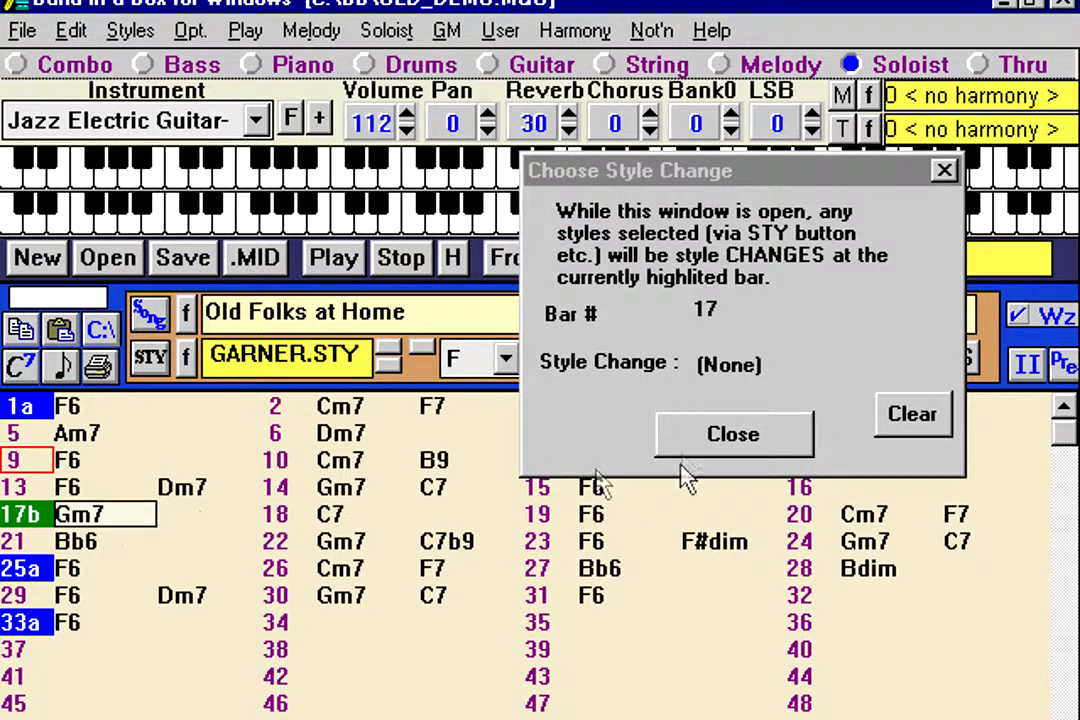
pyautogui.click(187, 358)
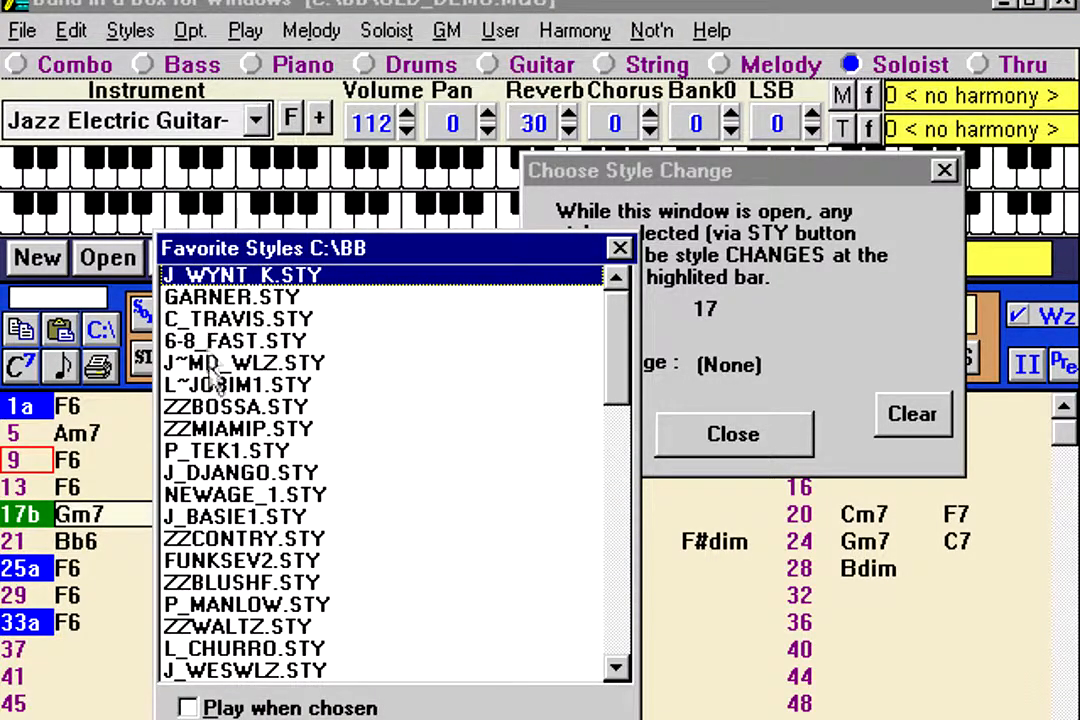
pyautogui.doubleClick(227, 473)
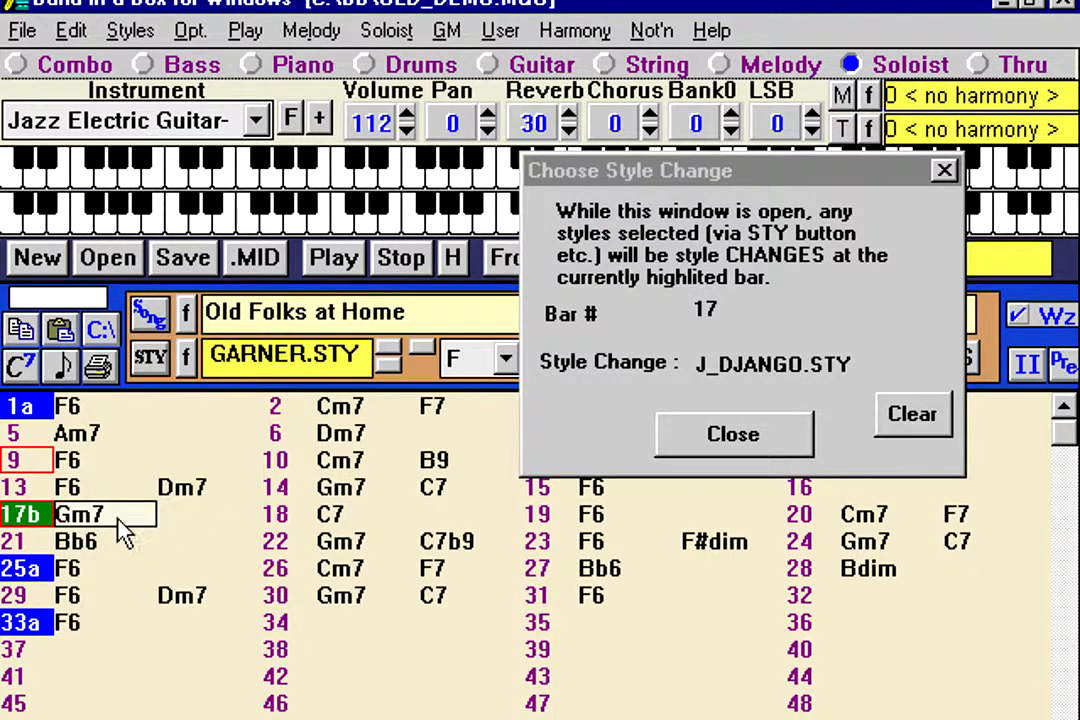
# - Cycle bar 17's part marker through none and a, and back to b
pyautogui.click(78, 543)
pyautogui.click(36, 516)
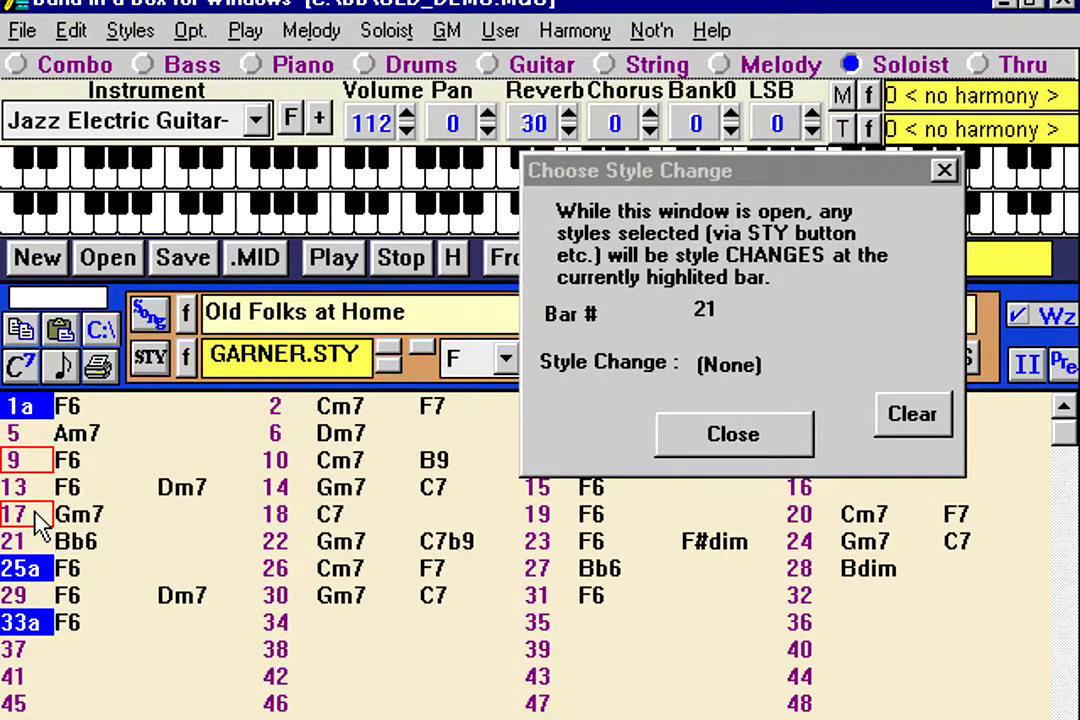
pyautogui.click(34, 520)
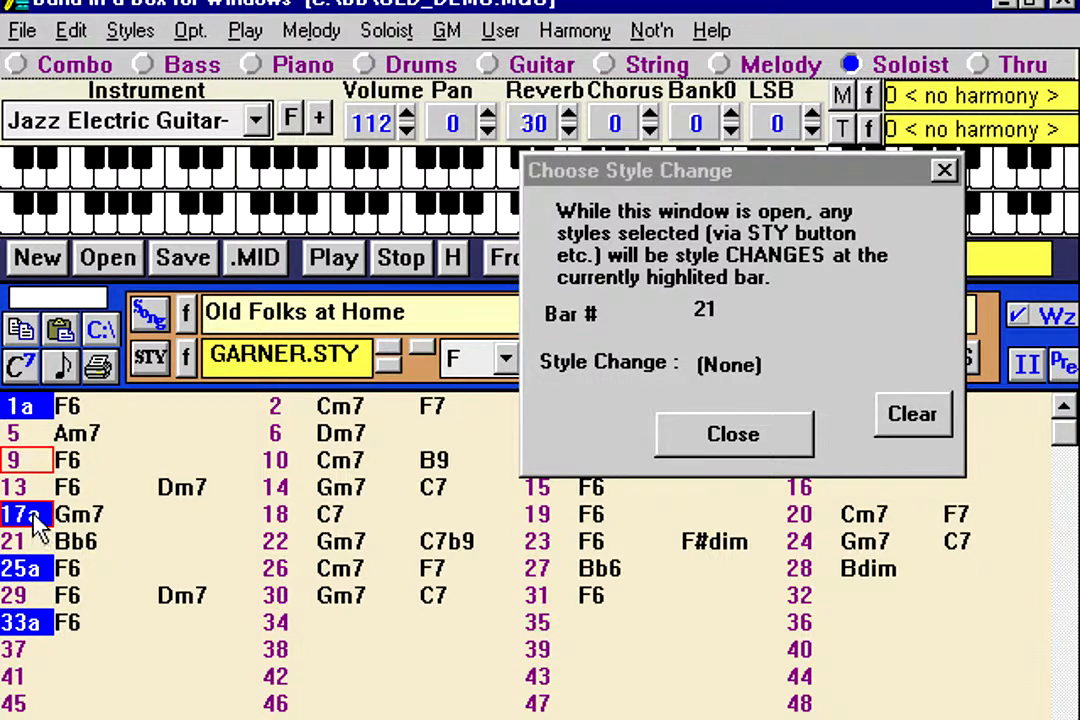
pyautogui.click(34, 518)
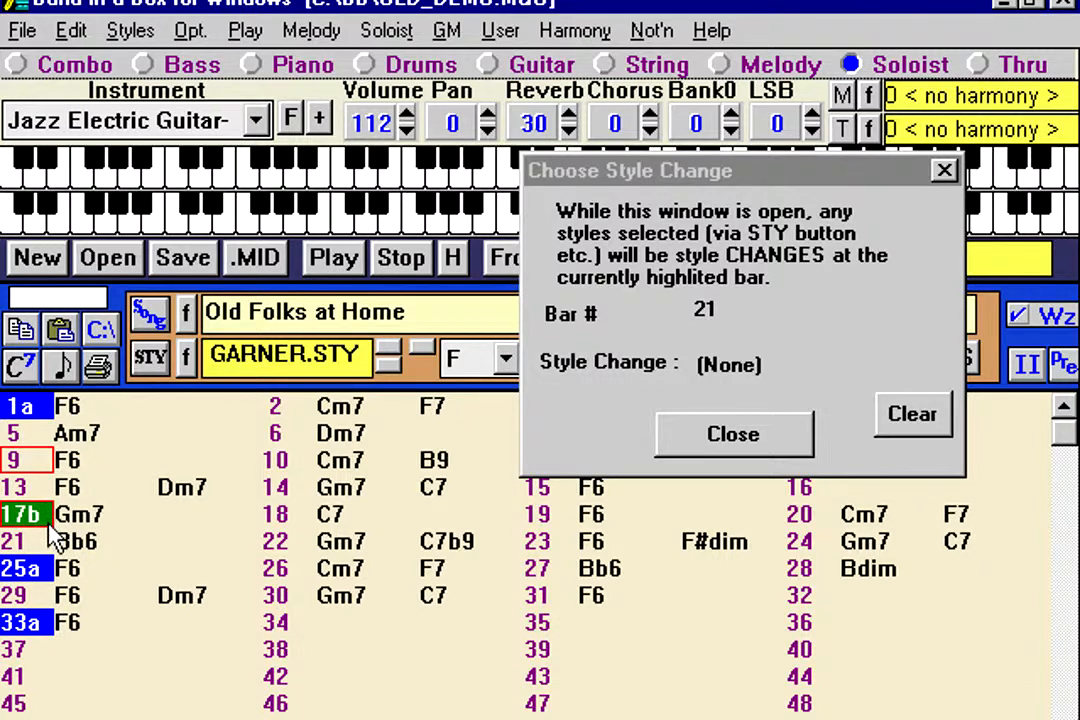
# - Check the style change and bar settings at bar 9, and the style change at bar 17
pyautogui.click(71, 465)
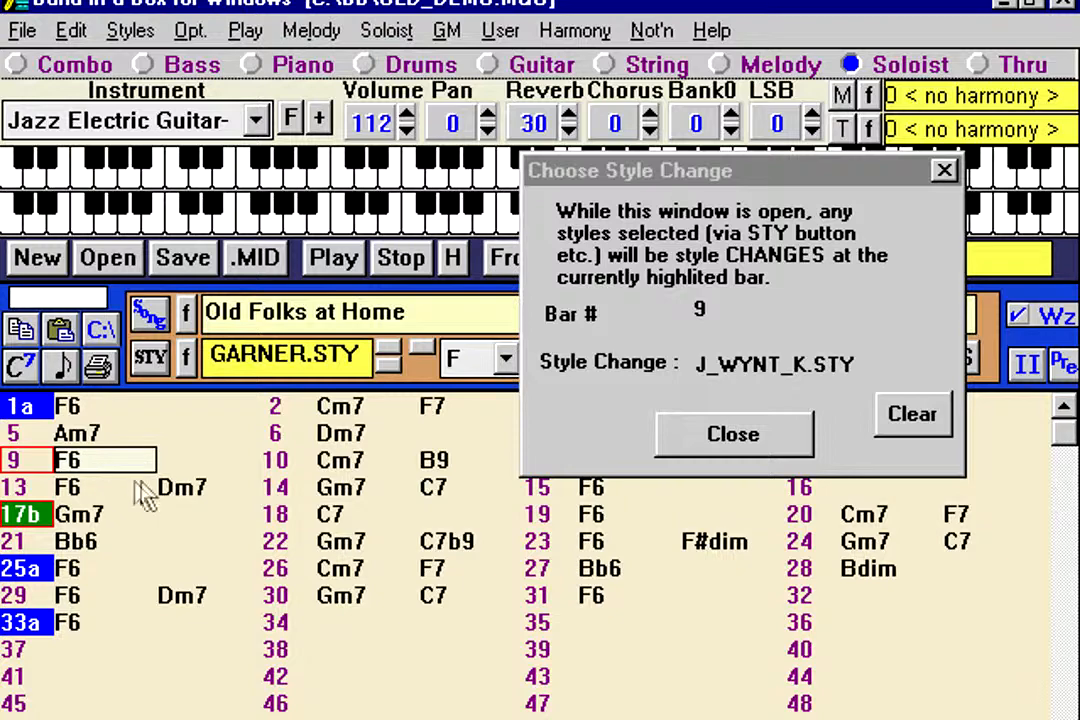
pyautogui.press('F5')
pyautogui.click(791, 472)
pyautogui.click(85, 515)
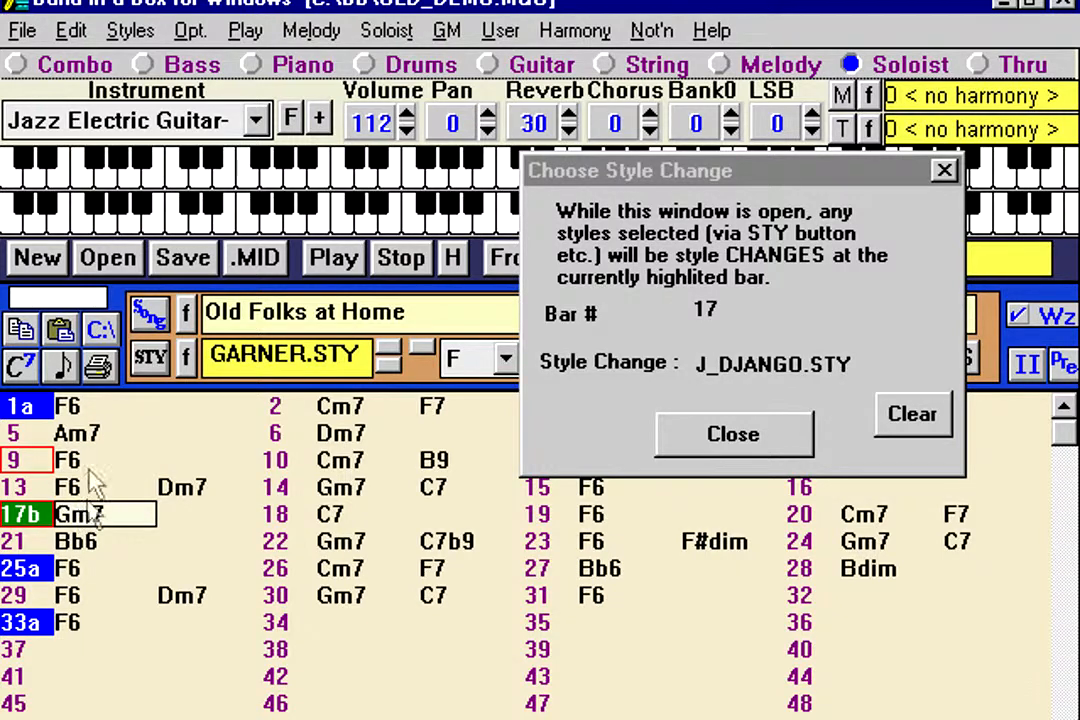
# - Add a style change to the favorite style GARNER.STY at bar 1
pyautogui.click(95, 410)
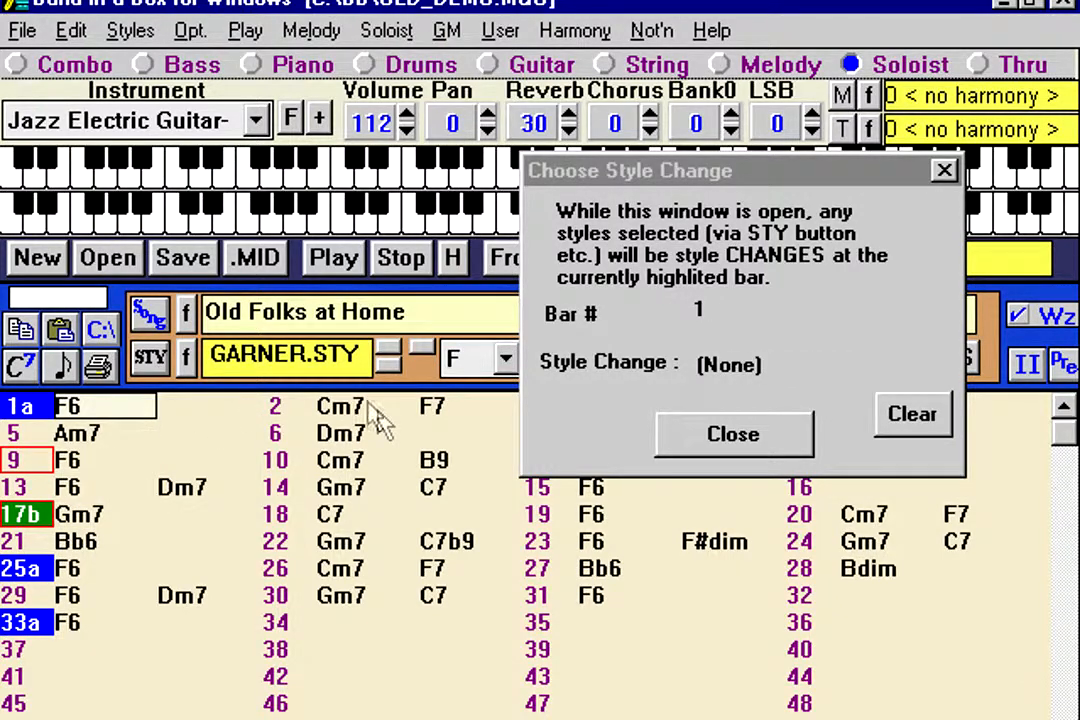
pyautogui.click(184, 358)
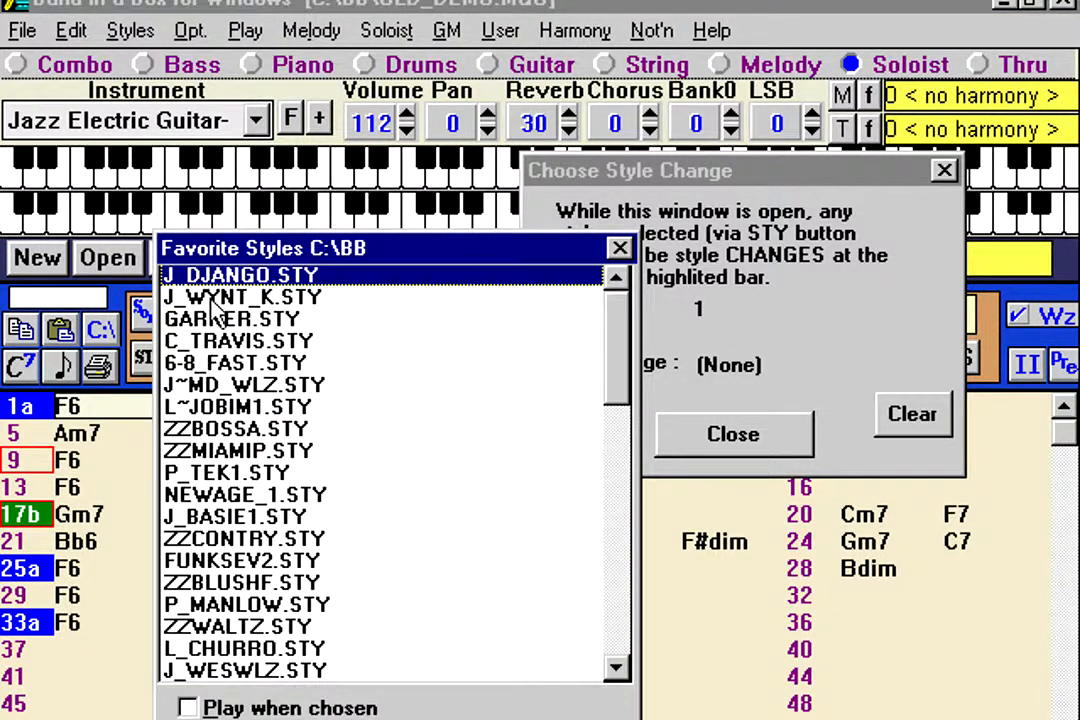
pyautogui.doubleClick(213, 319)
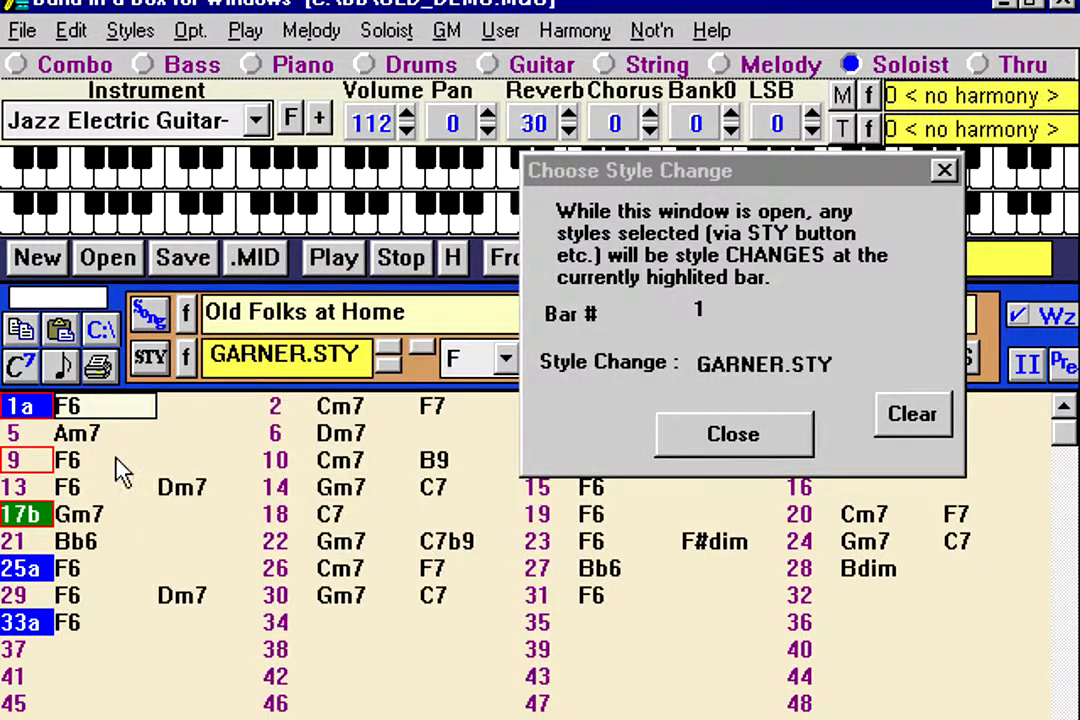
# - Review the style changes at bars 9 and 17, and add a style change to GARNER.STY at bar 25
pyautogui.click(115, 462)
pyautogui.click(100, 543)
pyautogui.click(110, 597)
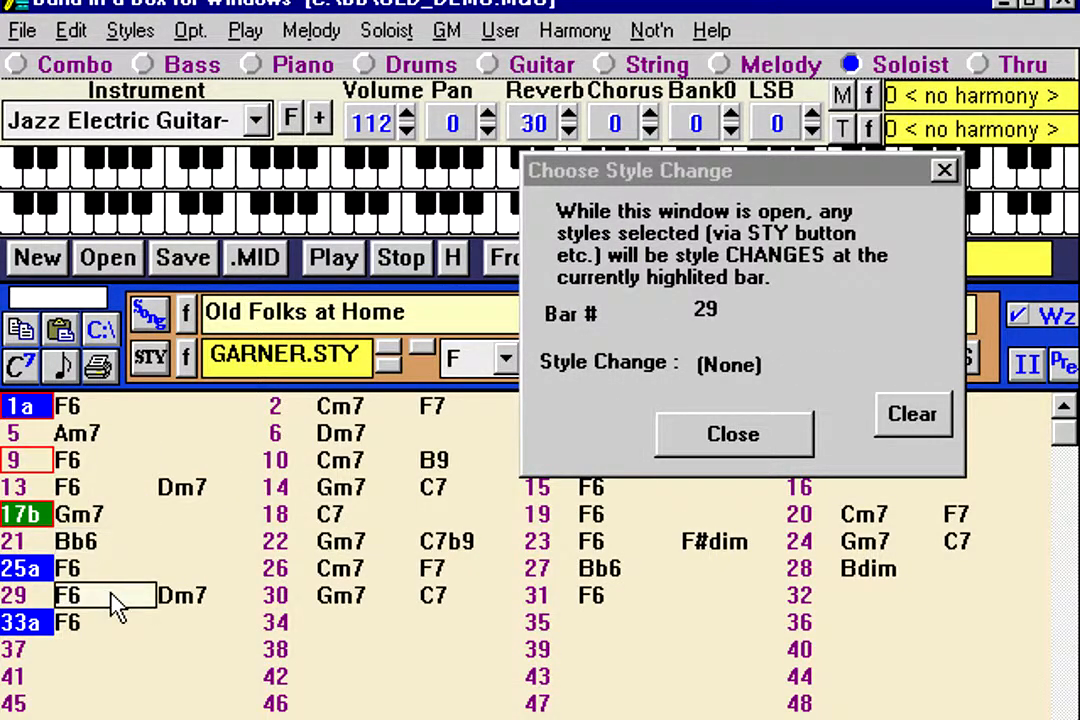
pyautogui.click(73, 464)
pyautogui.click(82, 515)
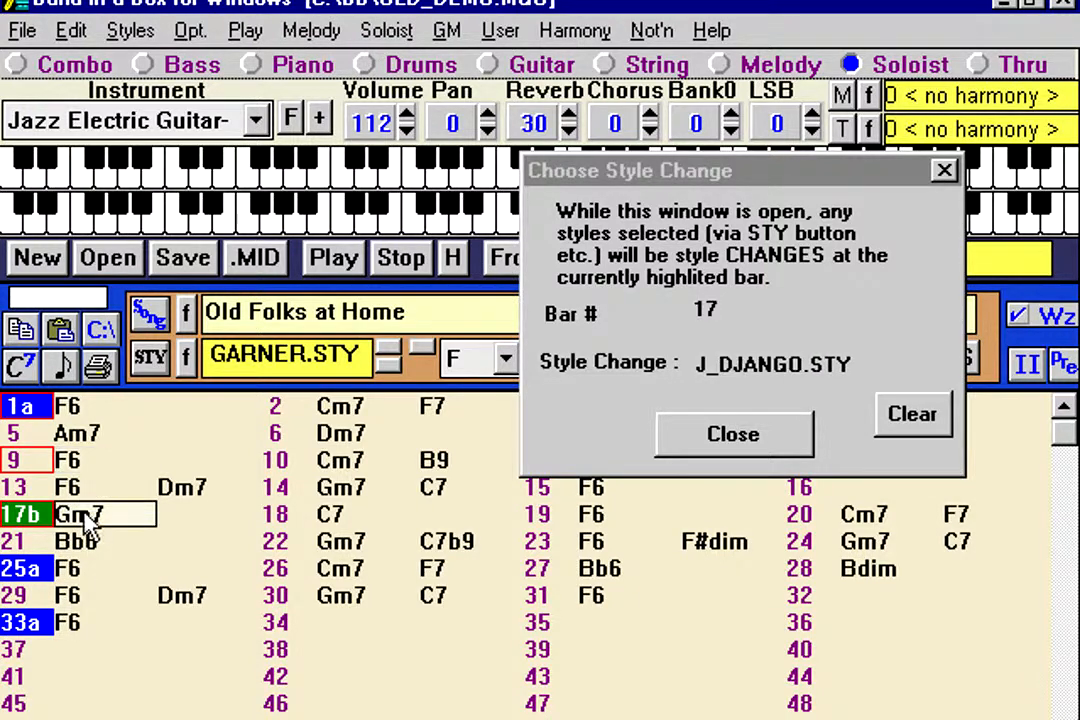
pyautogui.click(100, 582)
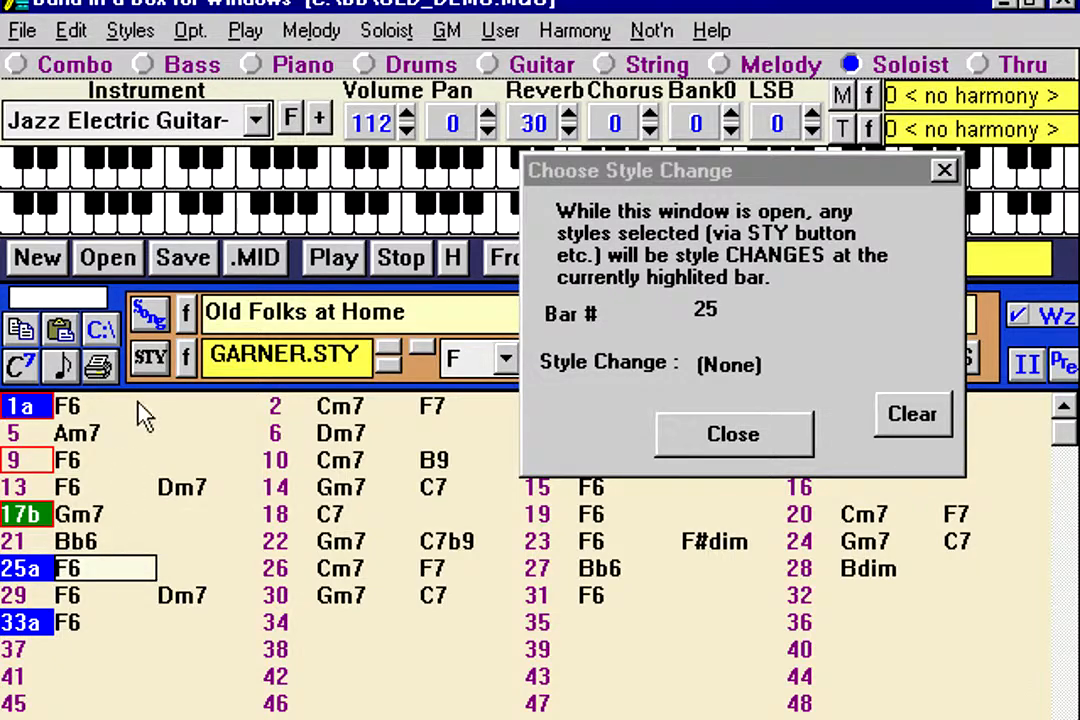
pyautogui.click(187, 358)
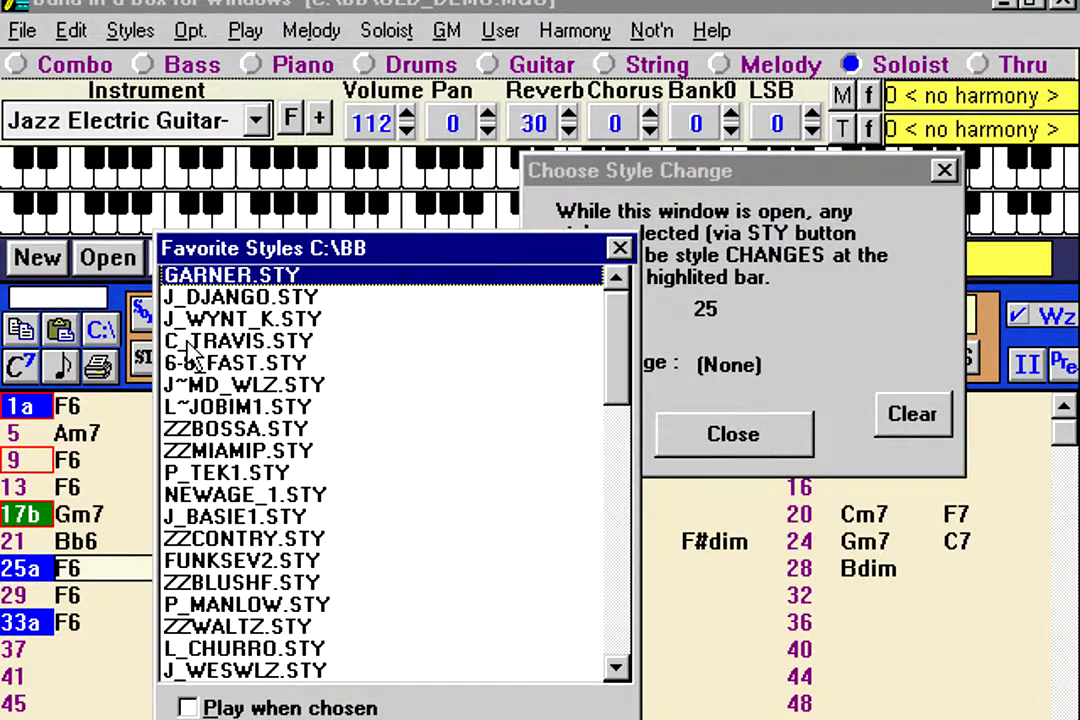
pyautogui.doubleClick(197, 276)
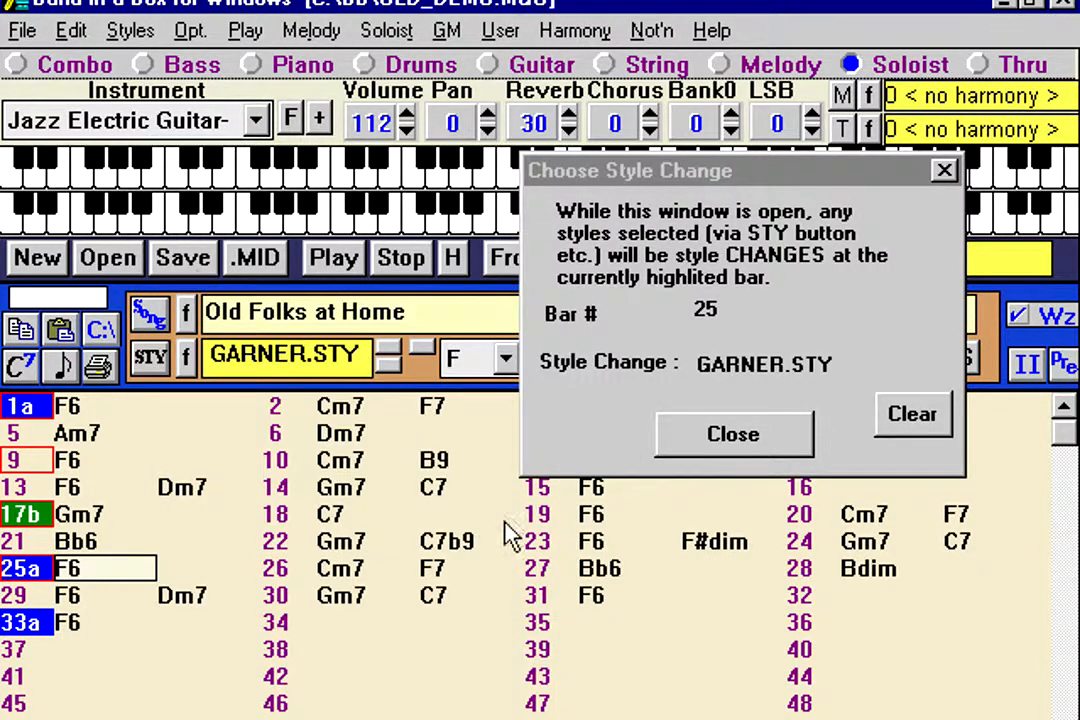
# - Cycle bar 25's part marker back to a and close the Choose Style Change window
pyautogui.click(90, 598)
pyautogui.click(42, 572)
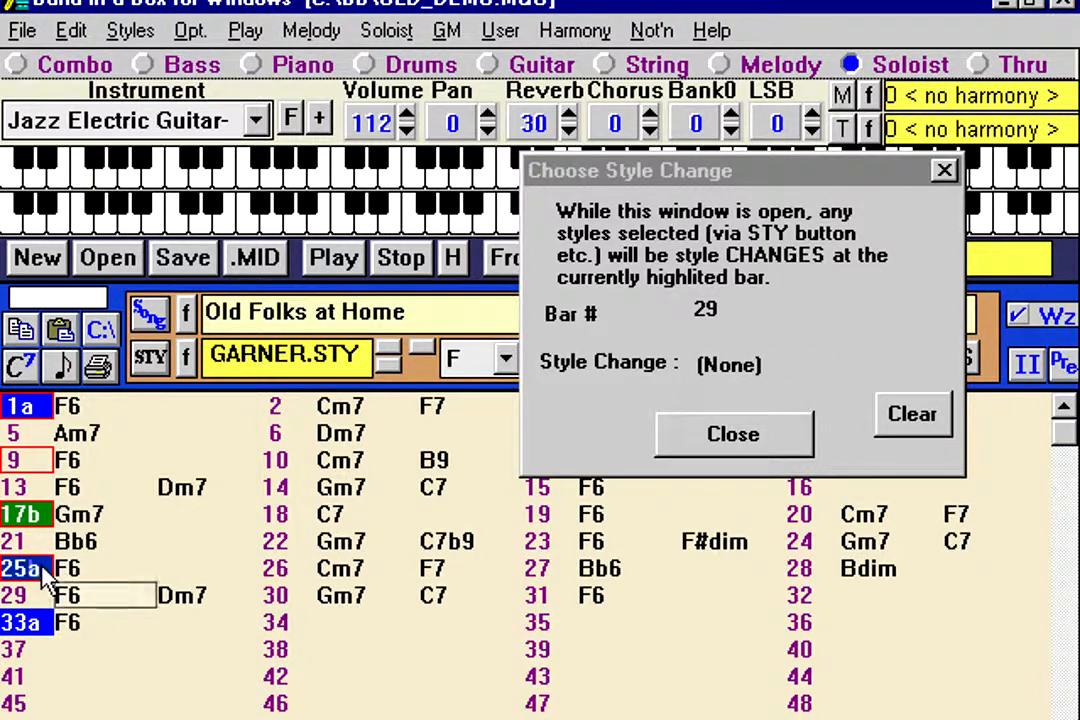
pyautogui.click(40, 577)
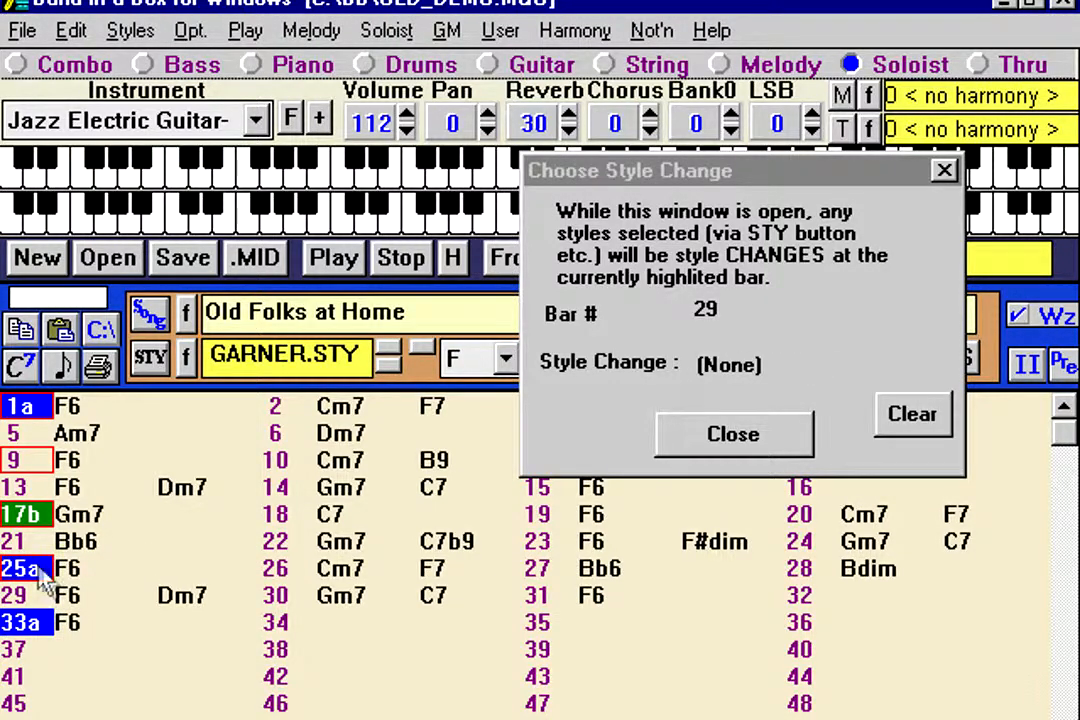
pyautogui.click(715, 445)
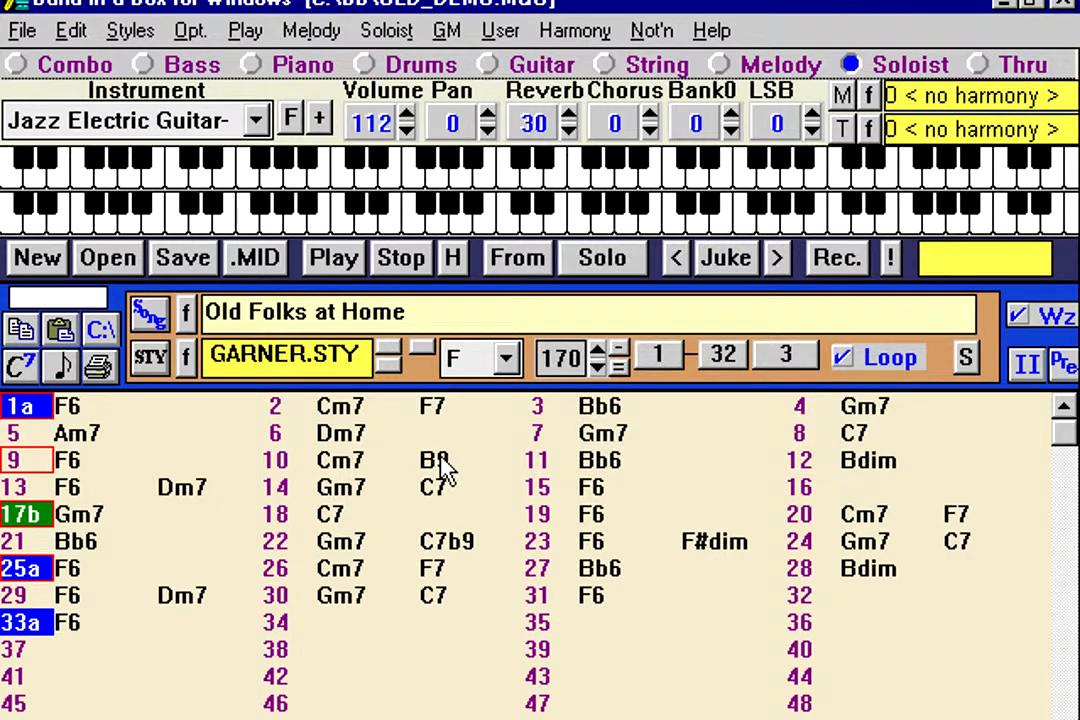
# - Play the song from the start and examine its notation before returning to the chord sheet
pyautogui.click(130, 441)
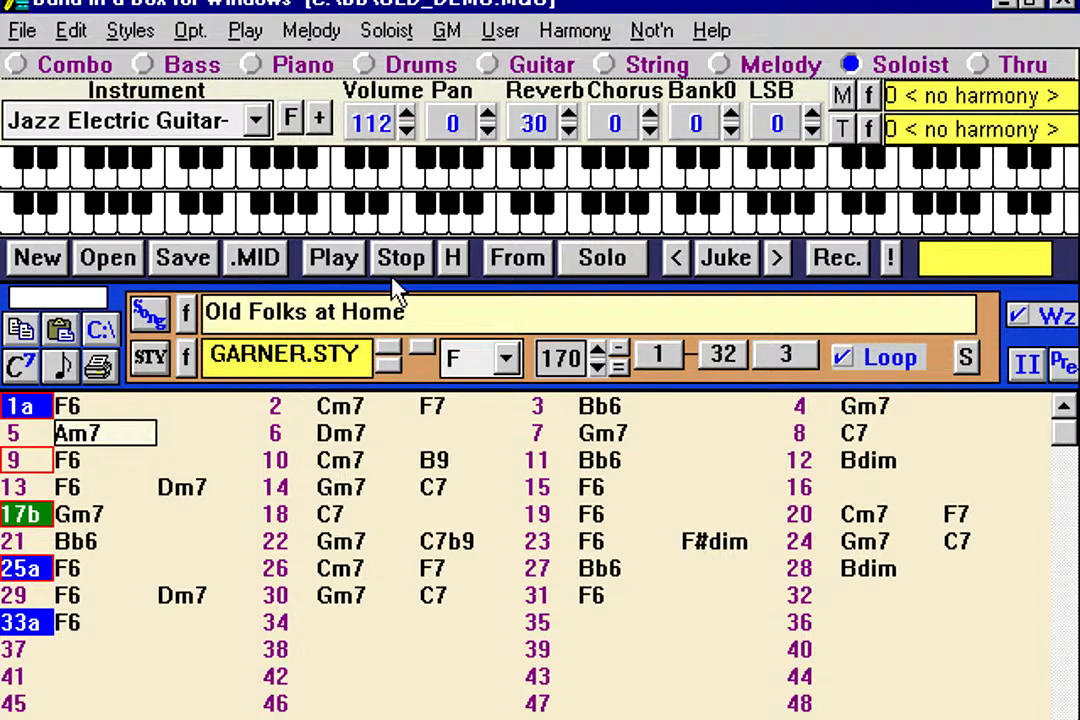
pyautogui.click(328, 266)
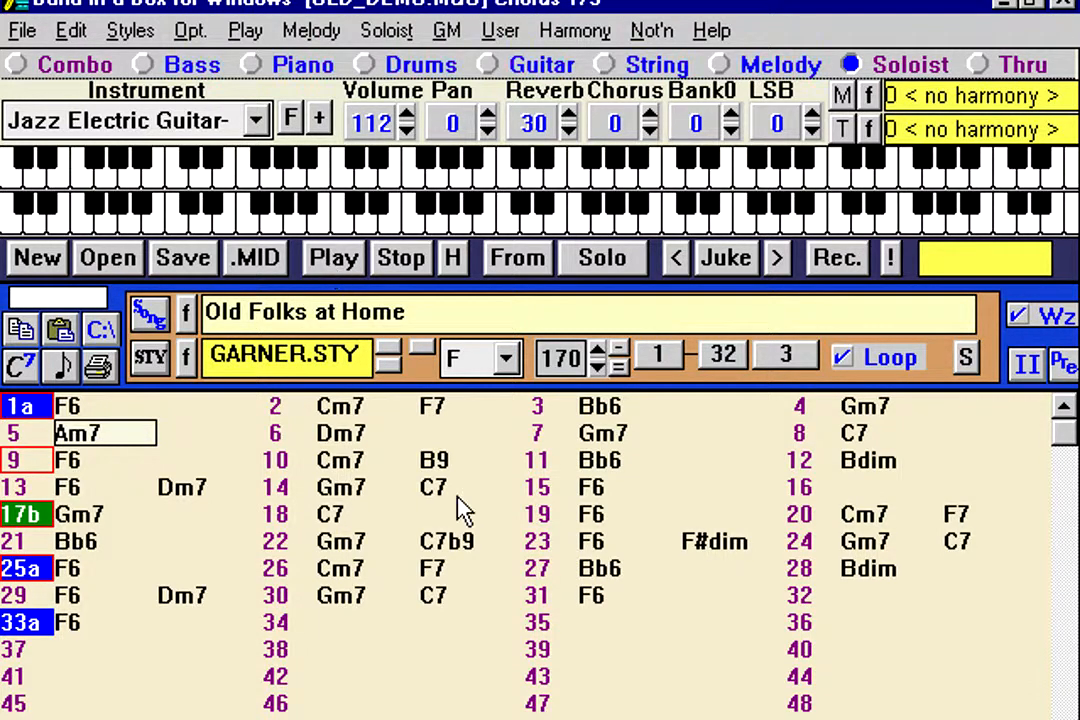
pyautogui.click(63, 368)
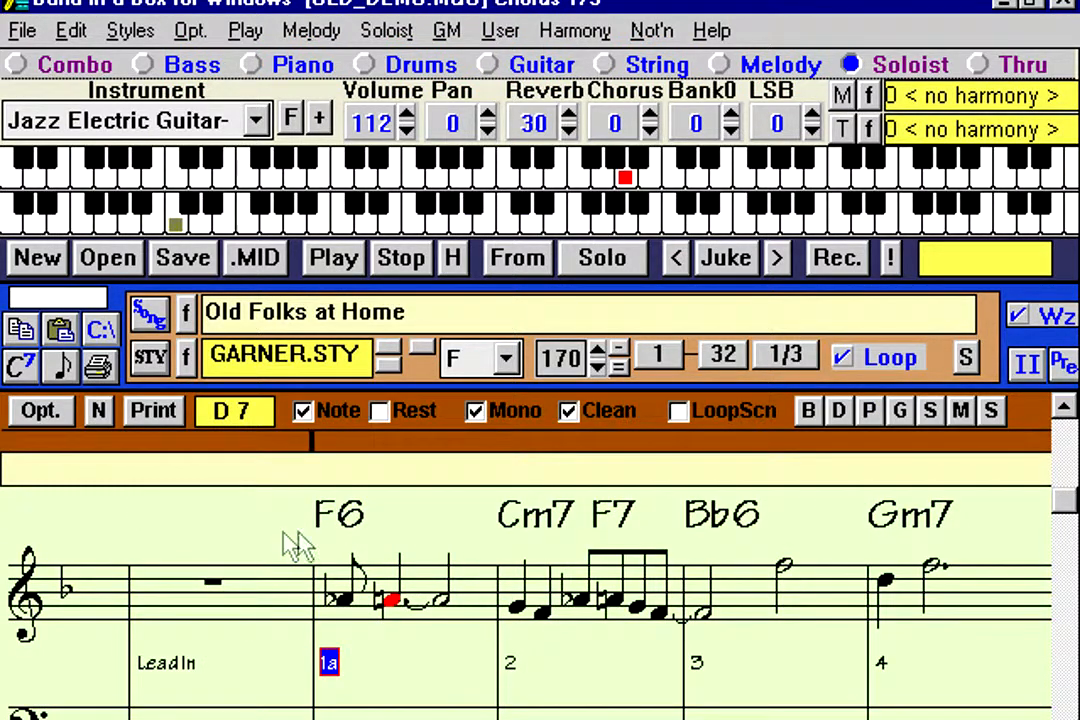
pyautogui.click(72, 369)
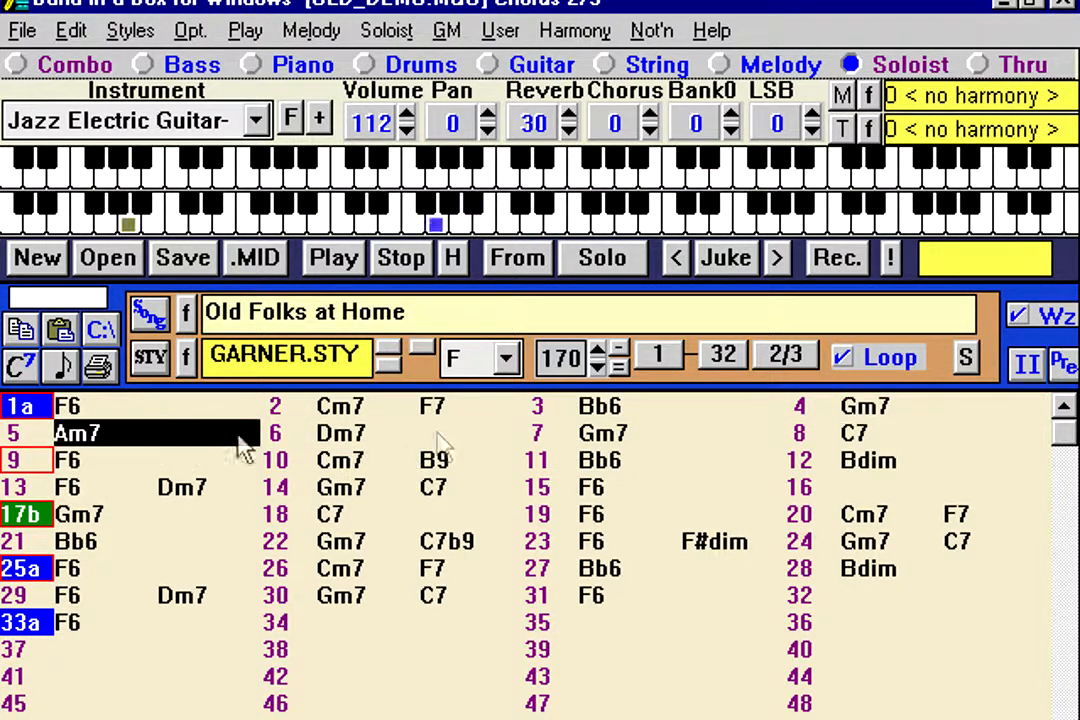
# - Review the additional song settings, close them without changes and stop playback
pyautogui.click(964, 360)
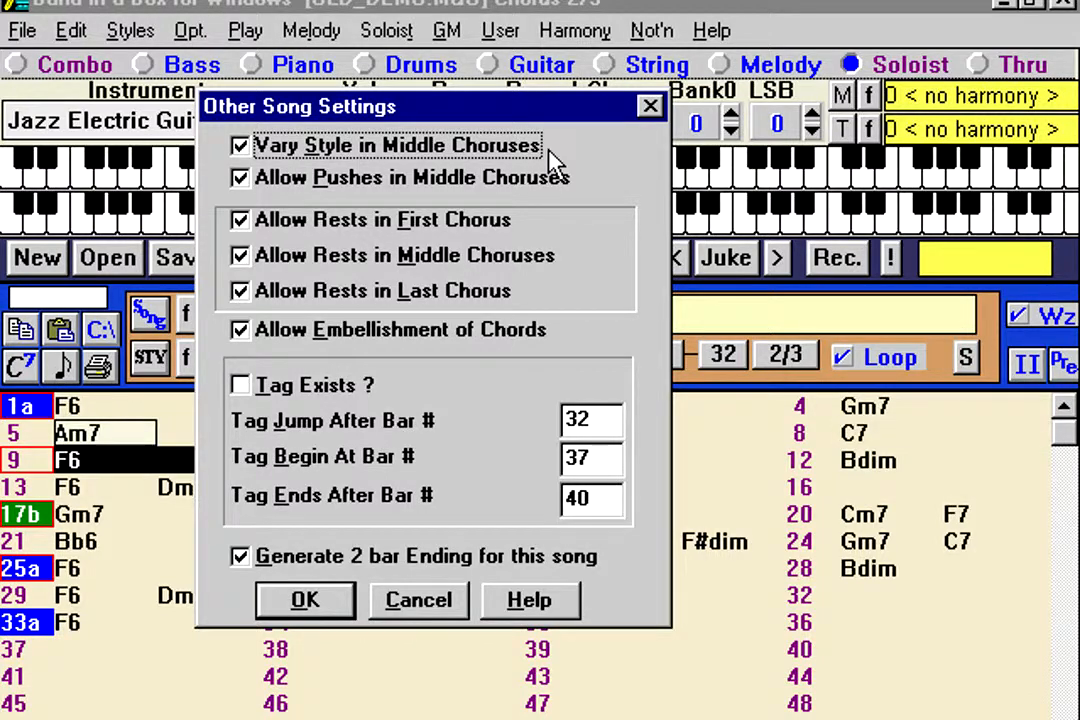
pyautogui.click(419, 600)
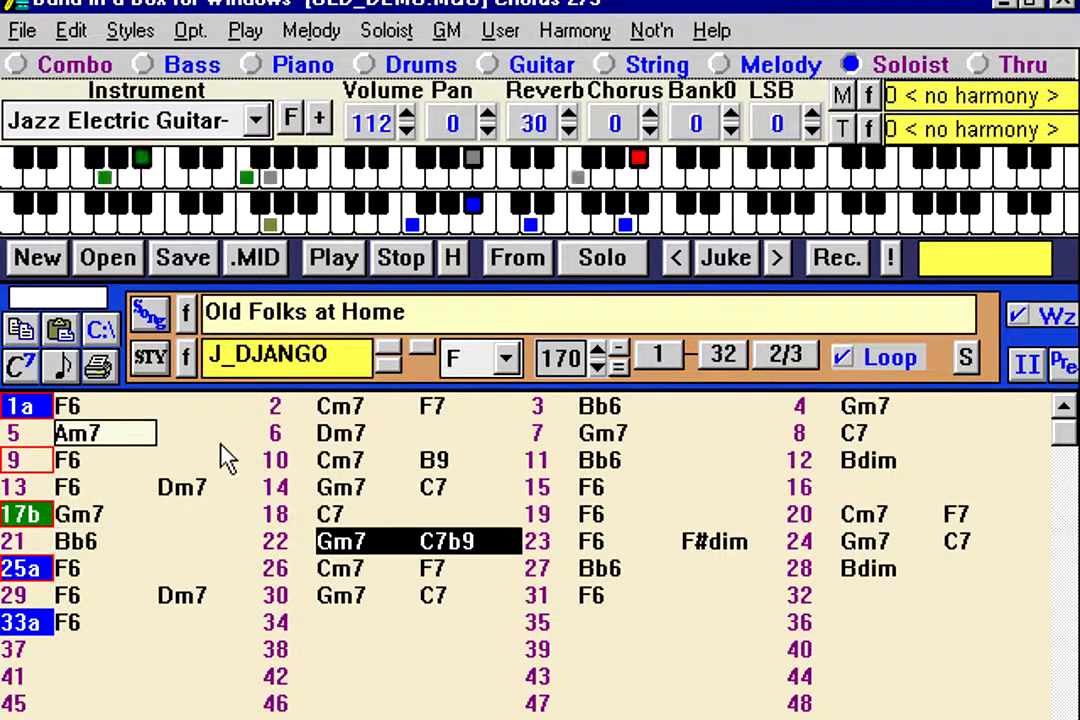
pyautogui.click(401, 258)
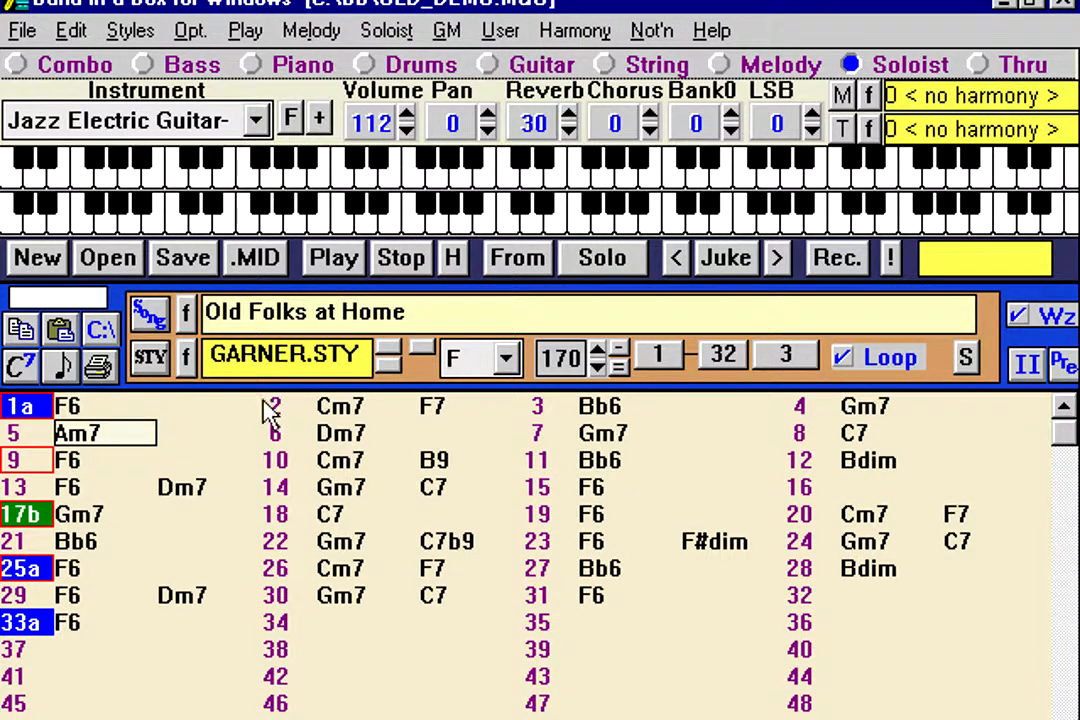
# - Export the song as a Standard MIDI File on disk named old_demo in c:\bb
pyautogui.click(250, 262)
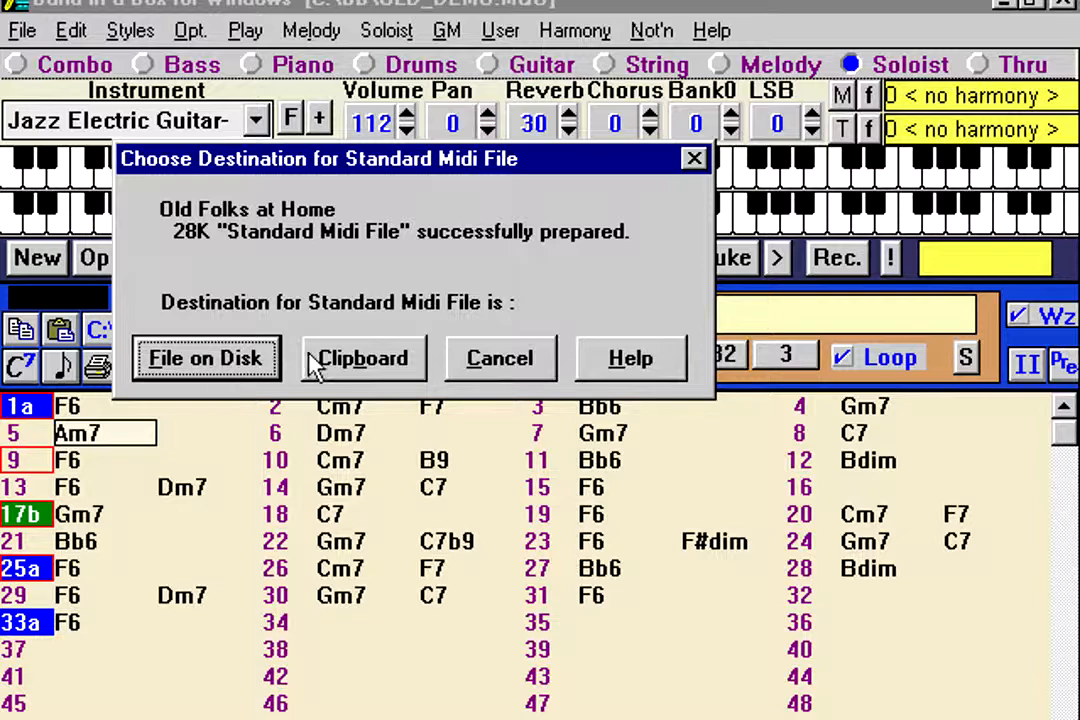
pyautogui.click(207, 358)
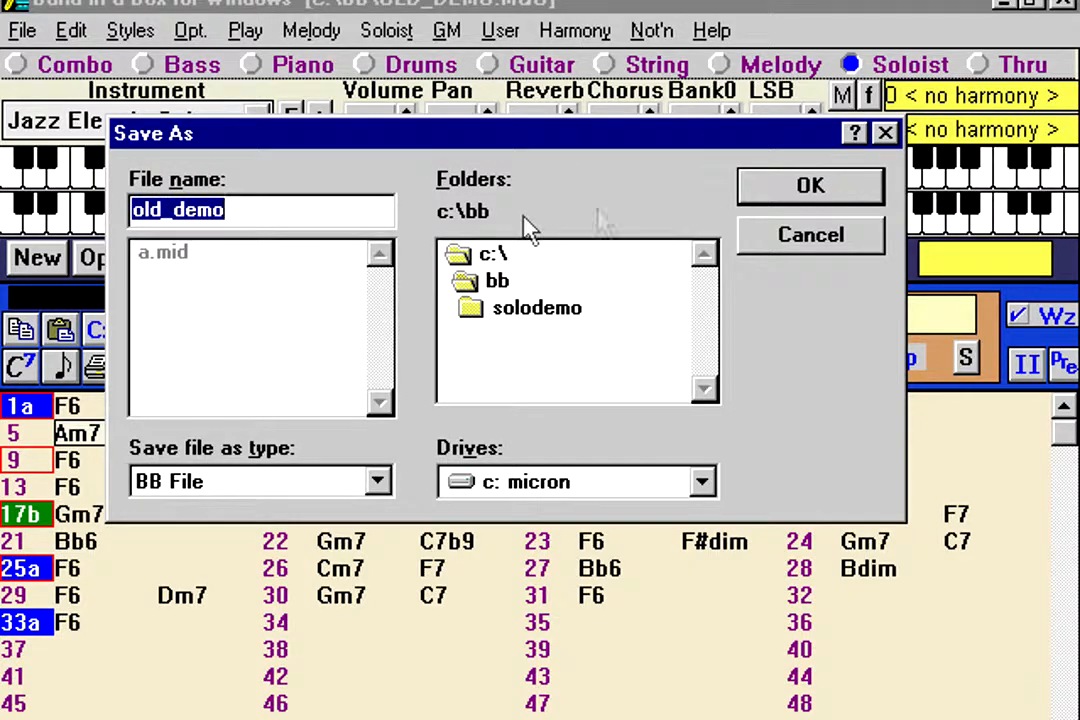
pyautogui.click(762, 190)
pyautogui.click(118, 455)
pyautogui.click(116, 436)
pyautogui.click(116, 412)
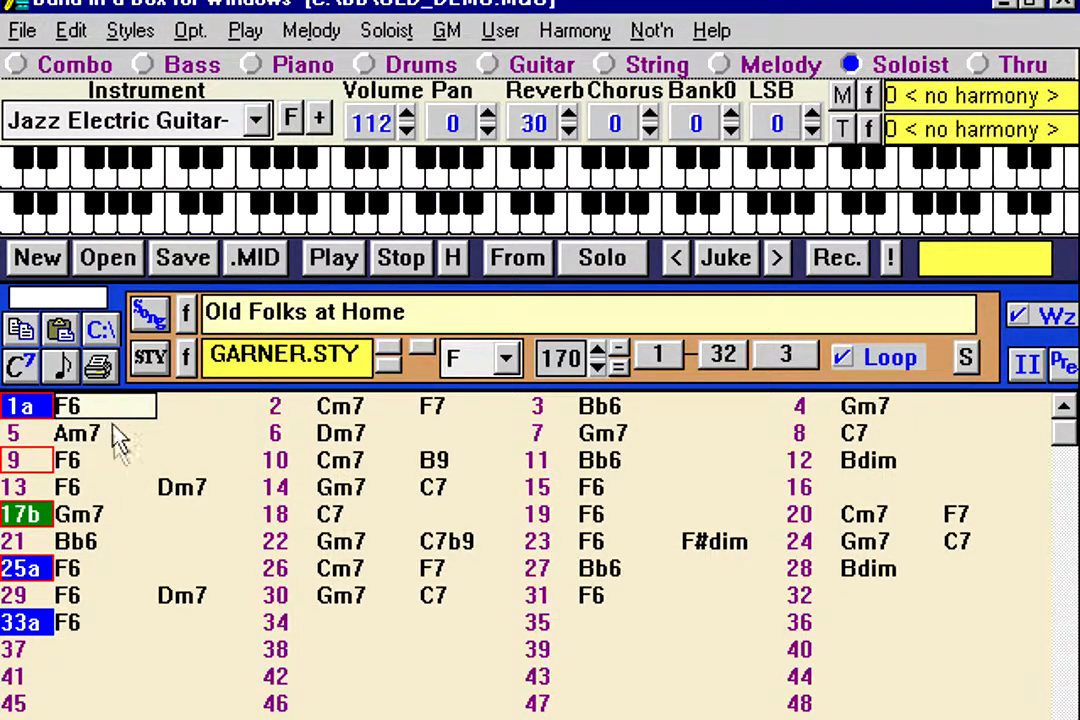
pyautogui.click(120, 462)
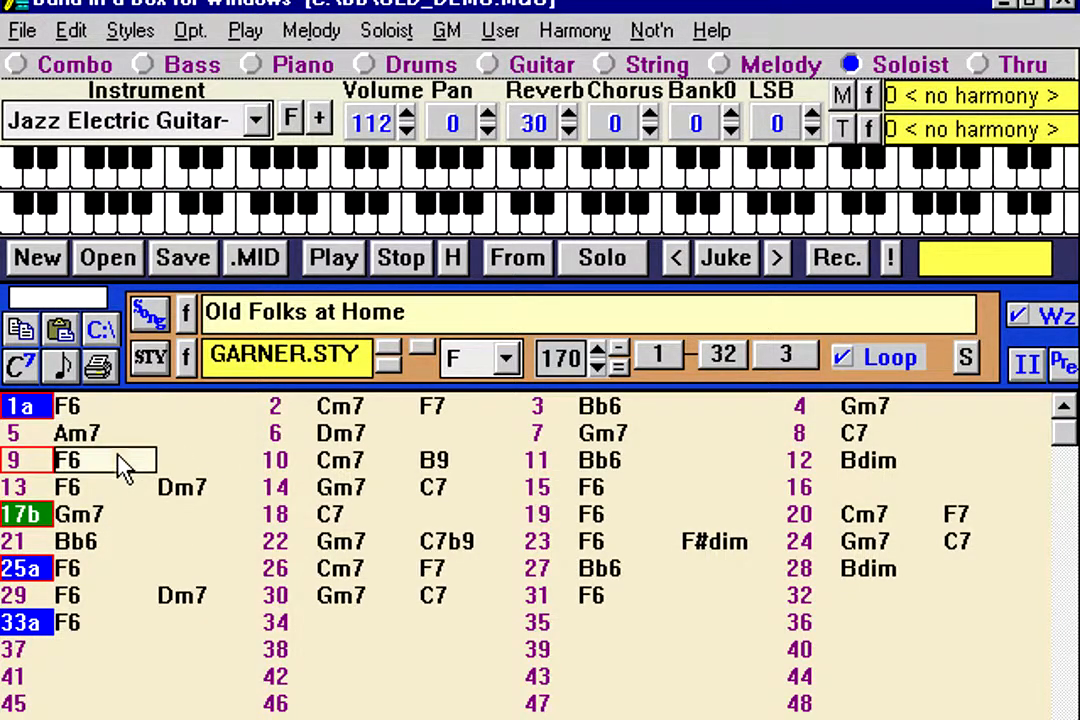
pyautogui.click(652, 463)
pyautogui.click(885, 466)
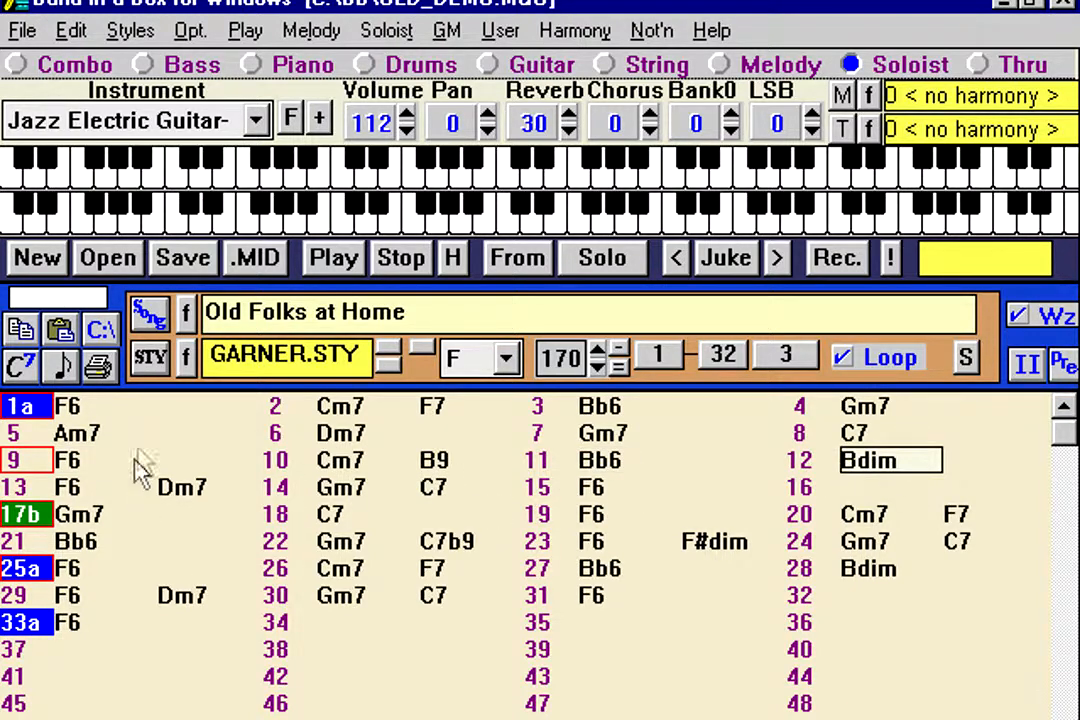
# - Play the song from bar 7 to hear the transition into bar 9, and stop playback
pyautogui.click(435, 437)
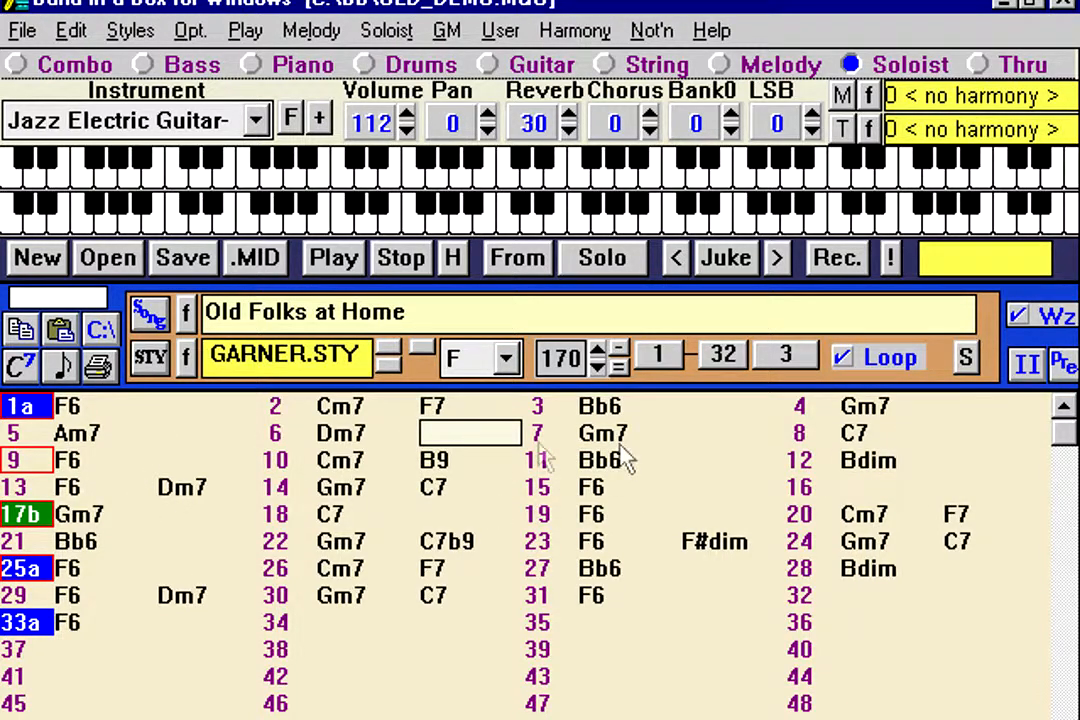
pyautogui.click(594, 437)
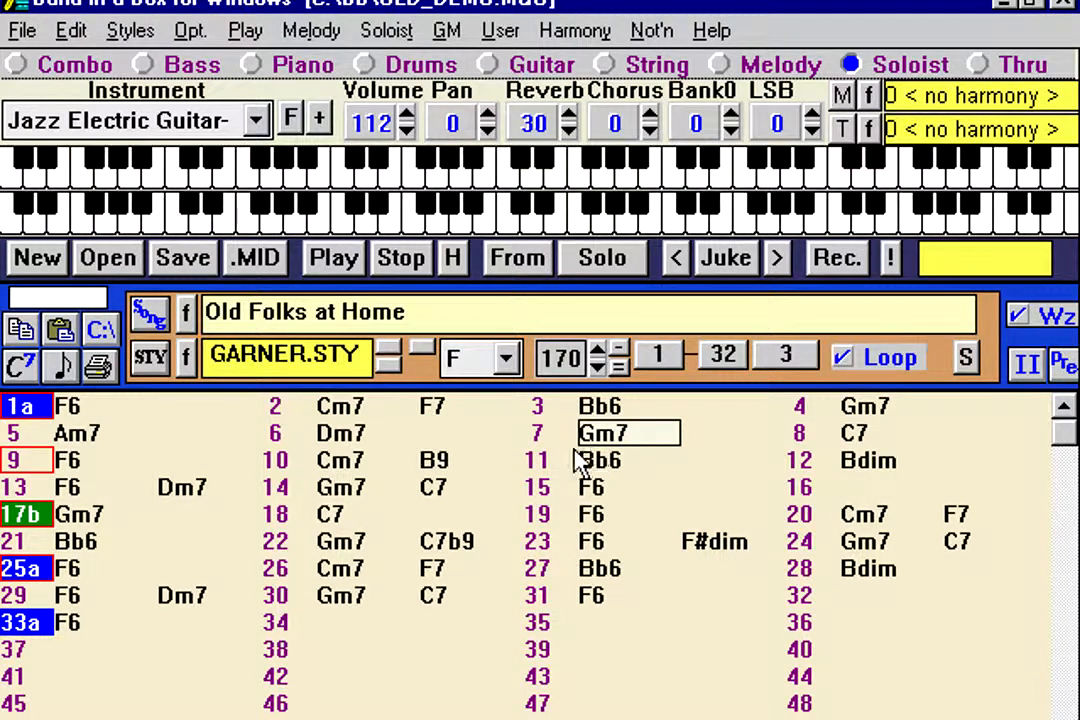
pyautogui.hotkey('ctrl', 'g')
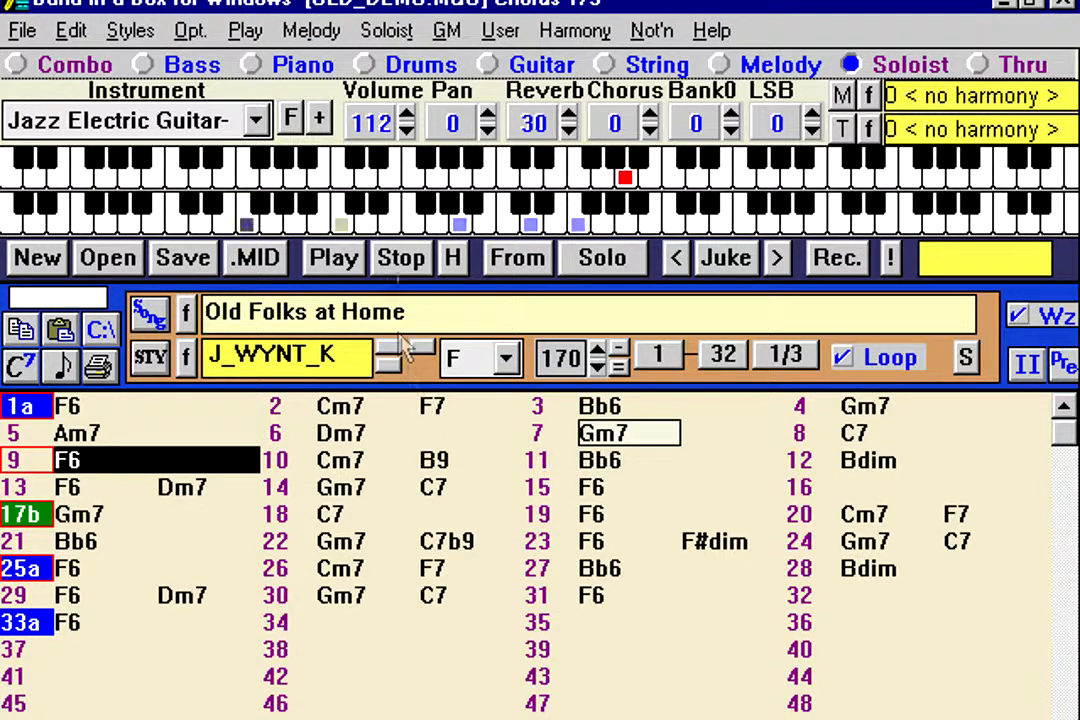
pyautogui.click(399, 262)
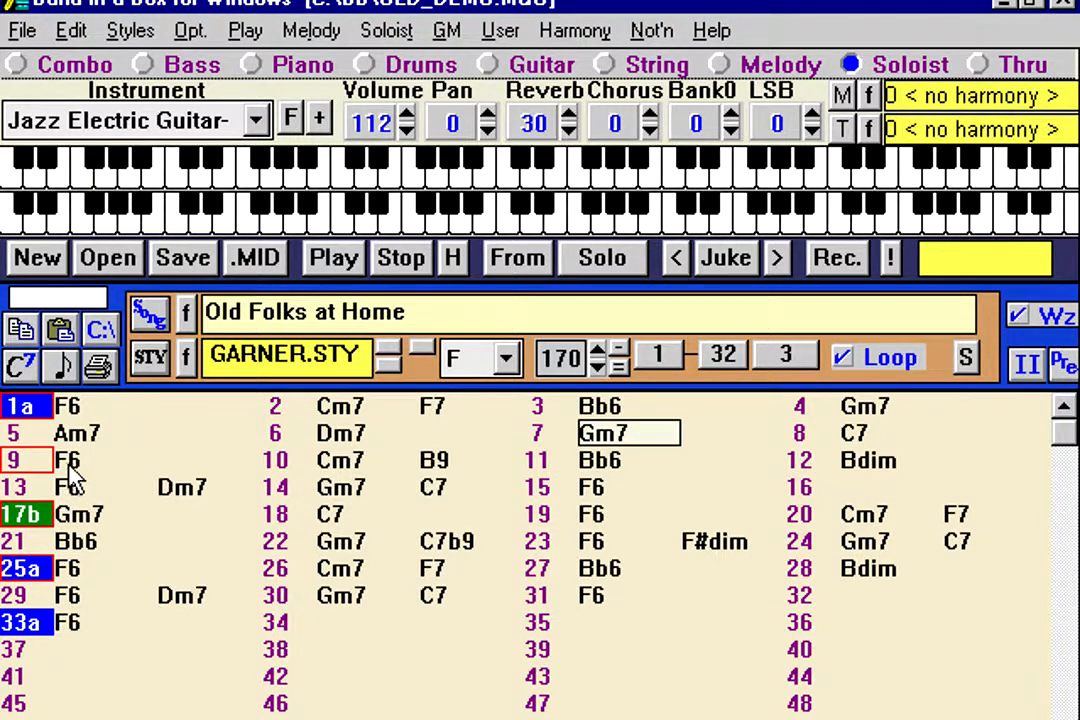
# - Set an a part marker at bar 9 and listen to the song from bar 6
pyautogui.click(19, 460)
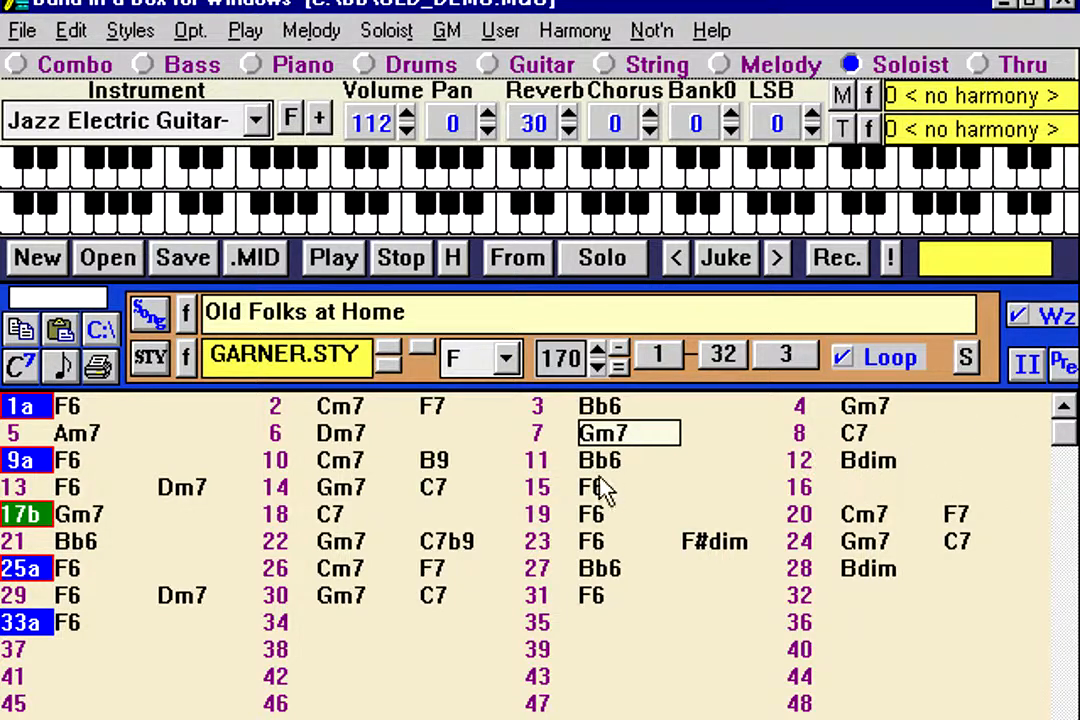
pyautogui.click(405, 437)
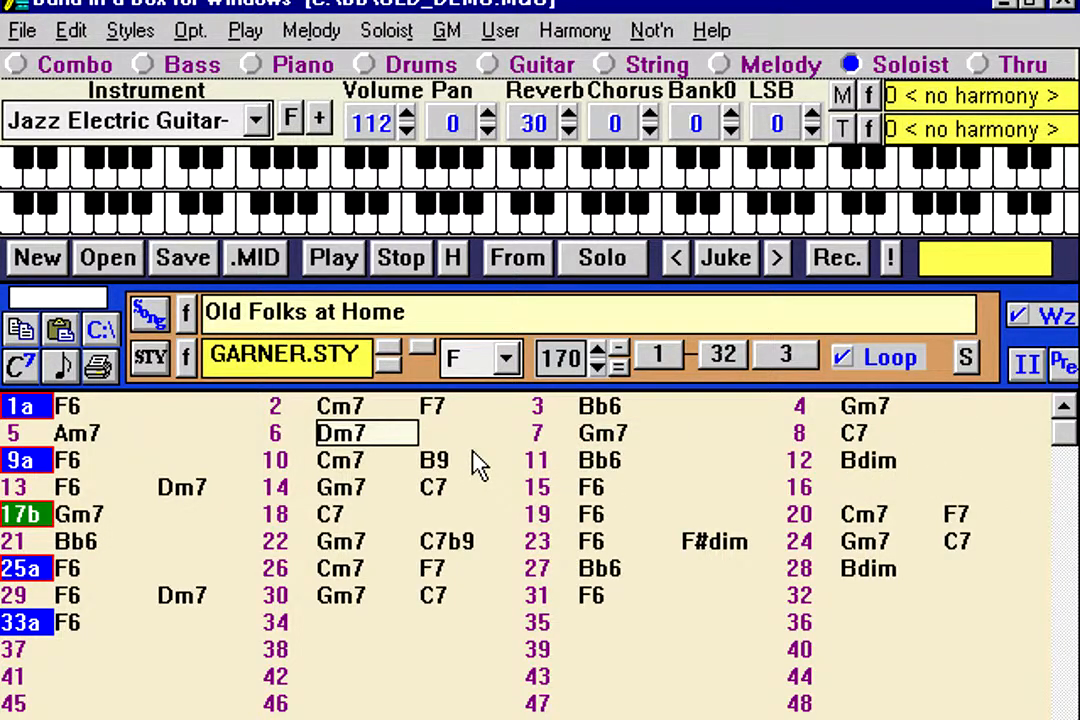
pyautogui.hotkey('ctrl', 'g')
pyautogui.click(403, 258)
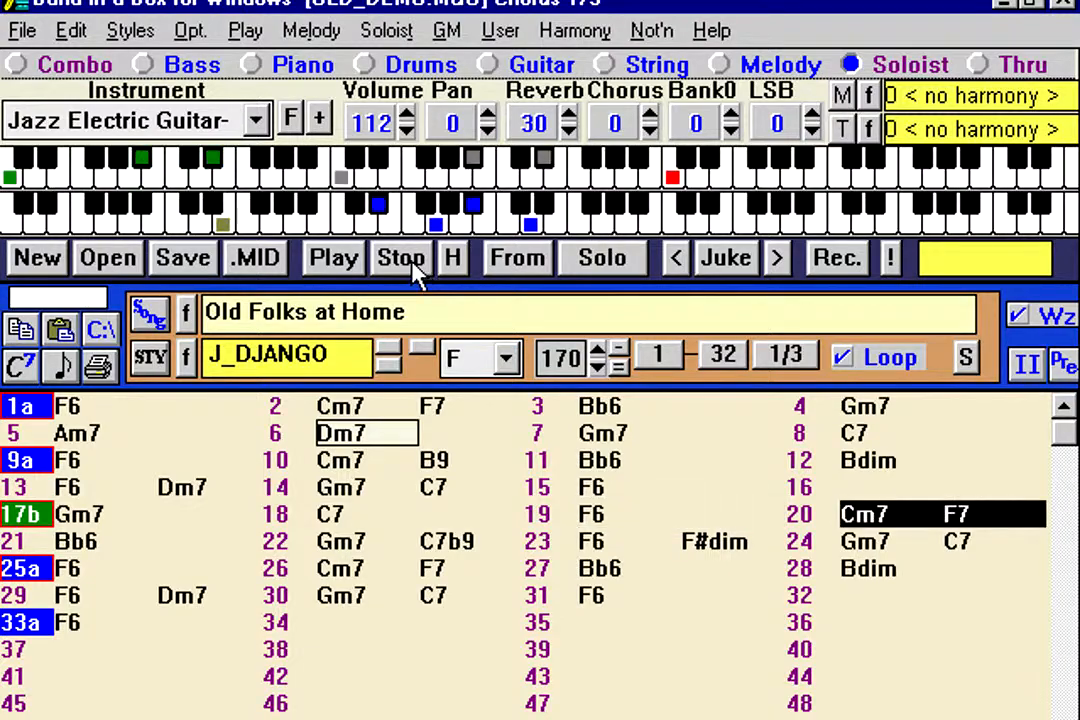
pyautogui.click(413, 262)
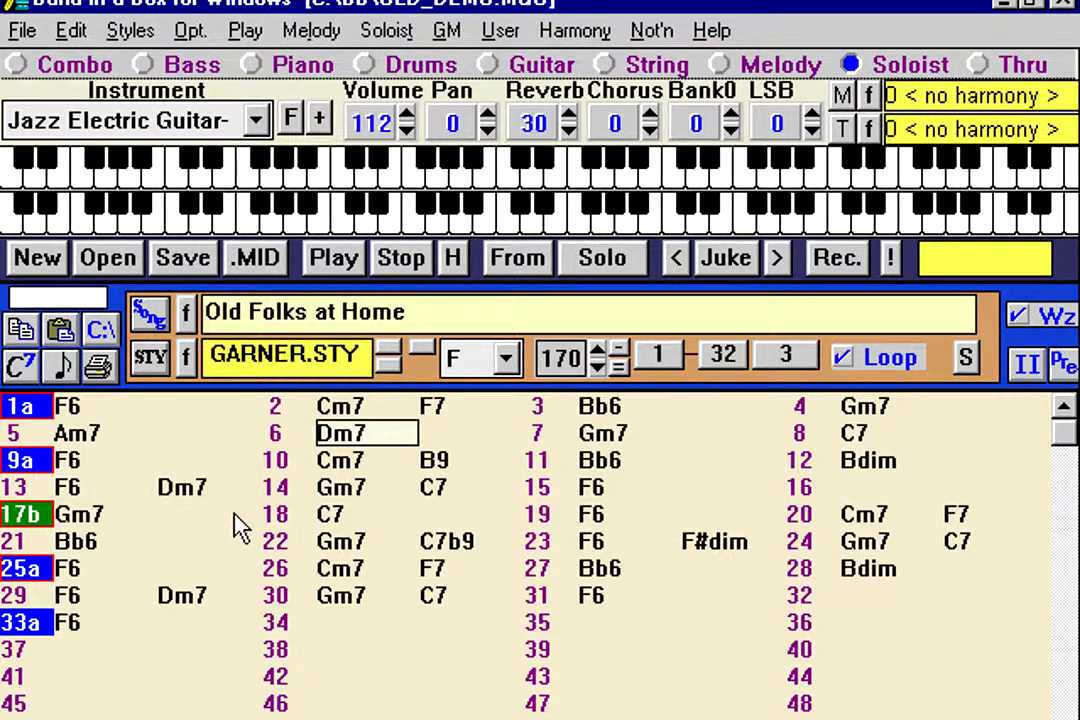